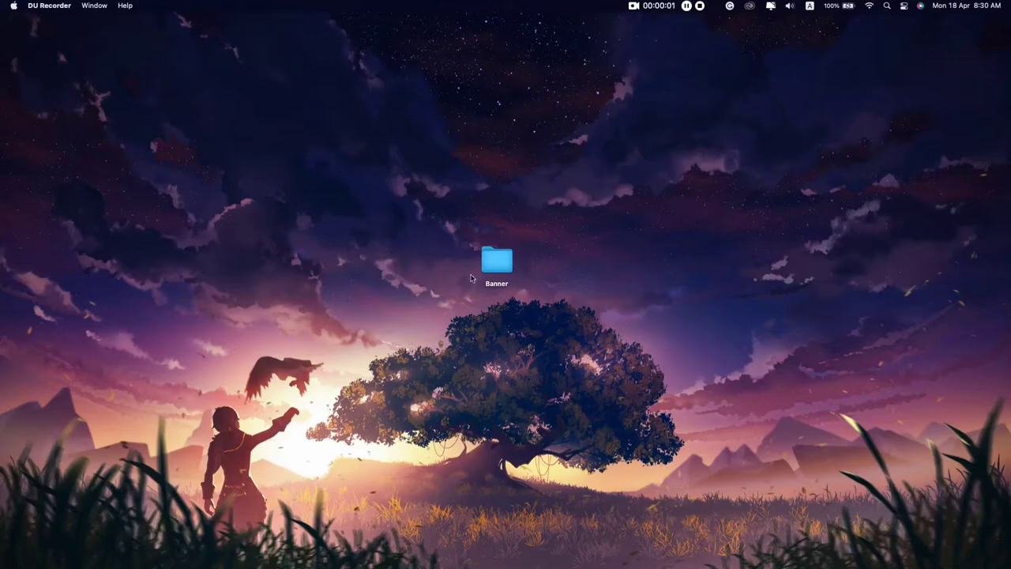
Browse the Banner folder's images in Finder, then close the folder window
{"action": "double_click", "coordinate": [496, 265]}
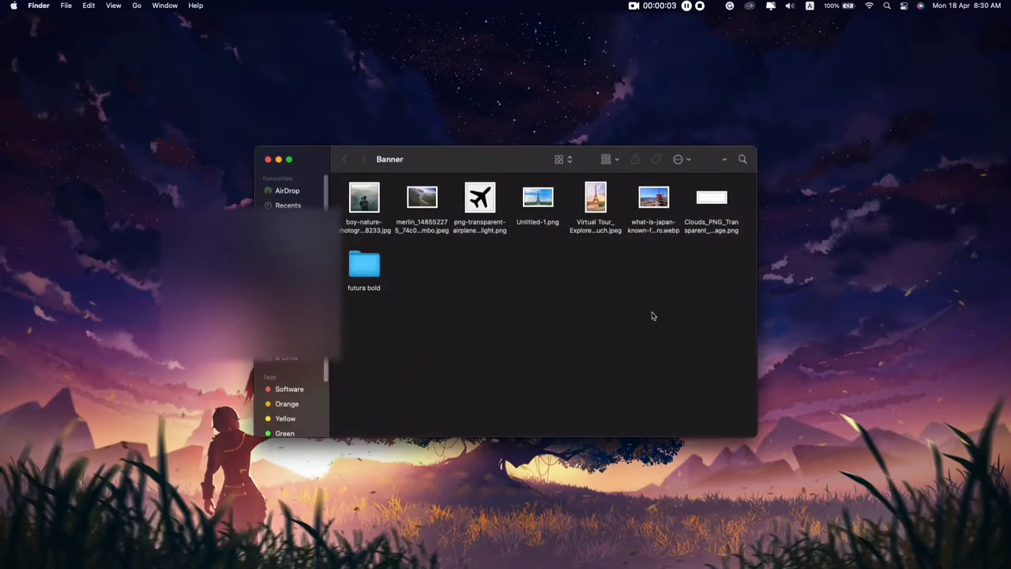
{"action": "left_click_drag", "start_coordinate": [706, 345], "coordinate": [399, 183]}
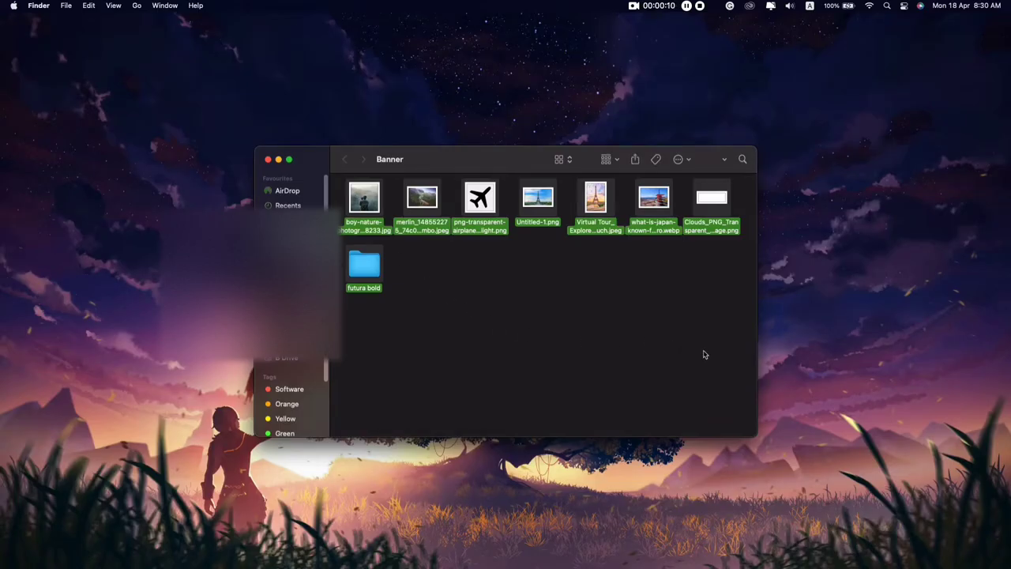
{"action": "left_click_drag", "start_coordinate": [702, 350], "coordinate": [541, 297]}
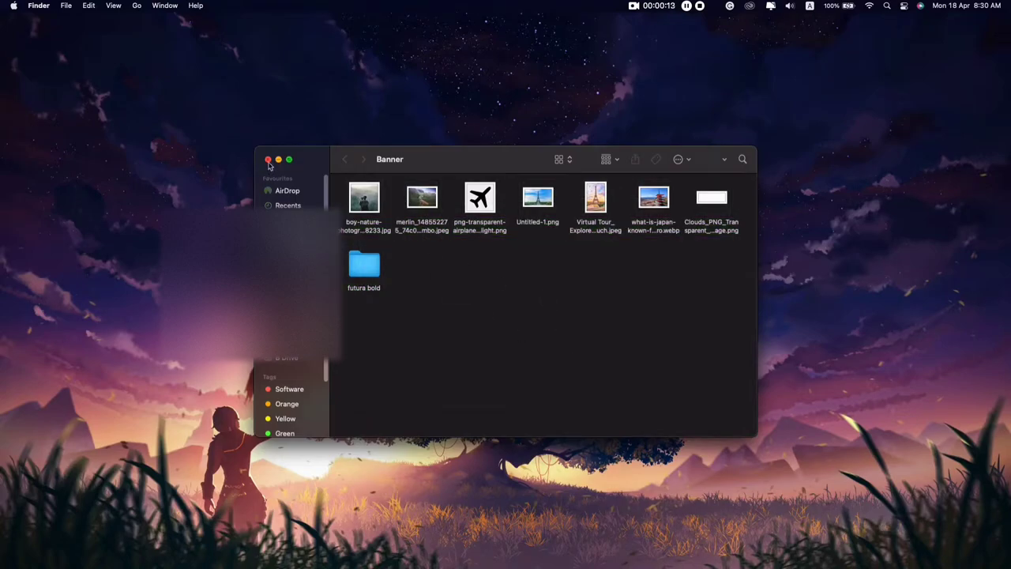
{"action": "left_click", "coordinate": [268, 159]}
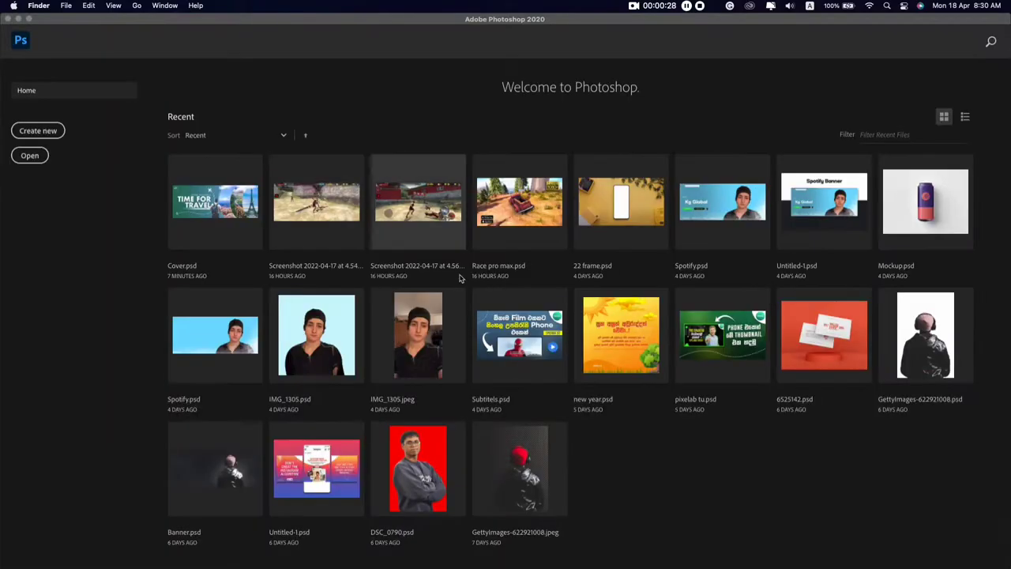
Create a new blank document 1640 px wide by 624 px high
{"action": "left_click", "coordinate": [38, 131]}
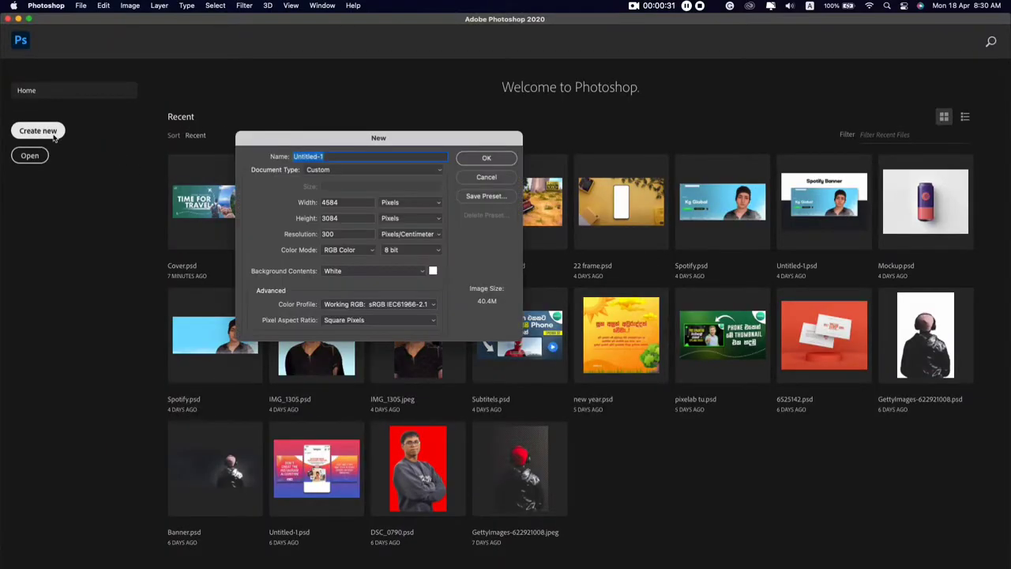
{"action": "left_click", "coordinate": [404, 202]}
{"action": "left_click", "coordinate": [404, 202]}
{"action": "left_click", "coordinate": [335, 203]}
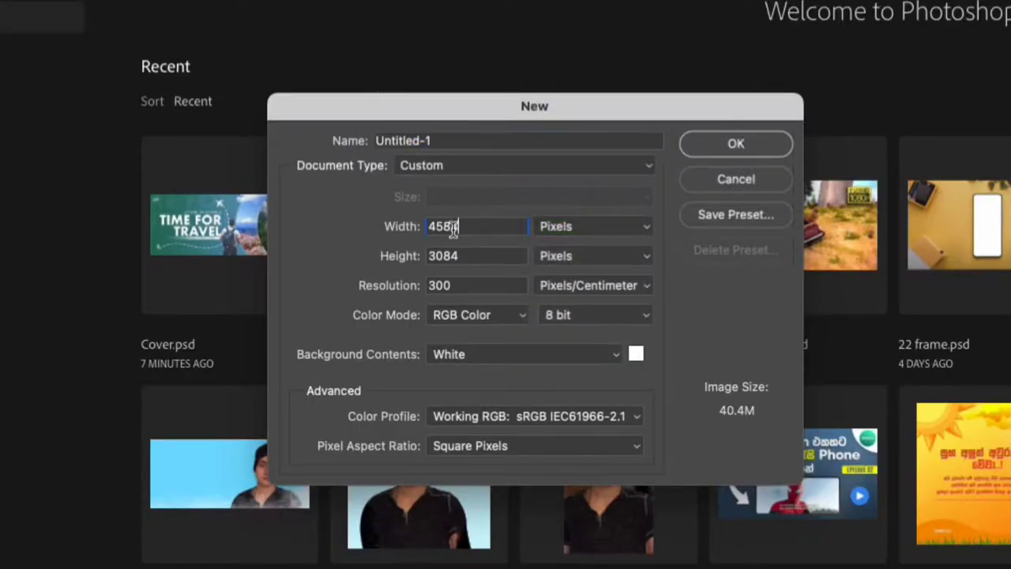
{"action": "left_click_drag", "start_coordinate": [453, 227], "coordinate": [424, 228]}
{"action": "type", "text": "16"}
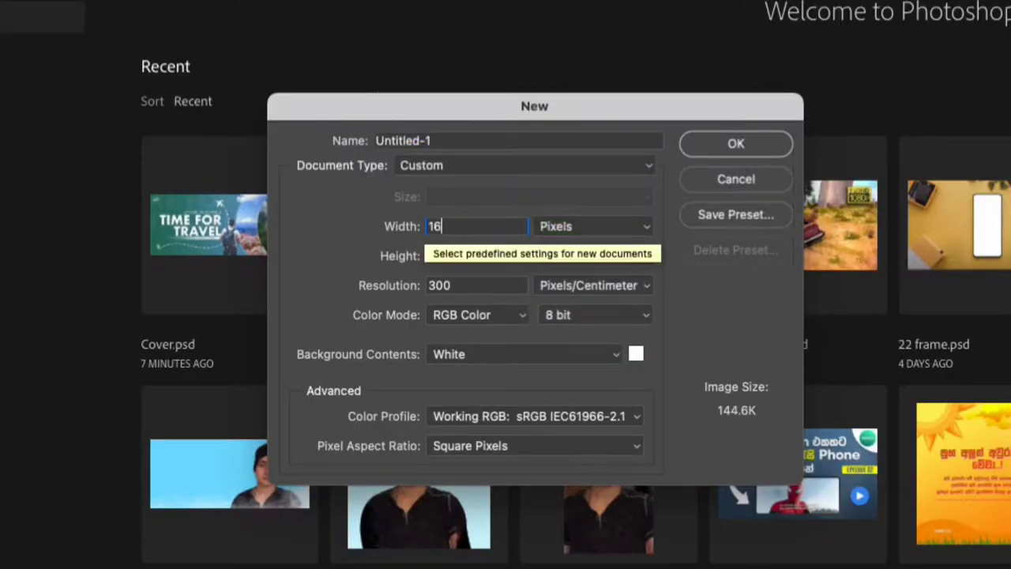
{"action": "type", "text": "40"}
{"action": "left_click_drag", "start_coordinate": [447, 257], "coordinate": [392, 258]}
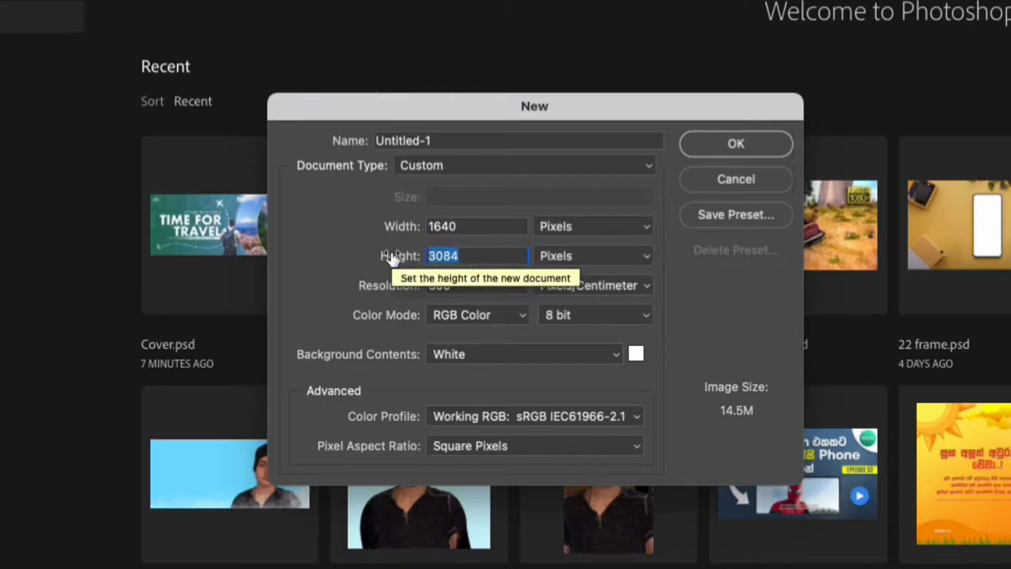
{"action": "type", "text": "624"}
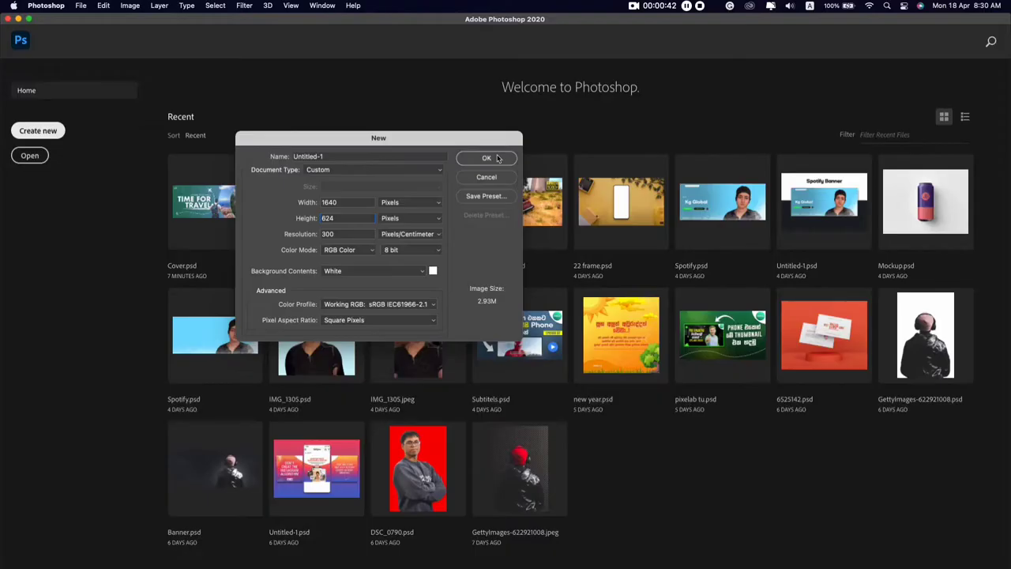
{"action": "left_click", "coordinate": [487, 158]}
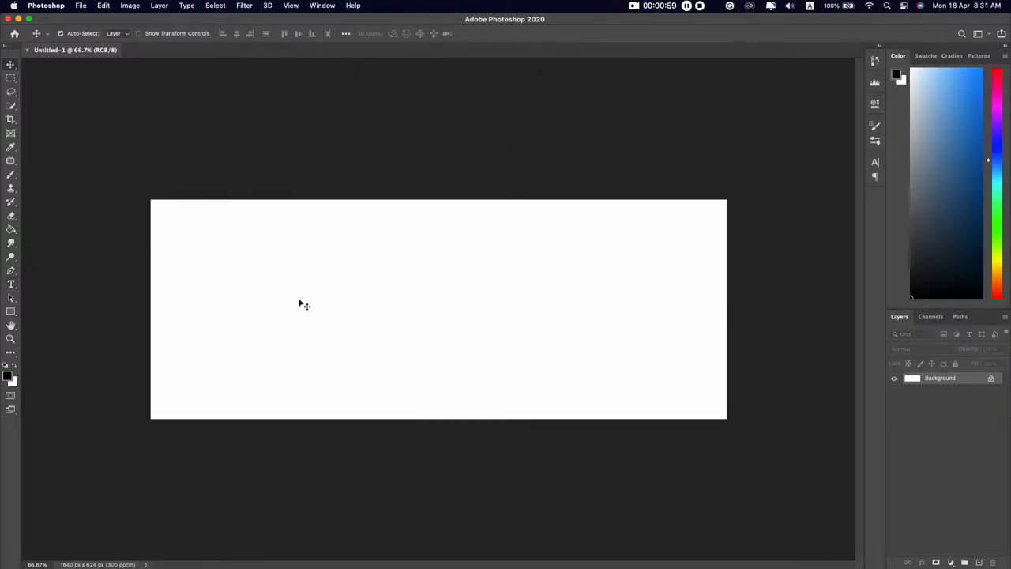
Draw a black 825 × 825 px circle with the Ellipse Tool over the canvas's right edge
{"action": "right_click", "coordinate": [13, 315]}
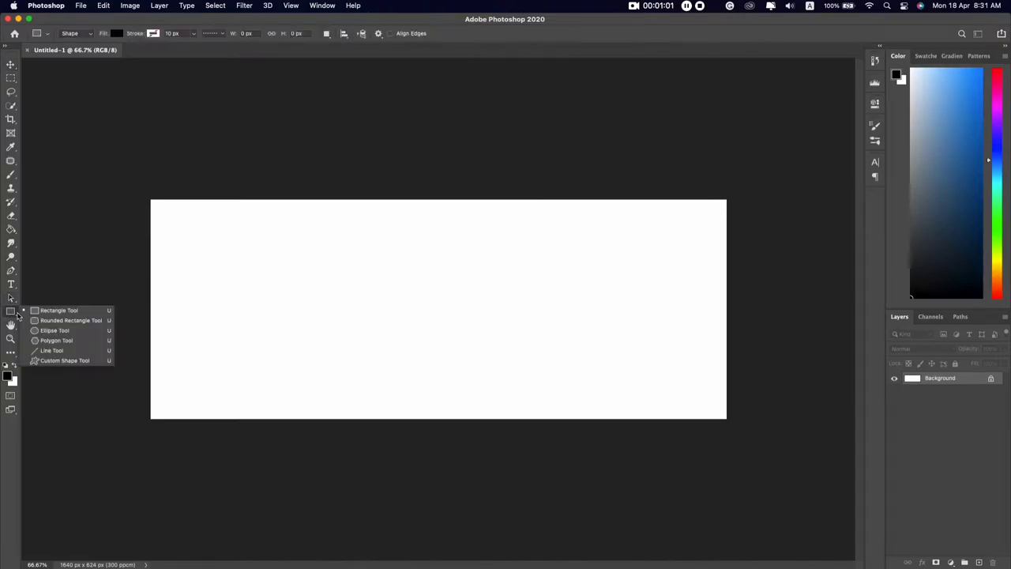
{"action": "left_click", "coordinate": [47, 329]}
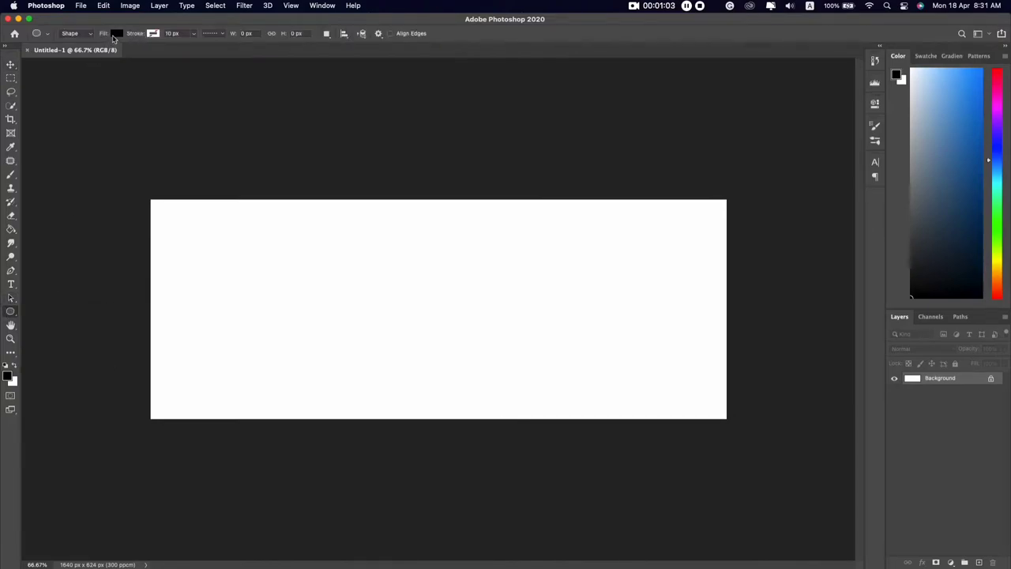
{"action": "left_click", "coordinate": [116, 33]}
{"action": "left_click", "coordinate": [119, 34]}
{"action": "left_click_drag", "start_coordinate": [518, 155], "coordinate": [799, 553]}
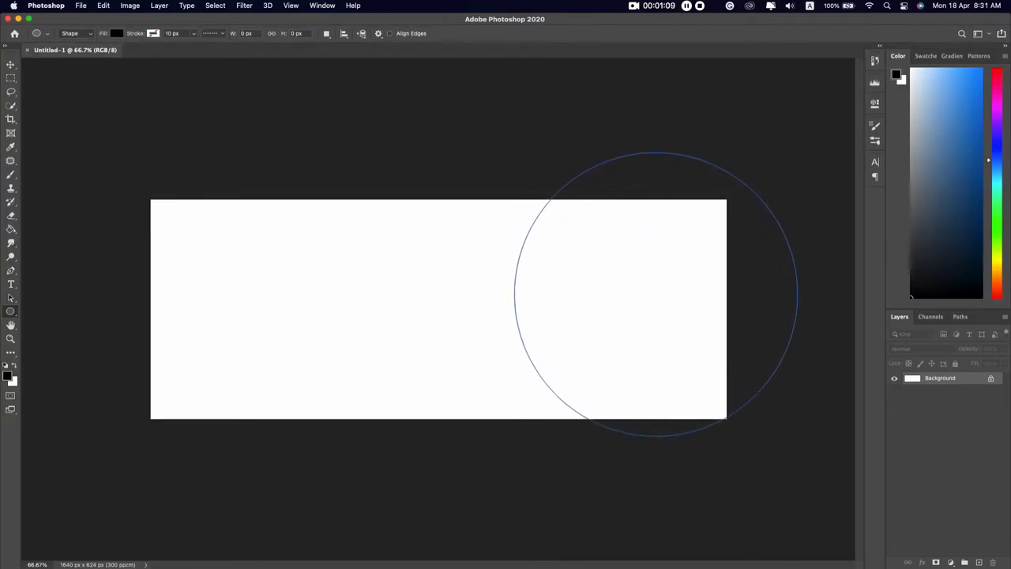
{"action": "left_click_drag", "start_coordinate": [799, 437], "coordinate": [804, 442]}
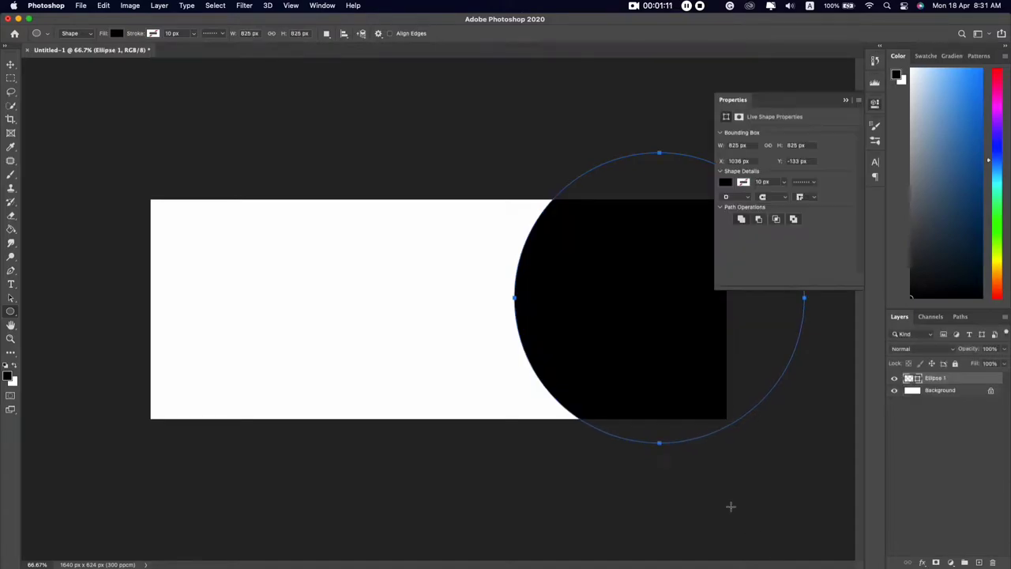
{"action": "key", "text": "v"}
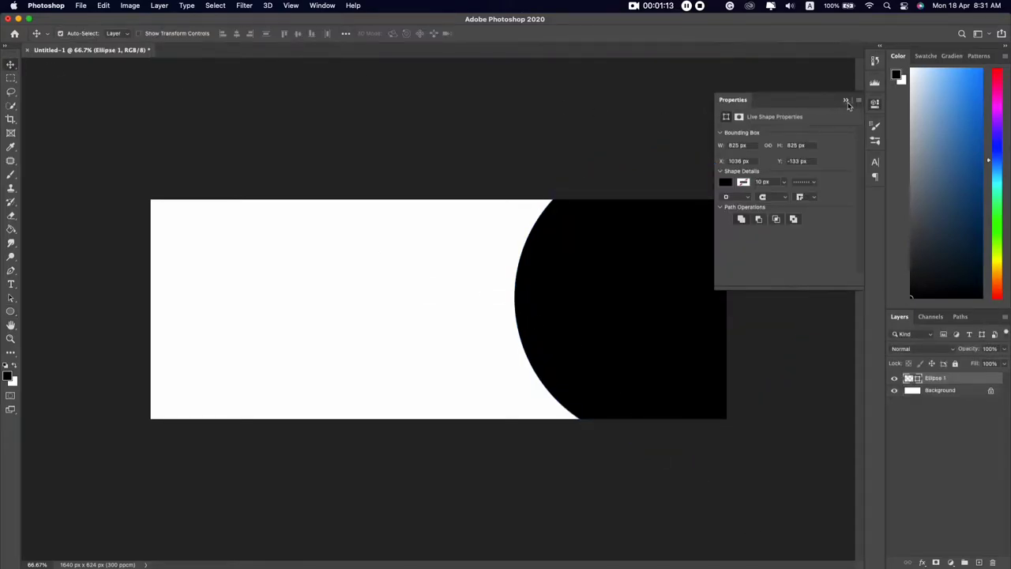
{"action": "left_click", "coordinate": [847, 102]}
Move the circle right and greatly enlarge it with Free Transform
{"action": "left_click_drag", "start_coordinate": [630, 300], "coordinate": [698, 308]}
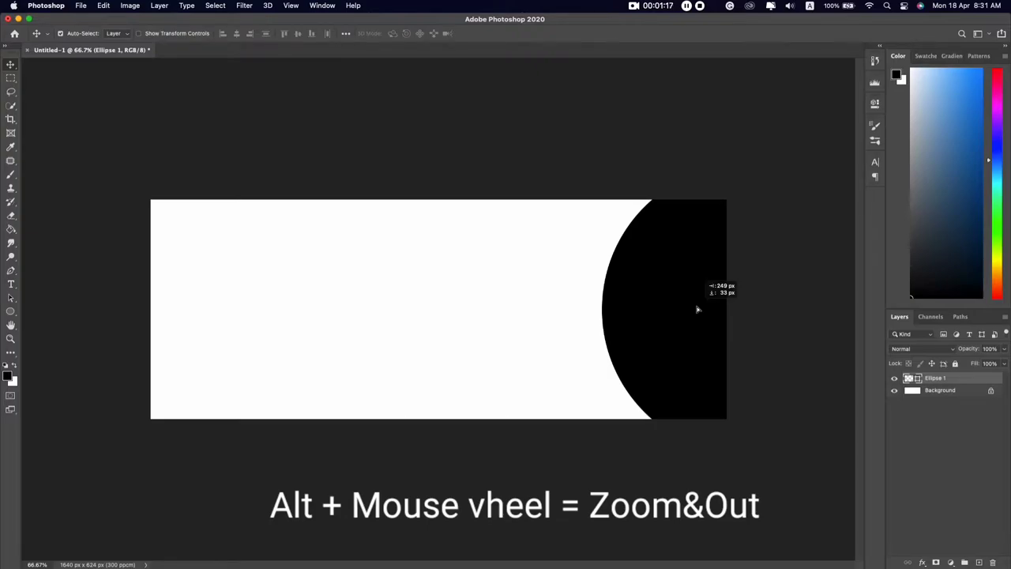
{"action": "left_click_drag", "start_coordinate": [697, 309], "coordinate": [699, 309]}
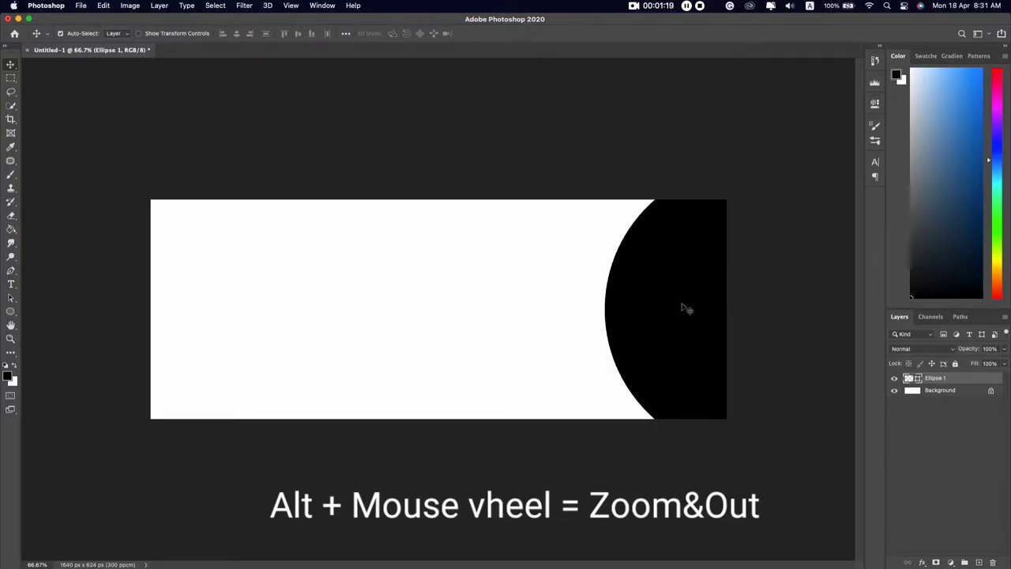
{"action": "scroll", "coordinate": [683, 308], "scroll_direction": "down", "scroll_amount": 3}
{"action": "key", "text": "ctrl+t"}
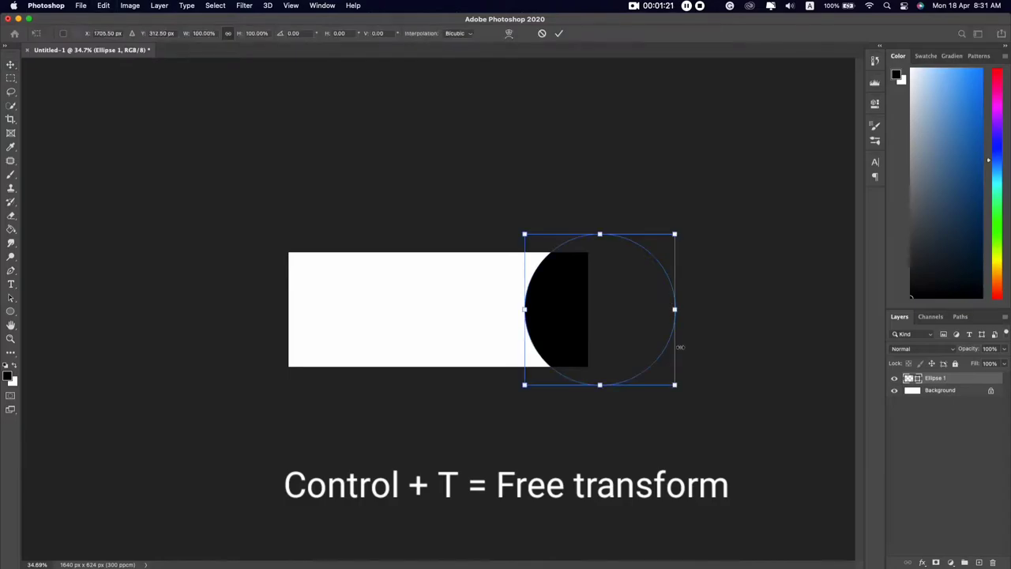
{"action": "left_click_drag", "start_coordinate": [674, 385], "coordinate": [693, 400]}
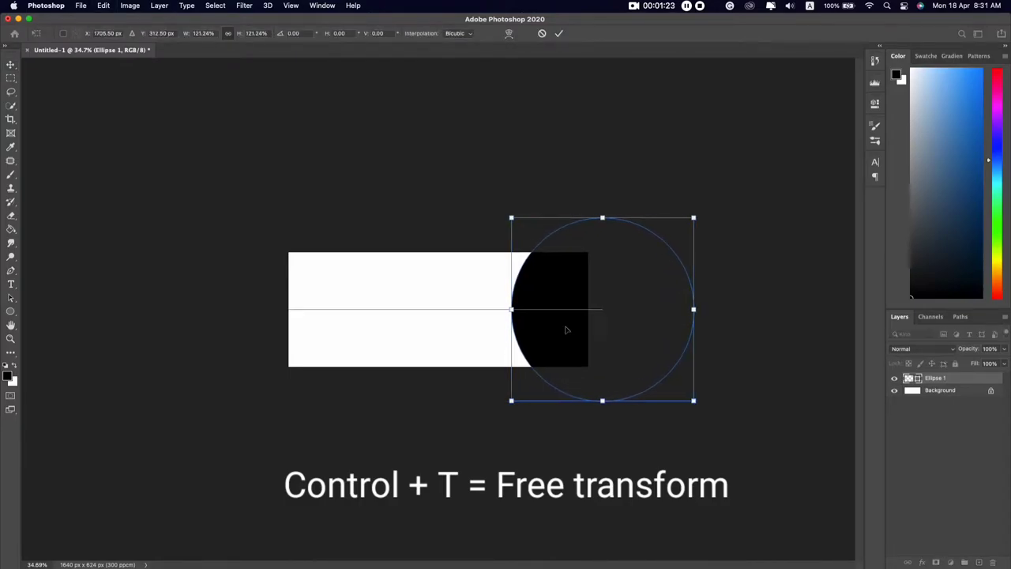
{"action": "left_click_drag", "start_coordinate": [565, 331], "coordinate": [584, 330]}
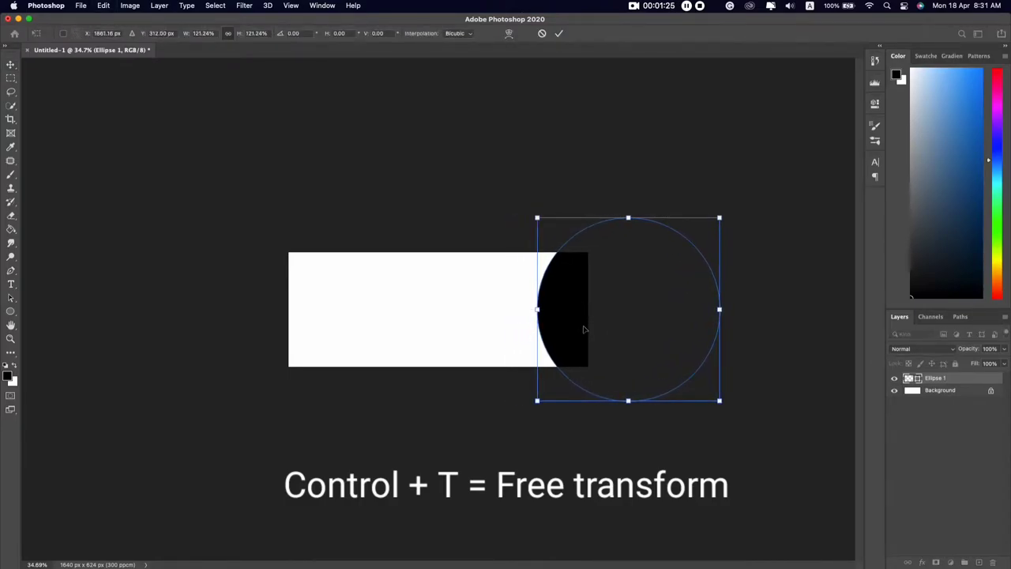
{"action": "left_click_drag", "start_coordinate": [719, 402], "coordinate": [767, 445]}
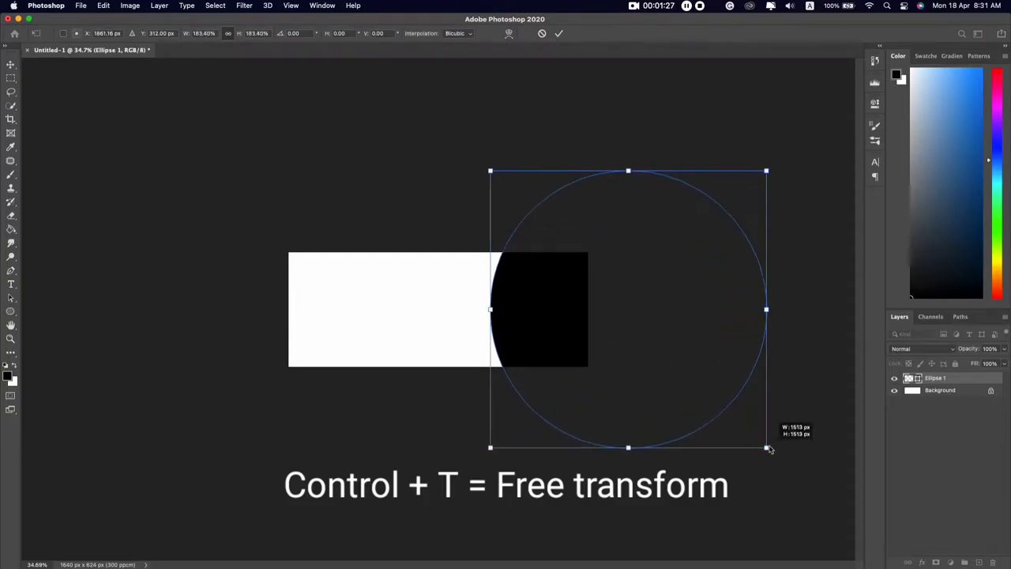
{"action": "left_click_drag", "start_coordinate": [571, 322], "coordinate": [603, 323]}
Fine-tune the circle's size and position into a gentle right-edge curve, then reselect Ellipse 1
{"action": "left_click_drag", "start_coordinate": [806, 447], "coordinate": [794, 435]}
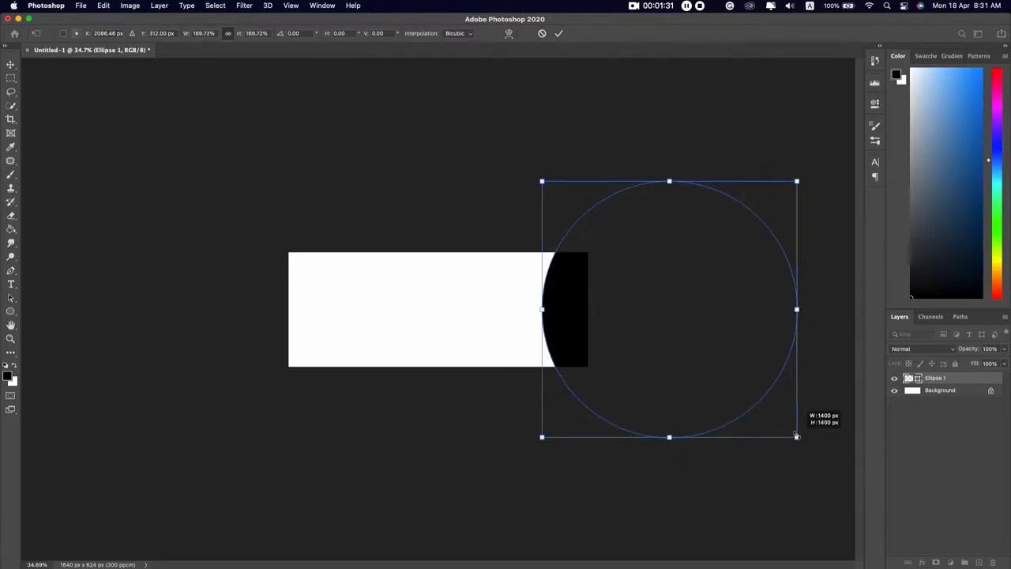
{"action": "left_click_drag", "start_coordinate": [636, 341], "coordinate": [632, 342]}
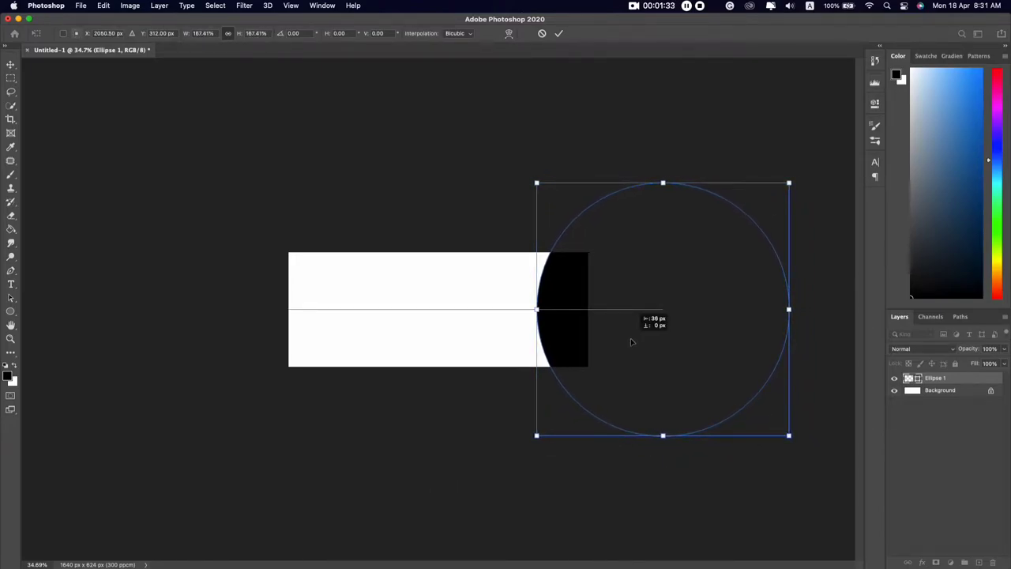
{"action": "left_click_drag", "start_coordinate": [630, 341], "coordinate": [685, 373]}
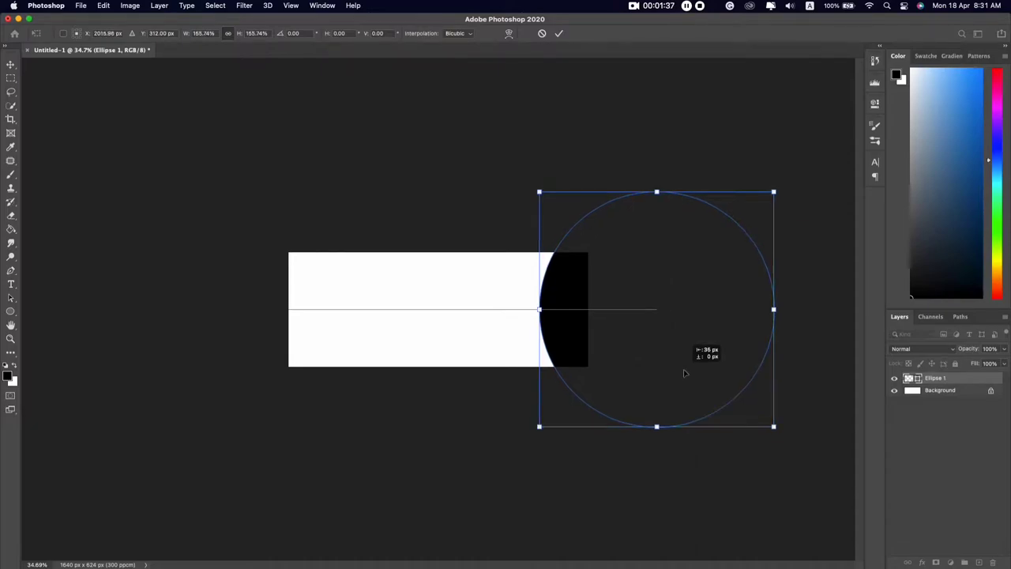
{"action": "key", "text": "Return"}
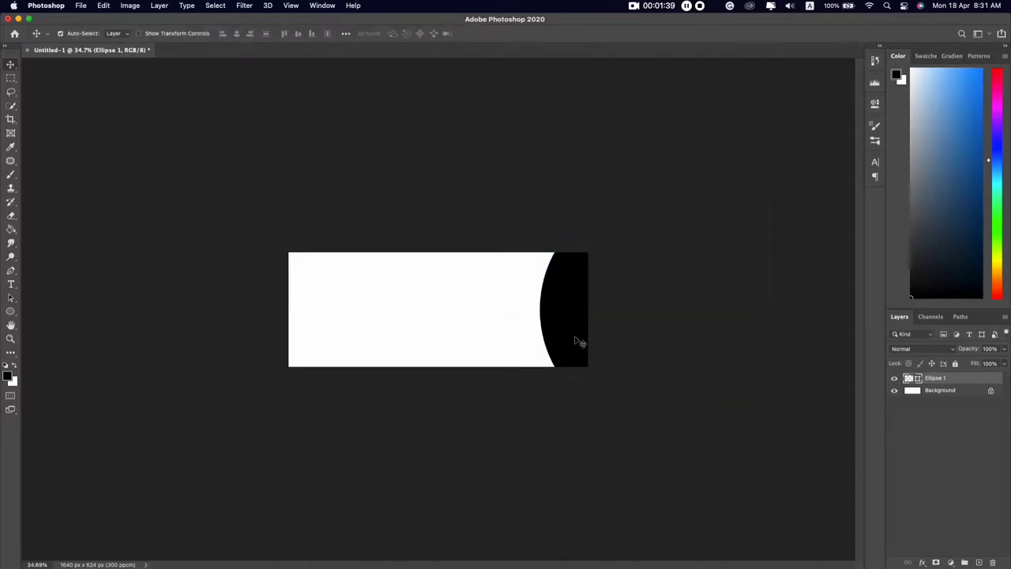
{"action": "scroll", "coordinate": [580, 340], "scroll_direction": "up", "scroll_amount": 2}
{"action": "scroll", "coordinate": [569, 334], "scroll_direction": "up", "scroll_amount": 2}
{"action": "scroll", "coordinate": [566, 335], "scroll_direction": "up", "scroll_amount": 1}
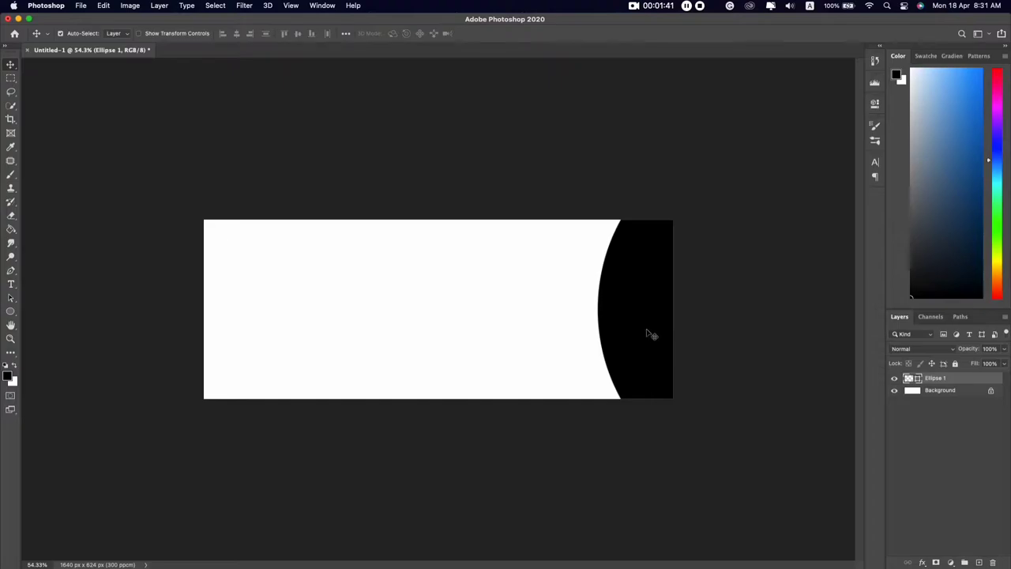
{"action": "left_click_drag", "start_coordinate": [648, 334], "coordinate": [635, 332]}
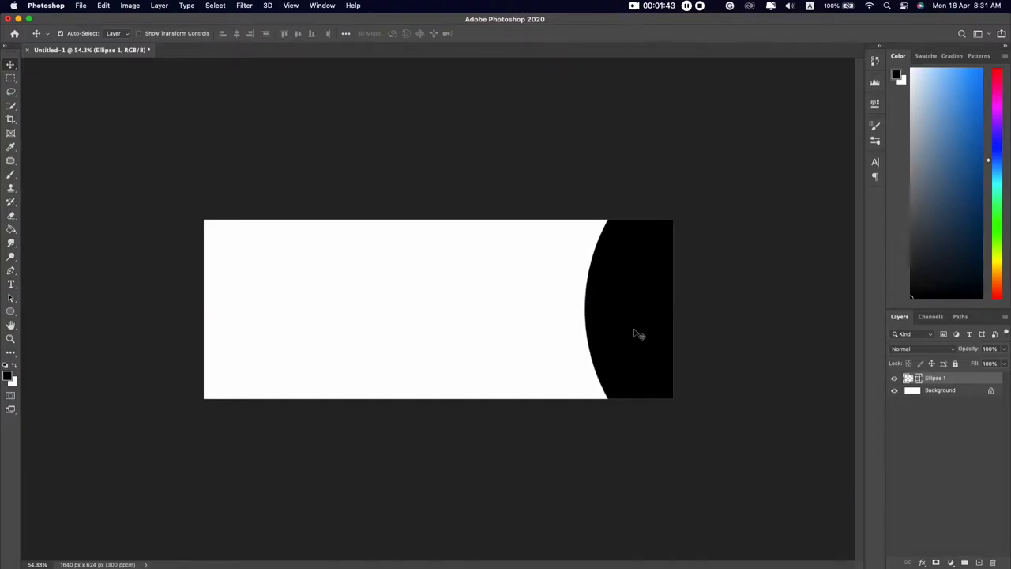
{"action": "left_click", "coordinate": [949, 474]}
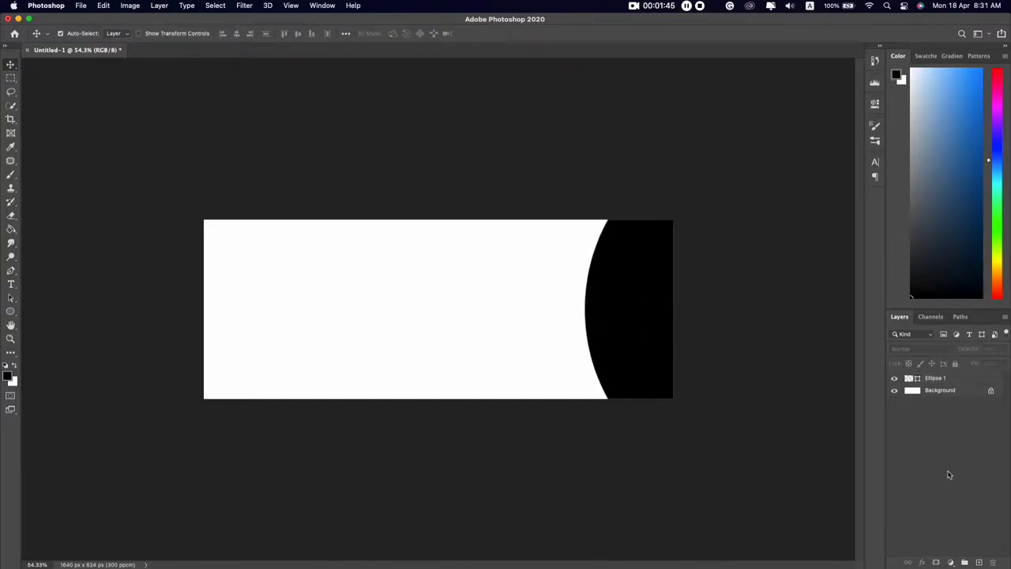
{"action": "left_click", "coordinate": [946, 381]}
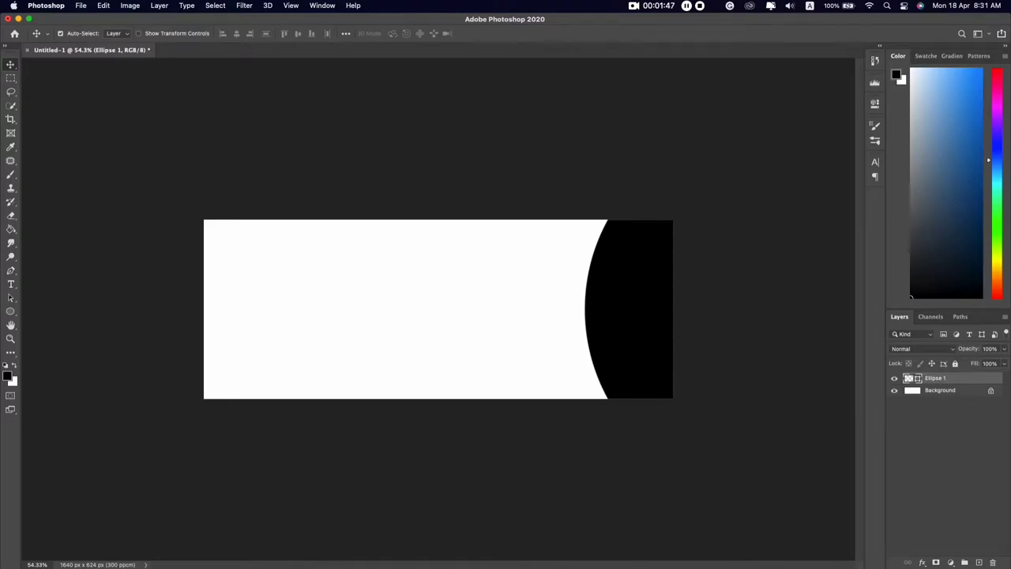
{"action": "key", "text": "super+Tab"}
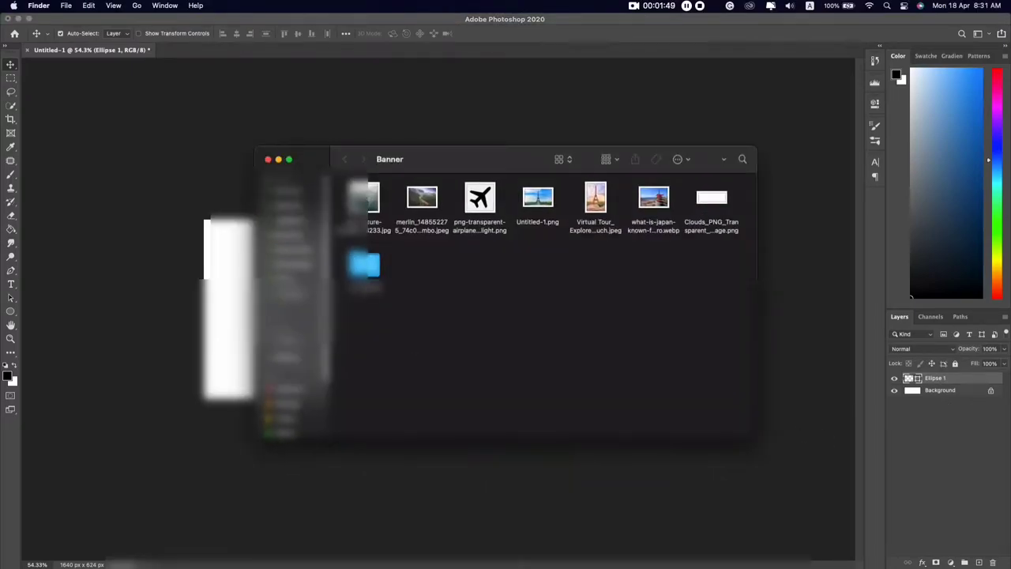
Drag the Eiffel Tower image Untitled-1.png from Finder onto the banner's right side
{"action": "left_click_drag", "start_coordinate": [491, 161], "coordinate": [446, 161]}
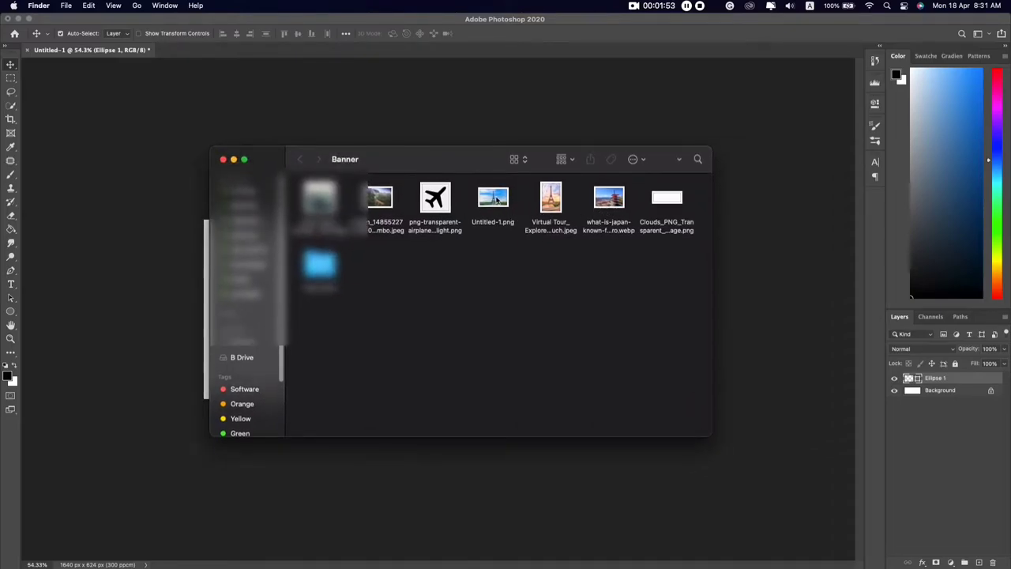
{"action": "left_click_drag", "start_coordinate": [496, 199], "coordinate": [506, 507]}
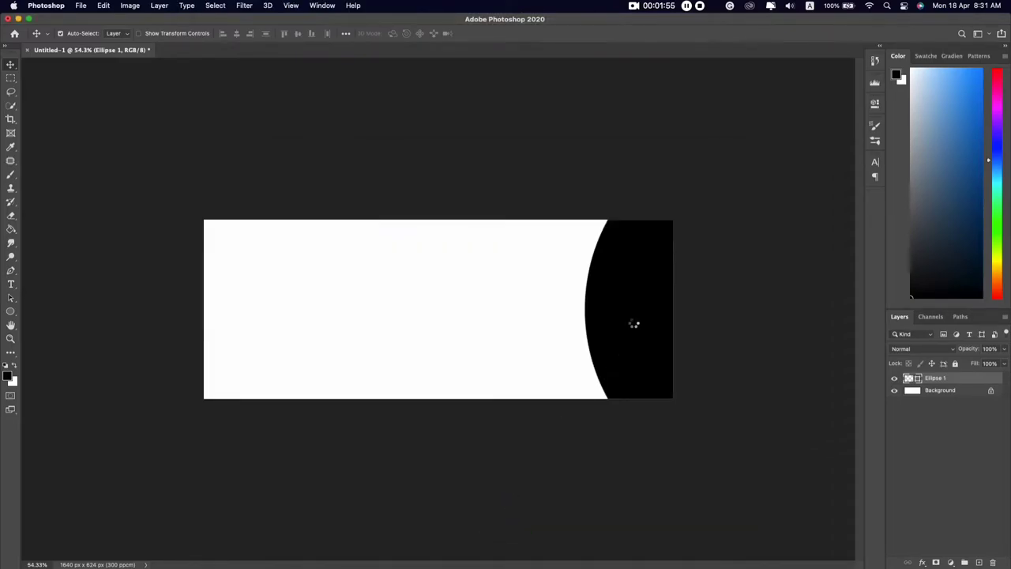
{"action": "left_click_drag", "start_coordinate": [393, 329], "coordinate": [575, 330]}
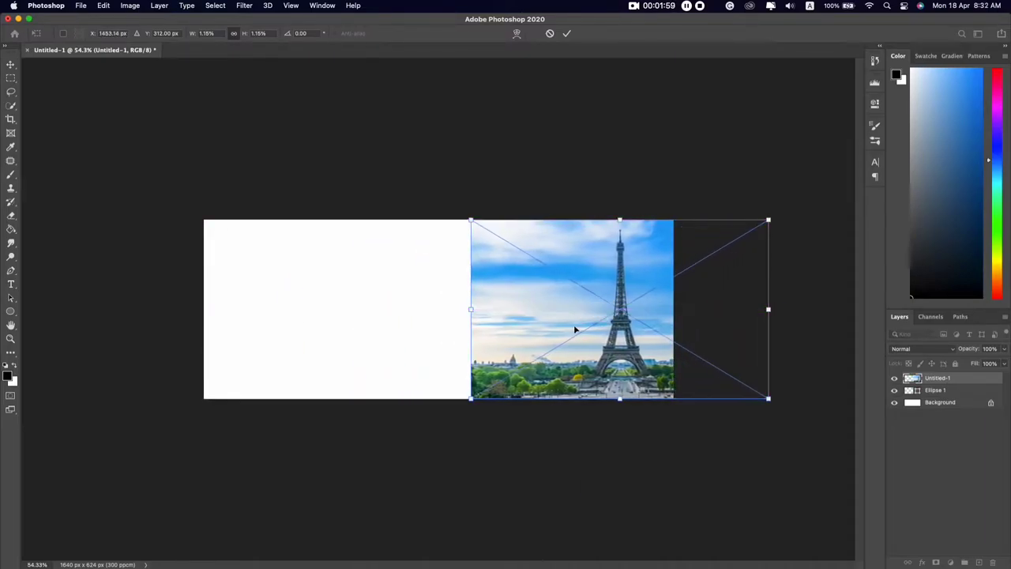
Place the Eiffel photo, clip it to Ellipse 1, and nudge it right within the curve
{"action": "key", "text": "Return"}
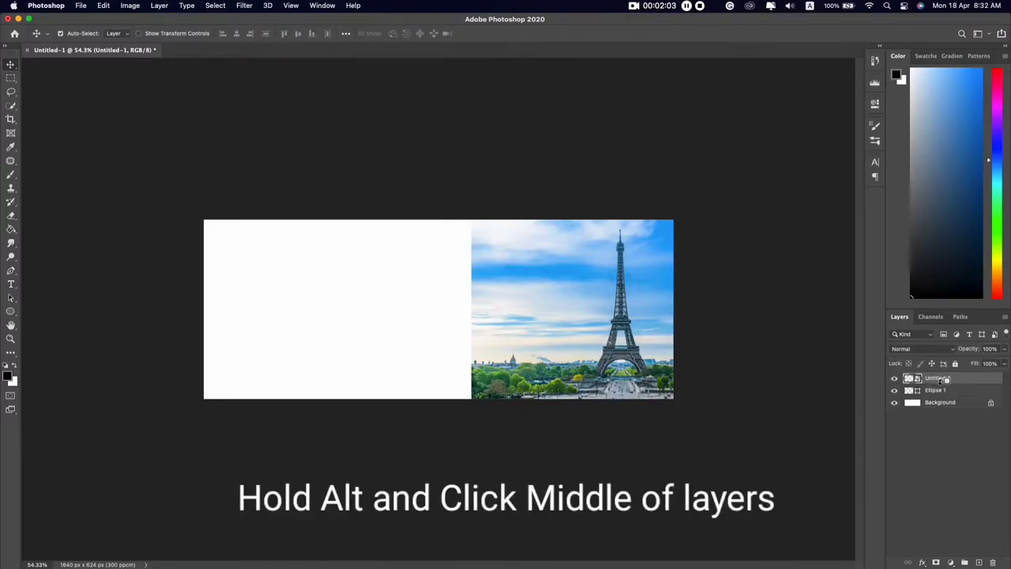
{"action": "left_click", "coordinate": [944, 382], "text": "alt"}
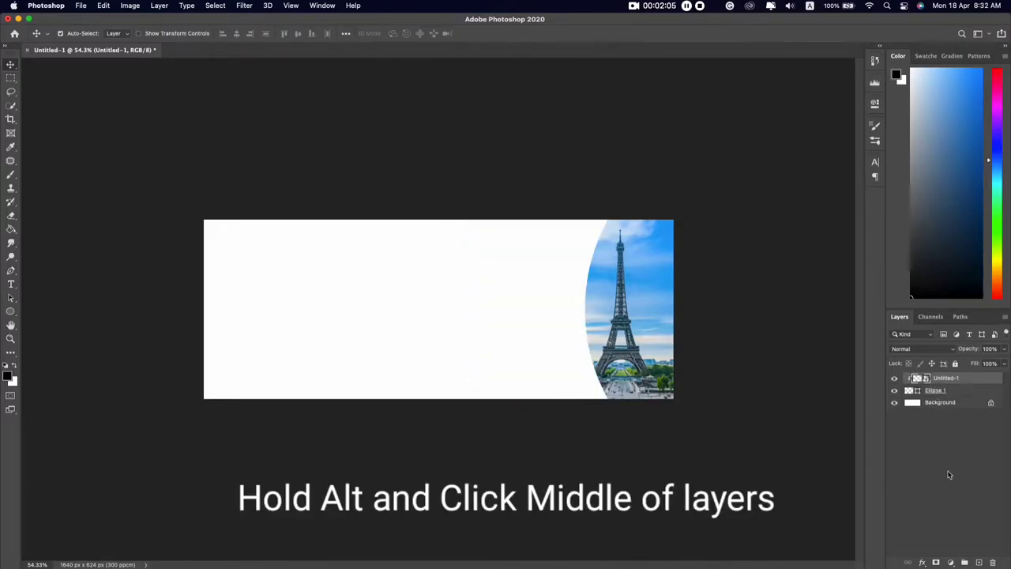
{"action": "left_click_drag", "start_coordinate": [604, 333], "coordinate": [620, 330]}
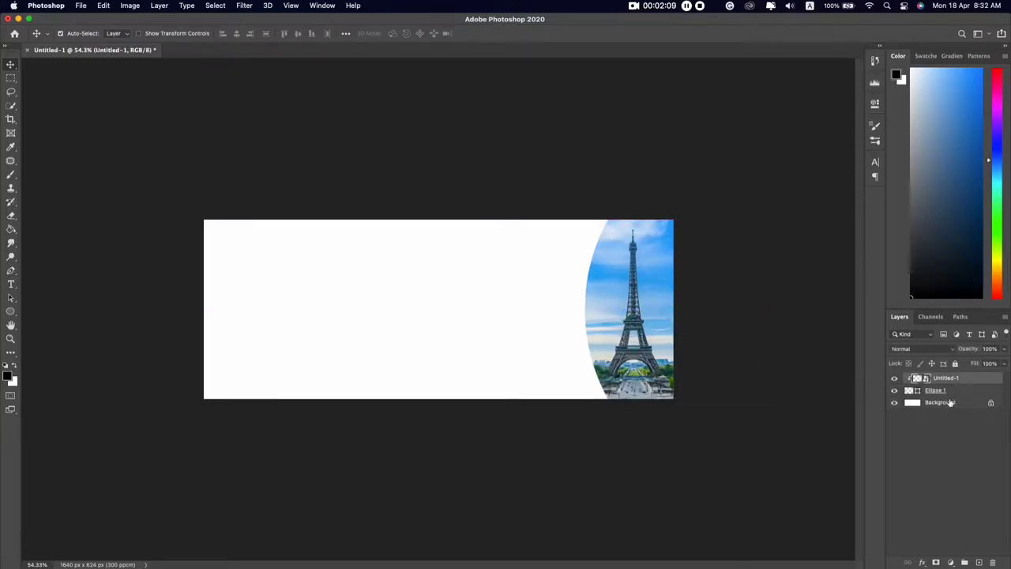
{"action": "left_click", "coordinate": [946, 391]}
Nudge Ellipse 1 slightly with Free Transform, then duplicate it as Ellipse 1 copy
{"action": "key", "text": "ctrl+t"}
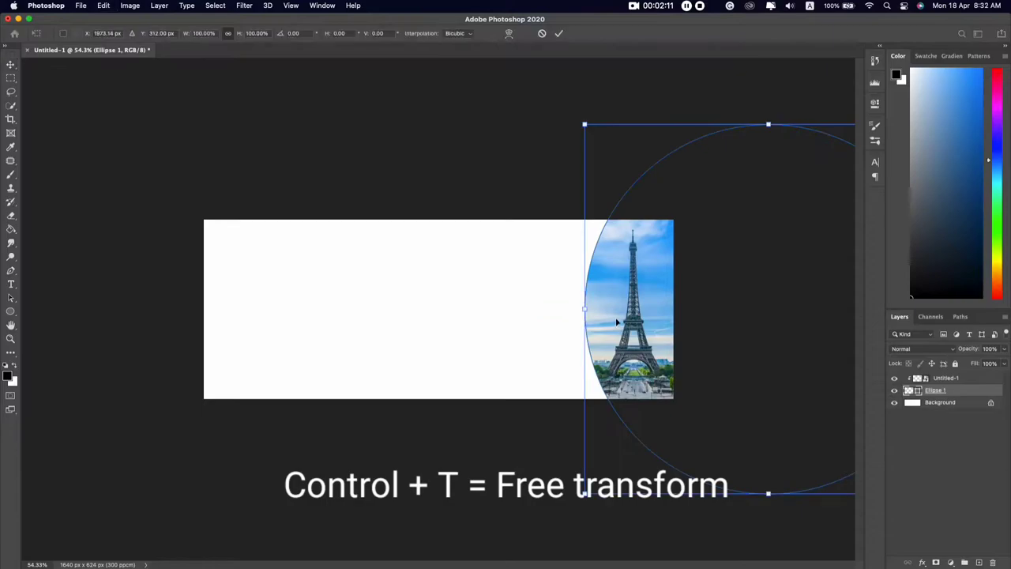
{"action": "mouse_move", "coordinate": [619, 323]}
{"action": "left_mouse_down"}
{"action": "mouse_move", "coordinate": [608, 318]}
{"action": "mouse_move", "coordinate": [617, 322]}
{"action": "left_mouse_up"}
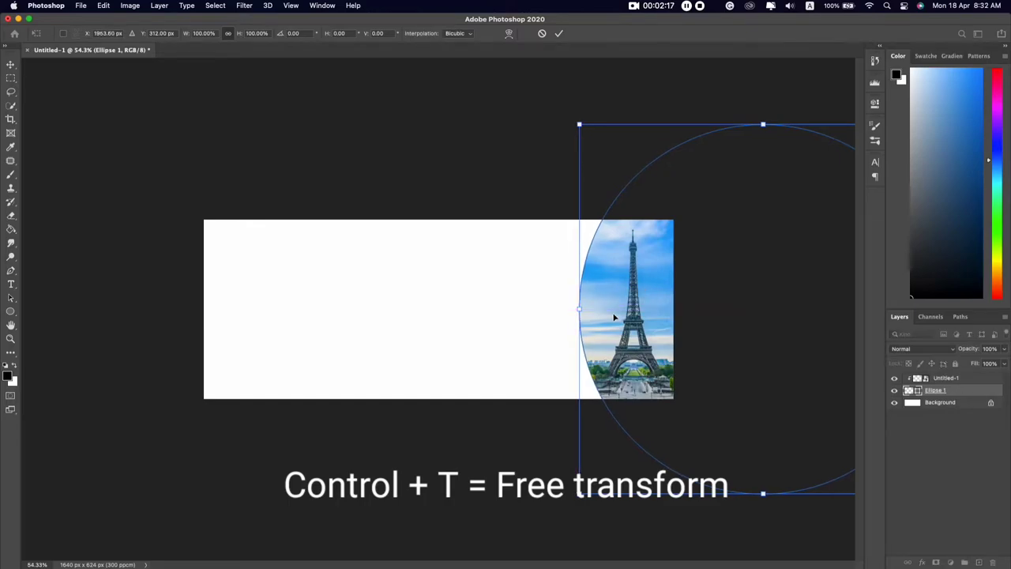
{"action": "key", "text": "Return"}
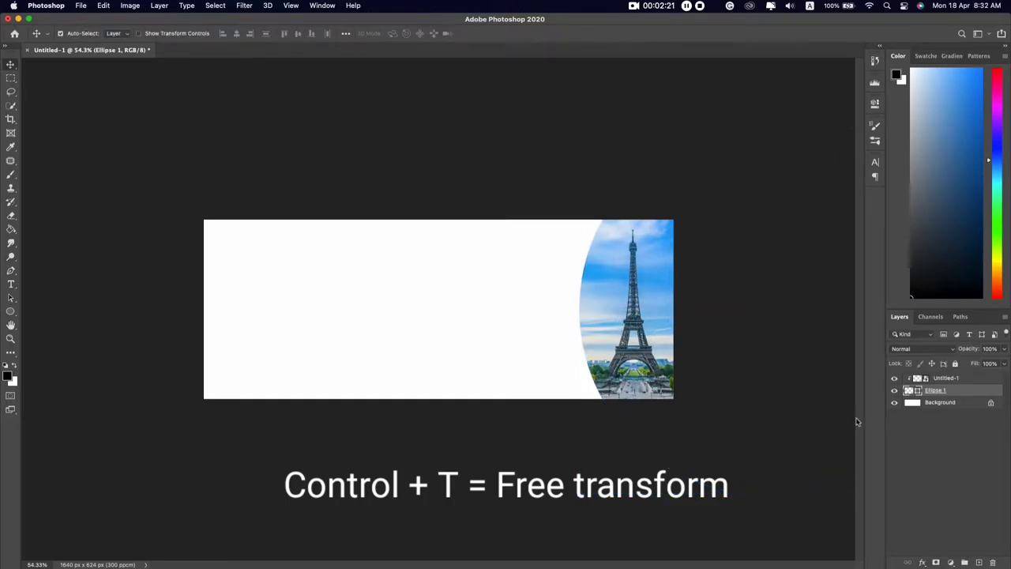
{"action": "left_click", "coordinate": [902, 432]}
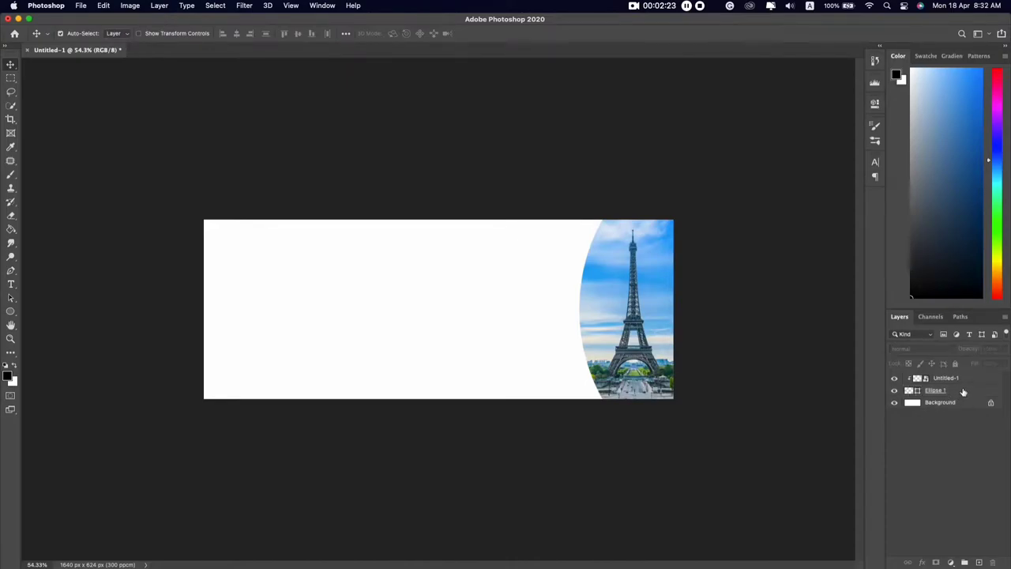
{"action": "left_click_drag", "start_coordinate": [963, 391], "coordinate": [980, 562]}
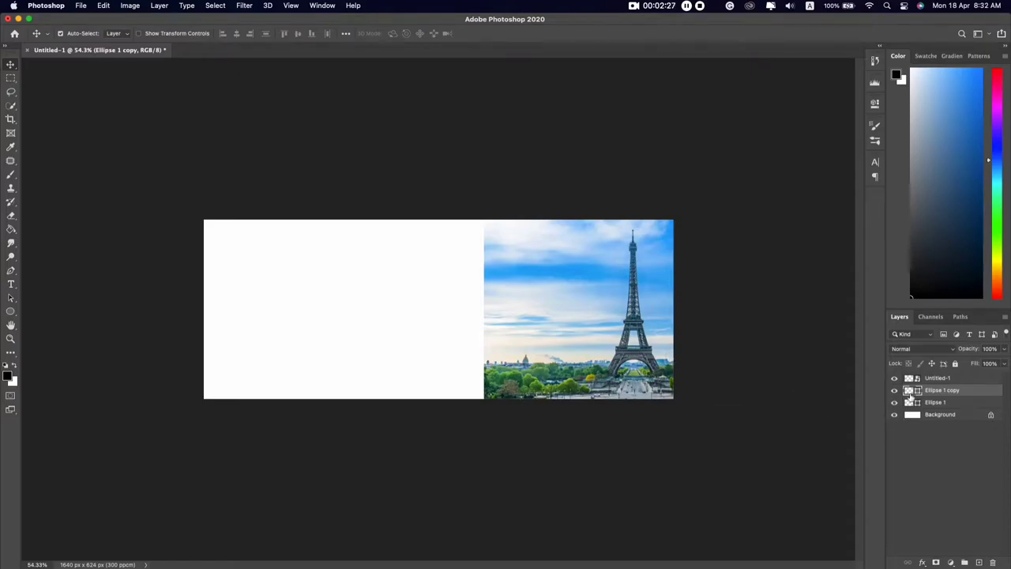
Clip the Eiffel photo to Ellipse 1 copy and shift Ellipse 1 left to reveal a black crescent
{"action": "left_click", "coordinate": [944, 382], "text": "alt"}
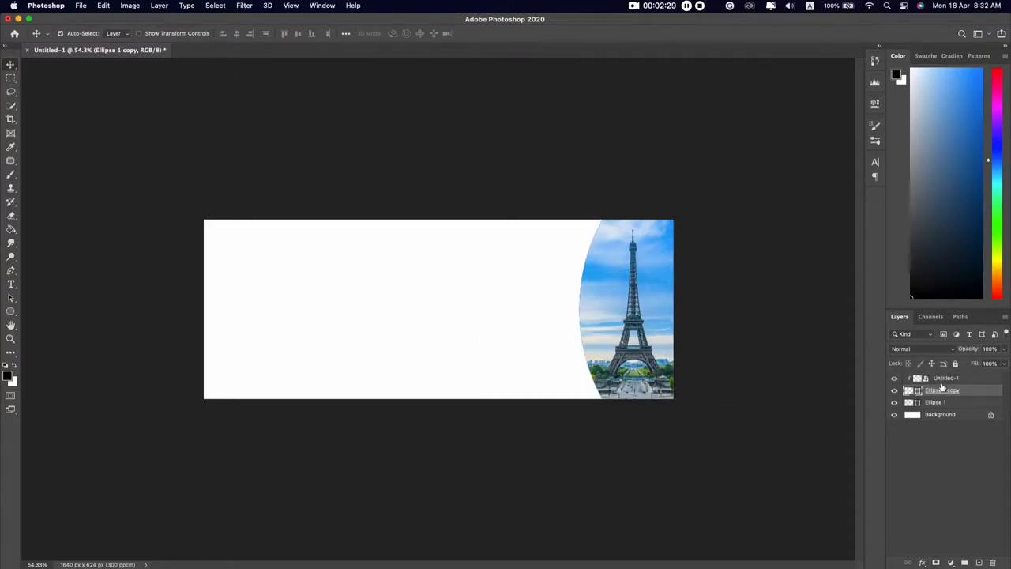
{"action": "left_click", "coordinate": [959, 440]}
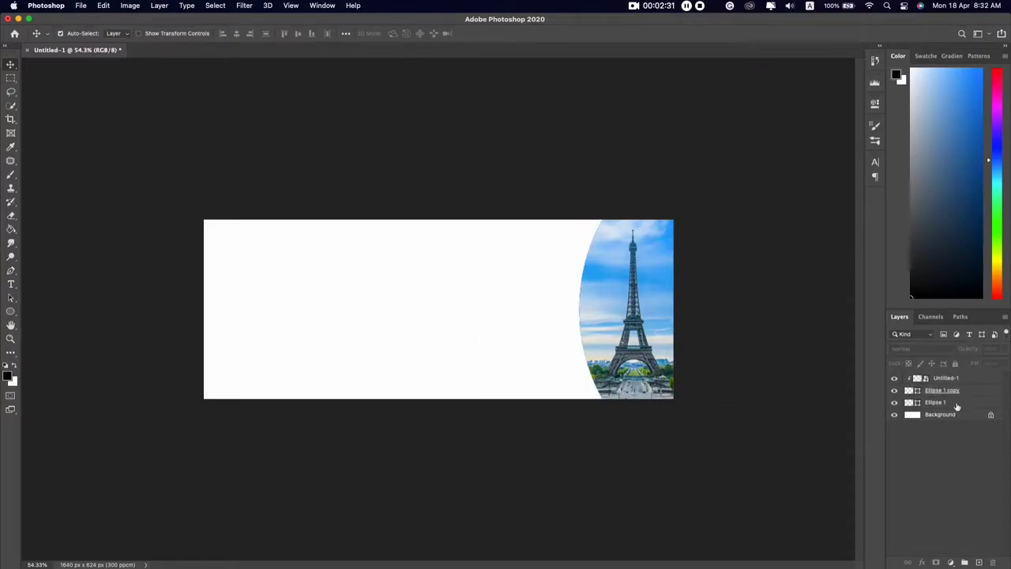
{"action": "left_click", "coordinate": [956, 405]}
{"action": "key", "text": "ctrl+t"}
{"action": "left_click_drag", "start_coordinate": [649, 327], "coordinate": [591, 328]}
Commit the ellipse move, place the railway photo mid-banner, and move its layer below Ellipse 1 copy
{"action": "key", "text": "Return"}
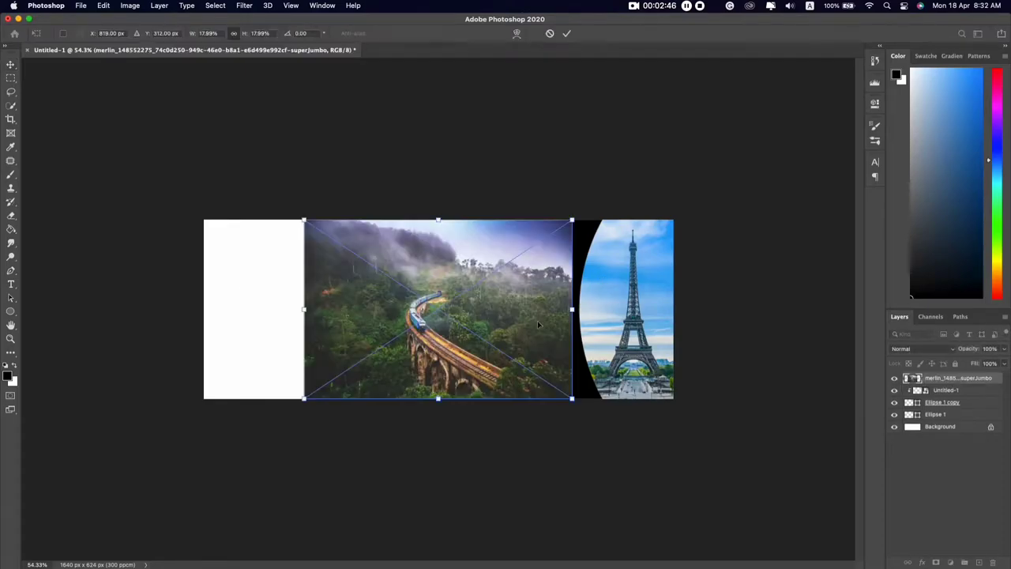
{"action": "left_click_drag", "start_coordinate": [539, 323], "coordinate": [623, 328]}
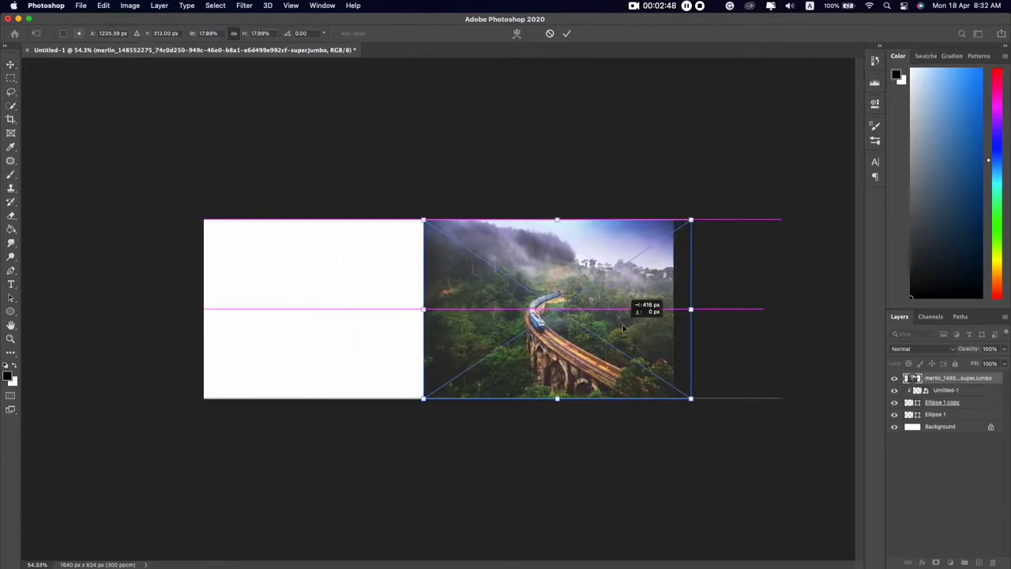
{"action": "key", "text": "Return"}
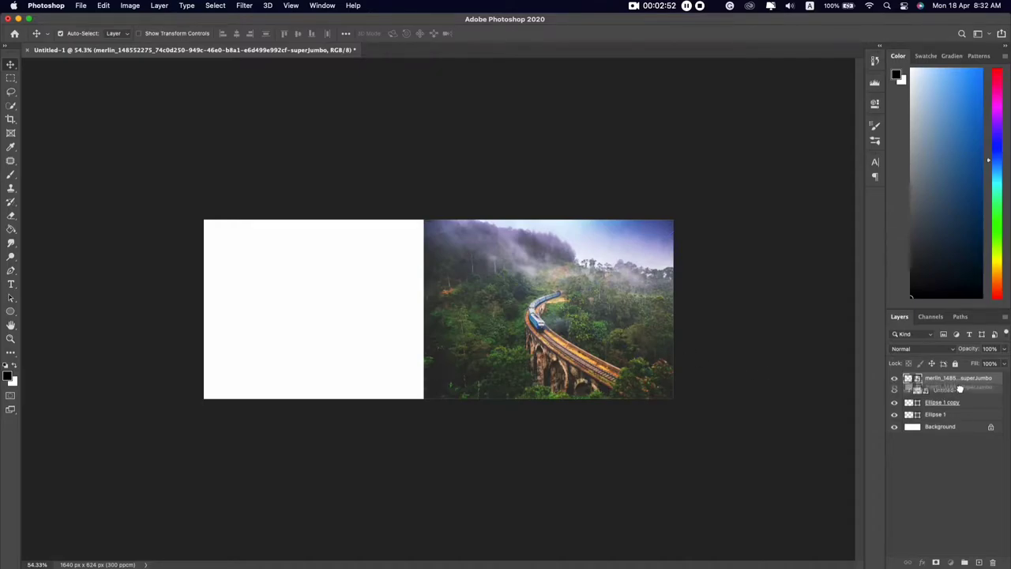
{"action": "left_click_drag", "start_coordinate": [957, 379], "coordinate": [959, 409]}
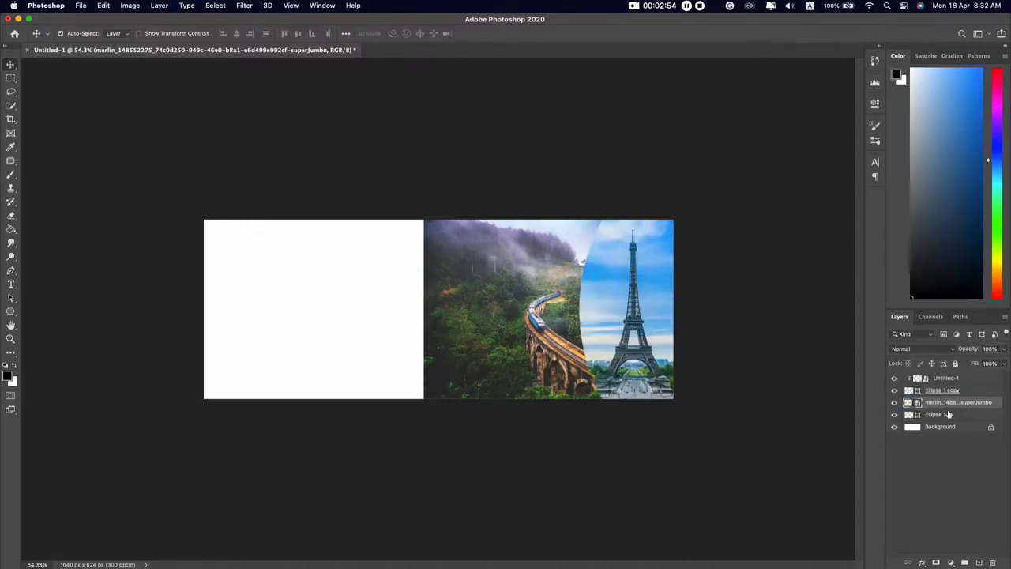
Clip the railway photo to Ellipse 1 and shift that ellipse slightly further left
{"action": "left_click", "coordinate": [951, 408], "text": "alt"}
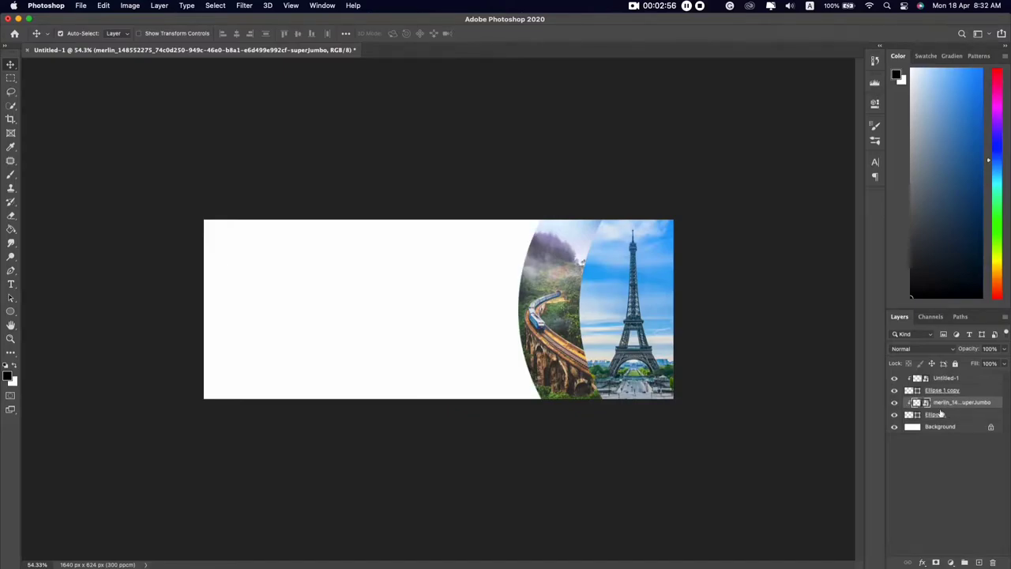
{"action": "left_click", "coordinate": [948, 415]}
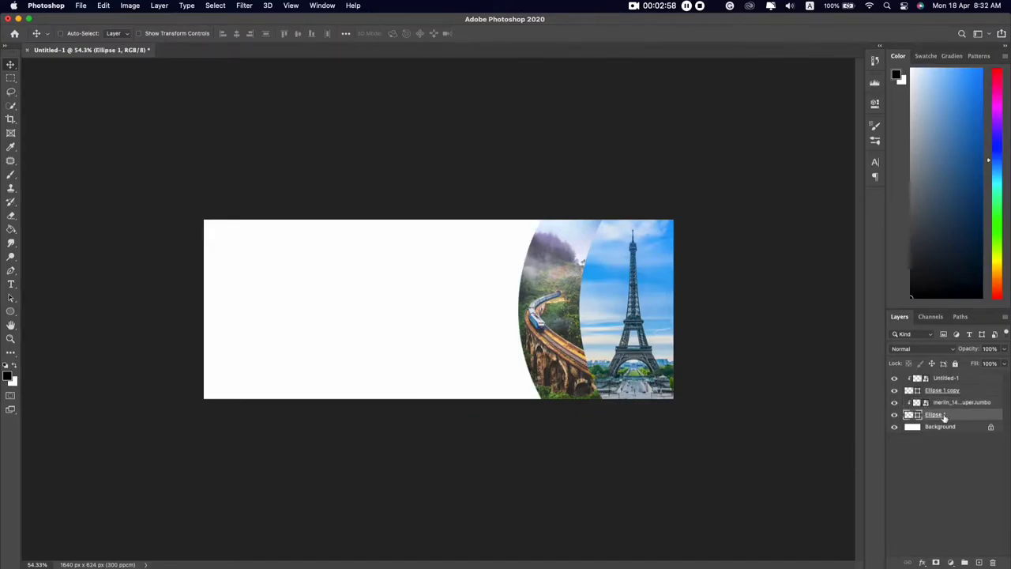
{"action": "key", "text": "ctrl+t"}
{"action": "left_click_drag", "start_coordinate": [581, 357], "coordinate": [570, 357]}
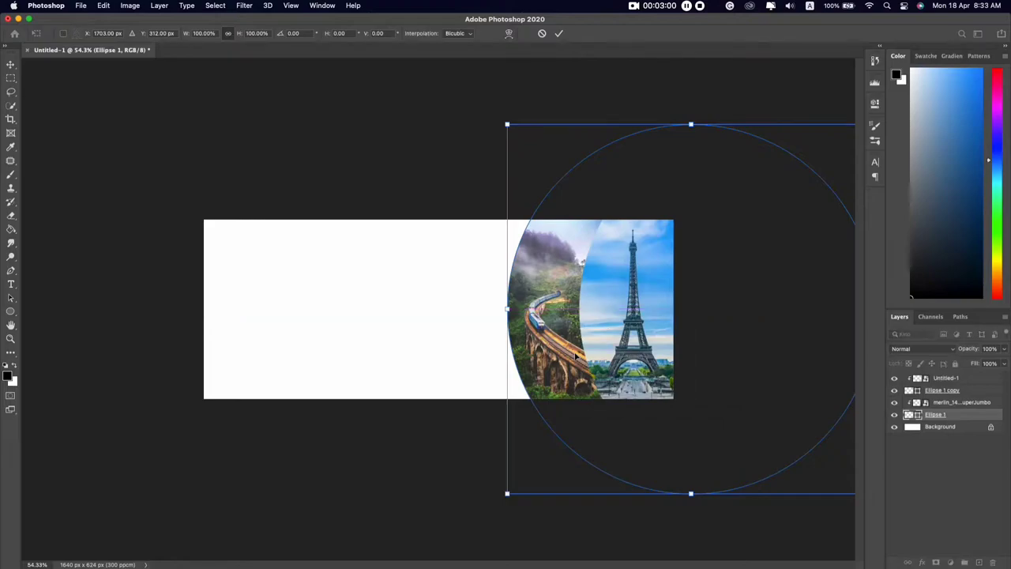
{"action": "key", "text": "Return"}
Enlarge and reposition the railway photo so it fills its curved slice
{"action": "left_click", "coordinate": [942, 404]}
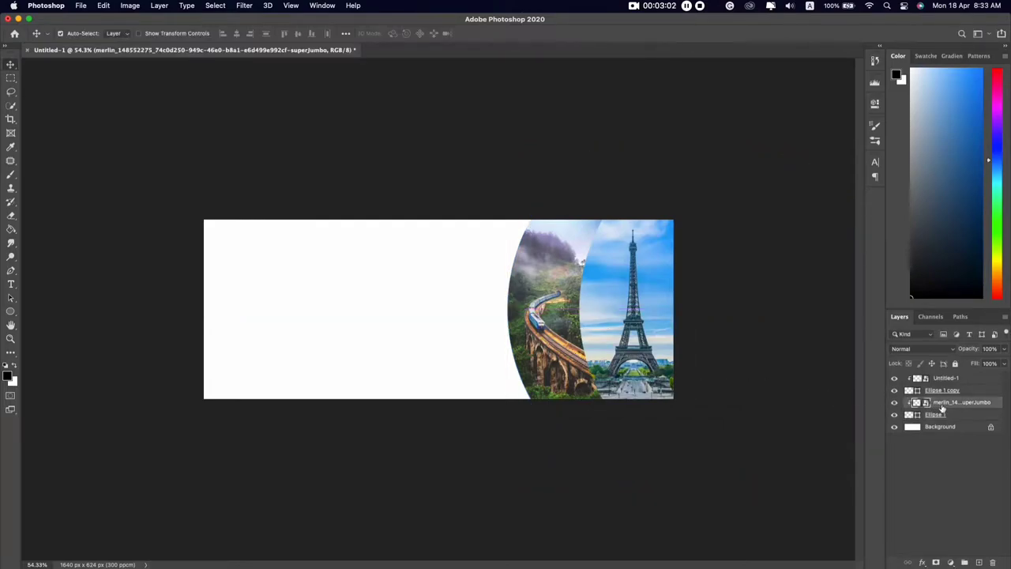
{"action": "key", "text": "ctrl+t"}
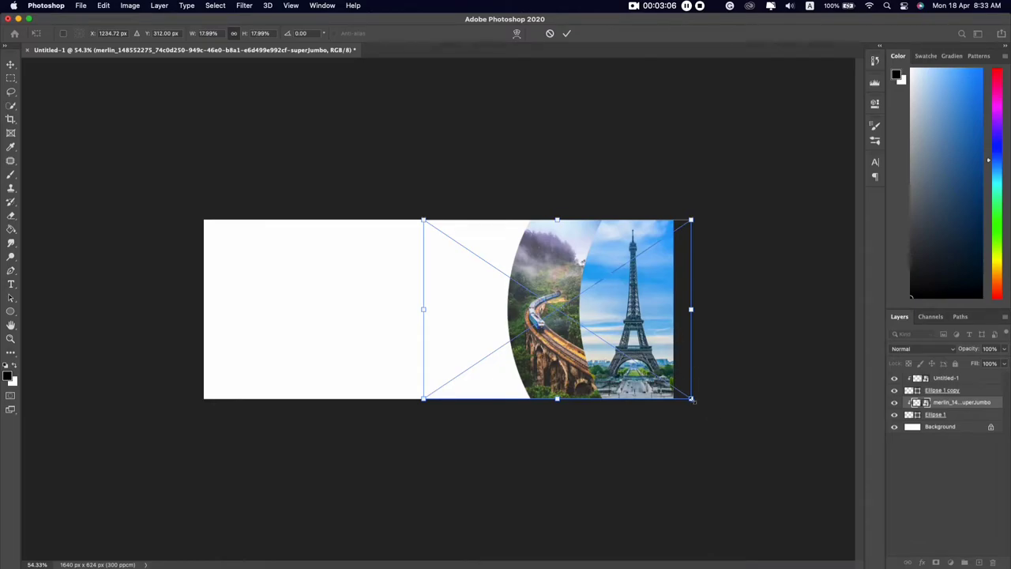
{"action": "left_click_drag", "start_coordinate": [691, 398], "coordinate": [739, 431]}
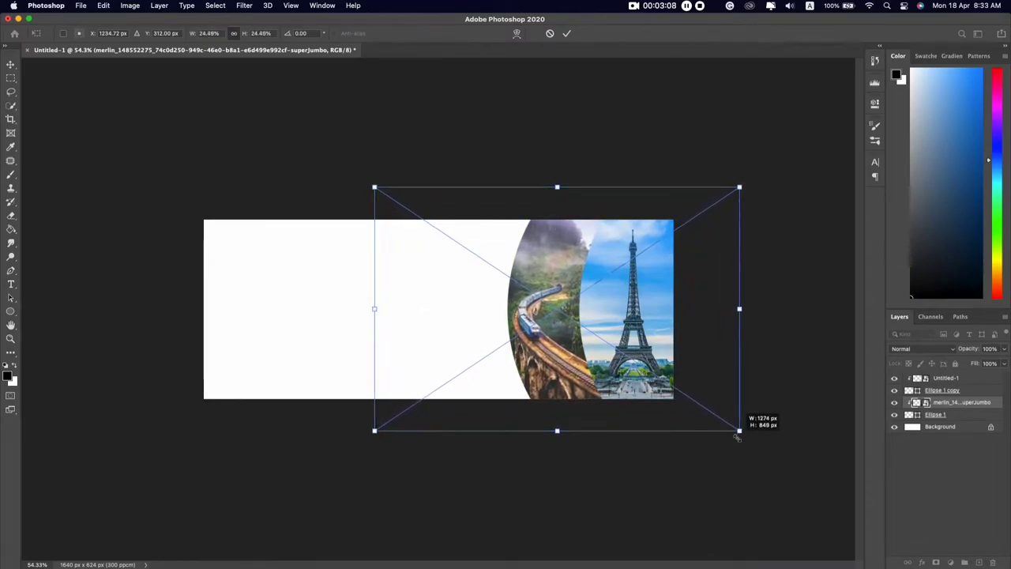
{"action": "left_click_drag", "start_coordinate": [568, 335], "coordinate": [580, 333]}
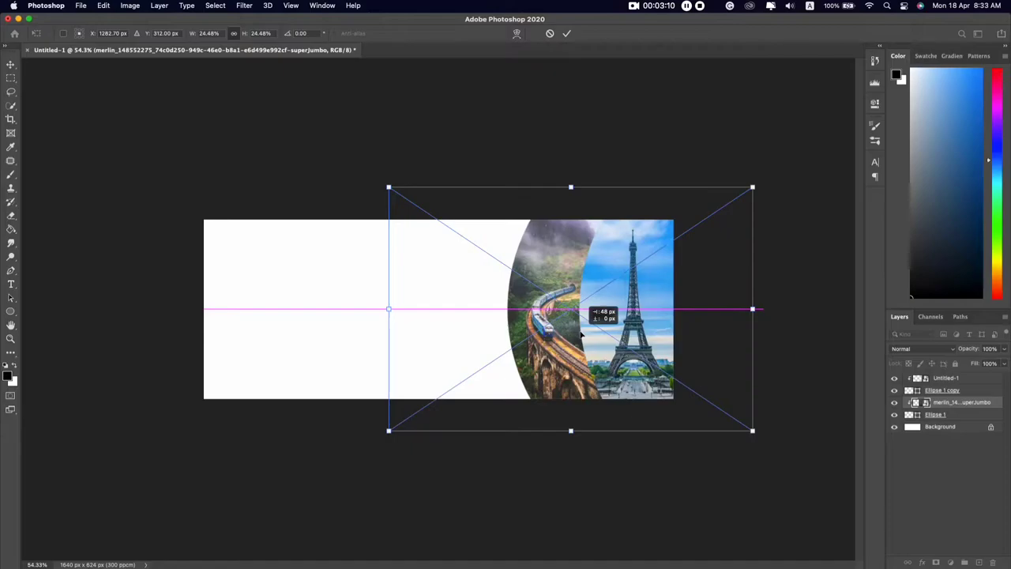
{"action": "left_click_drag", "start_coordinate": [580, 335], "coordinate": [578, 335]}
{"action": "key", "text": "Return"}
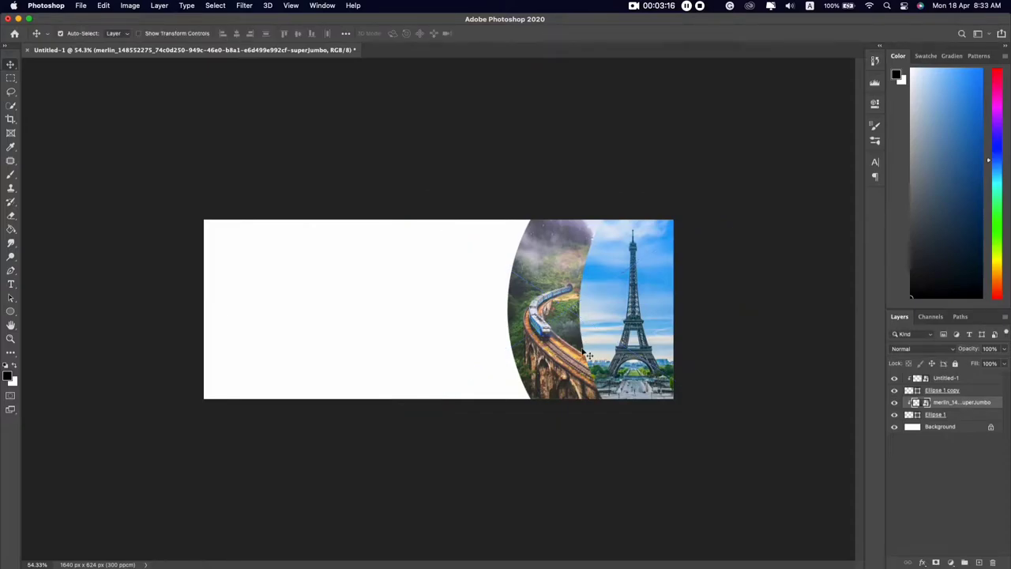
{"action": "left_click", "coordinate": [943, 465]}
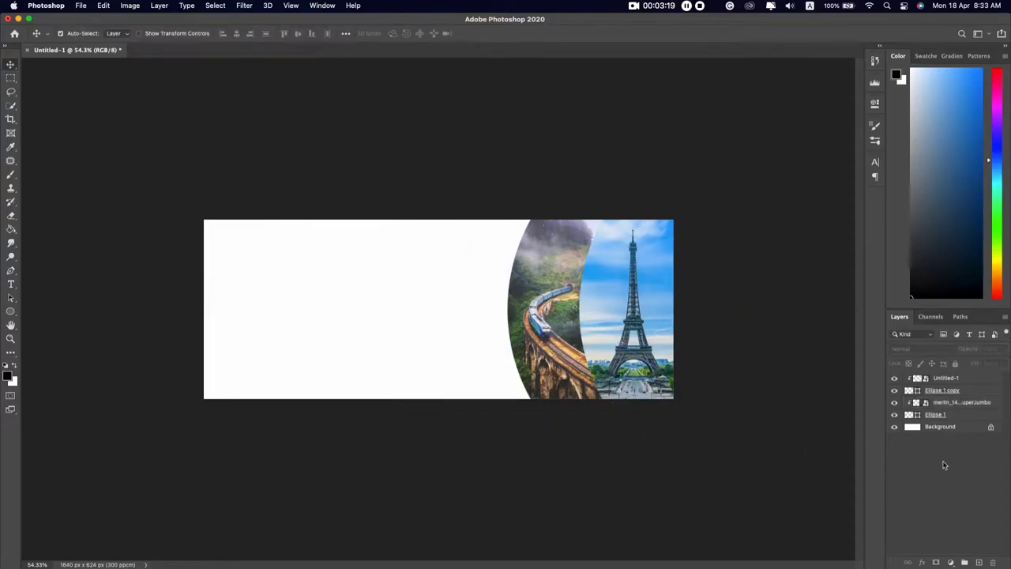
Duplicate the original ellipse layer and re-clip the railway photo to the new copy
{"action": "left_click", "coordinate": [948, 419]}
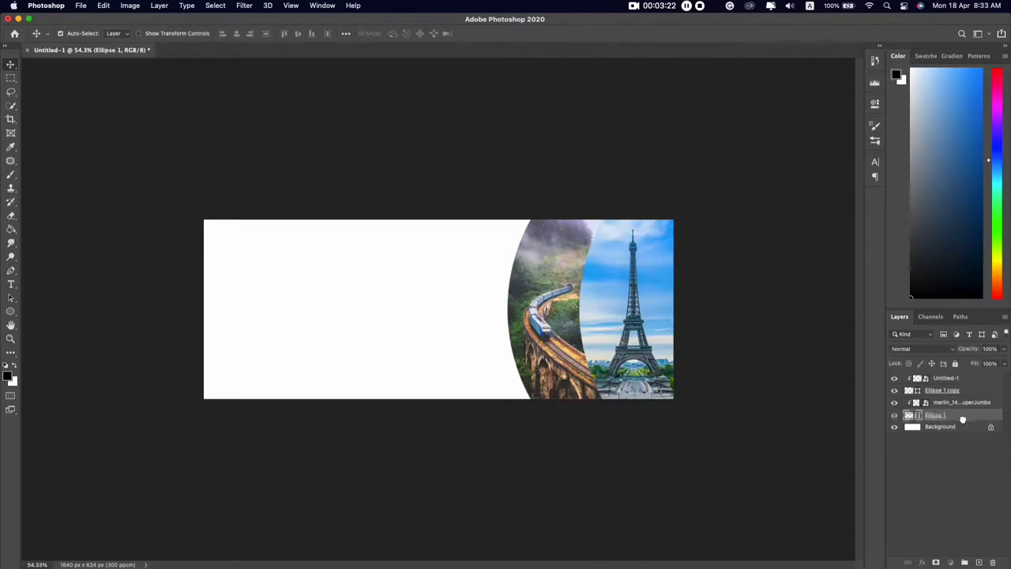
{"action": "left_click_drag", "start_coordinate": [980, 561], "coordinate": [980, 561]}
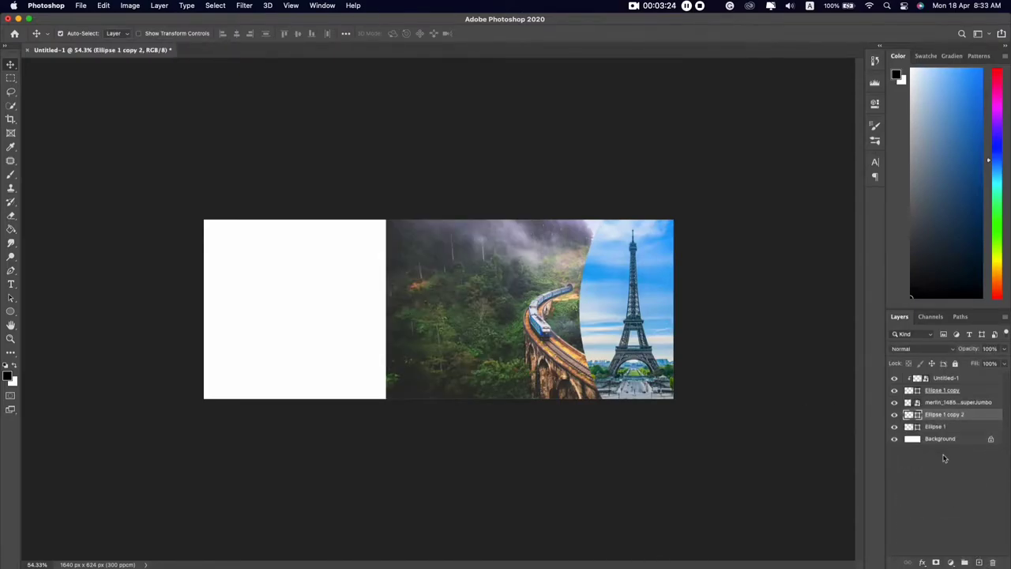
{"action": "left_click", "coordinate": [948, 405], "text": "alt"}
Move the original ellipse 139 px left into a black crescent, then paste the Mount Fuji photo
{"action": "left_click", "coordinate": [948, 428]}
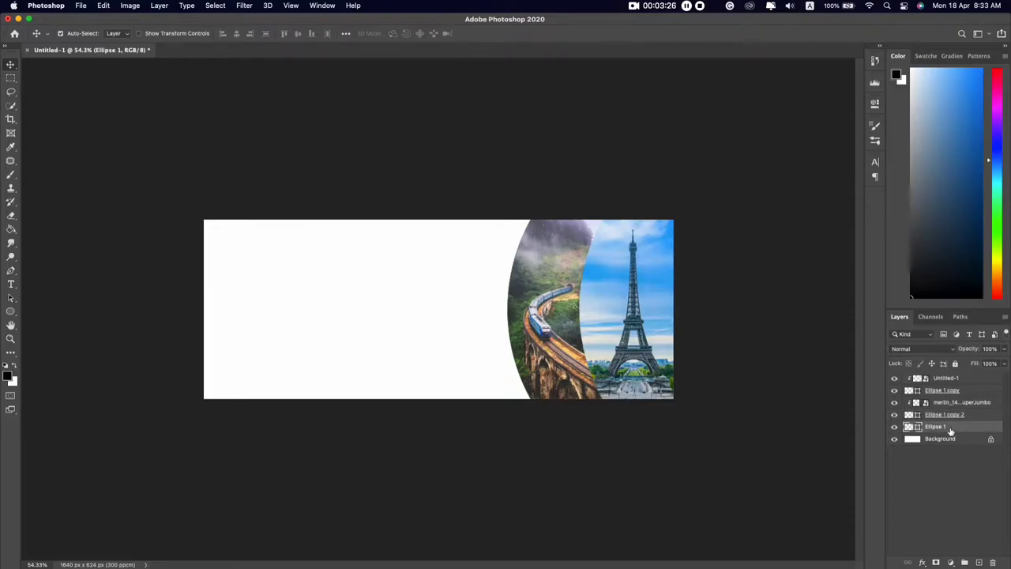
{"action": "key", "text": "super+t"}
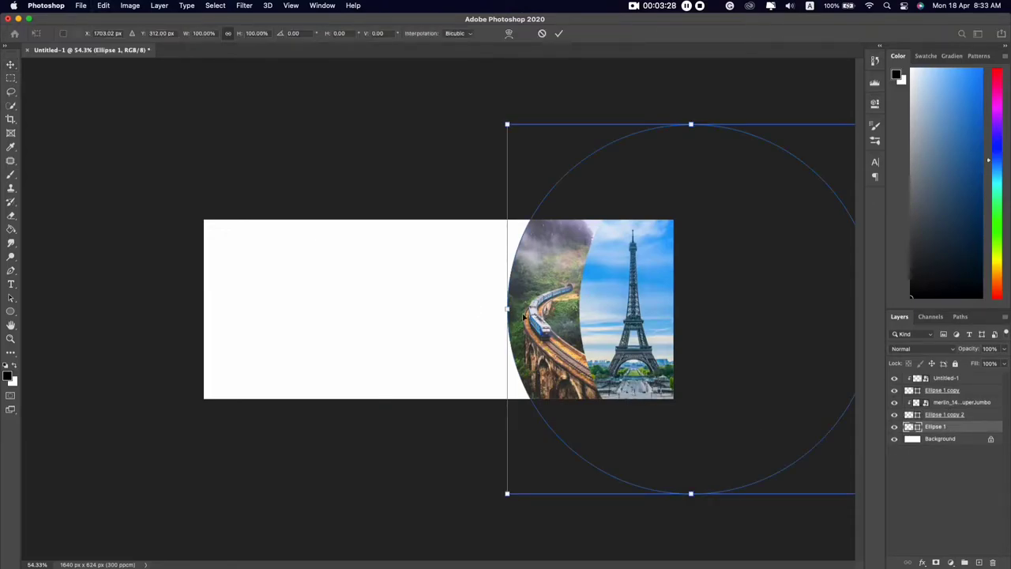
{"action": "left_click_drag", "start_coordinate": [557, 317], "coordinate": [483, 317]}
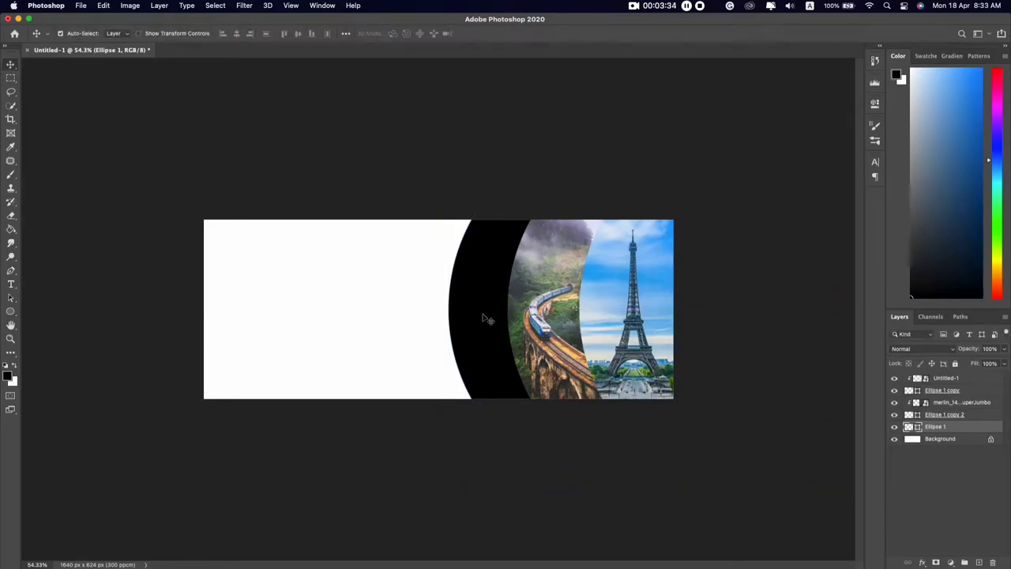
{"action": "key", "text": "Return"}
{"action": "key", "text": "super+v"}
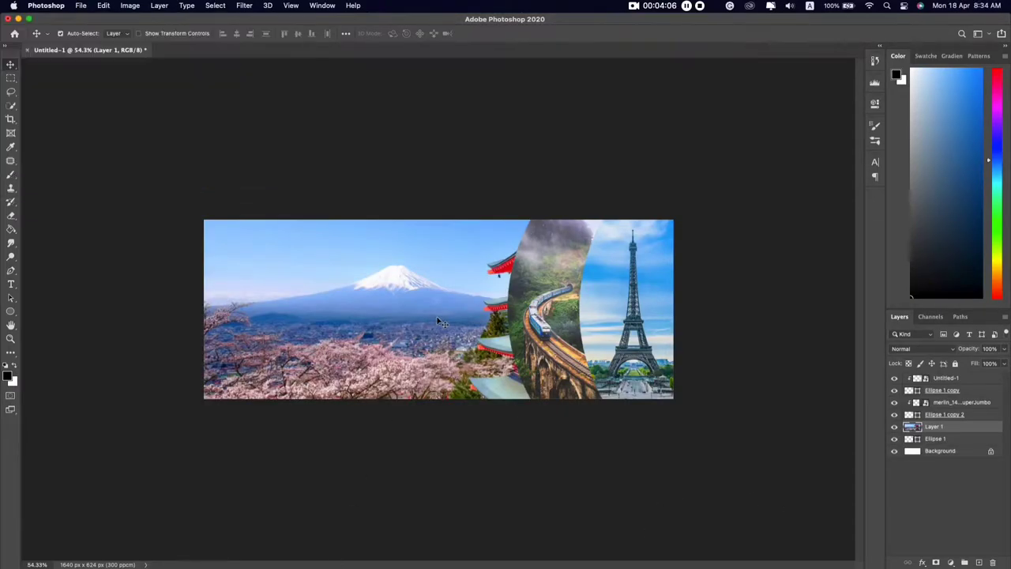
Scale the Mount Fuji photo down and shift it left
{"action": "key", "text": "super+t"}
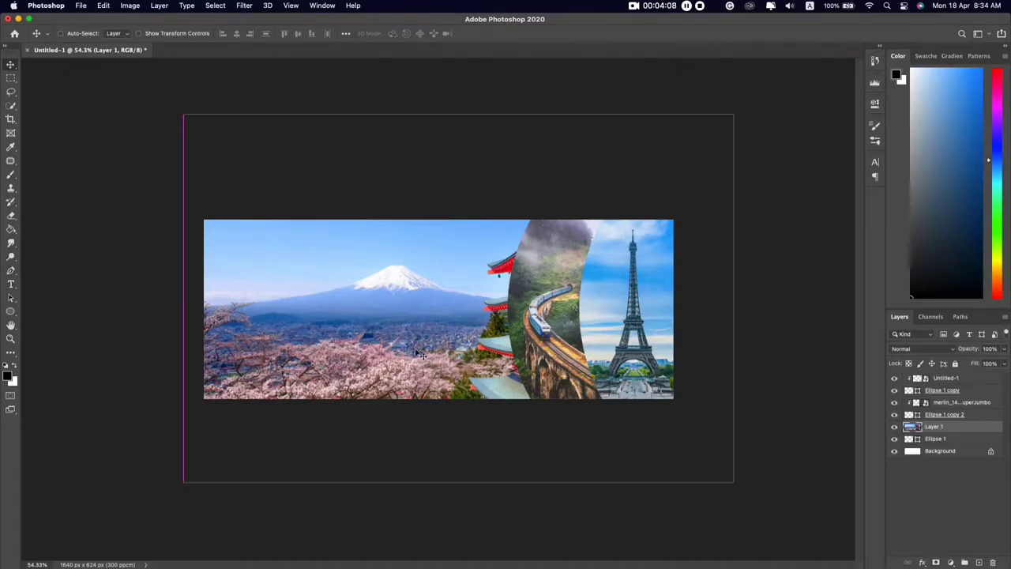
{"action": "left_click_drag", "start_coordinate": [733, 481], "coordinate": [589, 407]}
{"action": "left_click_drag", "start_coordinate": [501, 353], "coordinate": [496, 358]}
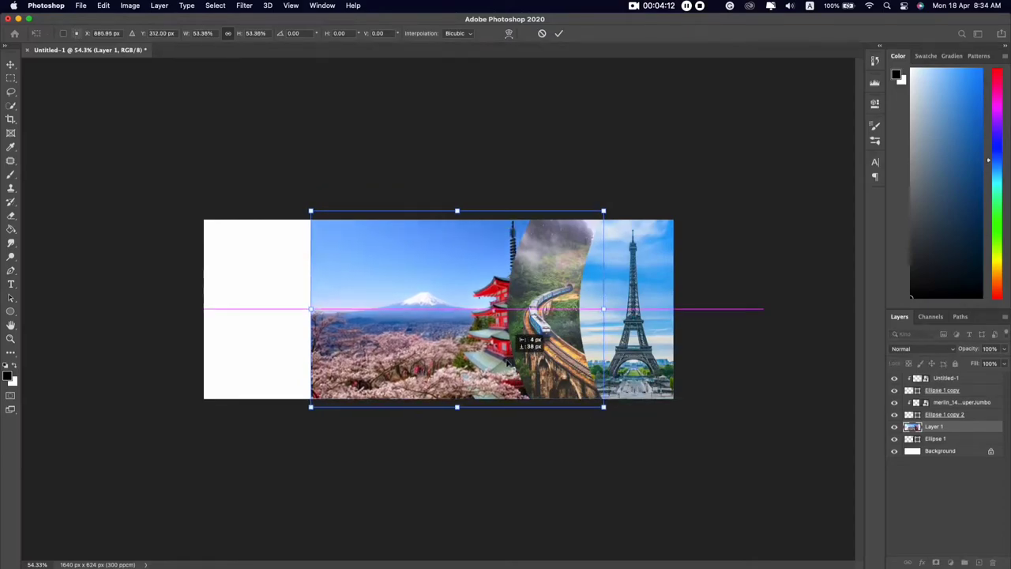
{"action": "key", "text": "Return"}
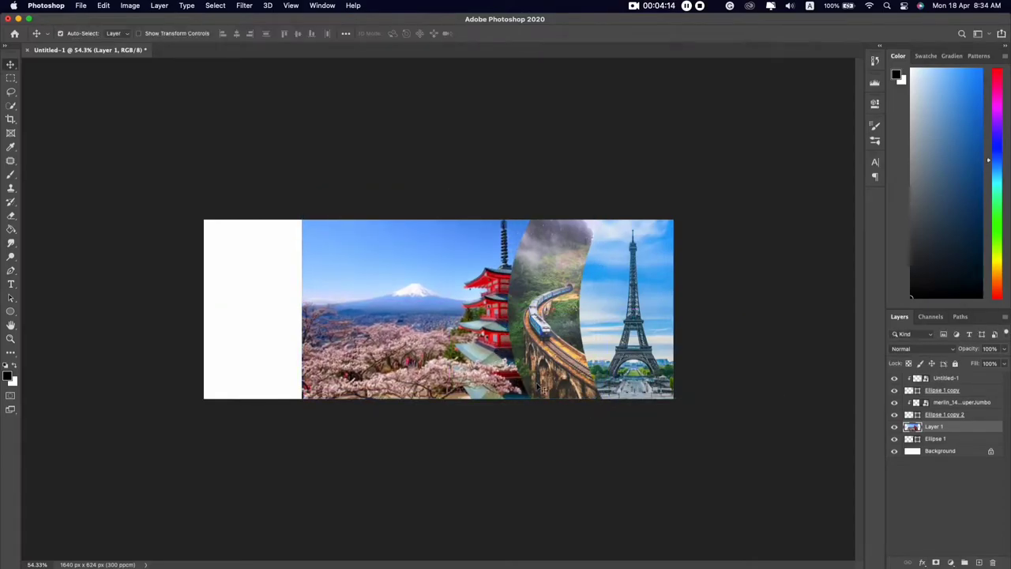
Clip the Fuji photo to Ellipse 1 and position it within the leftmost curved slice
{"action": "left_click", "coordinate": [938, 432], "text": "alt"}
{"action": "left_click_drag", "start_coordinate": [484, 325], "coordinate": [544, 324]}
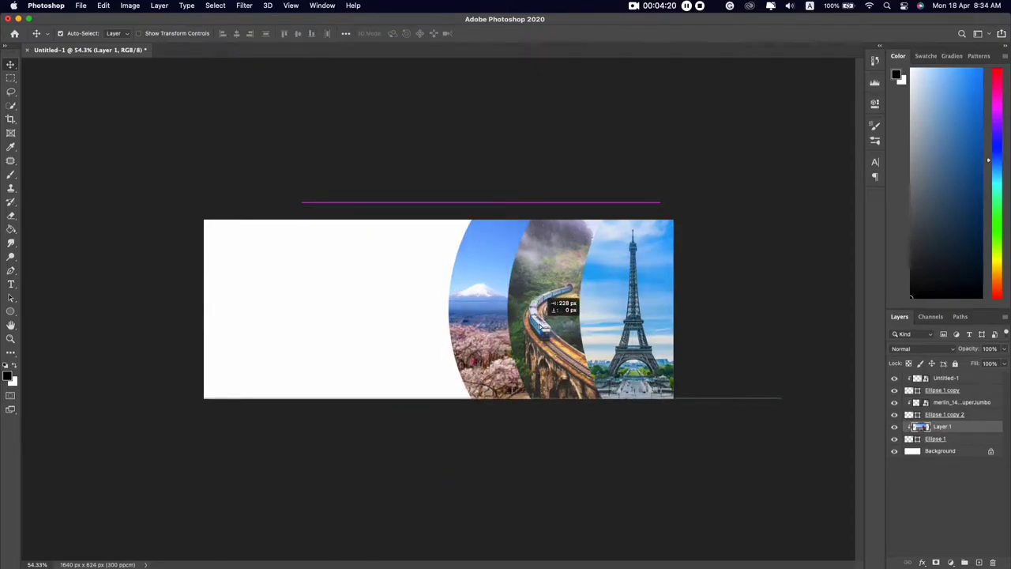
{"action": "left_click_drag", "start_coordinate": [544, 324], "coordinate": [543, 326]}
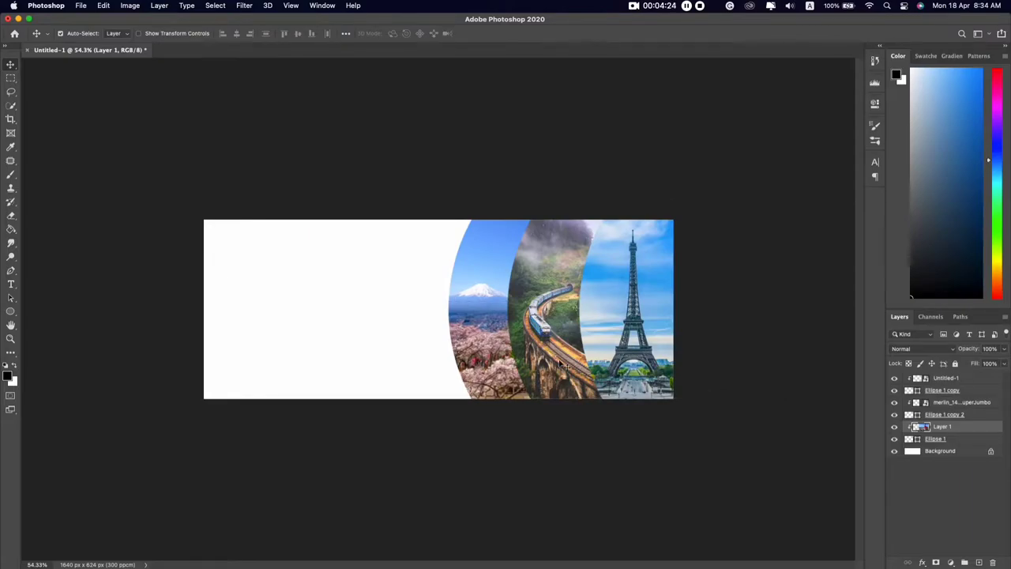
{"action": "left_click_drag", "start_coordinate": [489, 349], "coordinate": [511, 327]}
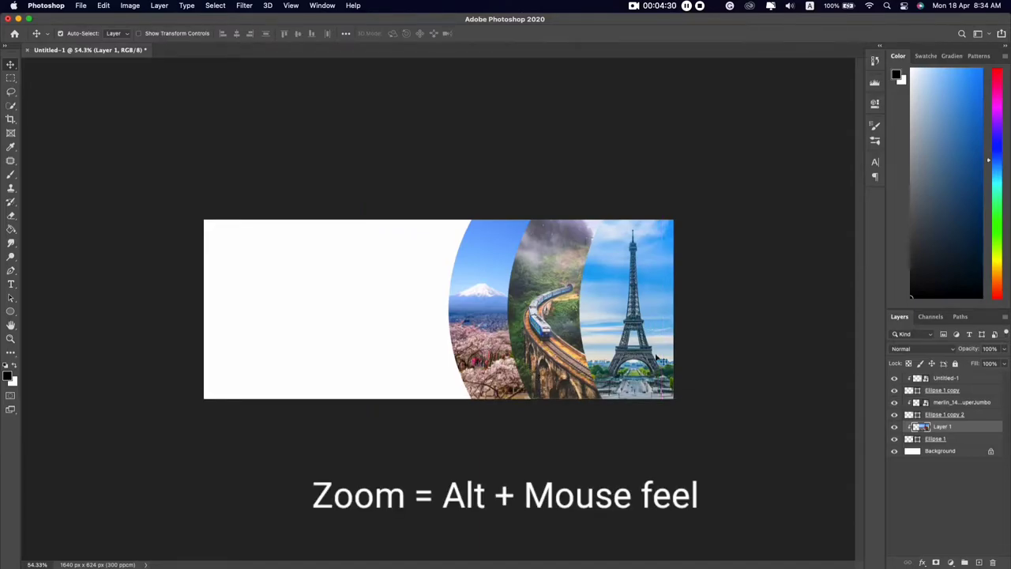
Select Ellipse 1, Ellipse 1 copy 2 and Ellipse 1 copy together
{"action": "scroll", "coordinate": [578, 399], "scroll_direction": "down", "scroll_amount": 2, "text": "alt"}
{"action": "scroll", "coordinate": [572, 398], "scroll_direction": "down", "scroll_amount": 3, "text": "alt"}
{"action": "scroll", "coordinate": [572, 399], "scroll_direction": "up", "scroll_amount": 3, "text": "alt"}
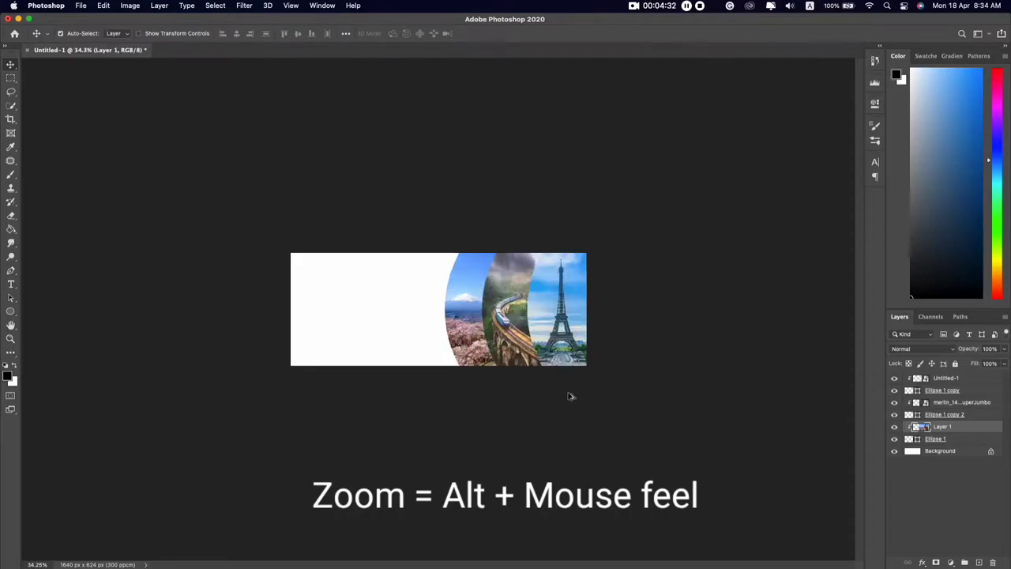
{"action": "scroll", "coordinate": [572, 399], "scroll_direction": "up", "scroll_amount": 2, "text": "alt"}
{"action": "left_click", "coordinate": [667, 345]}
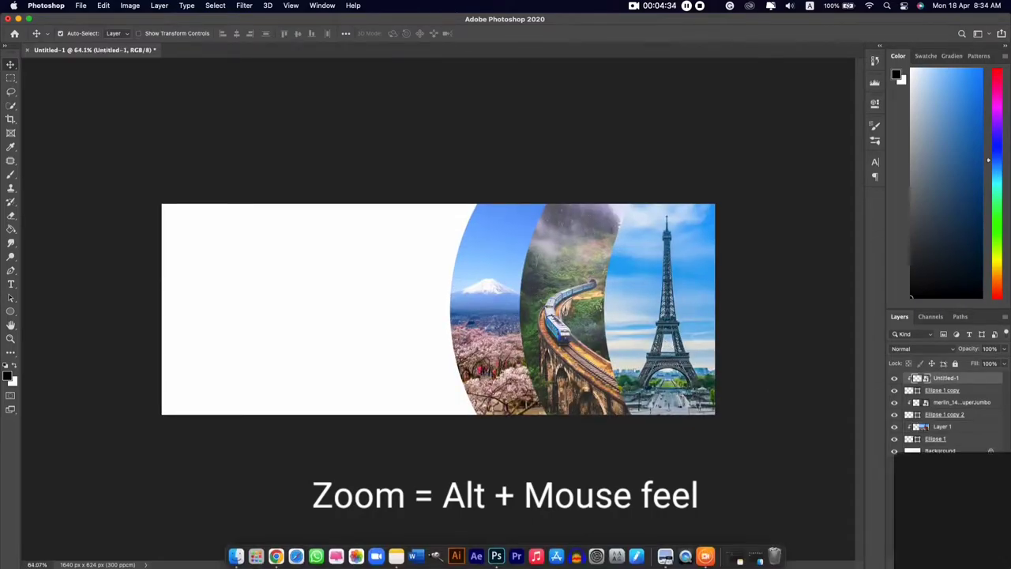
{"action": "left_click", "coordinate": [922, 469]}
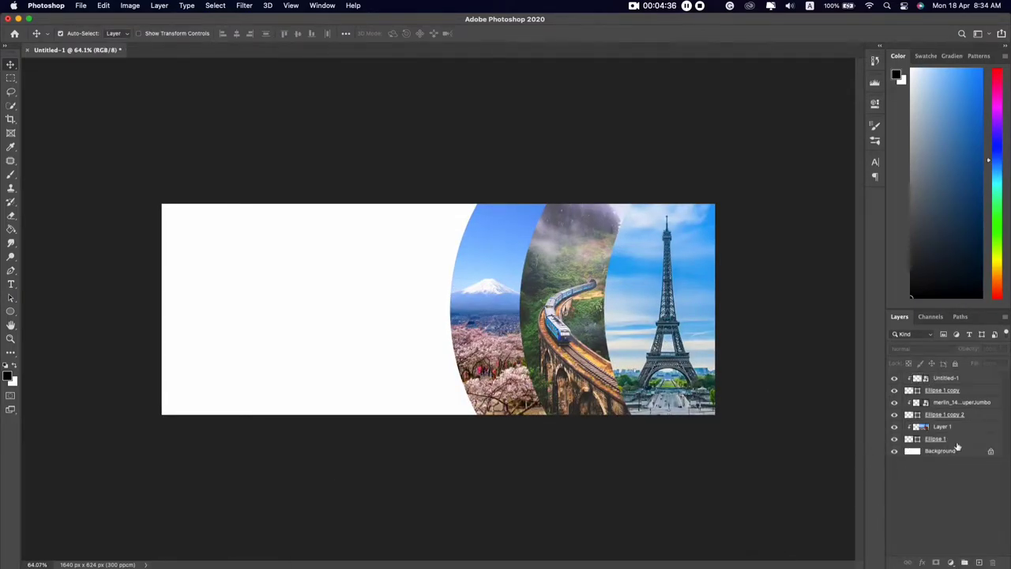
{"action": "left_click", "coordinate": [956, 443]}
{"action": "key", "text": "super"}
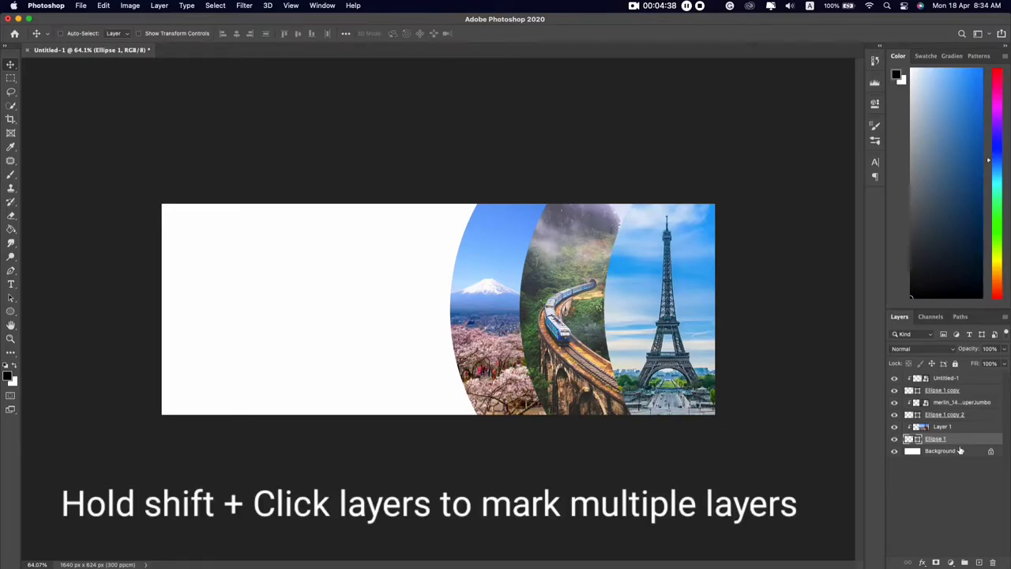
{"action": "left_click", "coordinate": [970, 416], "text": "super"}
{"action": "left_click", "coordinate": [965, 393], "text": "super"}
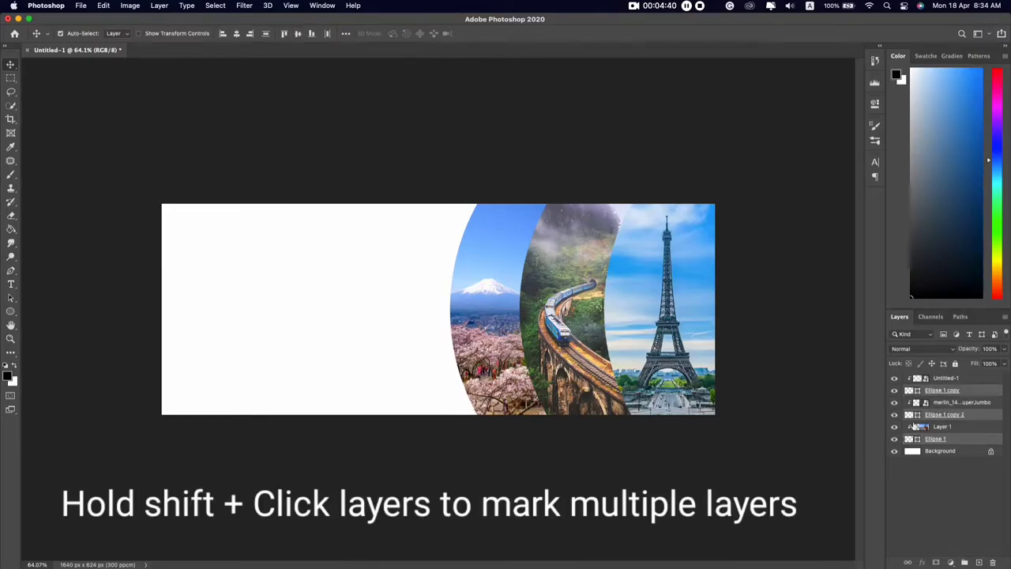
Scale the three selected ellipses down to about 86%
{"action": "key", "text": "super+t"}
{"action": "scroll", "coordinate": [665, 418], "scroll_direction": "down", "scroll_amount": 2}
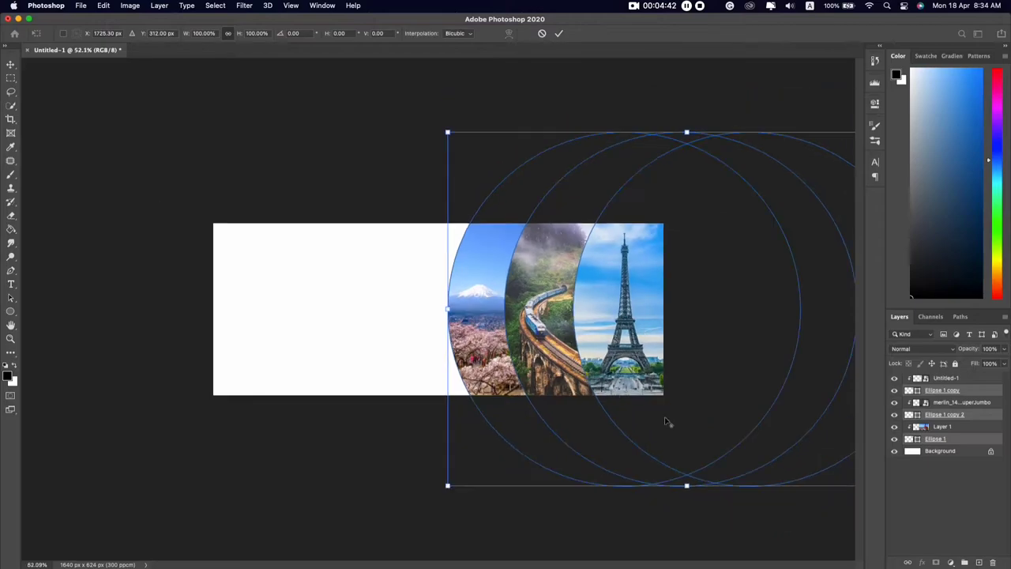
{"action": "scroll", "coordinate": [656, 417], "scroll_direction": "down", "scroll_amount": 3}
{"action": "left_click_drag", "start_coordinate": [663, 391], "coordinate": [624, 368]}
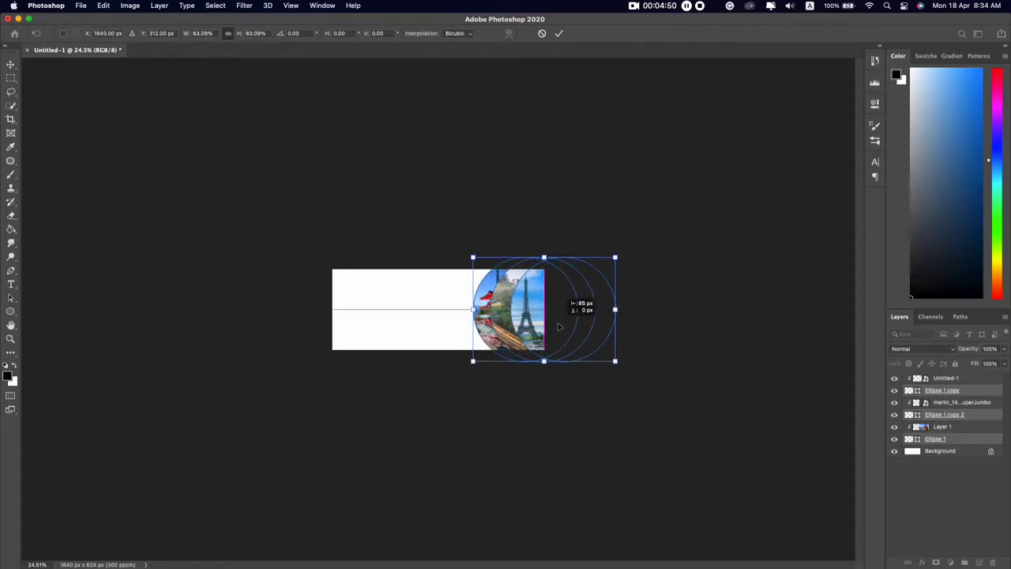
{"action": "key", "text": "Return"}
Enlarge the three ellipses to about 111% and nudge them slightly right
{"action": "scroll", "coordinate": [438, 310], "scroll_direction": "up", "scroll_amount": 5}
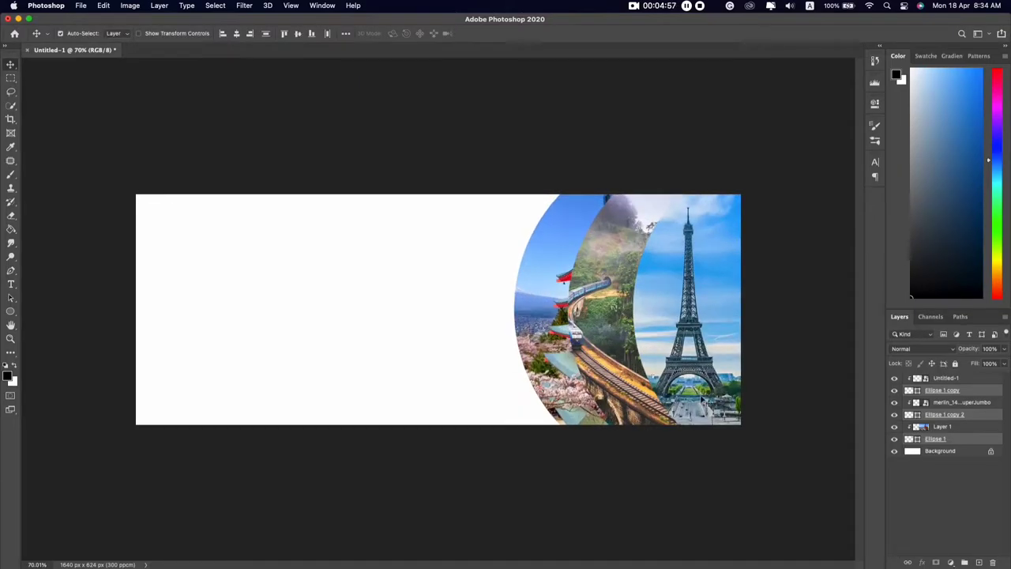
{"action": "key", "text": "super+t"}
{"action": "left_click_drag", "start_coordinate": [514, 476], "coordinate": [487, 495]}
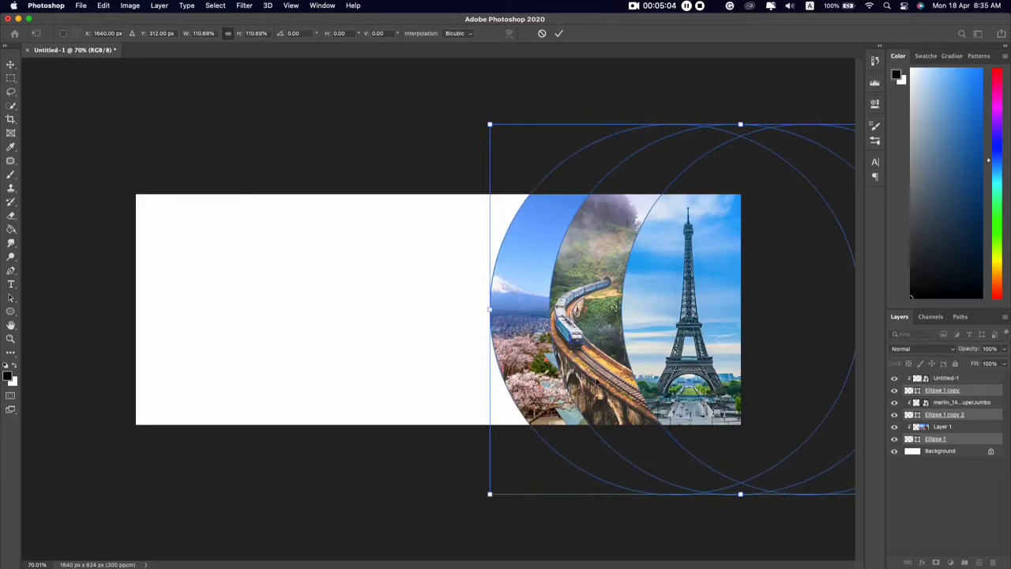
{"action": "left_click_drag", "start_coordinate": [659, 354], "coordinate": [669, 354]}
{"action": "key", "text": "Return"}
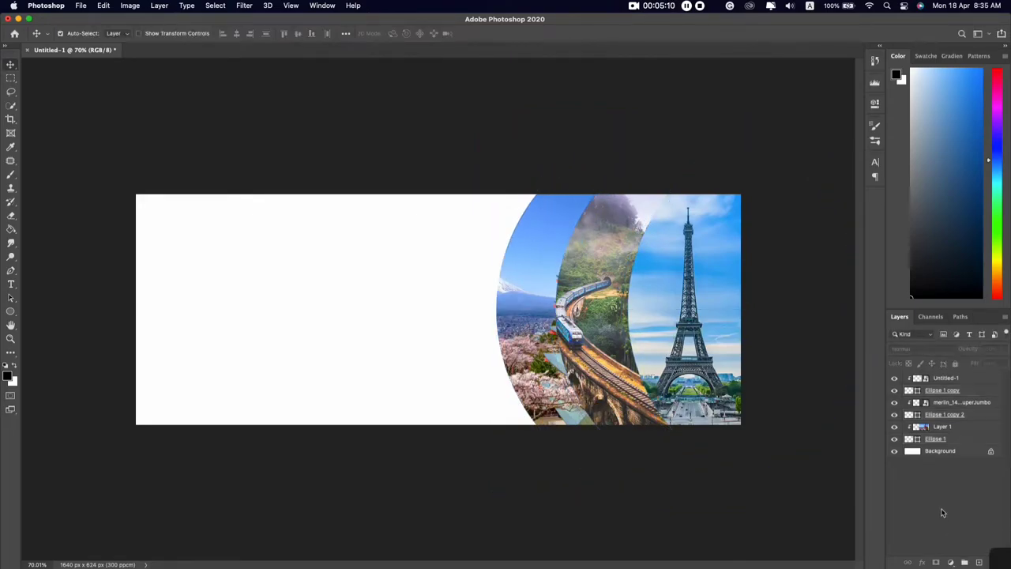
Shift Ellipse 1 about 16 px left and Ellipse 1 copy 2 slightly left
{"action": "left_click", "coordinate": [946, 440]}
{"action": "key", "text": "super+t"}
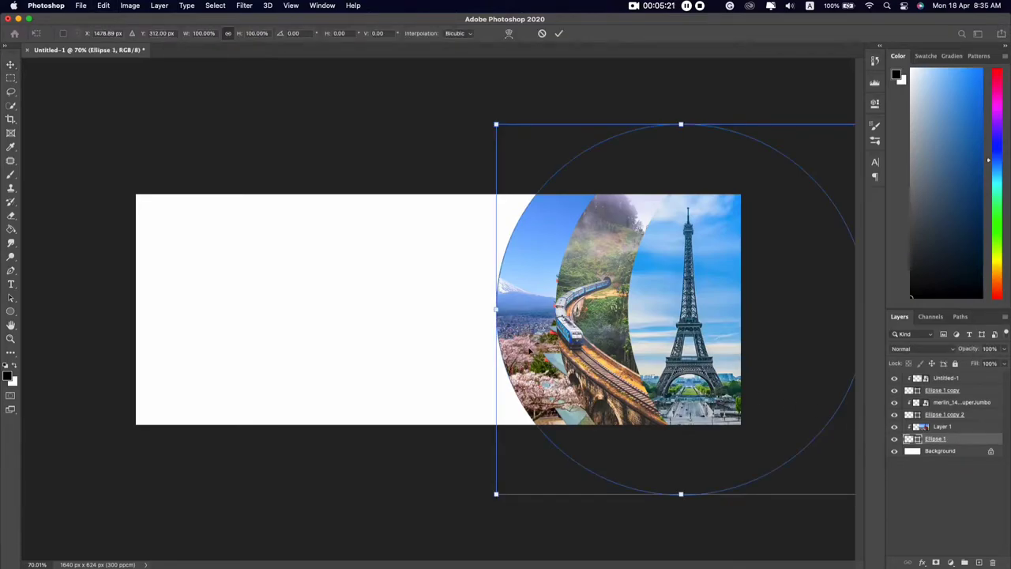
{"action": "left_click_drag", "start_coordinate": [529, 351], "coordinate": [516, 351]}
{"action": "key", "text": "Return"}
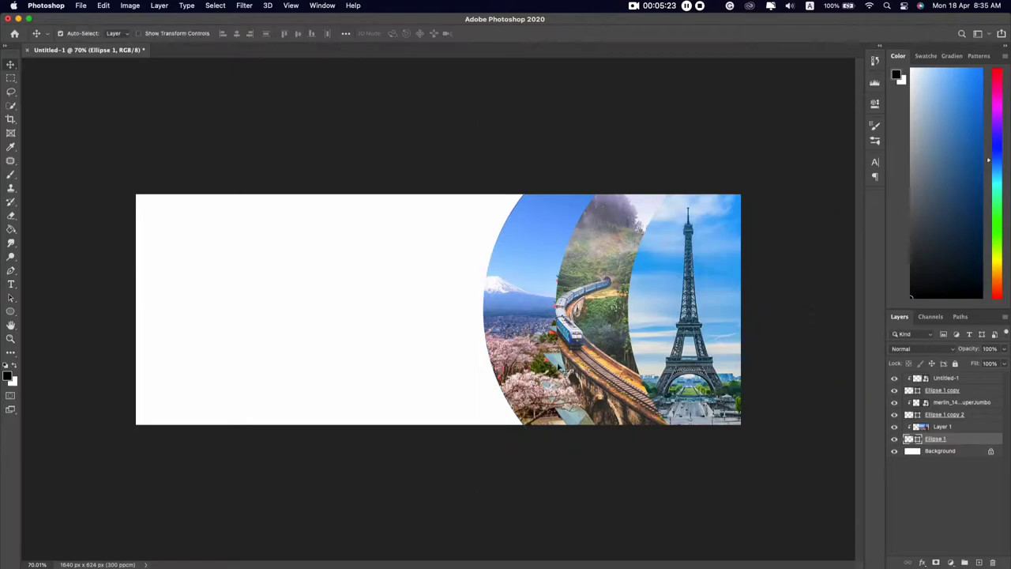
{"action": "left_click", "coordinate": [951, 414]}
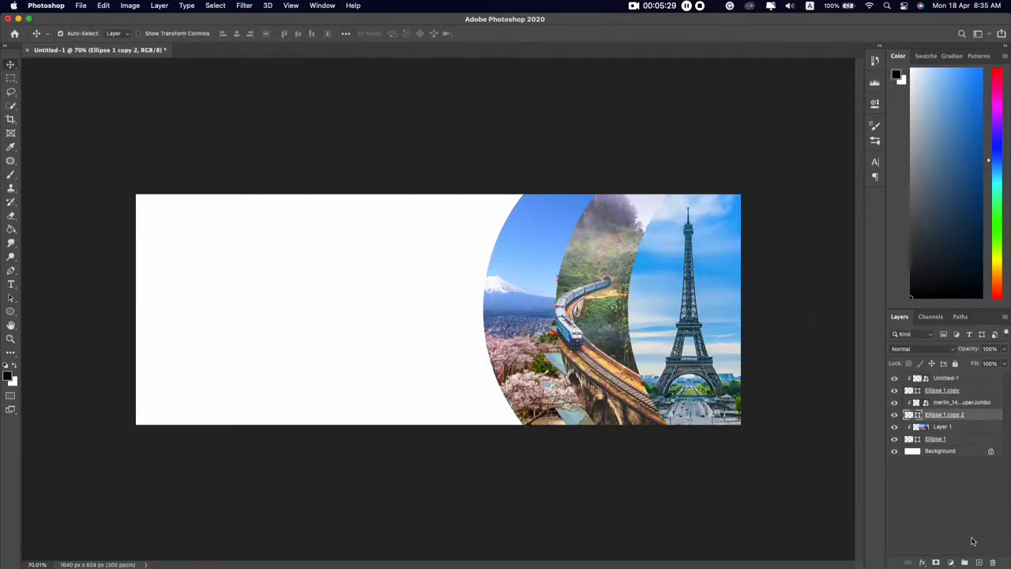
{"action": "key", "text": "ctrl+t"}
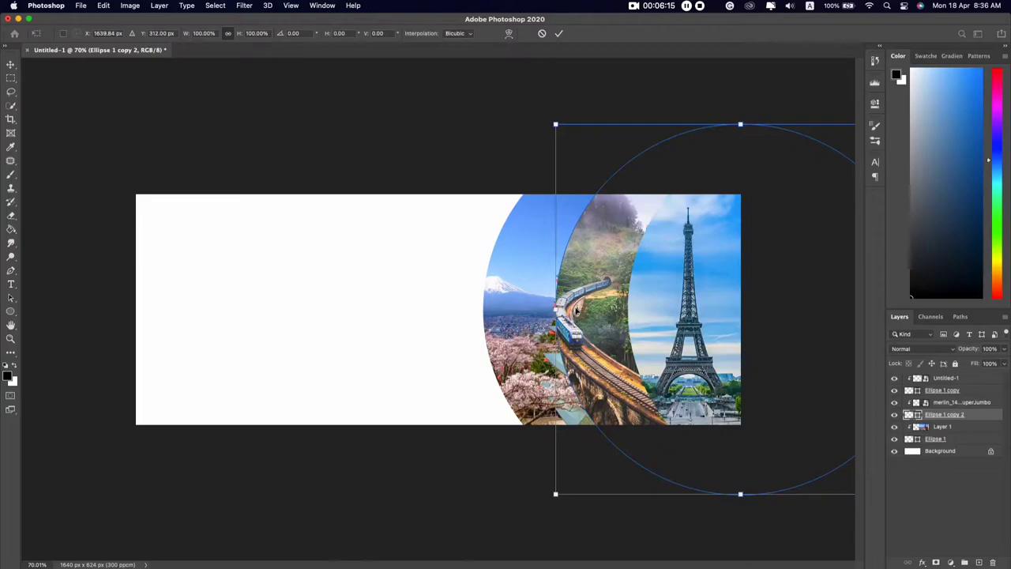
{"action": "left_click_drag", "start_coordinate": [575, 310], "coordinate": [570, 311]}
{"action": "key", "text": "Return"}
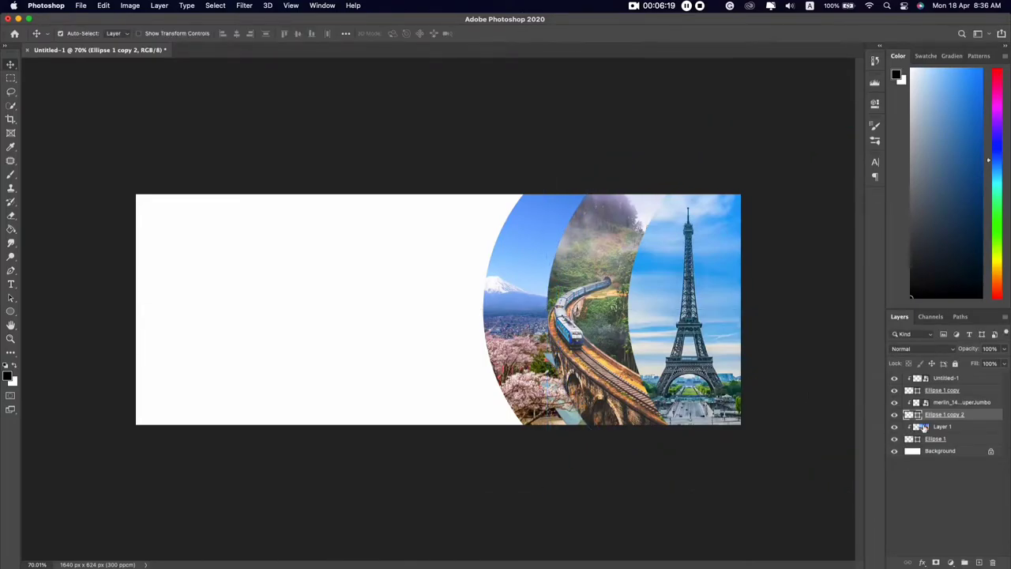
Move Ellipse 1 another 13 px left and slide the Fuji photo 42 px right
{"action": "left_click", "coordinate": [936, 439]}
{"action": "key", "text": "ctrl+t"}
{"action": "left_click_drag", "start_coordinate": [629, 349], "coordinate": [619, 349]}
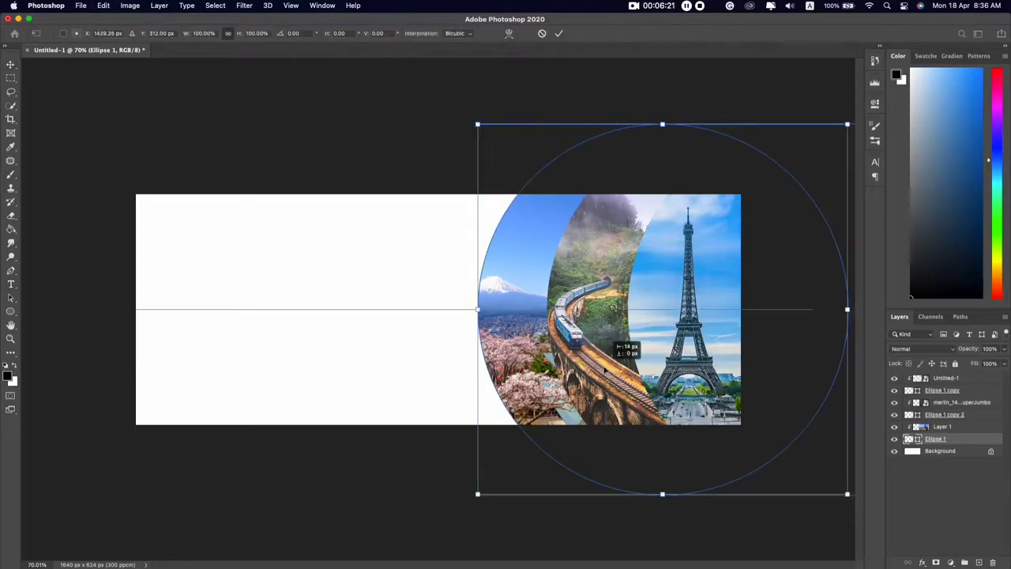
{"action": "key", "text": "Return"}
{"action": "mouse_move", "coordinate": [492, 337]}
{"action": "left_mouse_down"}
{"action": "mouse_move", "coordinate": [525, 337]}
{"action": "mouse_move", "coordinate": [525, 347]}
{"action": "left_mouse_up"}
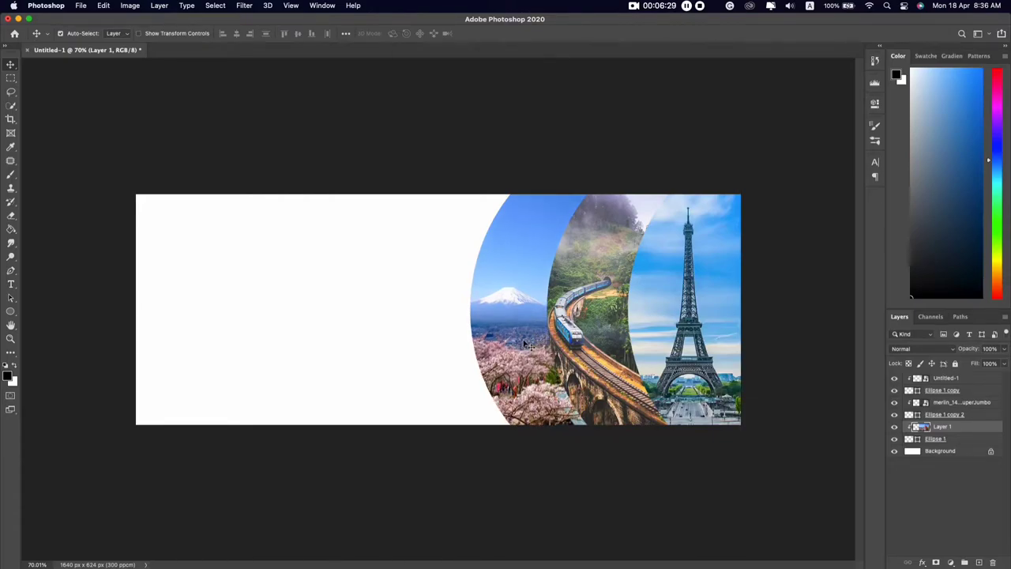
Nudge the Ellipse 1 copy 2 circle about 13 px right
{"action": "scroll", "coordinate": [598, 376], "scroll_direction": "down", "scroll_amount": 5}
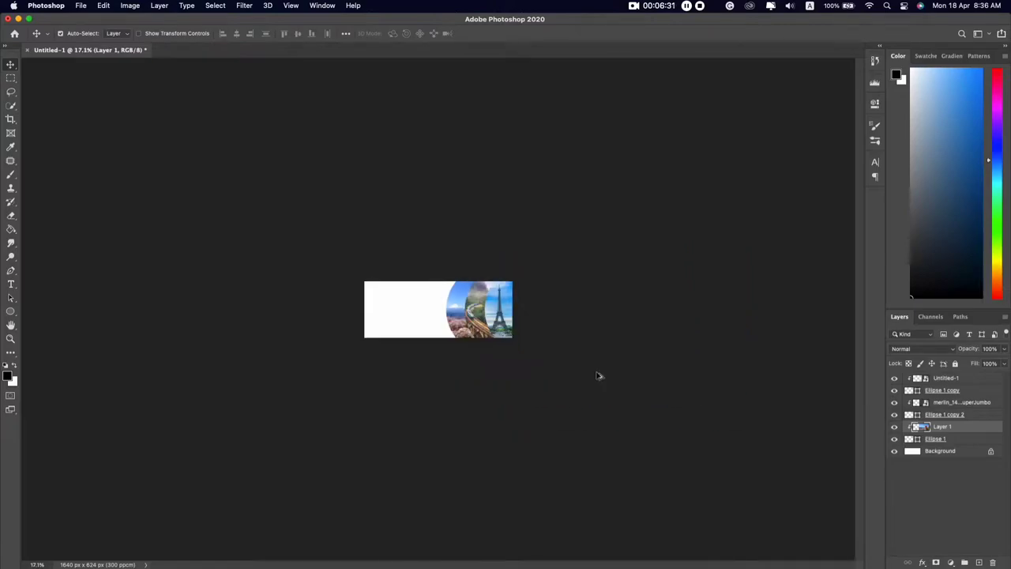
{"action": "scroll", "coordinate": [597, 376], "scroll_direction": "up", "scroll_amount": 3}
{"action": "scroll", "coordinate": [598, 376], "scroll_direction": "up", "scroll_amount": 1}
{"action": "scroll", "coordinate": [598, 375], "scroll_direction": "up", "scroll_amount": 1}
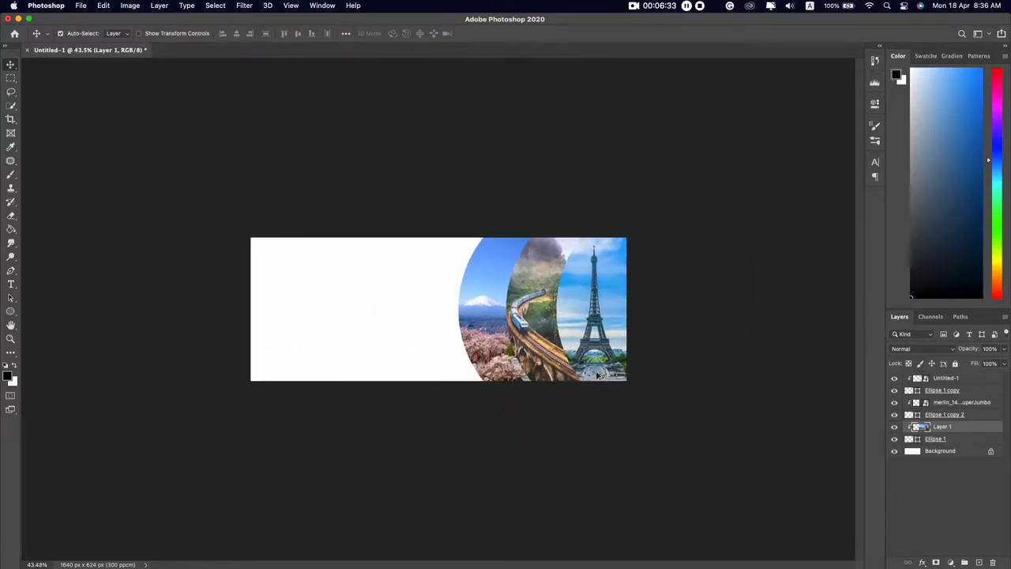
{"action": "scroll", "coordinate": [569, 372], "scroll_direction": "up", "scroll_amount": 2}
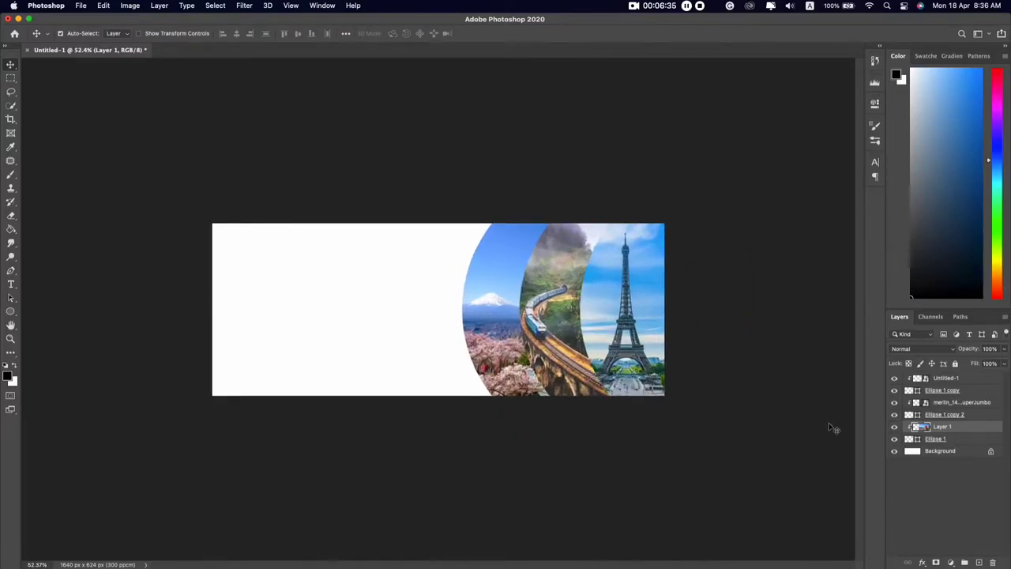
{"action": "left_click", "coordinate": [908, 415]}
{"action": "key", "text": "ctrl+t"}
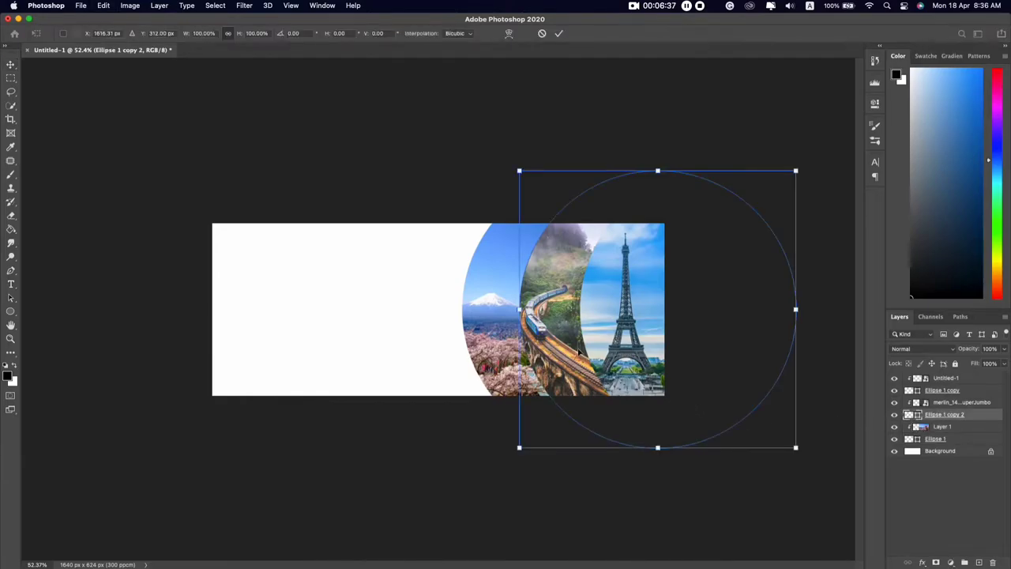
{"action": "left_click_drag", "start_coordinate": [566, 352], "coordinate": [572, 351]}
{"action": "key", "text": "Return"}
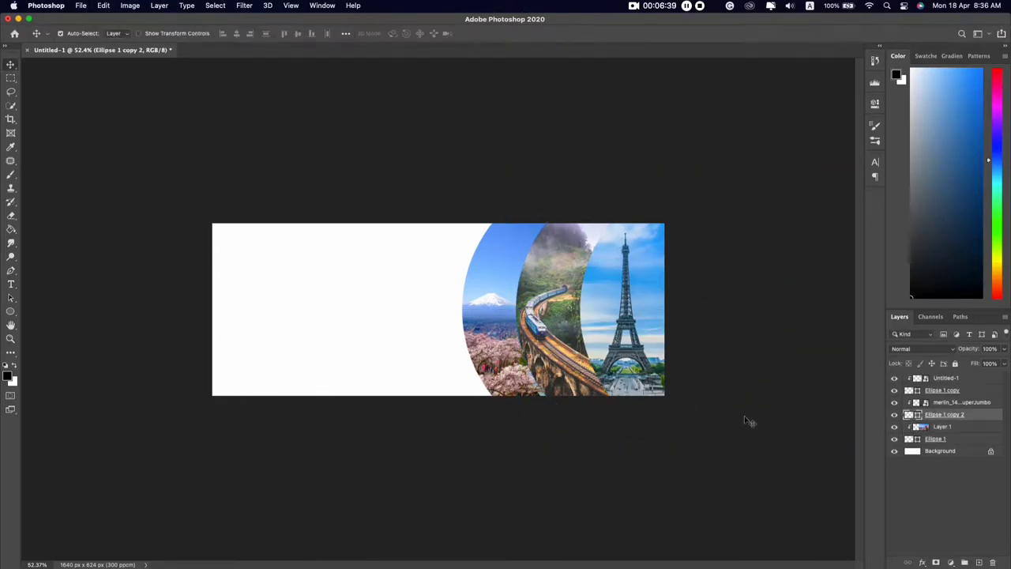
Move Ellipse 1 about 16 px further left, then deselect the layers
{"action": "left_click", "coordinate": [944, 439]}
{"action": "key", "text": "ctrl+t"}
{"action": "left_click_drag", "start_coordinate": [594, 376], "coordinate": [585, 376]}
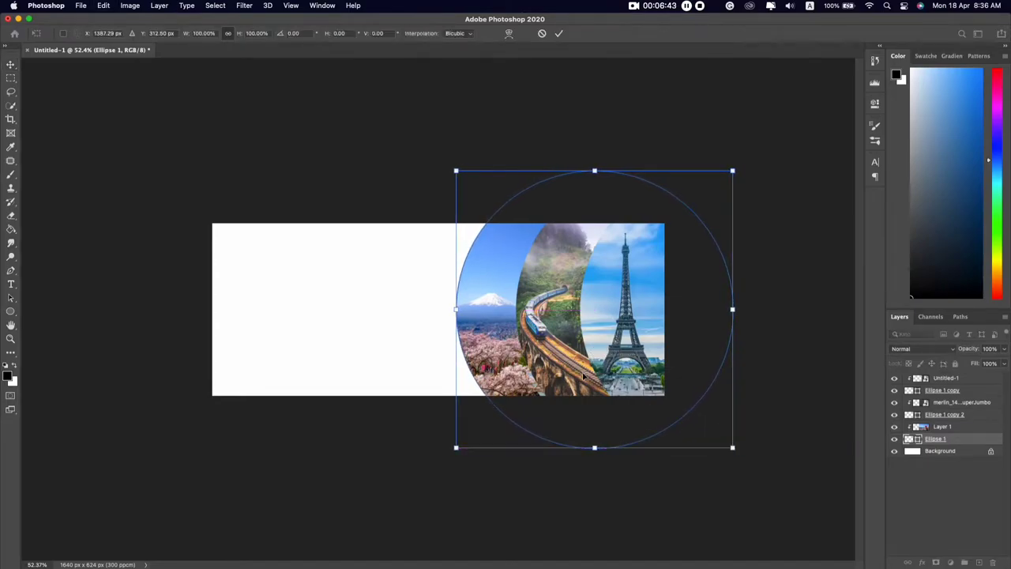
{"action": "key", "text": "Return"}
{"action": "scroll", "coordinate": [535, 367], "scroll_direction": "down", "scroll_amount": 5}
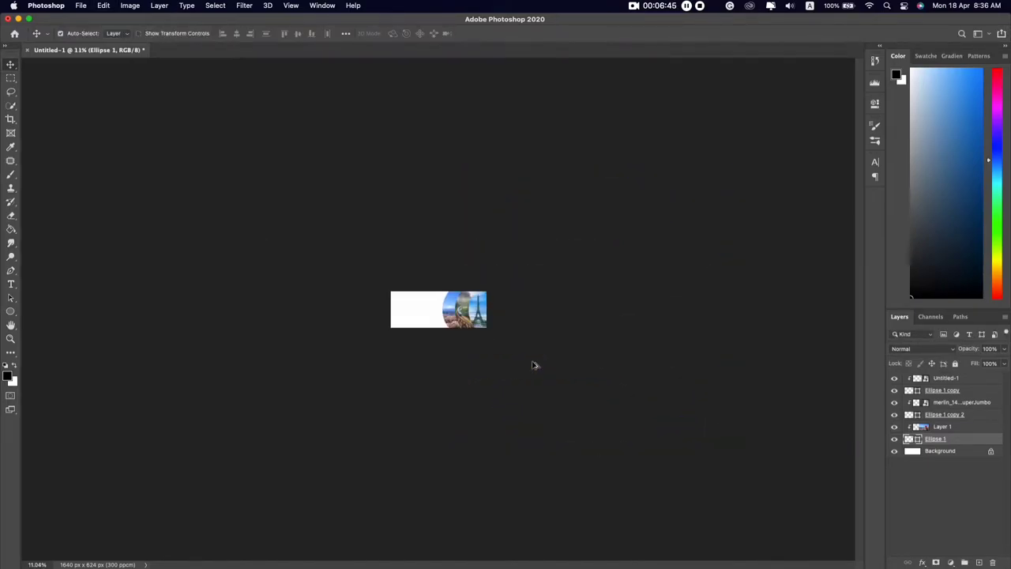
{"action": "scroll", "coordinate": [523, 362], "scroll_direction": "up", "scroll_amount": 5}
{"action": "scroll", "coordinate": [526, 357], "scroll_direction": "up", "scroll_amount": 2}
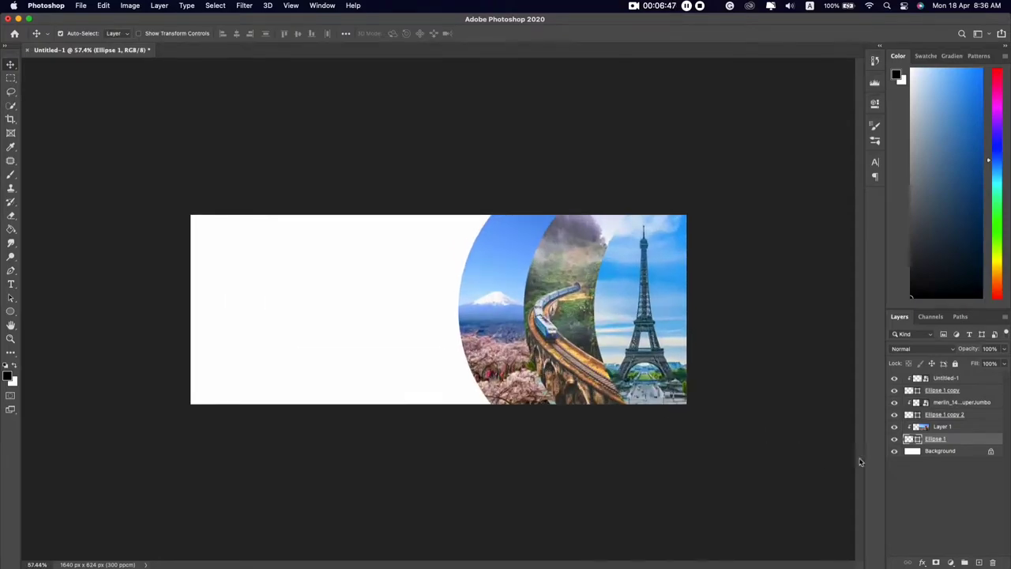
{"action": "left_click", "coordinate": [898, 462]}
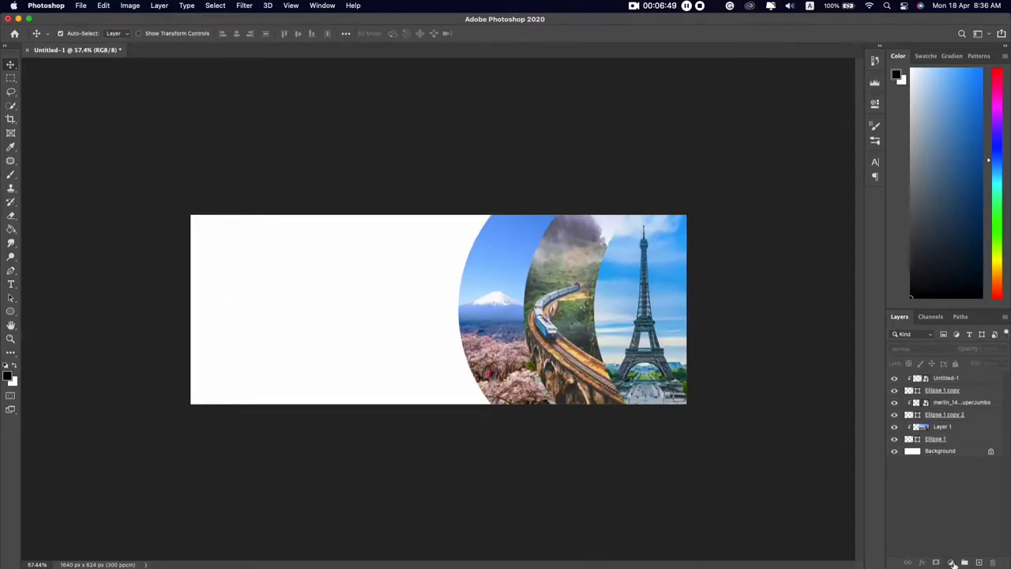
Add a black #000000 Solid Color fill layer directly above the Background layer
{"action": "left_click", "coordinate": [951, 562]}
{"action": "left_click", "coordinate": [930, 525]}
{"action": "left_click", "coordinate": [943, 455]}
{"action": "left_click", "coordinate": [950, 563]}
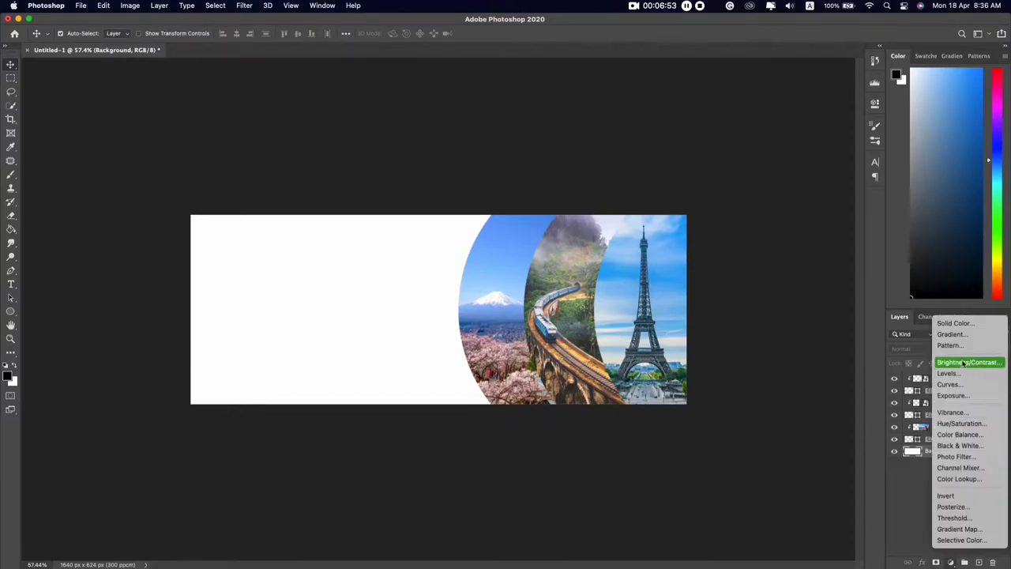
{"action": "left_click", "coordinate": [940, 323]}
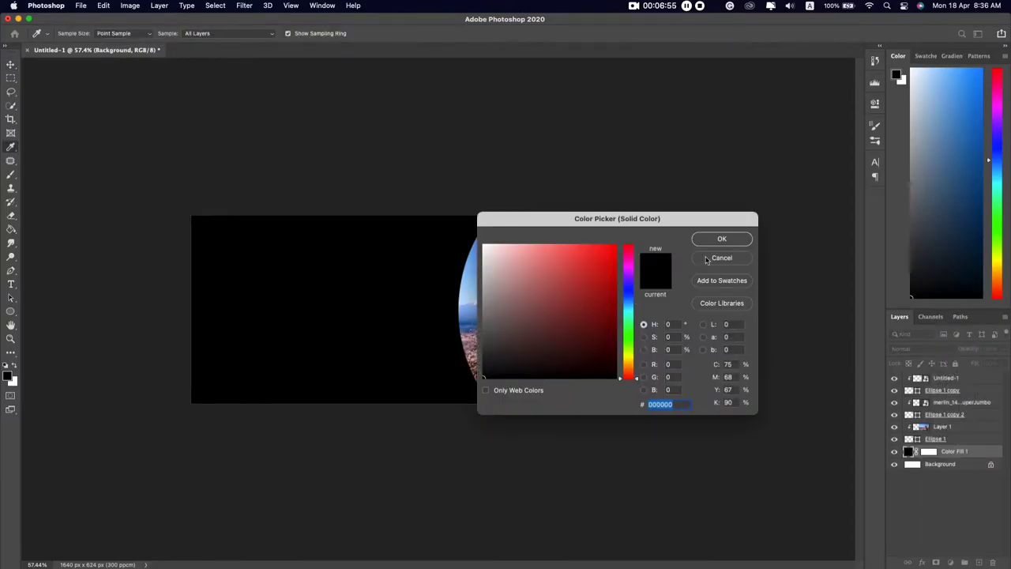
{"action": "left_click", "coordinate": [716, 239]}
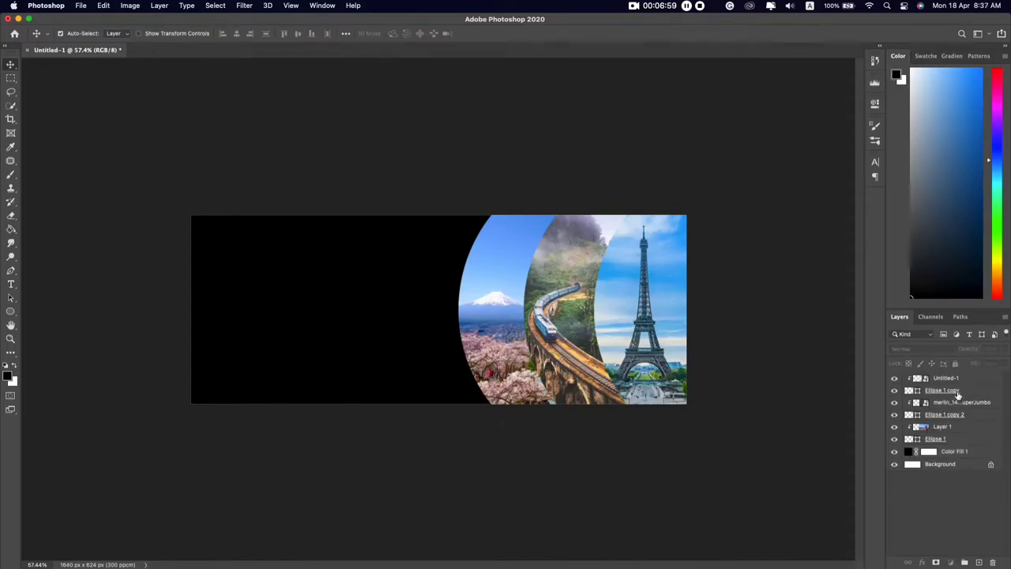
Rename Ellipse 1 copy to 1, Ellipse 1 copy 2 to 2, and Ellipse 1 to 3
{"action": "left_click", "coordinate": [943, 391]}
{"action": "double_click", "coordinate": [941, 391]}
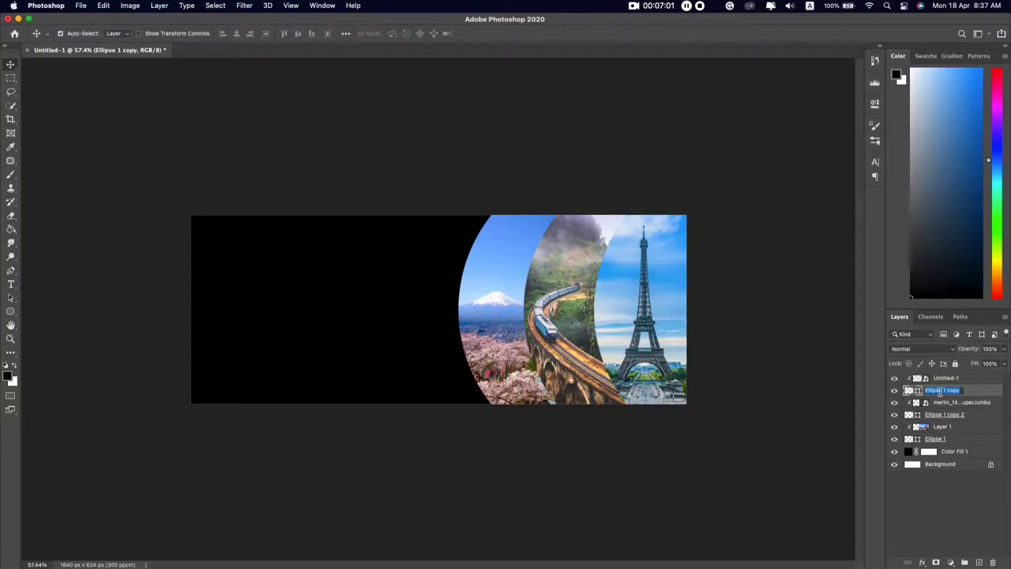
{"action": "type", "text": "1"}
{"action": "key", "text": "Return"}
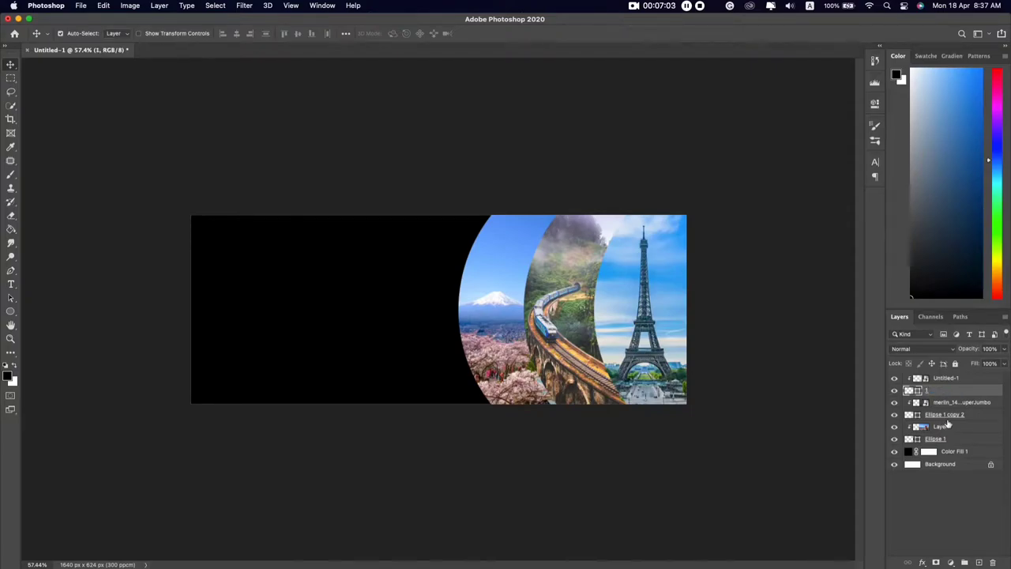
{"action": "double_click", "coordinate": [946, 416]}
{"action": "type", "text": "2"}
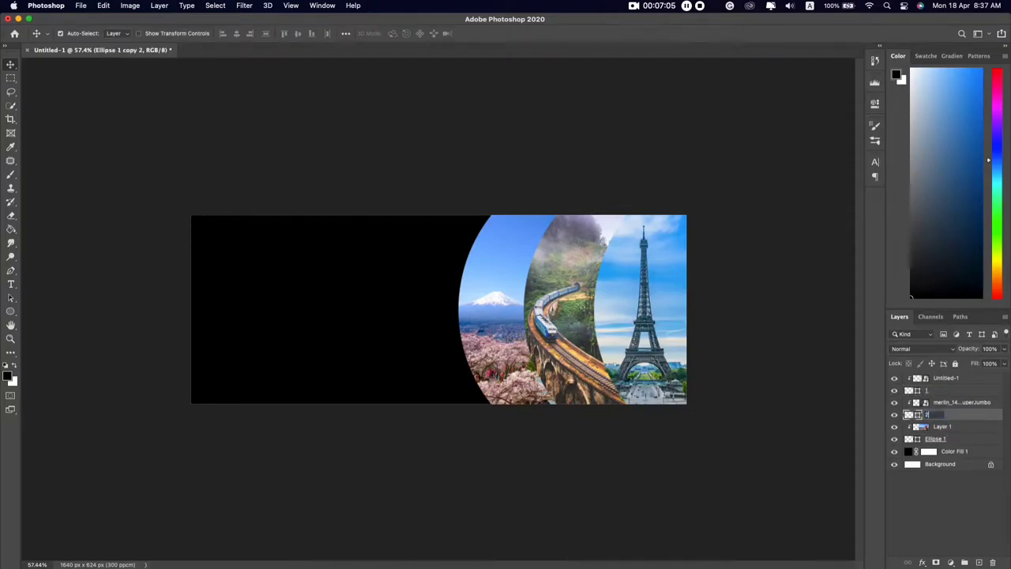
{"action": "key", "text": "Return"}
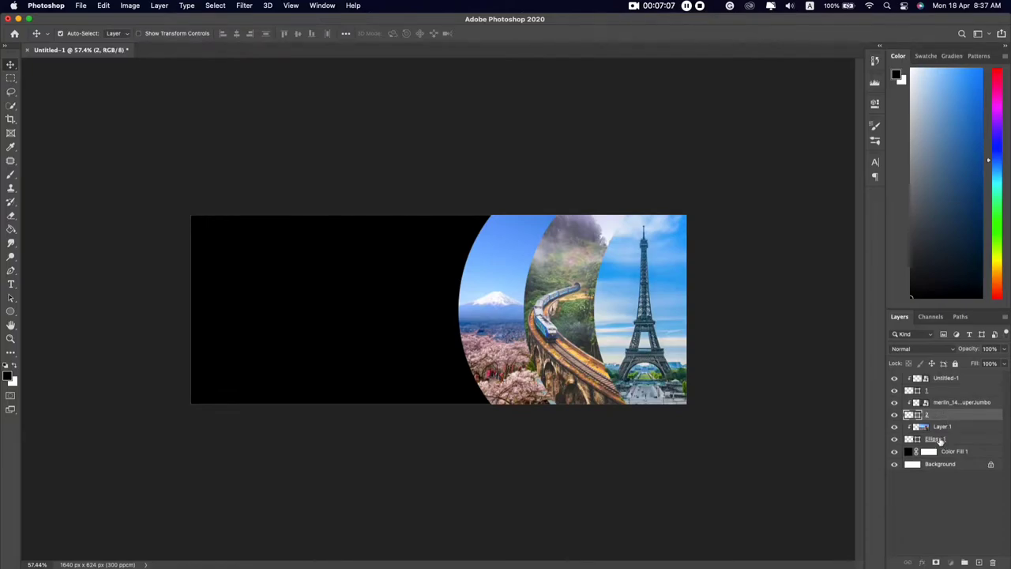
{"action": "double_click", "coordinate": [937, 439]}
{"action": "type", "text": "3"}
{"action": "left_click", "coordinate": [938, 477]}
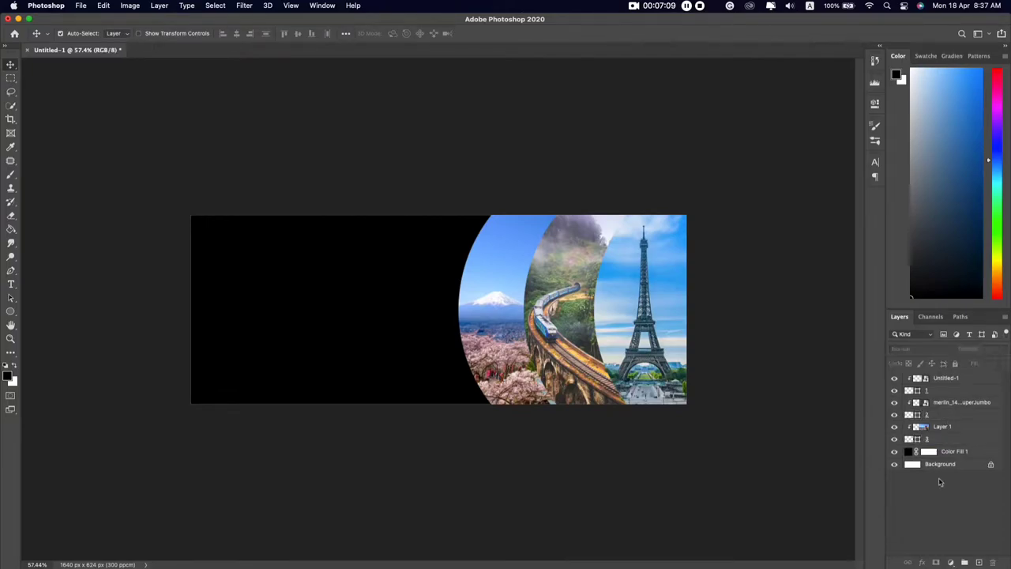
{"action": "left_click", "coordinate": [947, 390]}
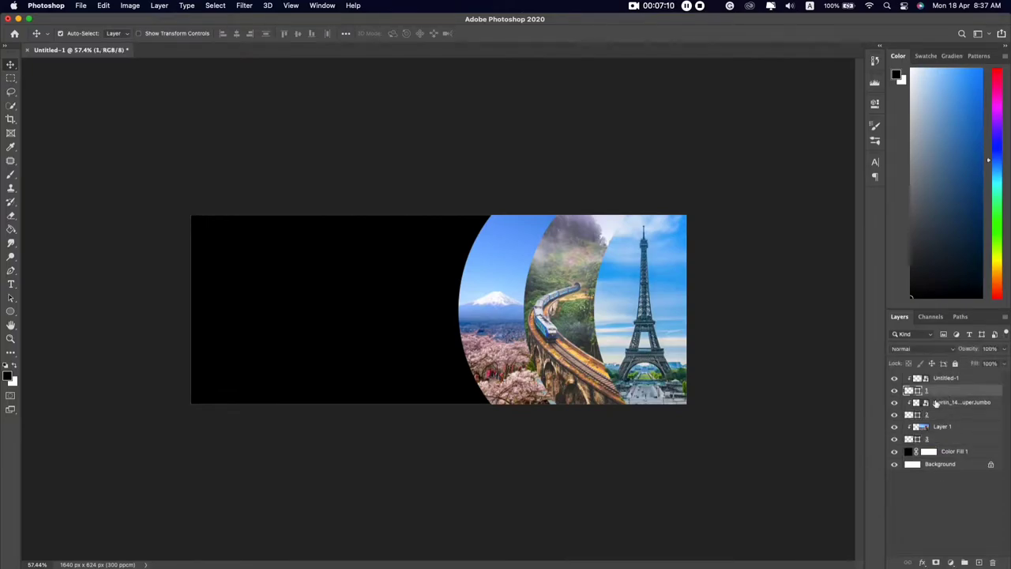
Open layer 1's Blending Options and enable Drop Shadow
{"action": "double_click", "coordinate": [999, 392]}
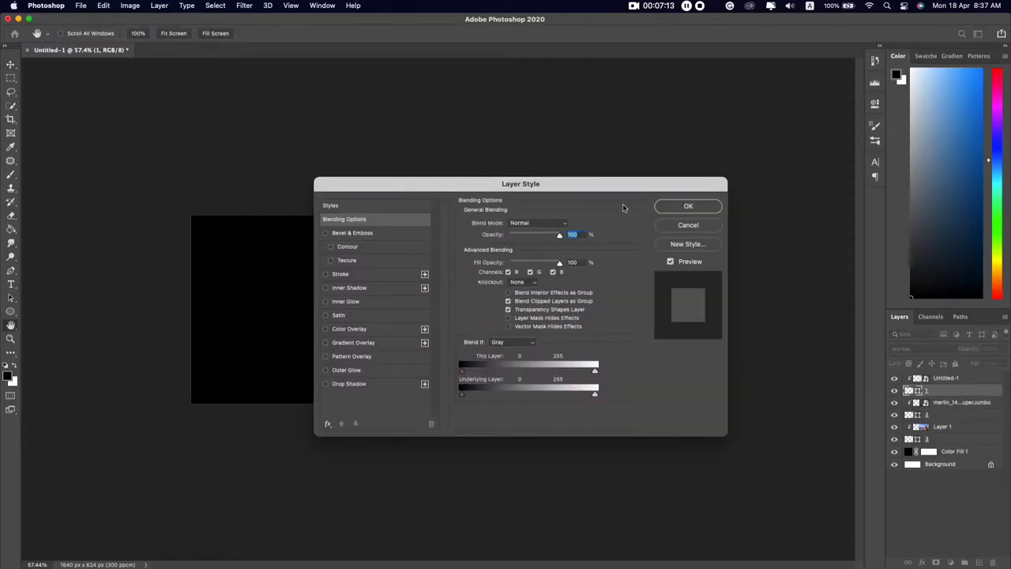
{"action": "left_click", "coordinate": [688, 226]}
{"action": "right_click", "coordinate": [998, 394]}
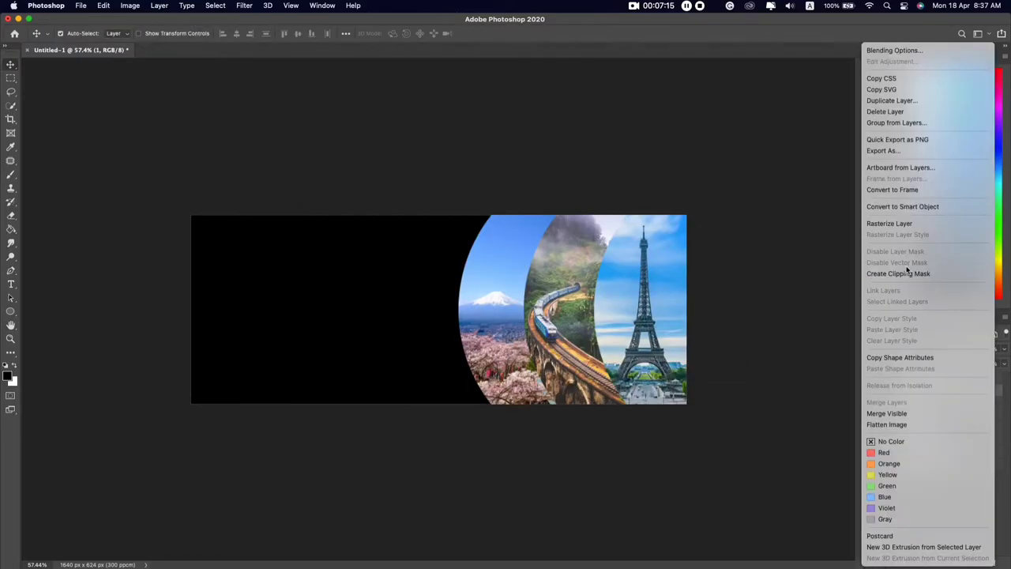
{"action": "left_click", "coordinate": [897, 50]}
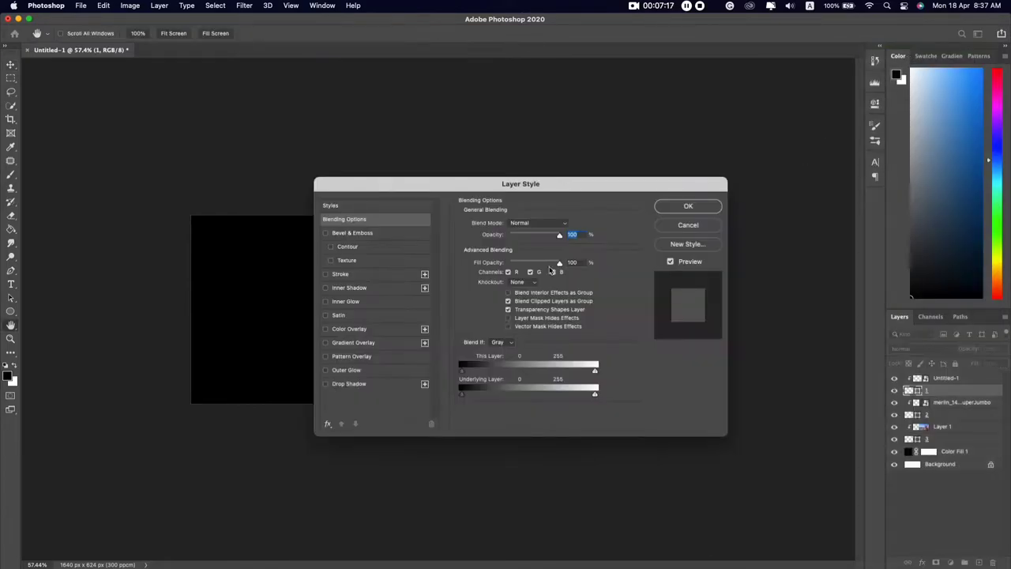
{"action": "left_click_drag", "start_coordinate": [557, 190], "coordinate": [331, 196]}
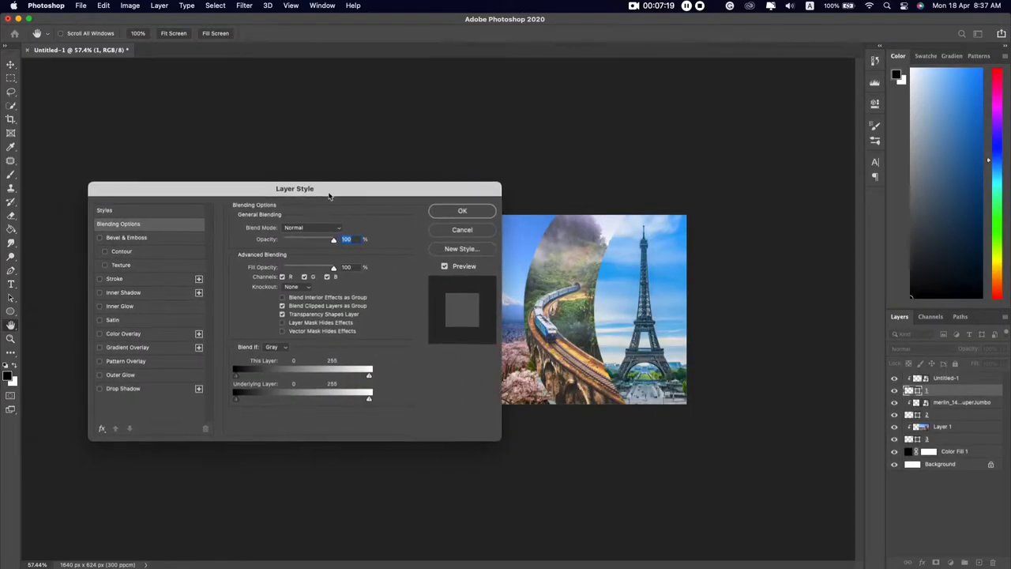
{"action": "left_click", "coordinate": [122, 390]}
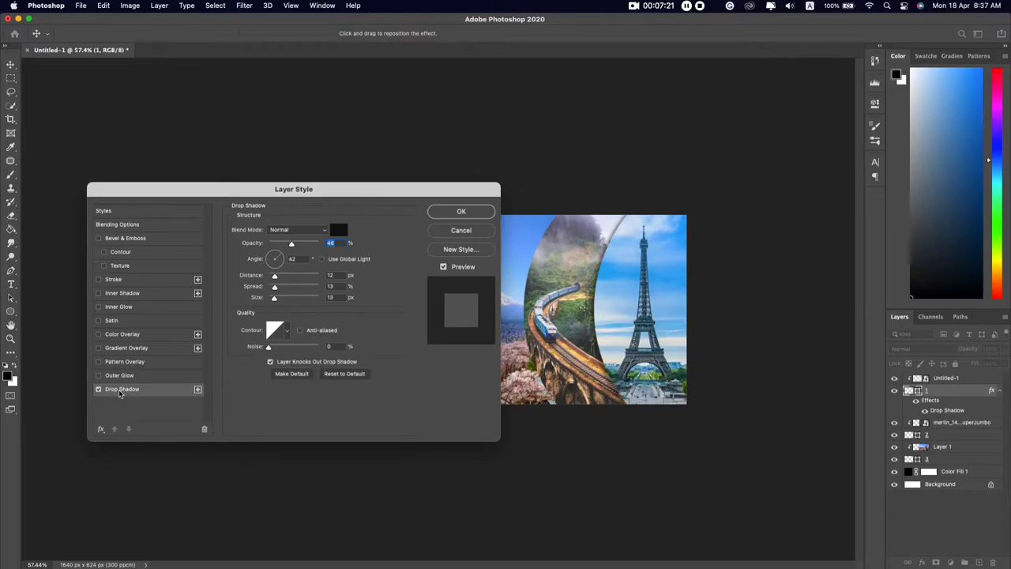
Set the drop shadow colour to white ffffff, size 0 and angle 90°
{"action": "left_click", "coordinate": [338, 231]}
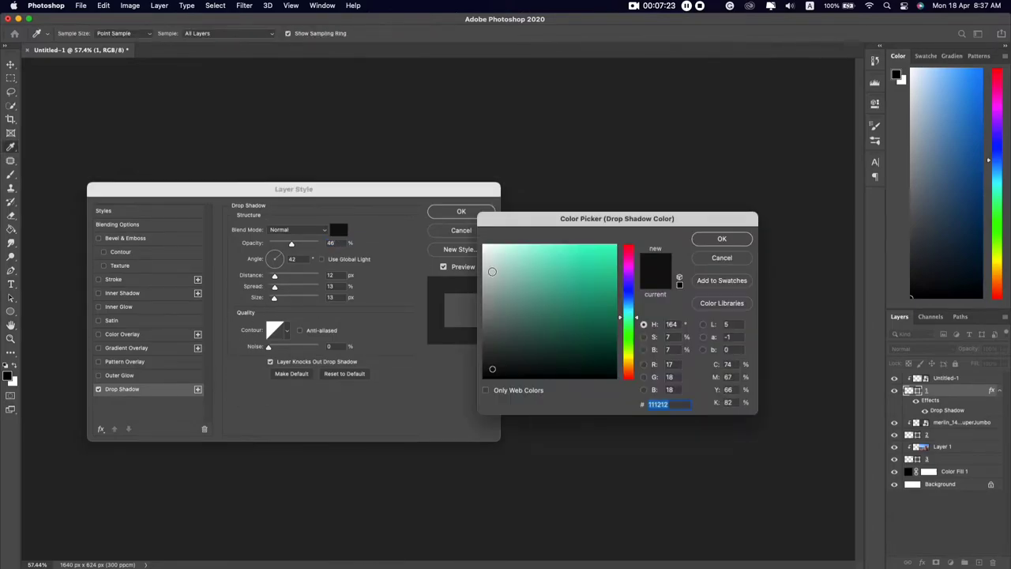
{"action": "type", "text": "ffffff"}
{"action": "left_click", "coordinate": [699, 239]}
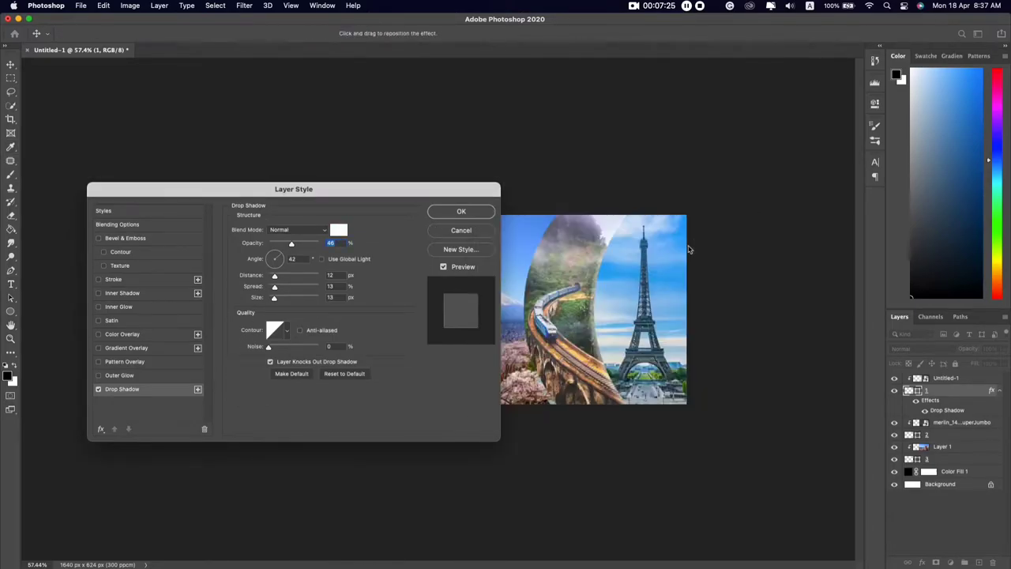
{"action": "mouse_move", "coordinate": [274, 297]}
{"action": "left_mouse_down"}
{"action": "mouse_move", "coordinate": [255, 301]}
{"action": "mouse_move", "coordinate": [281, 278]}
{"action": "left_mouse_up"}
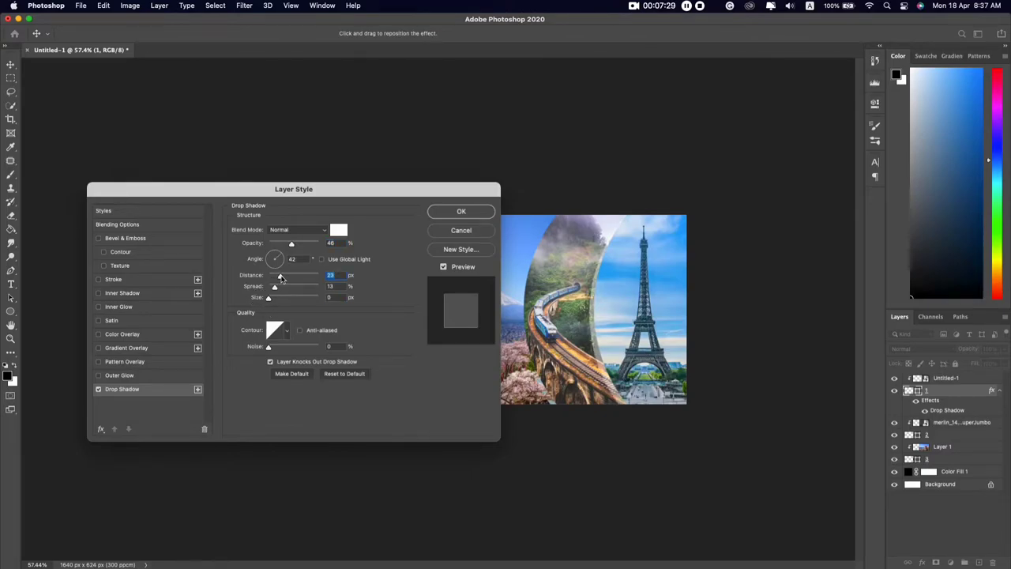
{"action": "left_click", "coordinate": [290, 260]}
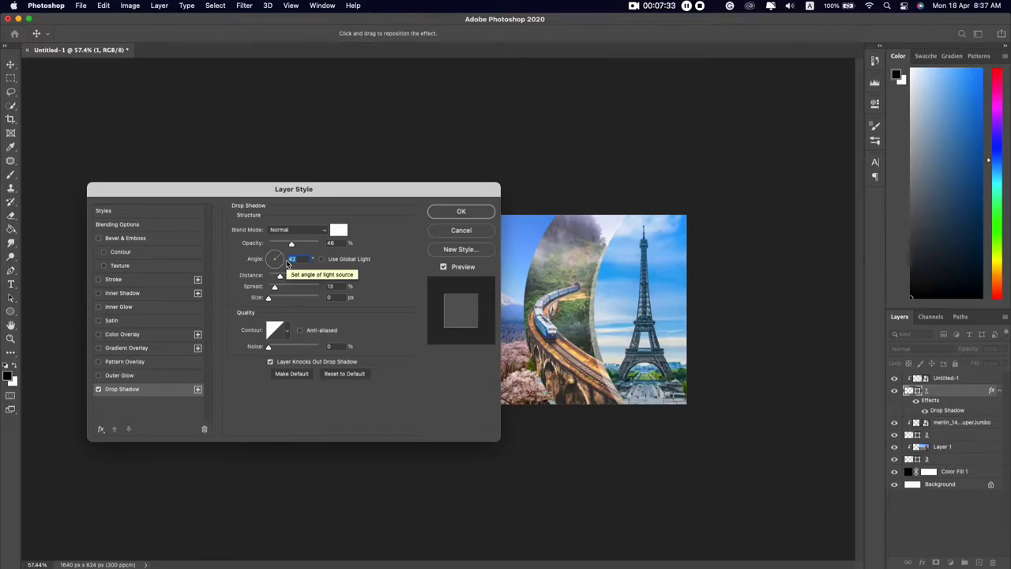
{"action": "type", "text": "90"}
{"action": "key", "text": "Return"}
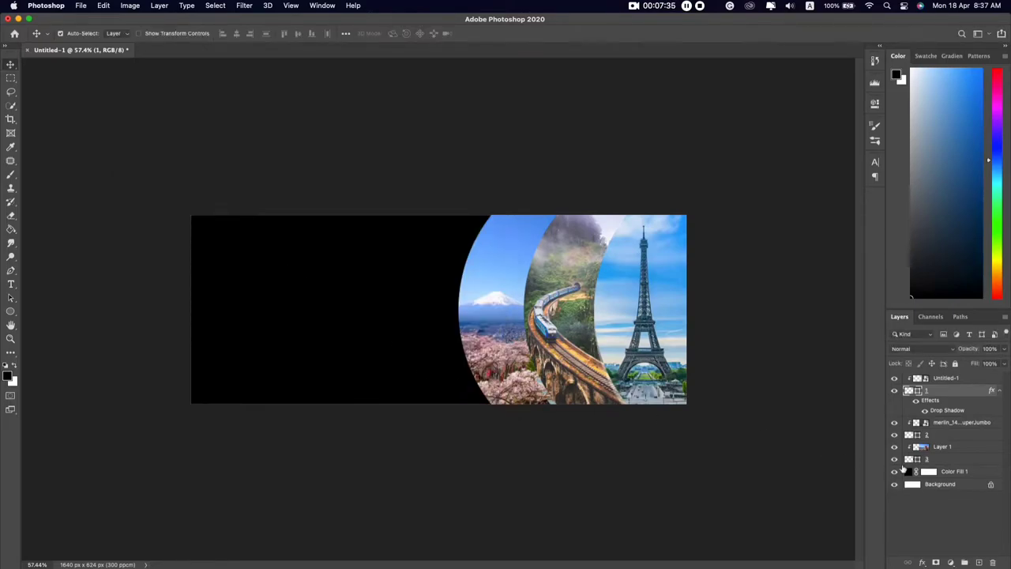
Change layer 1's drop shadow to a 0° angle, 16 px distance and 35% opacity
{"action": "double_click", "coordinate": [993, 392]}
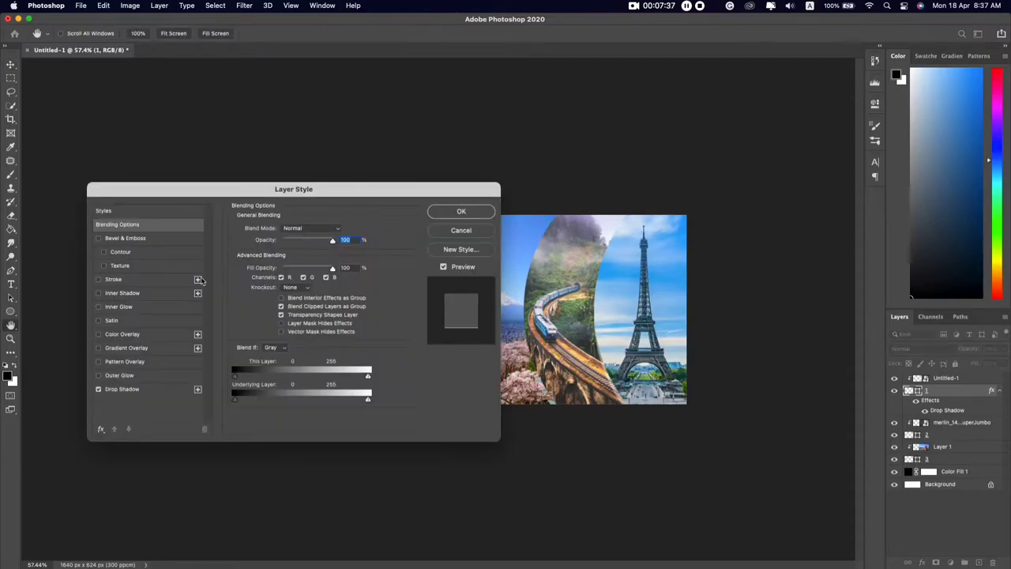
{"action": "left_click", "coordinate": [129, 389]}
{"action": "mouse_move", "coordinate": [279, 265]}
{"action": "left_mouse_down"}
{"action": "mouse_move", "coordinate": [288, 261]}
{"action": "mouse_move", "coordinate": [294, 278]}
{"action": "left_mouse_up"}
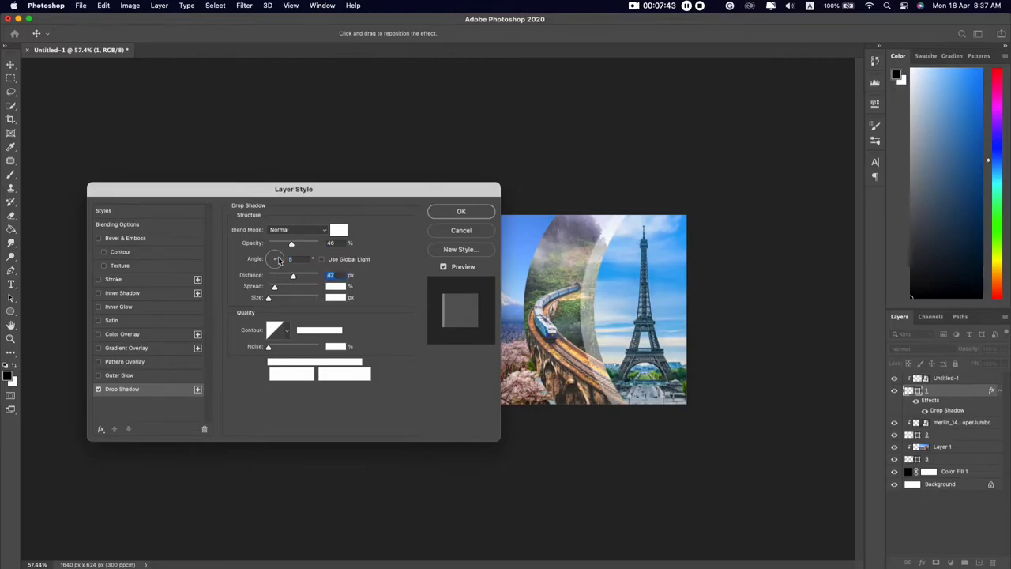
{"action": "left_click_drag", "start_coordinate": [282, 263], "coordinate": [284, 263]}
{"action": "double_click", "coordinate": [292, 259]}
{"action": "left_click_drag", "start_coordinate": [293, 276], "coordinate": [278, 279]}
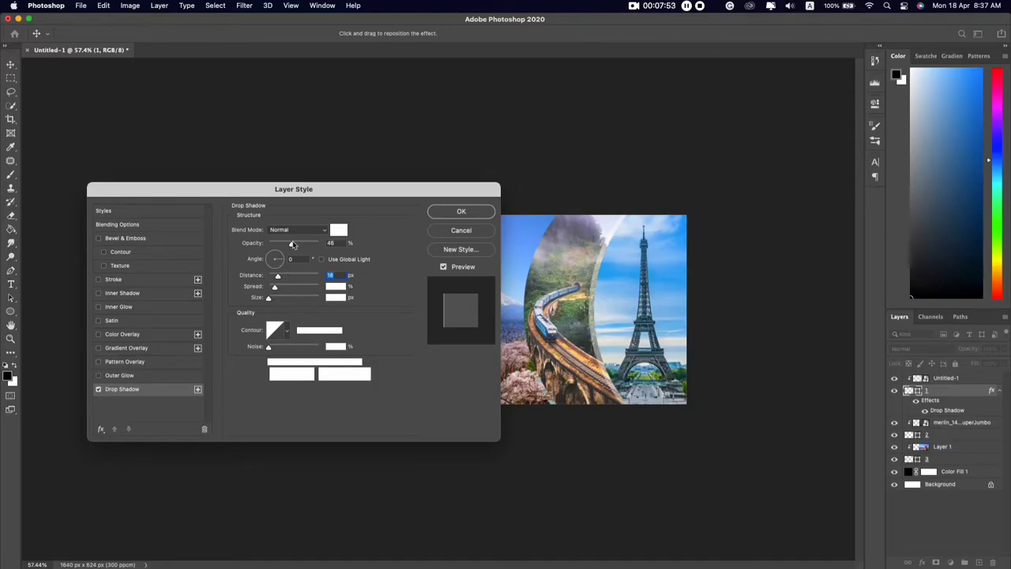
{"action": "left_click_drag", "start_coordinate": [292, 243], "coordinate": [286, 245]}
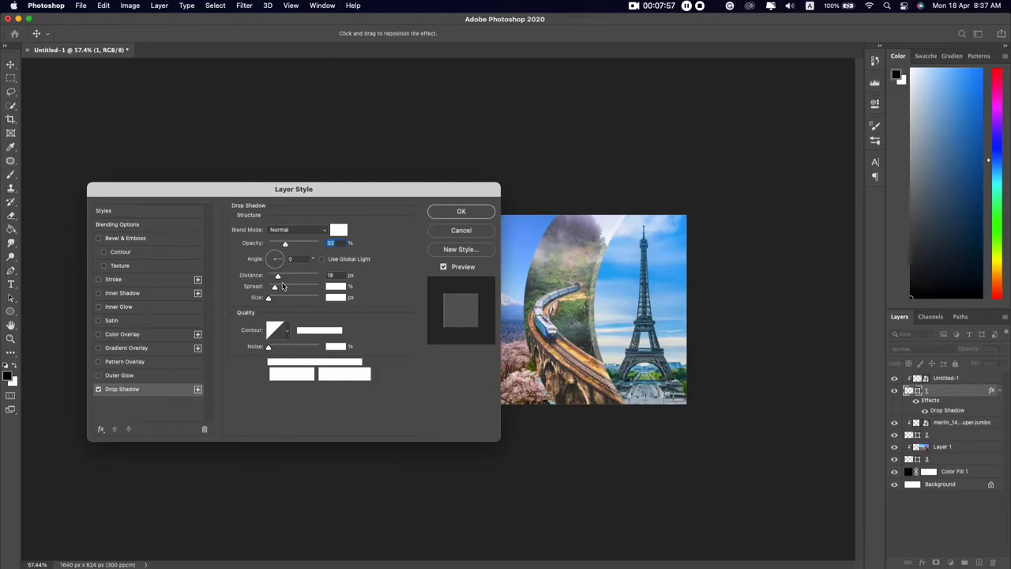
{"action": "left_click_drag", "start_coordinate": [278, 277], "coordinate": [275, 276]}
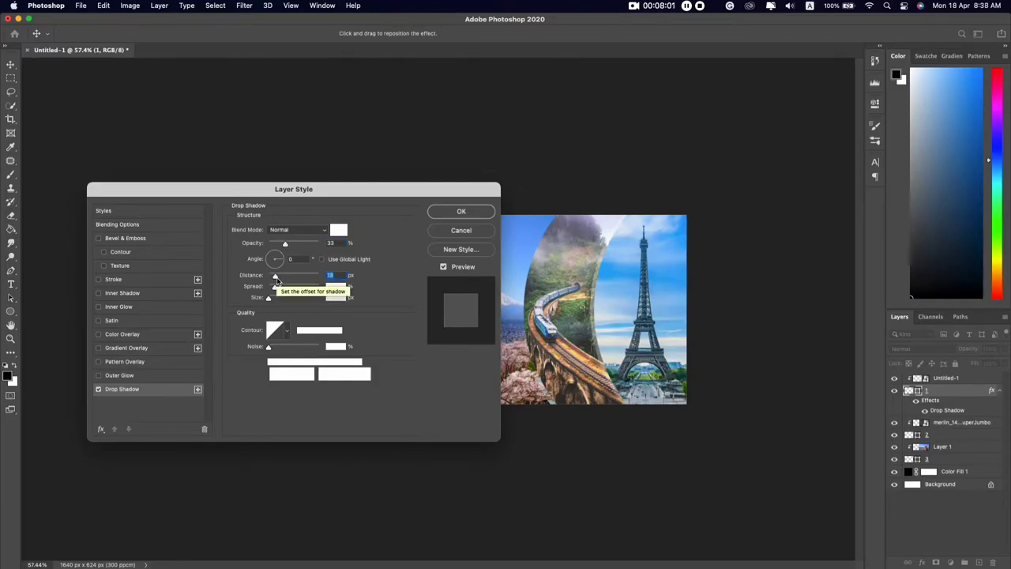
{"action": "left_click_drag", "start_coordinate": [276, 281], "coordinate": [278, 282]}
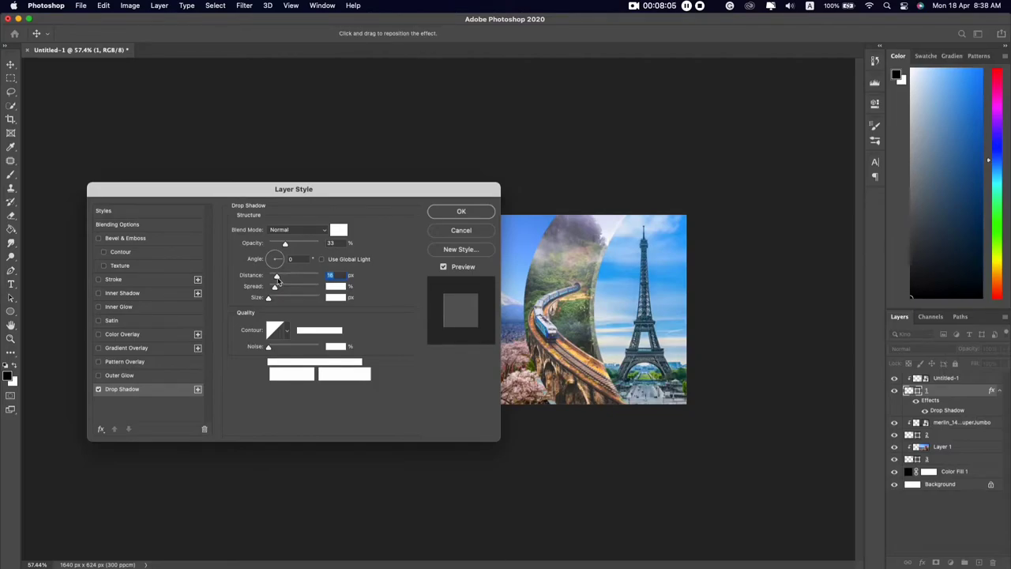
{"action": "left_click_drag", "start_coordinate": [285, 246], "coordinate": [286, 247]}
{"action": "left_click", "coordinate": [439, 215]}
Raise layer 1's drop shadow opacity to about 39%
{"action": "left_click", "coordinate": [940, 503]}
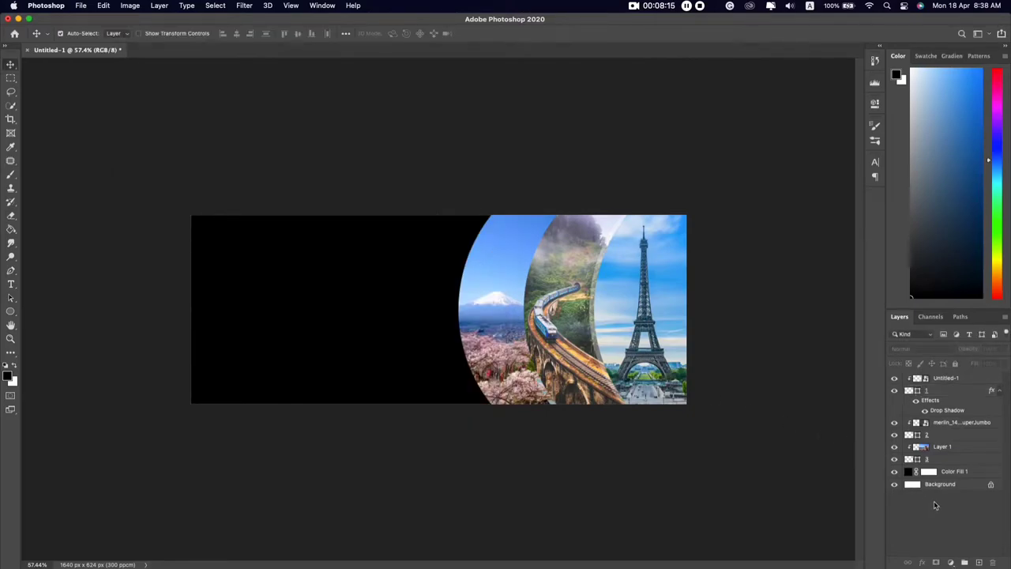
{"action": "double_click", "coordinate": [976, 392]}
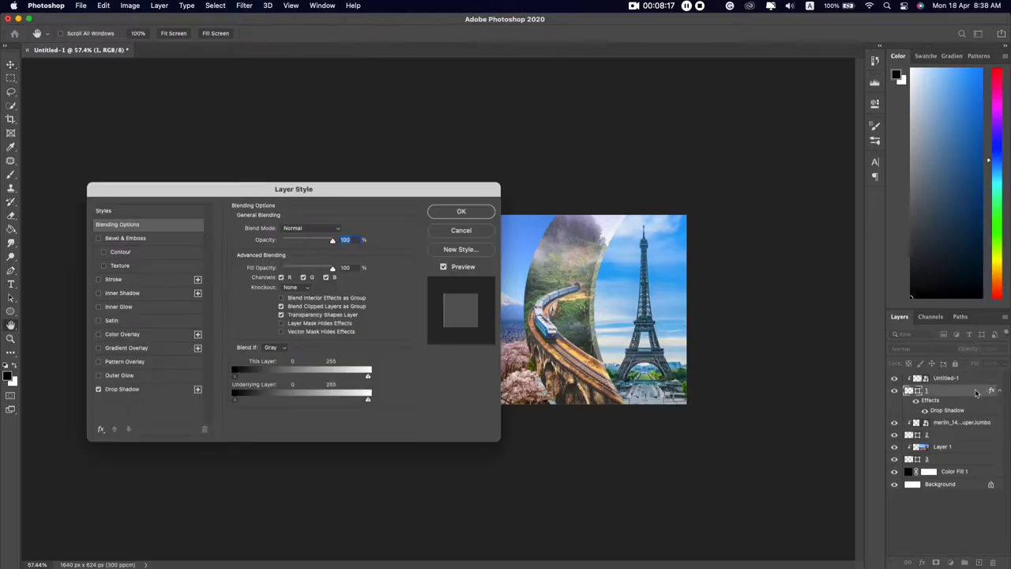
{"action": "left_click", "coordinate": [123, 389]}
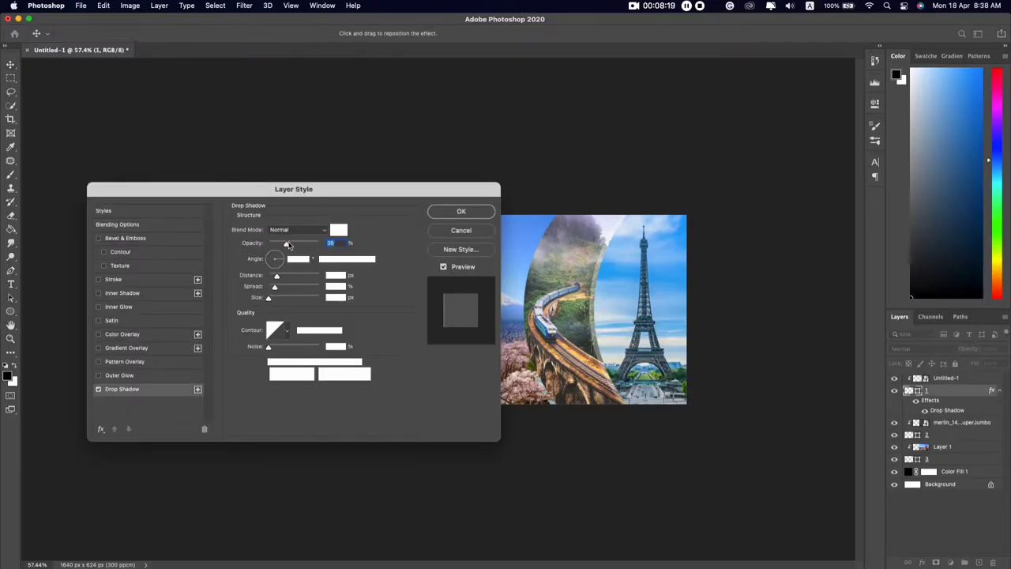
{"action": "left_click_drag", "start_coordinate": [286, 245], "coordinate": [289, 245]}
{"action": "left_click", "coordinate": [448, 227]}
Copy layer 1's layer style and paste it onto layers 2 and 3
{"action": "right_click", "coordinate": [978, 392]}
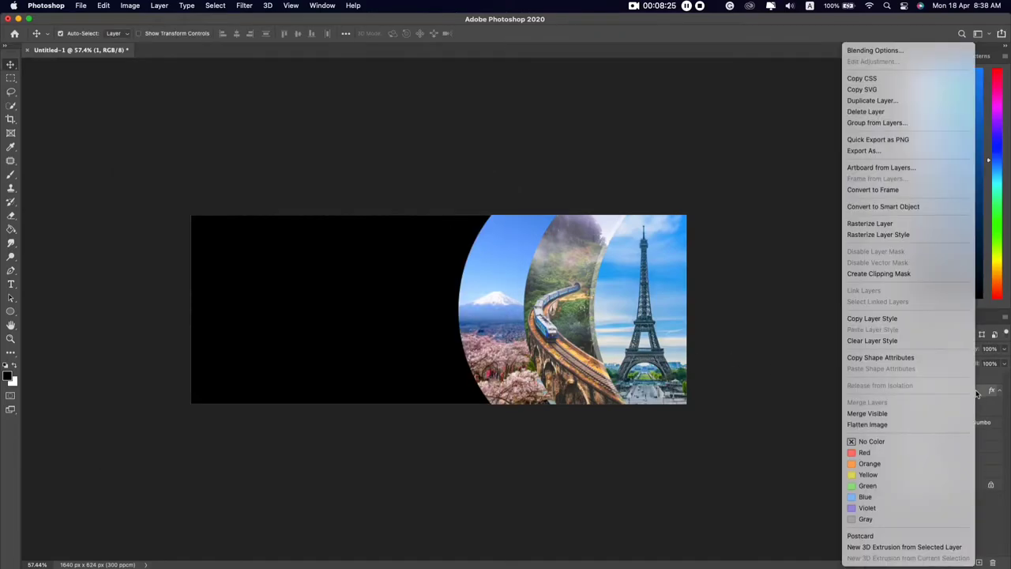
{"action": "right_click", "coordinate": [969, 393]}
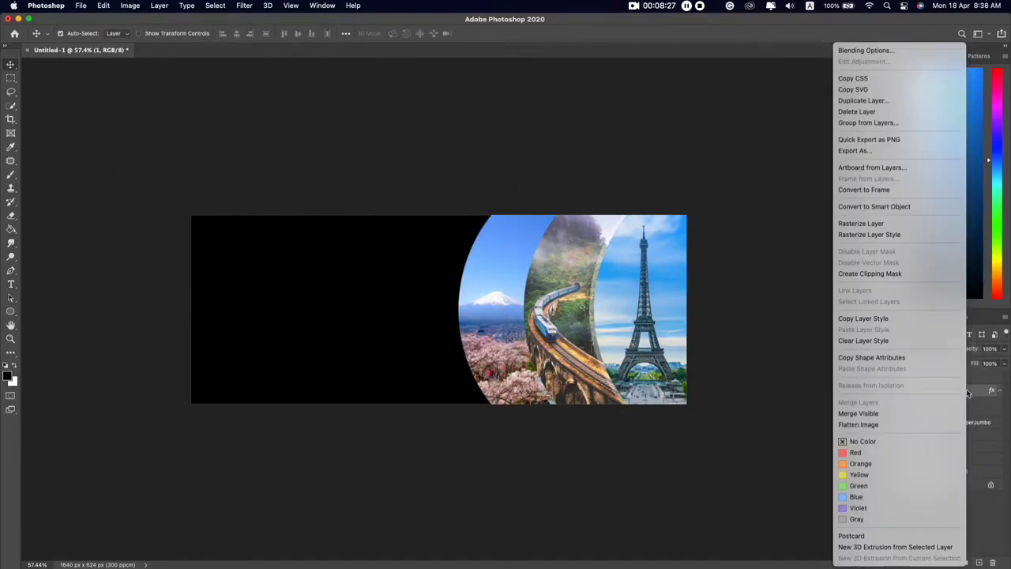
{"action": "left_click", "coordinate": [870, 320]}
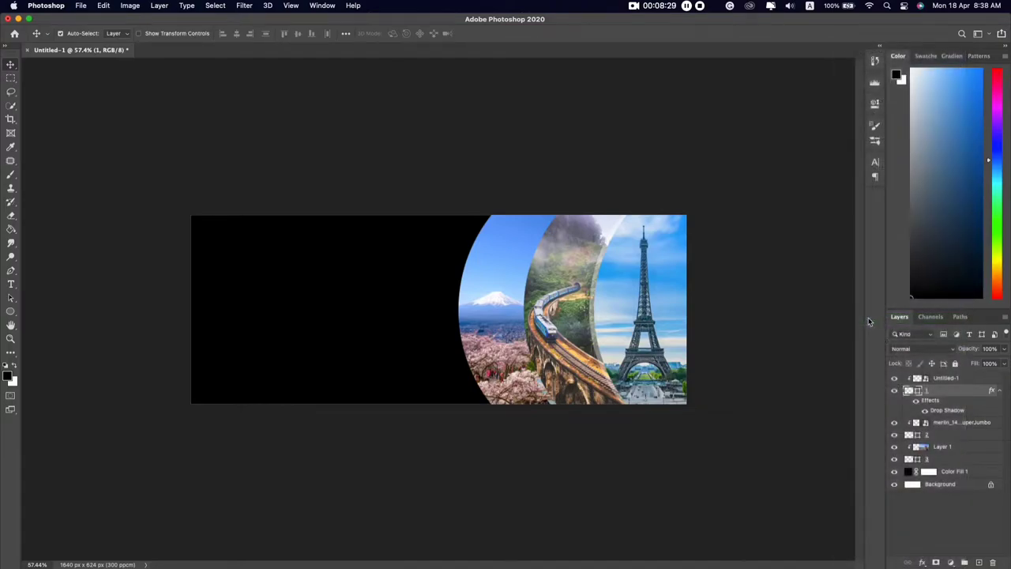
{"action": "left_click", "coordinate": [958, 437]}
{"action": "right_click", "coordinate": [958, 438]}
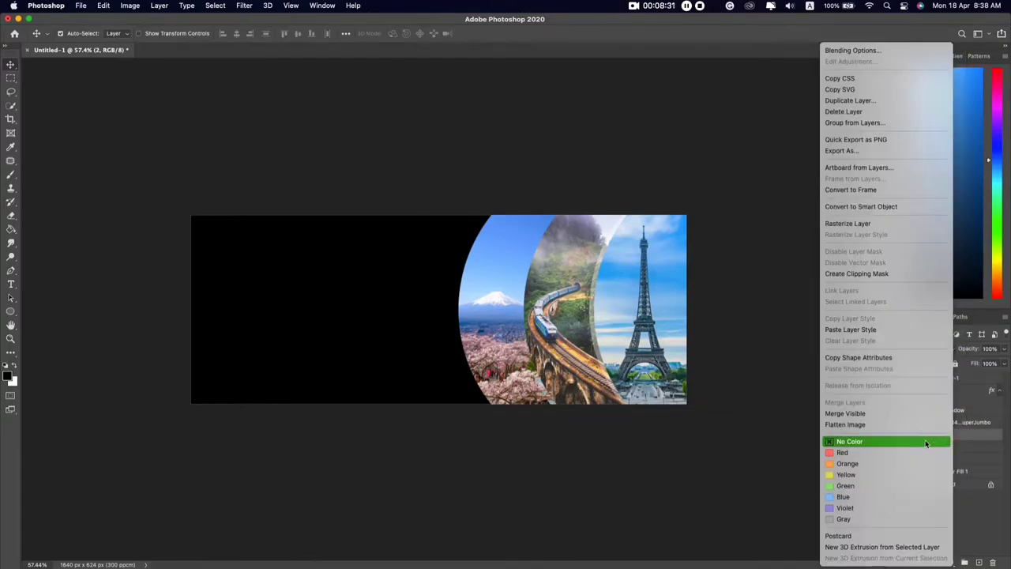
{"action": "left_click", "coordinate": [875, 331]}
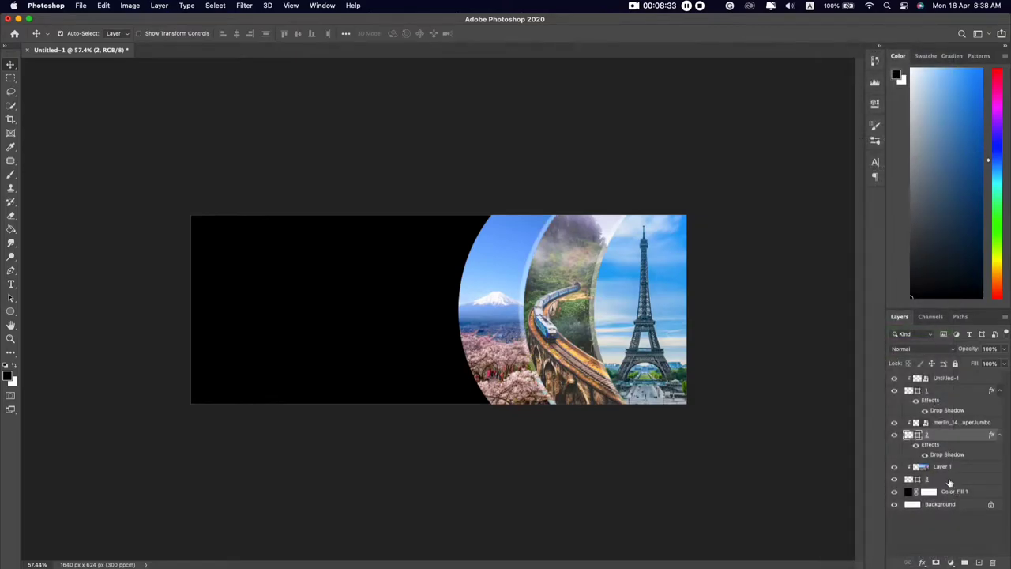
{"action": "right_click", "coordinate": [949, 482]}
{"action": "left_click", "coordinate": [872, 337]}
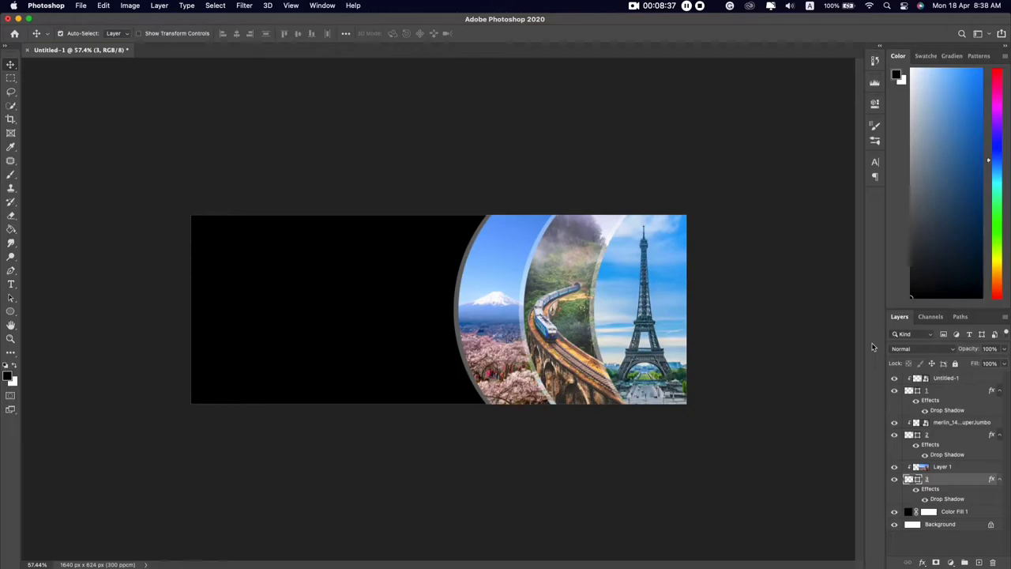
Collapse the effects lists under layers 1 and 2 and deselect all layers
{"action": "left_click", "coordinate": [999, 435]}
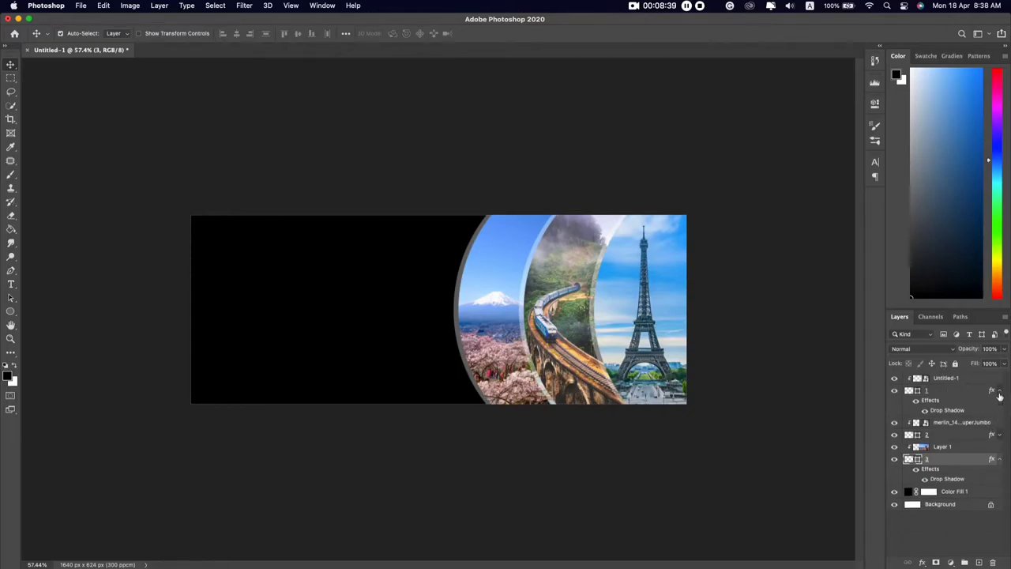
{"action": "left_click", "coordinate": [999, 391]}
{"action": "left_click", "coordinate": [978, 504]}
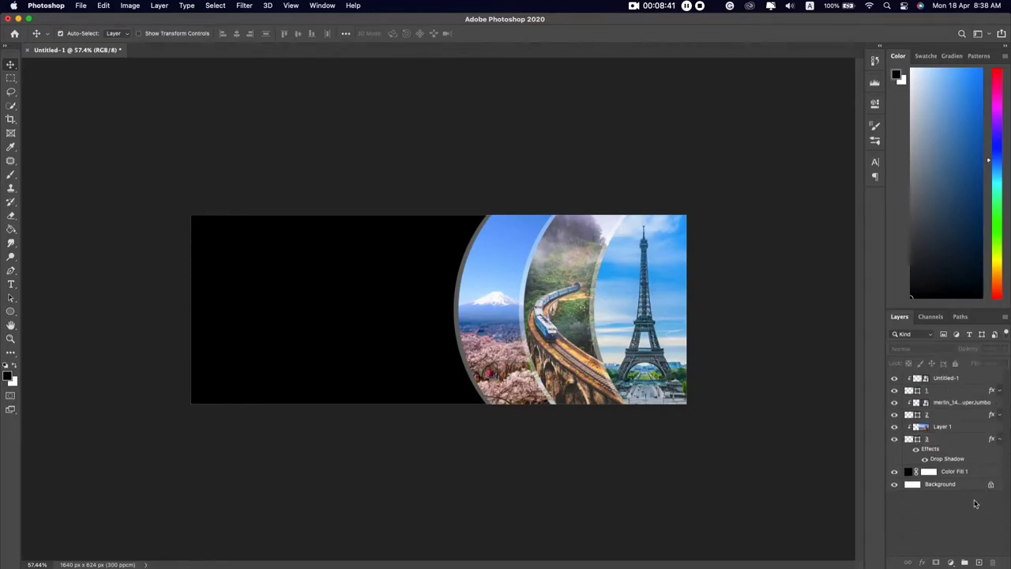
{"action": "scroll", "coordinate": [489, 383], "scroll_direction": "down", "scroll_amount": 5}
{"action": "scroll", "coordinate": [473, 381], "scroll_direction": "up", "scroll_amount": 3}
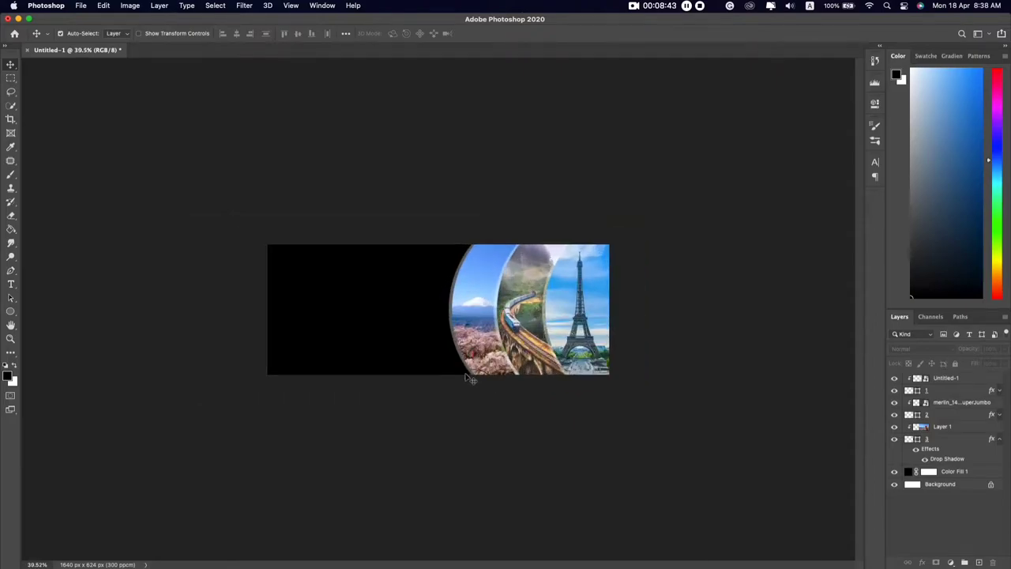
{"action": "scroll", "coordinate": [464, 377], "scroll_direction": "up", "scroll_amount": 3}
Recolour the Color Fill 1 background to dark grey-green #455045
{"action": "scroll", "coordinate": [463, 379], "scroll_direction": "down", "scroll_amount": 1}
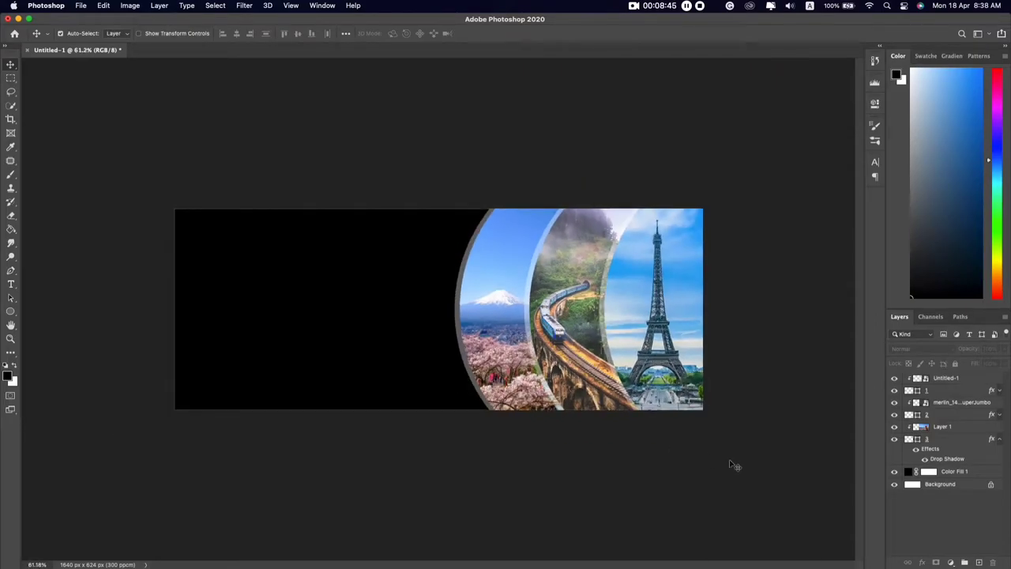
{"action": "double_click", "coordinate": [909, 471]}
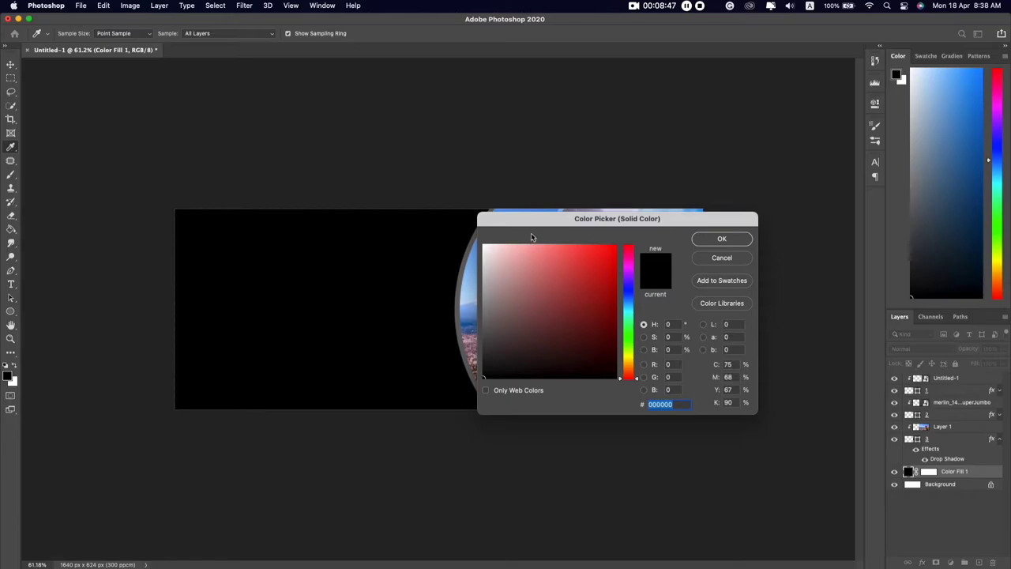
{"action": "left_click_drag", "start_coordinate": [533, 224], "coordinate": [697, 300]}
{"action": "left_click", "coordinate": [507, 257]}
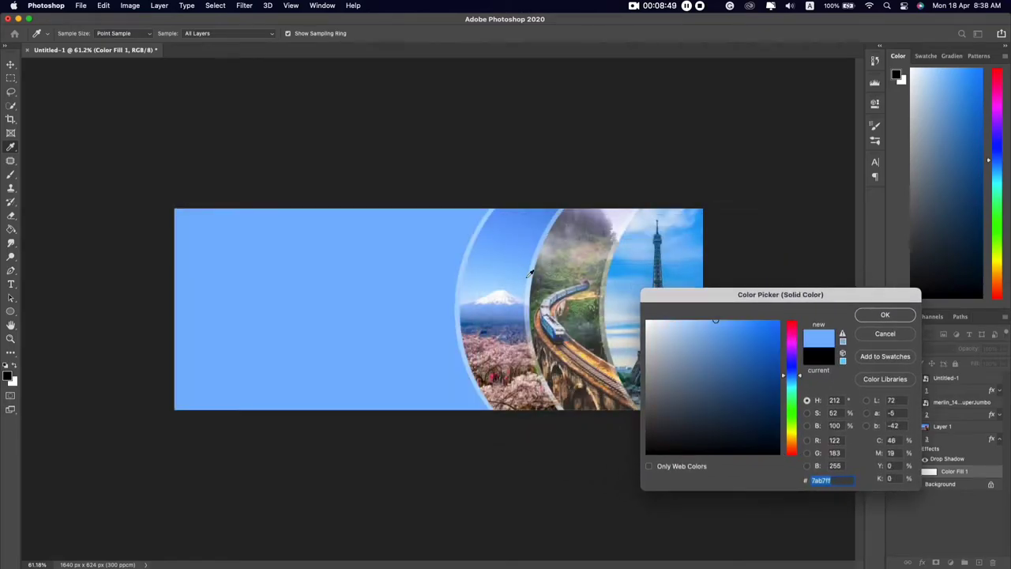
{"action": "left_click", "coordinate": [585, 320]}
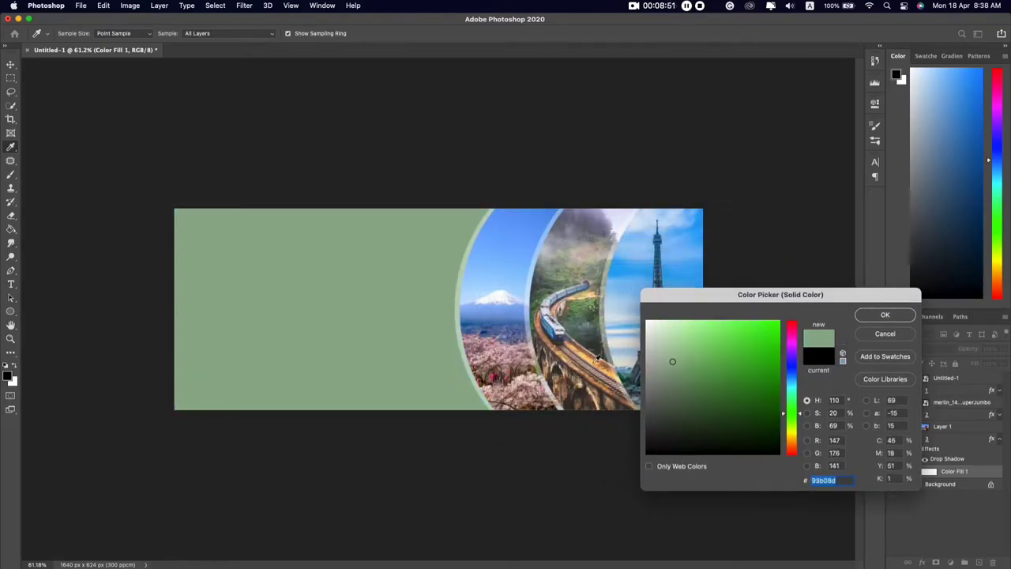
{"action": "left_click", "coordinate": [596, 342]}
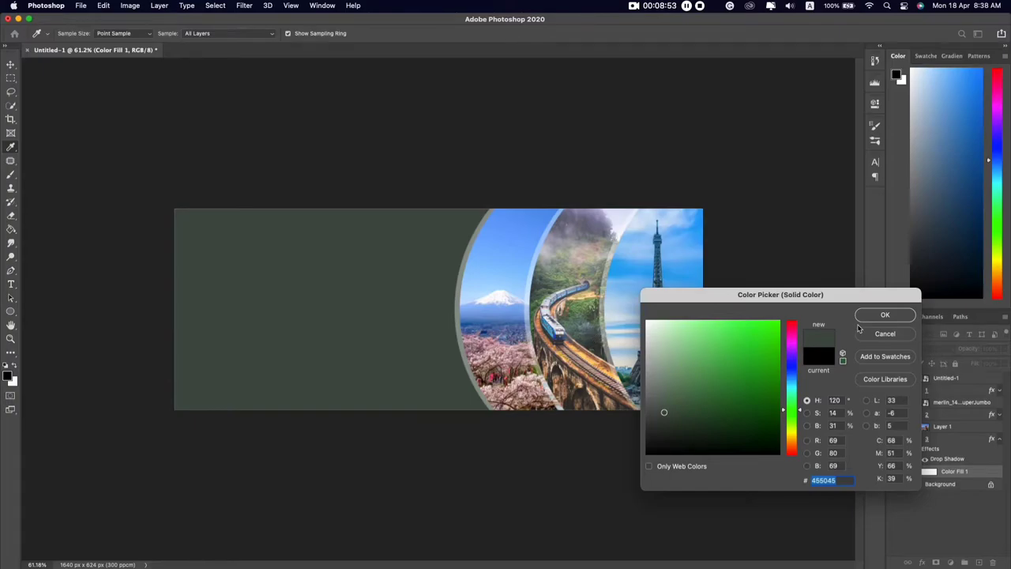
{"action": "left_click", "coordinate": [862, 316]}
{"action": "left_click", "coordinate": [925, 495]}
Drag the boy-nature backpacker photo from the Banner folder into Photoshop
{"action": "scroll", "coordinate": [531, 378], "scroll_direction": "down", "scroll_amount": 3}
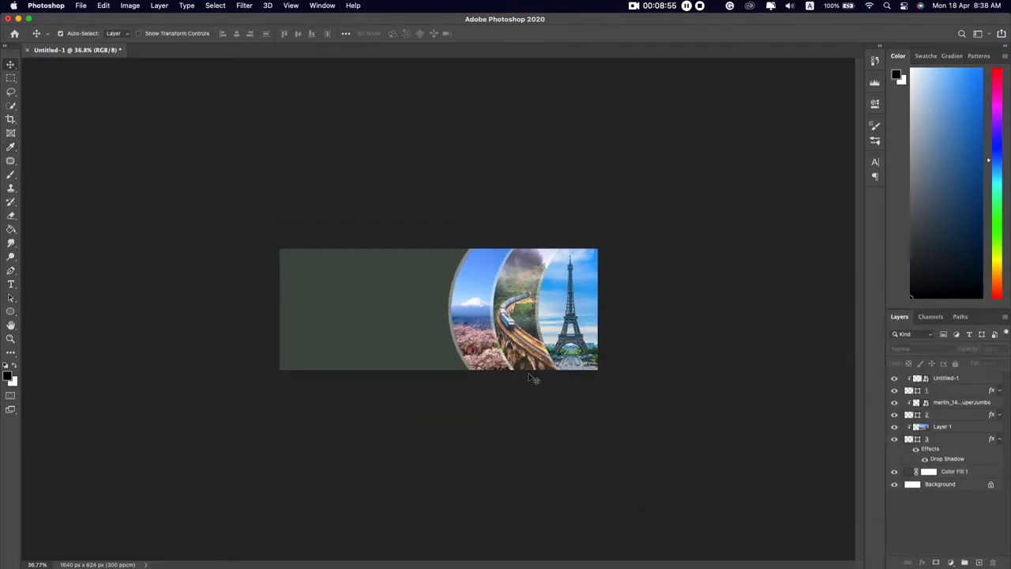
{"action": "scroll", "coordinate": [531, 378], "scroll_direction": "up", "scroll_amount": 3}
{"action": "scroll", "coordinate": [531, 378], "scroll_direction": "up", "scroll_amount": 1}
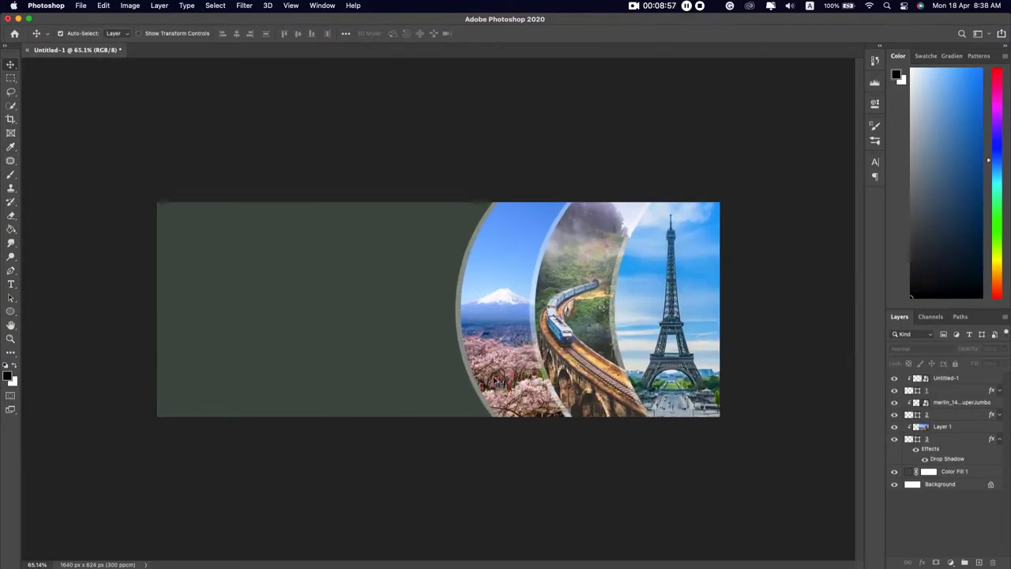
{"action": "scroll", "coordinate": [498, 381], "scroll_direction": "down", "scroll_amount": 2}
{"action": "scroll", "coordinate": [496, 380], "scroll_direction": "up", "scroll_amount": 1}
{"action": "scroll", "coordinate": [496, 379], "scroll_direction": "up", "scroll_amount": 1}
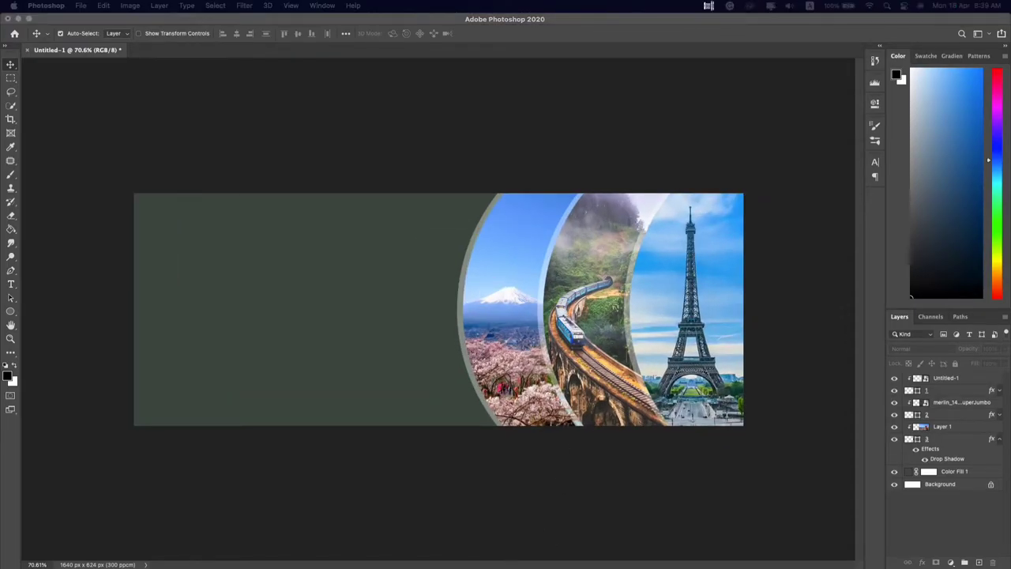
{"action": "left_click", "coordinate": [428, 278]}
{"action": "left_click", "coordinate": [319, 201]}
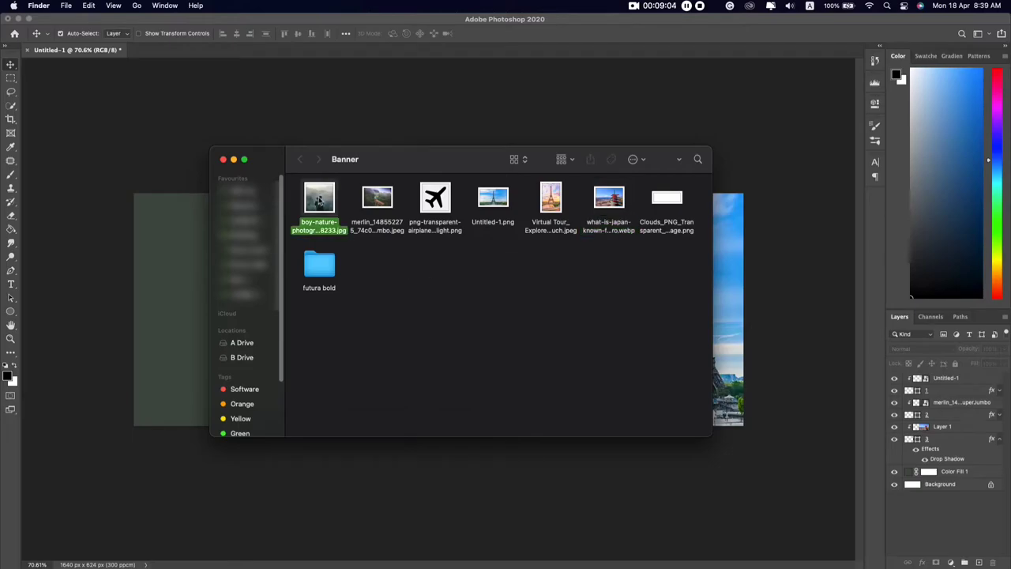
{"action": "left_click_drag", "start_coordinate": [319, 202], "coordinate": [175, 54]}
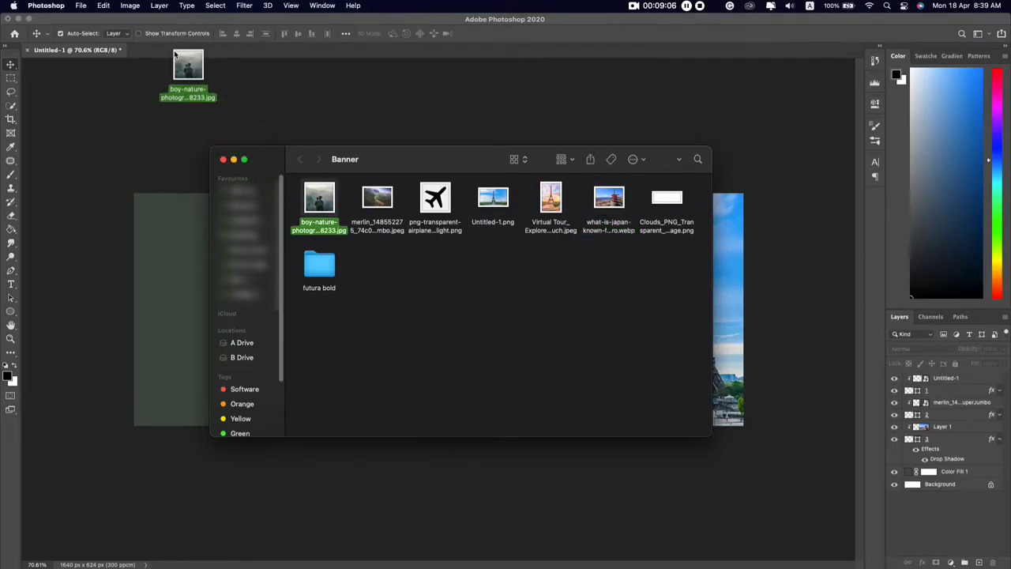
Unlock the backpacker photo's Background layer so it becomes Layer 0
{"action": "scroll", "coordinate": [344, 296], "scroll_direction": "up", "scroll_amount": 5}
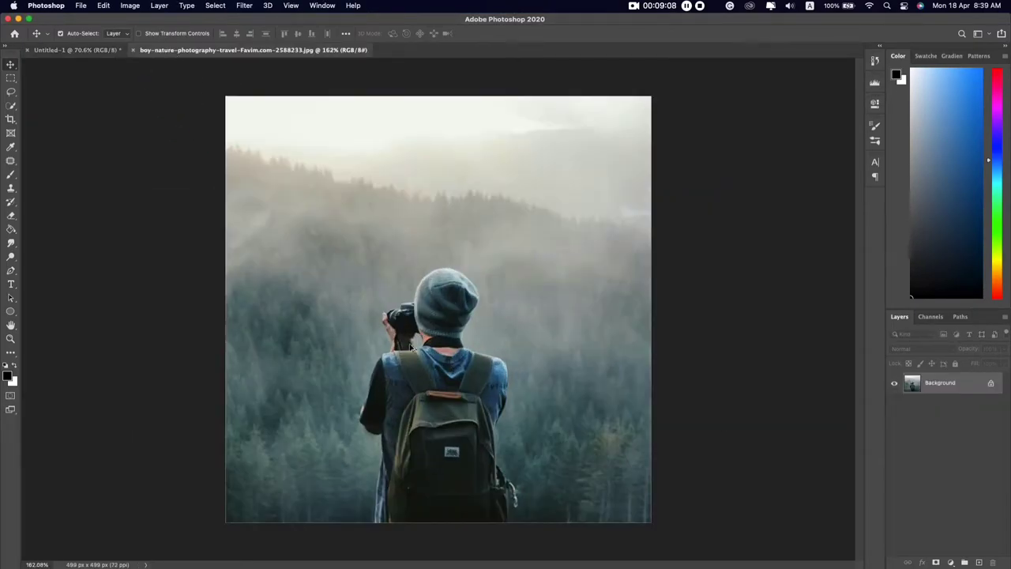
{"action": "scroll", "coordinate": [420, 363], "scroll_direction": "down", "scroll_amount": 3}
{"action": "scroll", "coordinate": [438, 390], "scroll_direction": "down", "scroll_amount": 2}
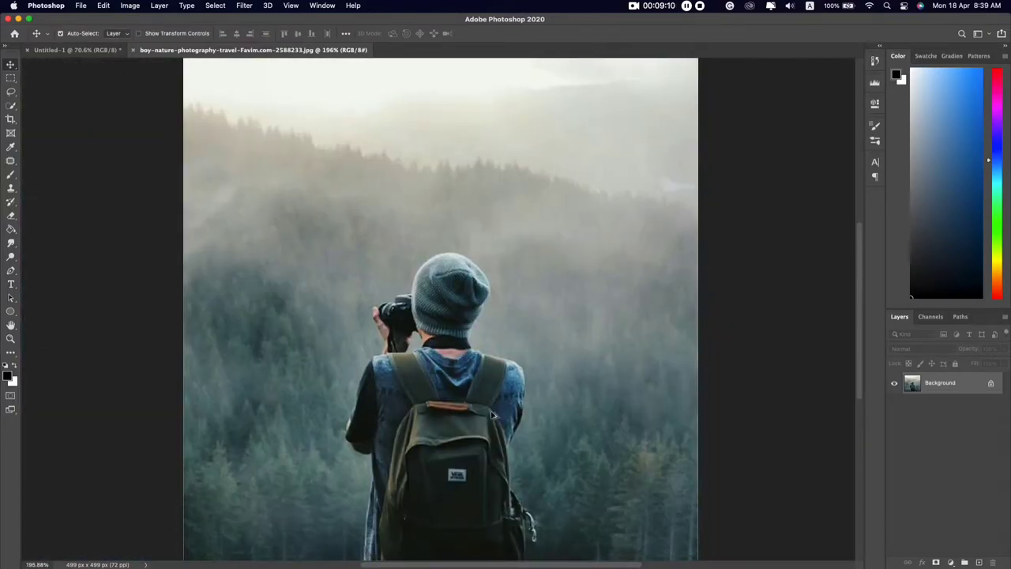
{"action": "scroll", "coordinate": [454, 415], "scroll_direction": "down", "scroll_amount": 1}
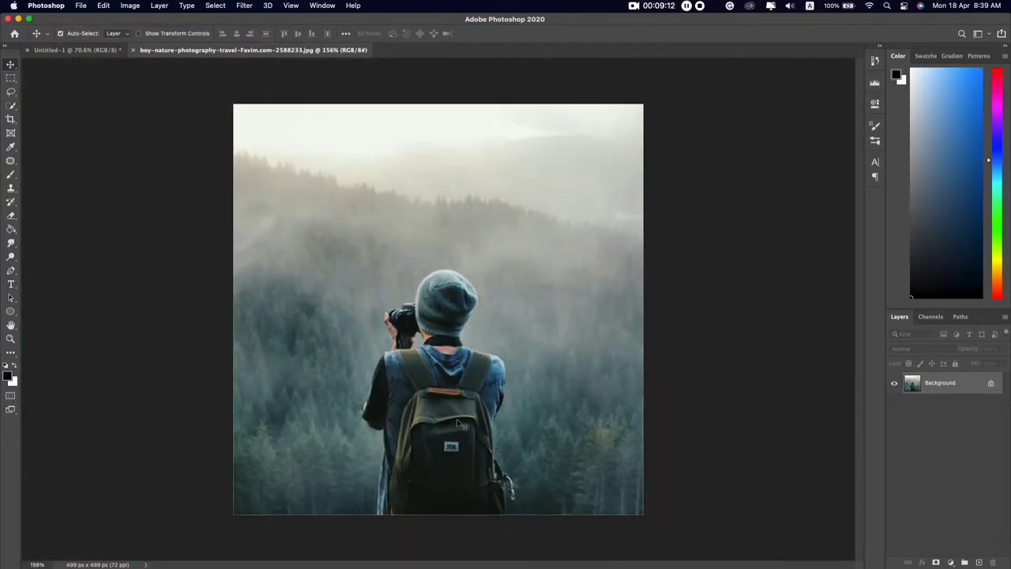
{"action": "left_click", "coordinate": [992, 384]}
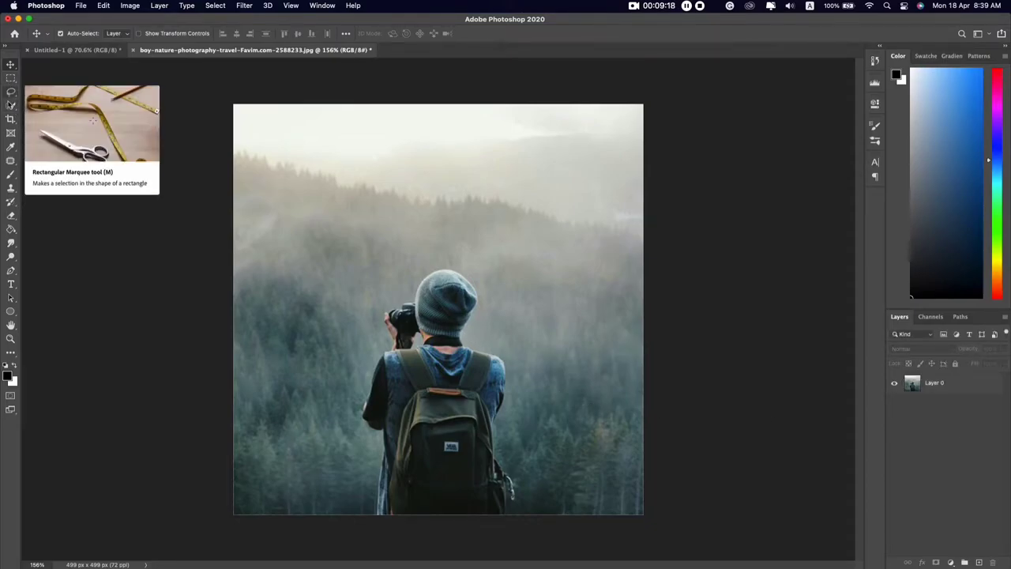
Select the backpacker on Layer 0 by boxing him with the Object Selection Tool
{"action": "left_click", "coordinate": [11, 106]}
{"action": "left_click", "coordinate": [63, 105]}
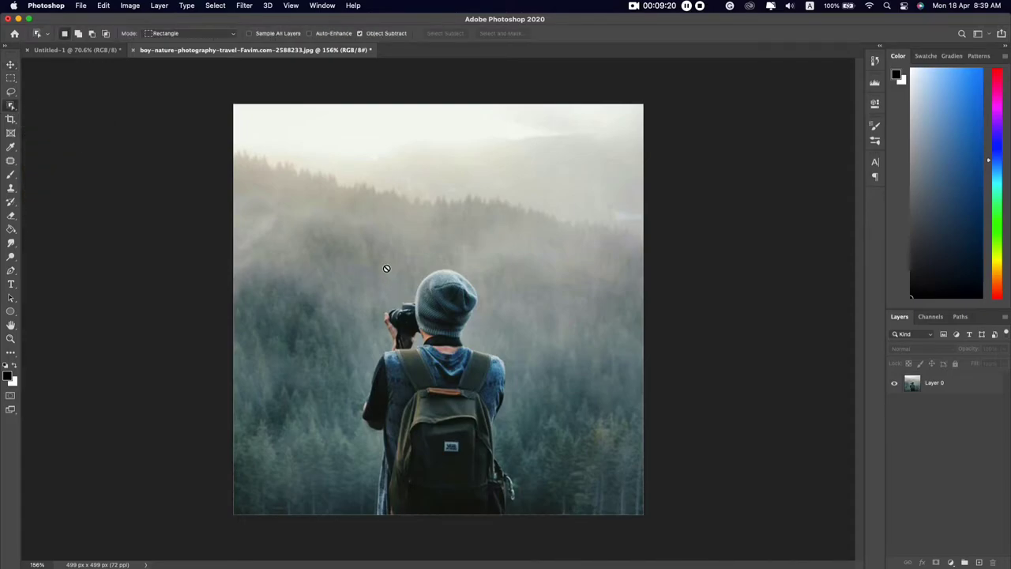
{"action": "left_click", "coordinate": [953, 384]}
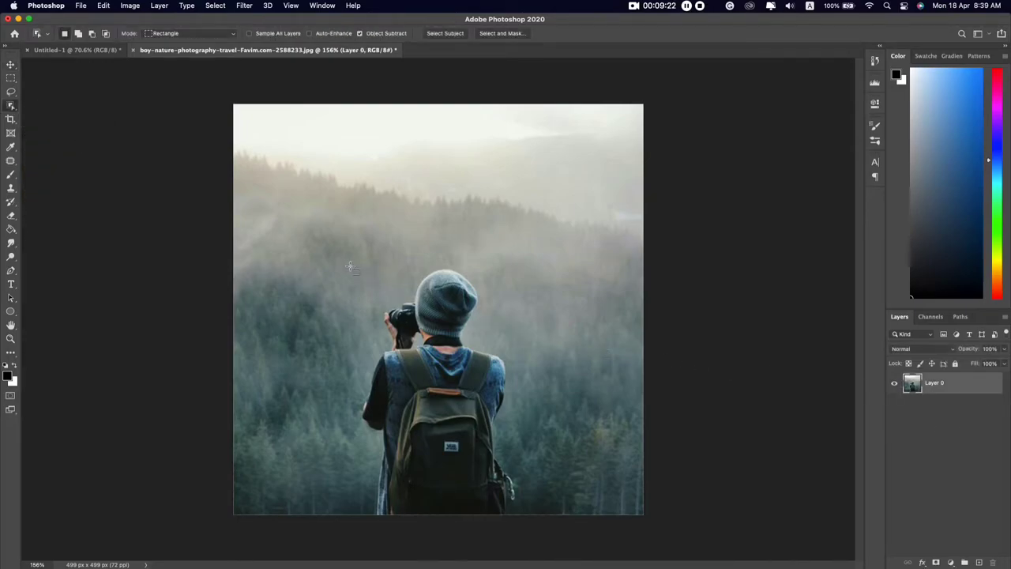
{"action": "left_click_drag", "start_coordinate": [337, 259], "coordinate": [550, 516]}
{"action": "scroll", "coordinate": [434, 338], "scroll_direction": "up", "scroll_amount": 5}
{"action": "scroll", "coordinate": [433, 341], "scroll_direction": "up", "scroll_amount": 2}
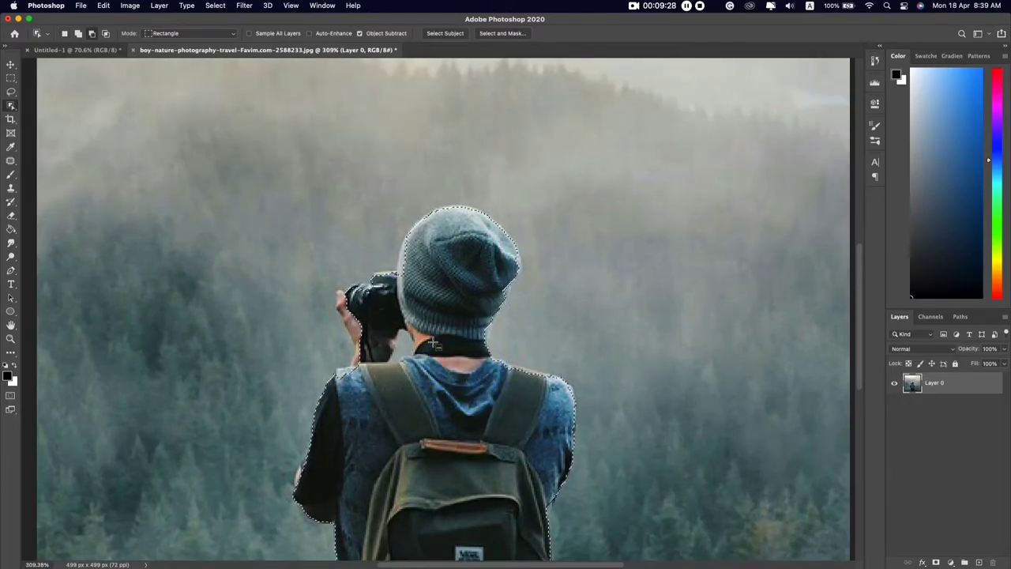
{"action": "scroll", "coordinate": [427, 348], "scroll_direction": "up", "scroll_amount": 2}
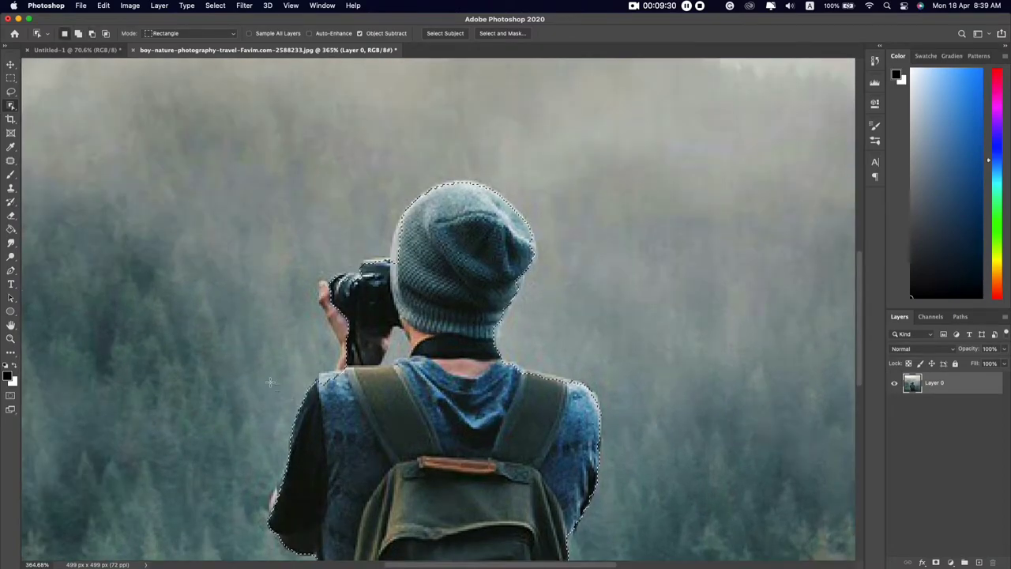
Add the hiker's camera and hands to the selection with the Quick Selection tool
{"action": "left_click", "coordinate": [11, 176]}
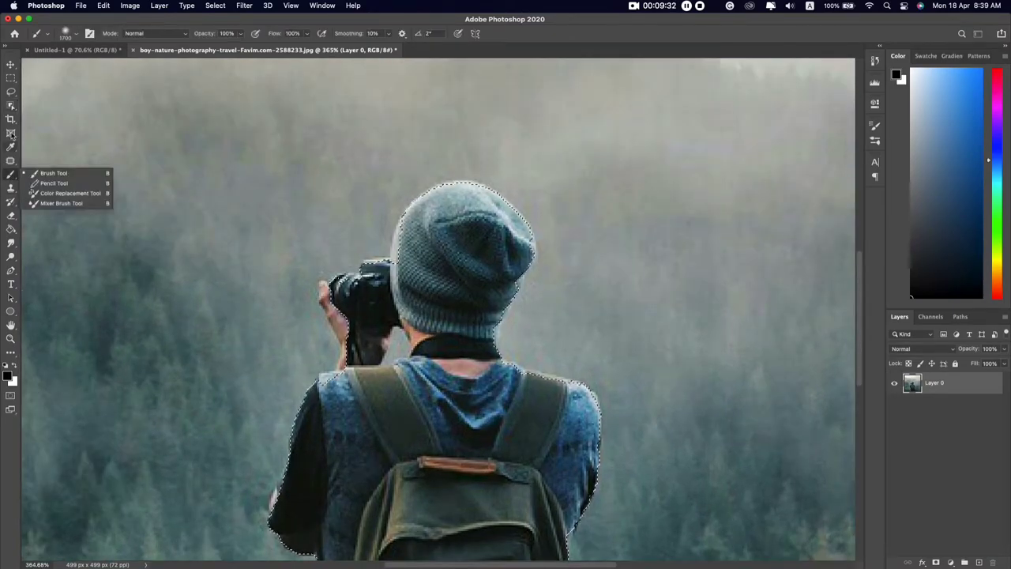
{"action": "right_click", "coordinate": [11, 105]}
{"action": "left_click", "coordinate": [55, 114]}
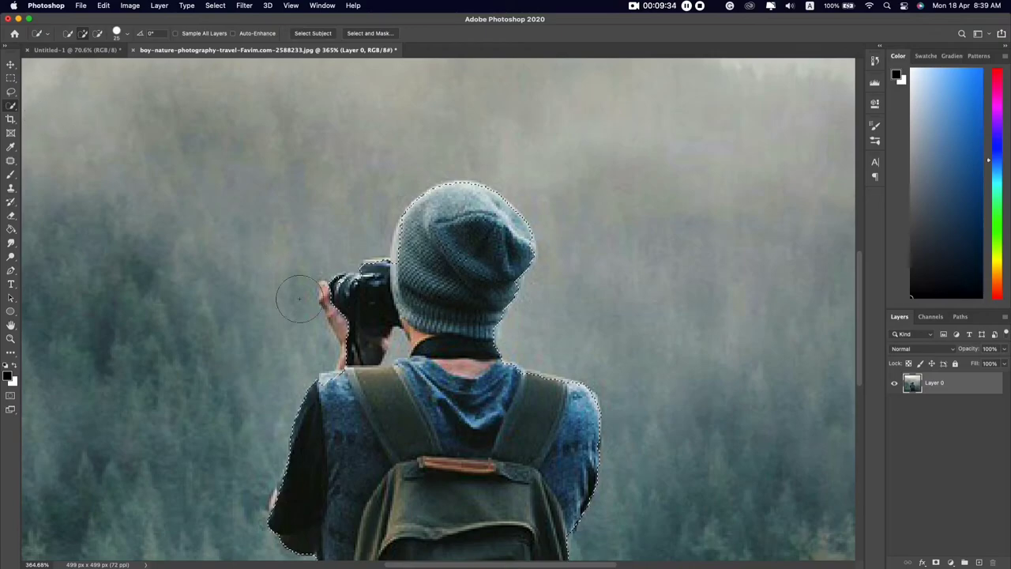
{"action": "left_click_drag", "start_coordinate": [347, 308], "coordinate": [383, 298]}
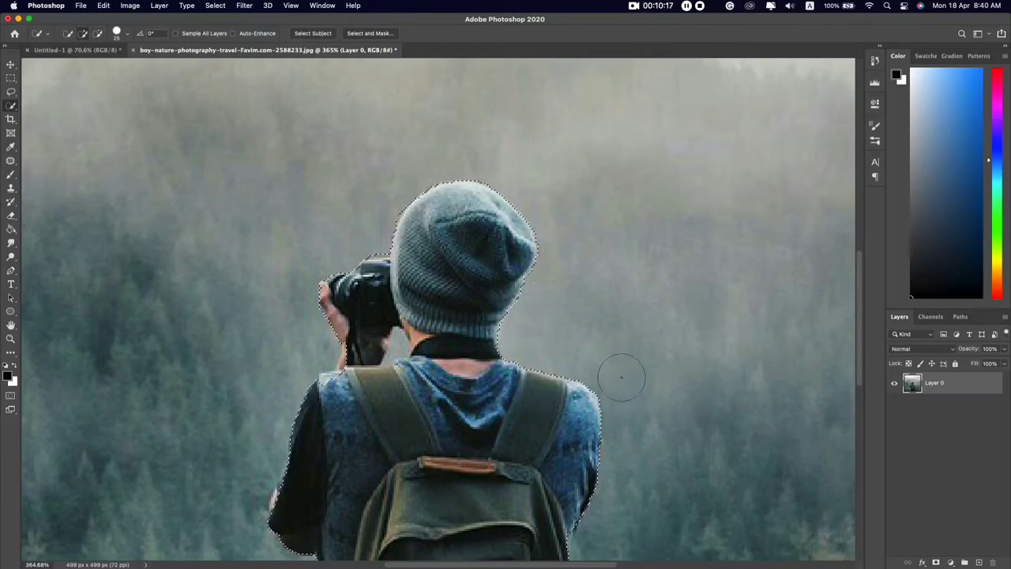
{"action": "scroll", "coordinate": [289, 388], "scroll_direction": "down", "scroll_amount": 2}
{"action": "scroll", "coordinate": [547, 367], "scroll_direction": "down", "scroll_amount": 5}
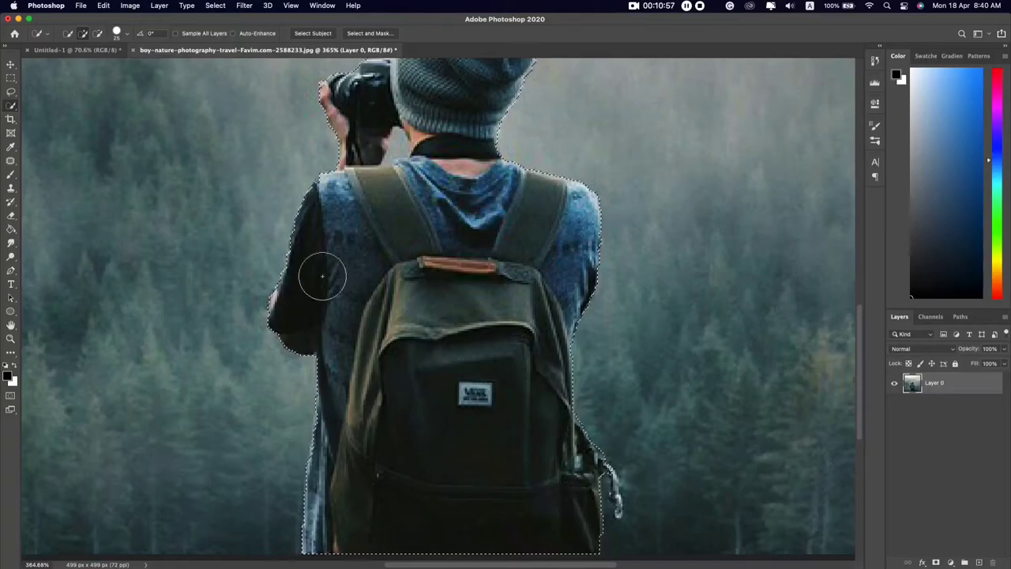
{"action": "scroll", "coordinate": [323, 274], "scroll_direction": "up", "scroll_amount": 2}
{"action": "scroll", "coordinate": [343, 282], "scroll_direction": "up", "scroll_amount": 2}
{"action": "scroll", "coordinate": [371, 237], "scroll_direction": "up", "scroll_amount": 2}
{"action": "scroll", "coordinate": [381, 197], "scroll_direction": "down", "scroll_amount": 3}
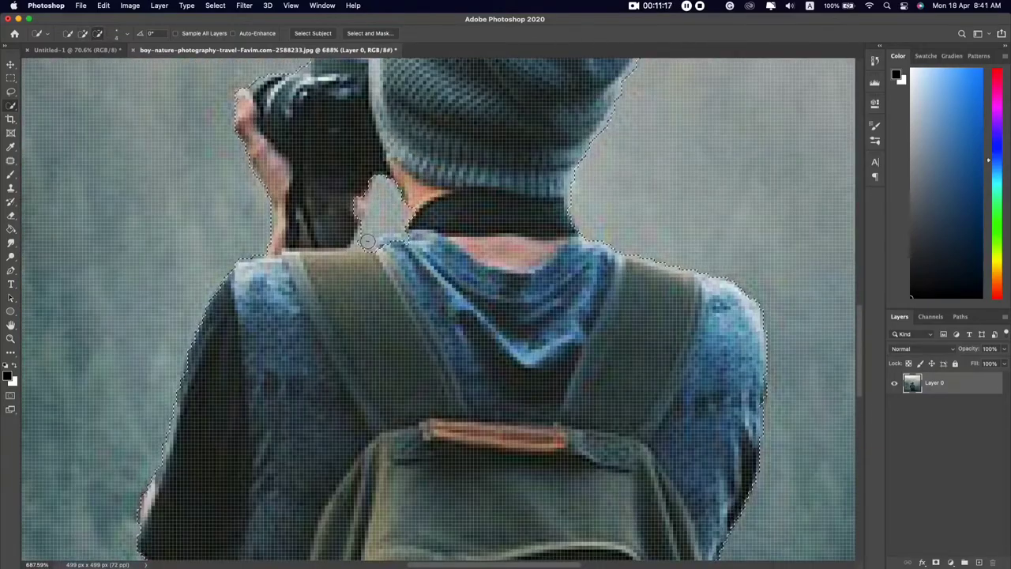
{"action": "scroll", "coordinate": [387, 204], "scroll_direction": "down", "scroll_amount": 3}
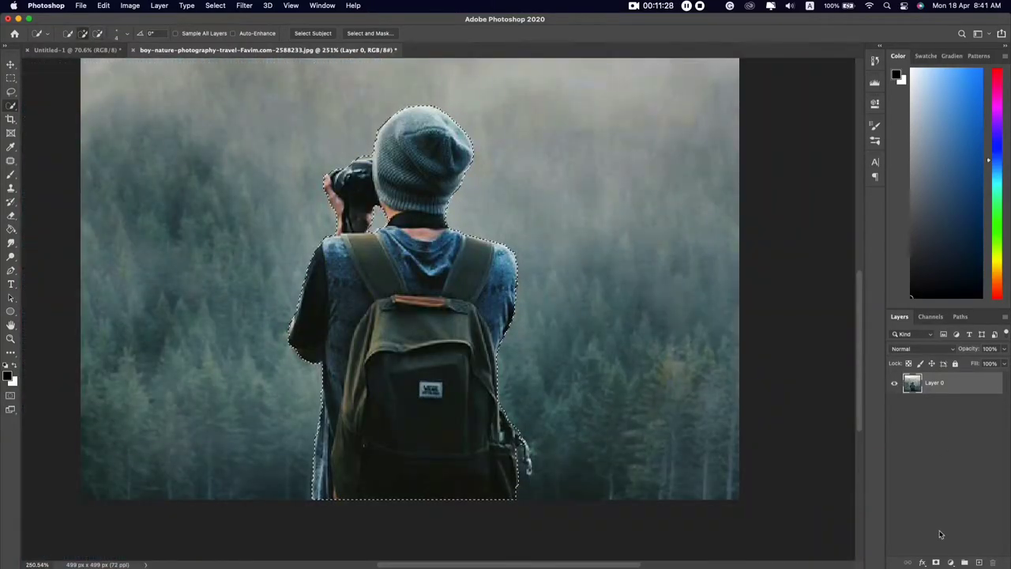
Mask Layer 0 to the selection, hiding the forest around the backpacker
{"action": "left_click", "coordinate": [935, 561]}
{"action": "scroll", "coordinate": [483, 322], "scroll_direction": "down", "scroll_amount": 2}
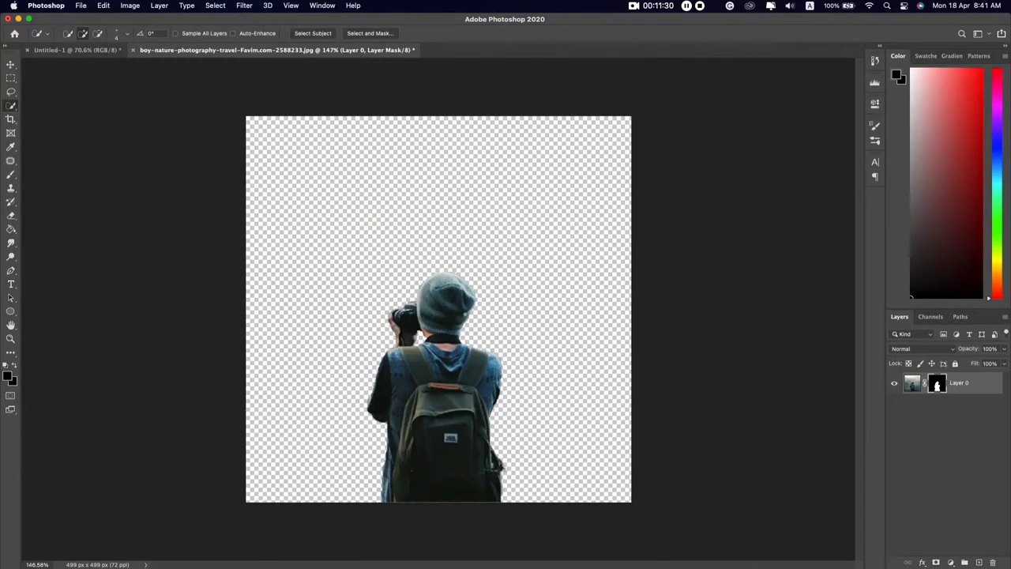
{"action": "scroll", "coordinate": [632, 355], "scroll_direction": "up", "scroll_amount": 1}
{"action": "left_click", "coordinate": [978, 427]}
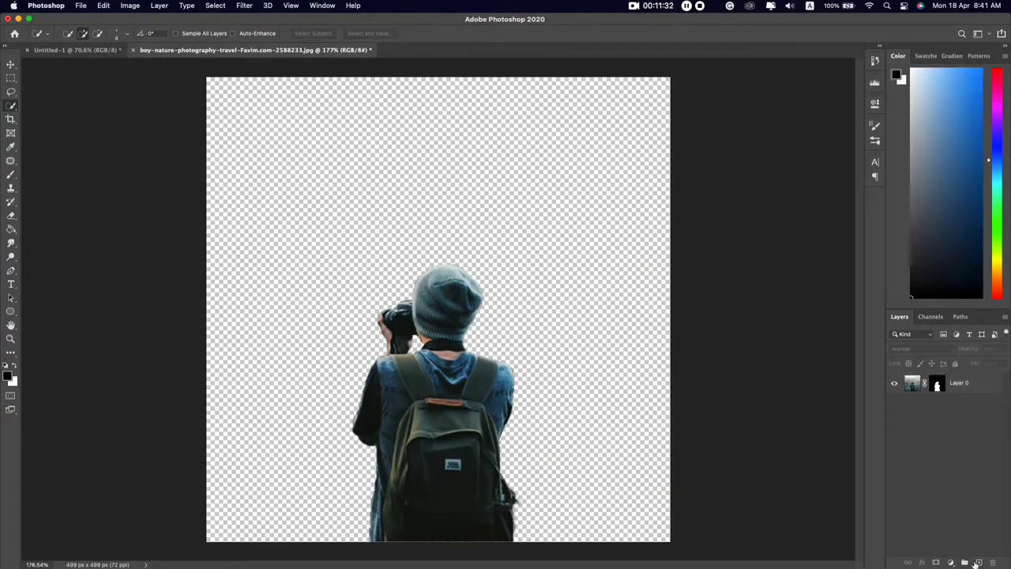
Add a black Solid Color fill layer and place it beneath Layer 0
{"action": "left_click", "coordinate": [953, 562]}
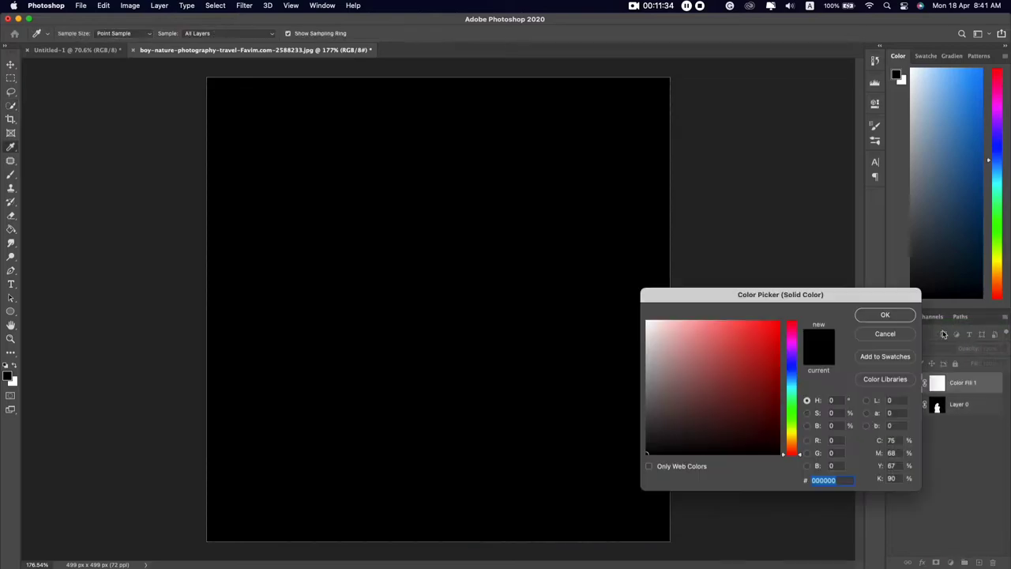
{"action": "left_click", "coordinate": [957, 326]}
{"action": "key", "text": "Return"}
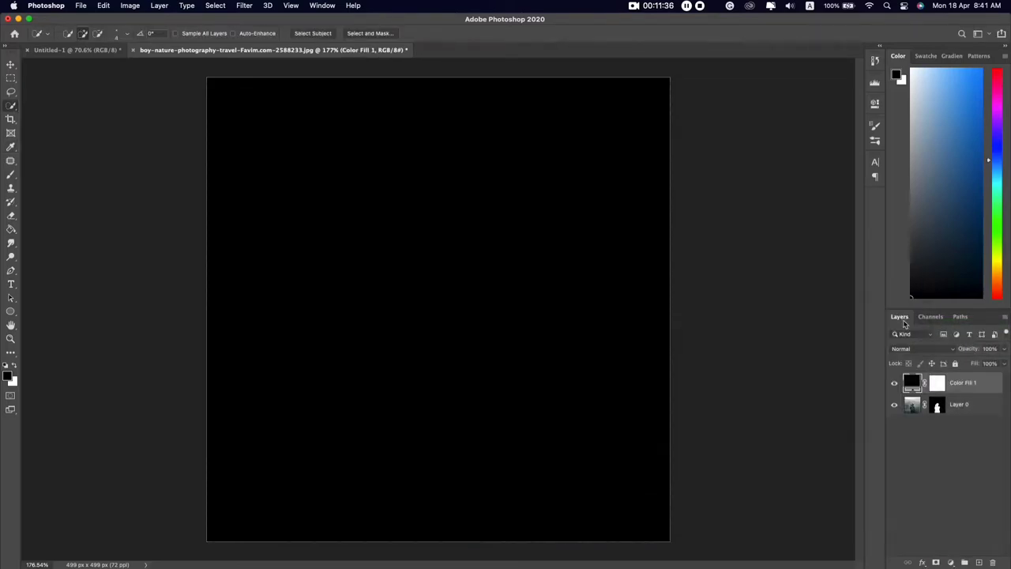
{"action": "left_click_drag", "start_coordinate": [961, 385], "coordinate": [962, 414]}
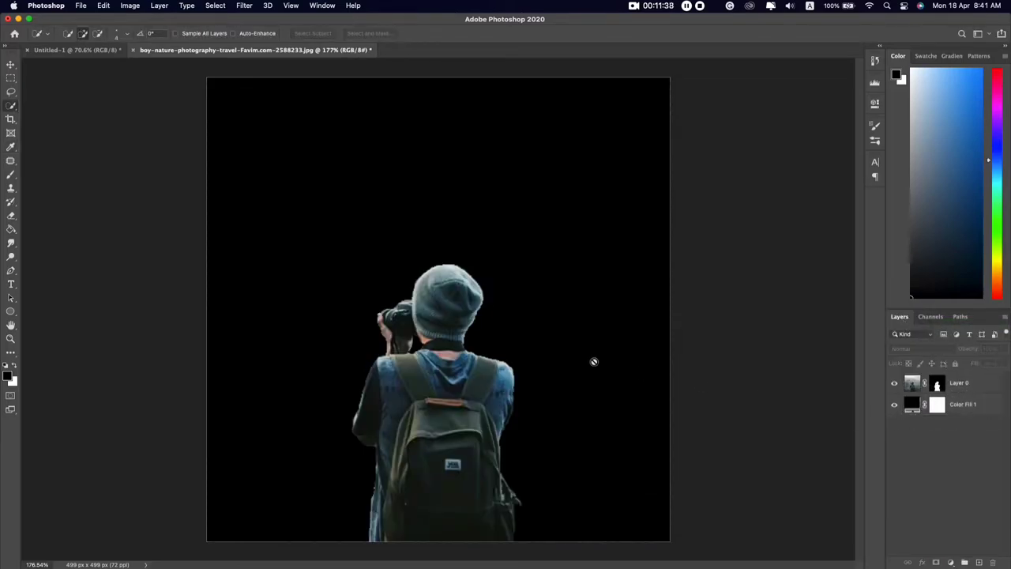
{"action": "scroll", "coordinate": [467, 287], "scroll_direction": "up", "scroll_amount": 2}
{"action": "scroll", "coordinate": [467, 288], "scroll_direction": "up", "scroll_amount": 1}
{"action": "scroll", "coordinate": [370, 223], "scroll_direction": "up", "scroll_amount": 3}
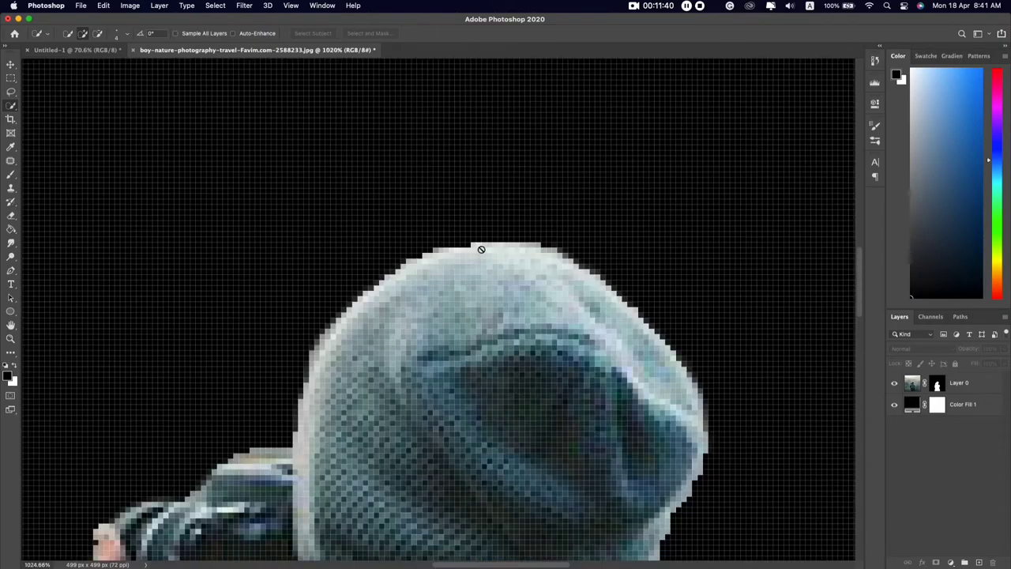
{"action": "scroll", "coordinate": [602, 410], "scroll_direction": "down", "scroll_amount": 4}
{"action": "scroll", "coordinate": [602, 410], "scroll_direction": "down", "scroll_amount": 5}
{"action": "scroll", "coordinate": [506, 414], "scroll_direction": "up", "scroll_amount": 2}
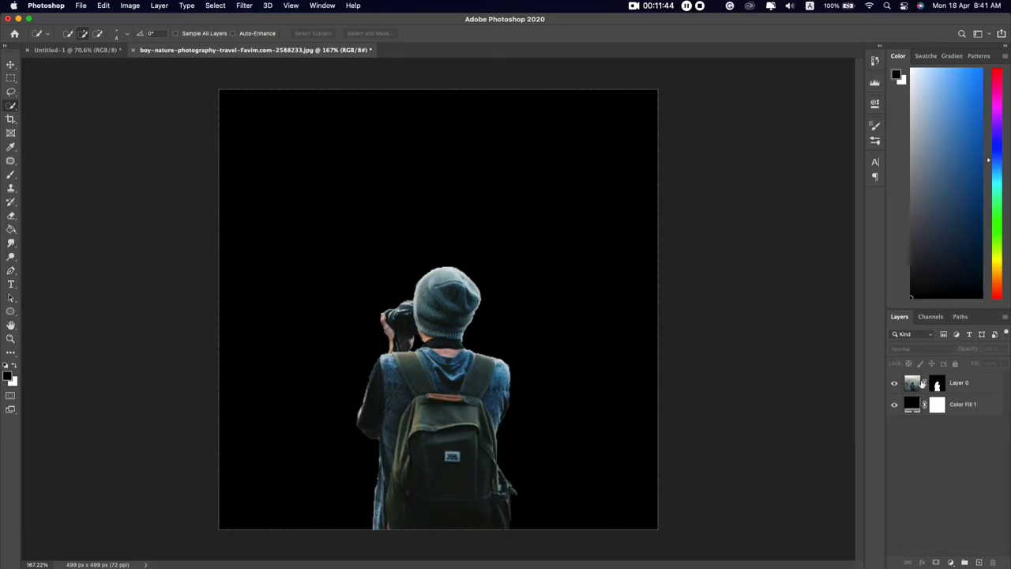
Paint black on Layer 0's mask with a small brush to trim the beanie's top and right edges
{"action": "left_click", "coordinate": [936, 384]}
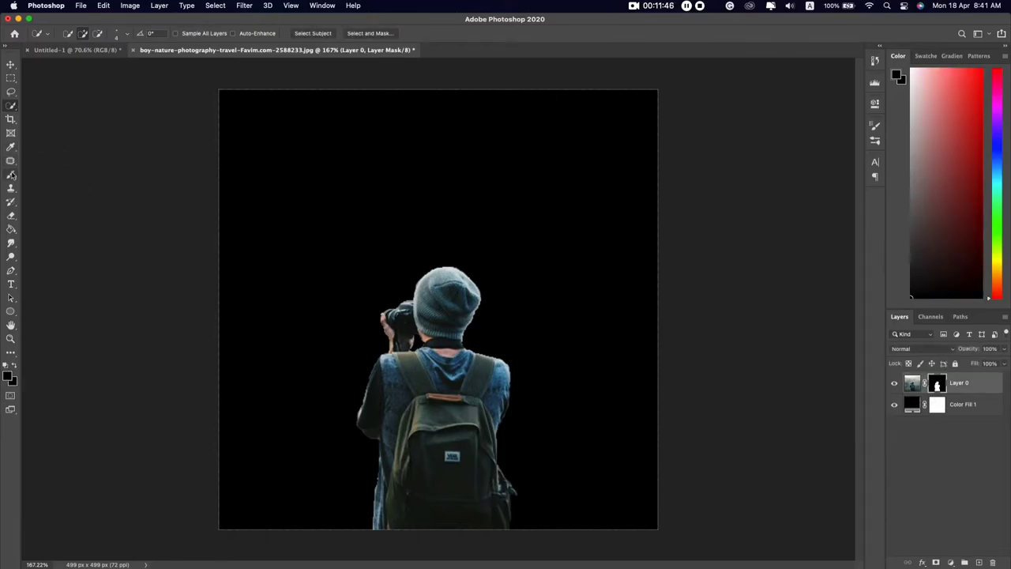
{"action": "left_click", "coordinate": [10, 173]}
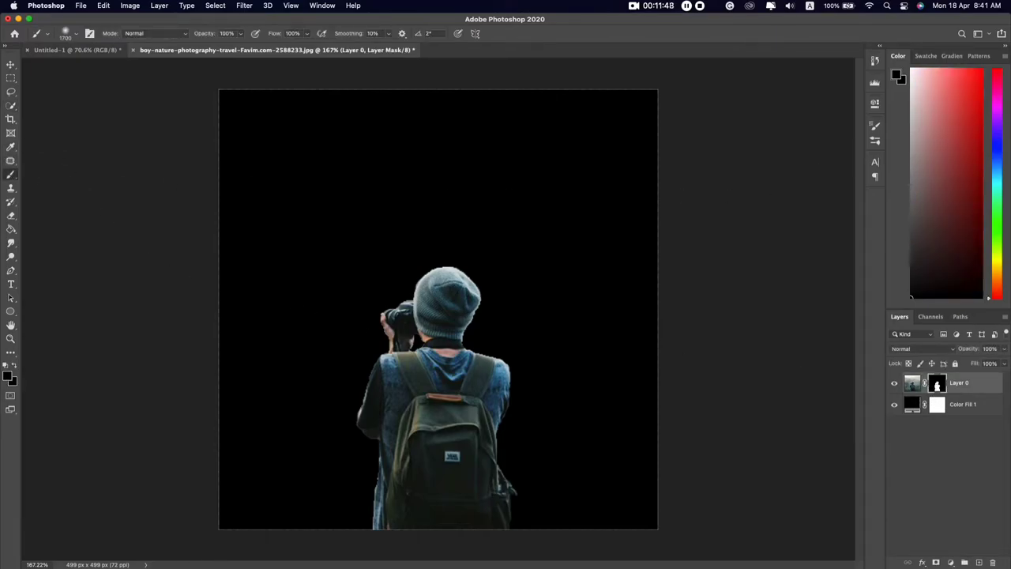
{"action": "scroll", "coordinate": [462, 273], "scroll_direction": "up", "scroll_amount": 5}
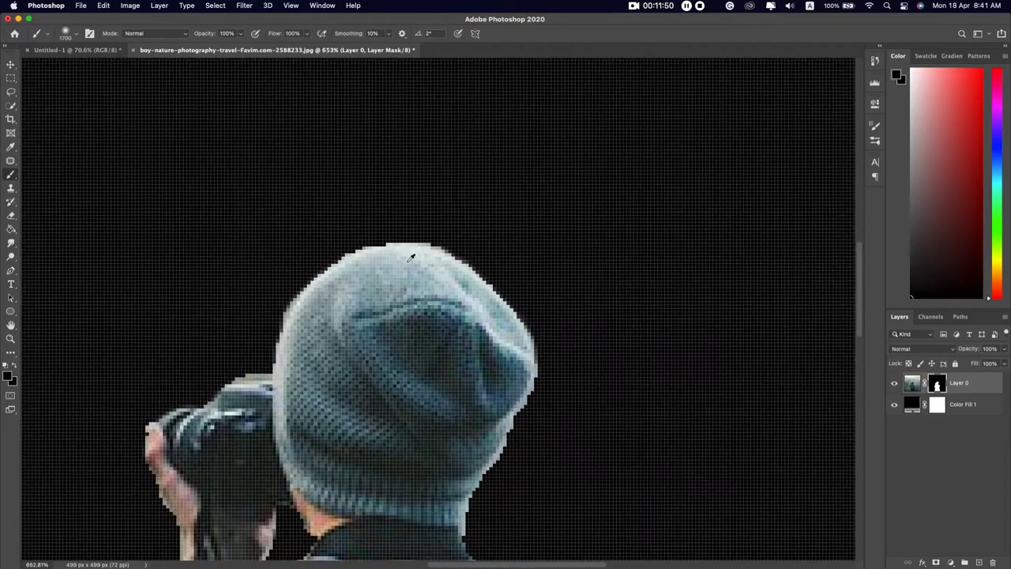
{"action": "scroll", "coordinate": [410, 256], "scroll_direction": "down", "scroll_amount": 2}
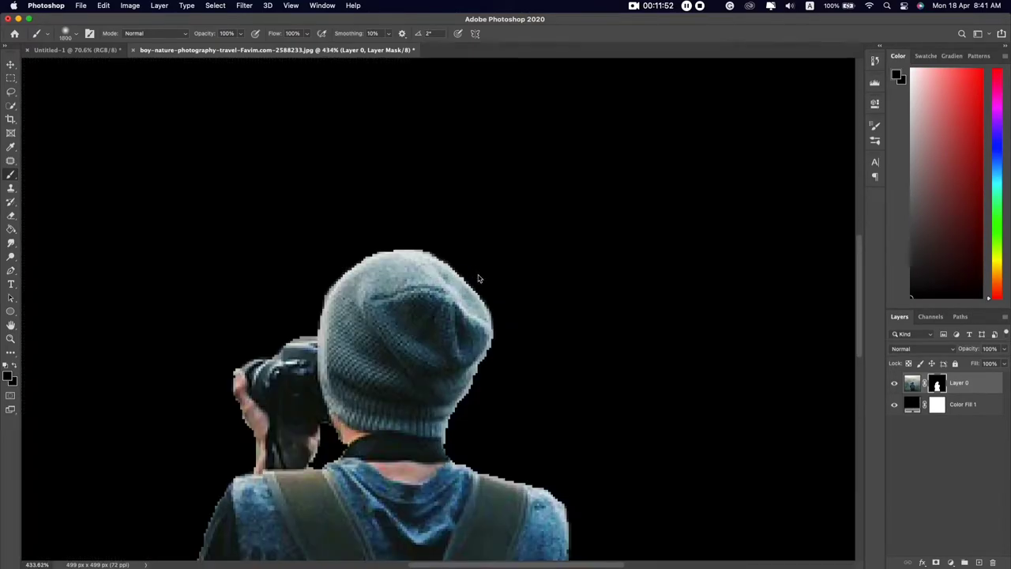
{"action": "key", "text": "bracketleft"}
{"action": "key", "text": "bracketleft"}
{"action": "key", "text": "bracketleft"}
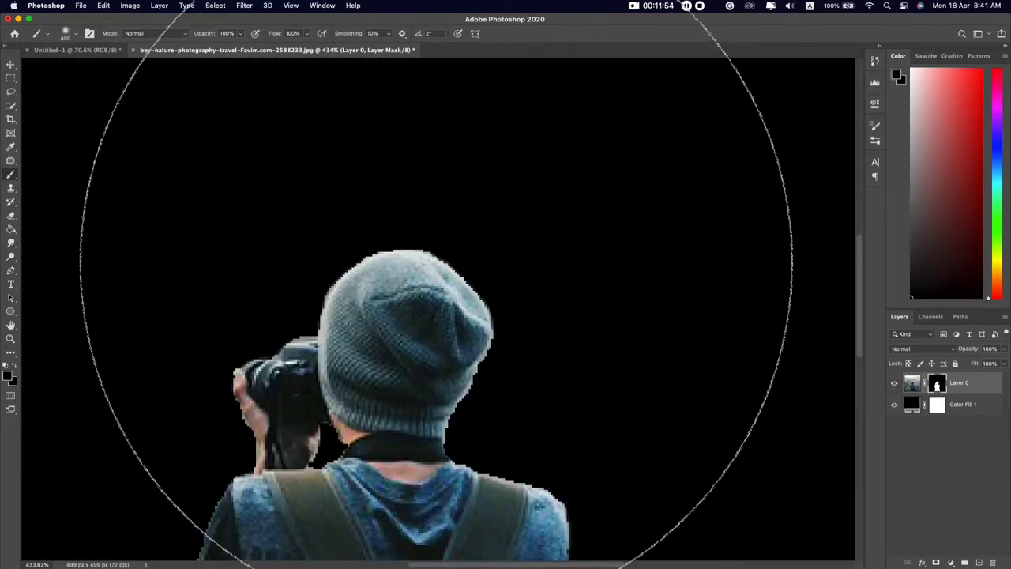
{"action": "key", "text": "bracketleft"}
{"action": "key", "text": "bracketleft"}
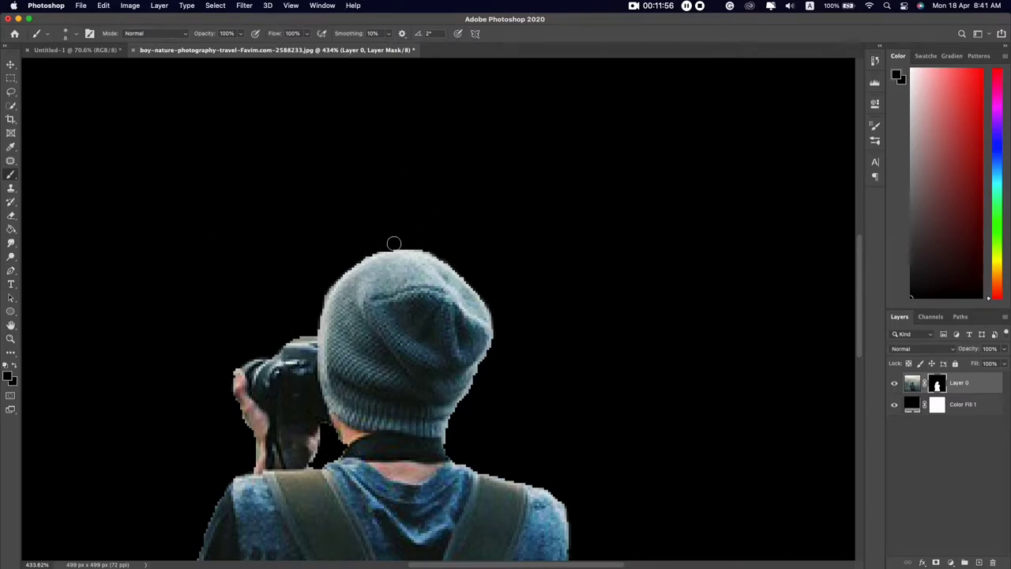
{"action": "left_click_drag", "start_coordinate": [393, 246], "coordinate": [436, 246]}
{"action": "left_click_drag", "start_coordinate": [473, 277], "coordinate": [485, 290]}
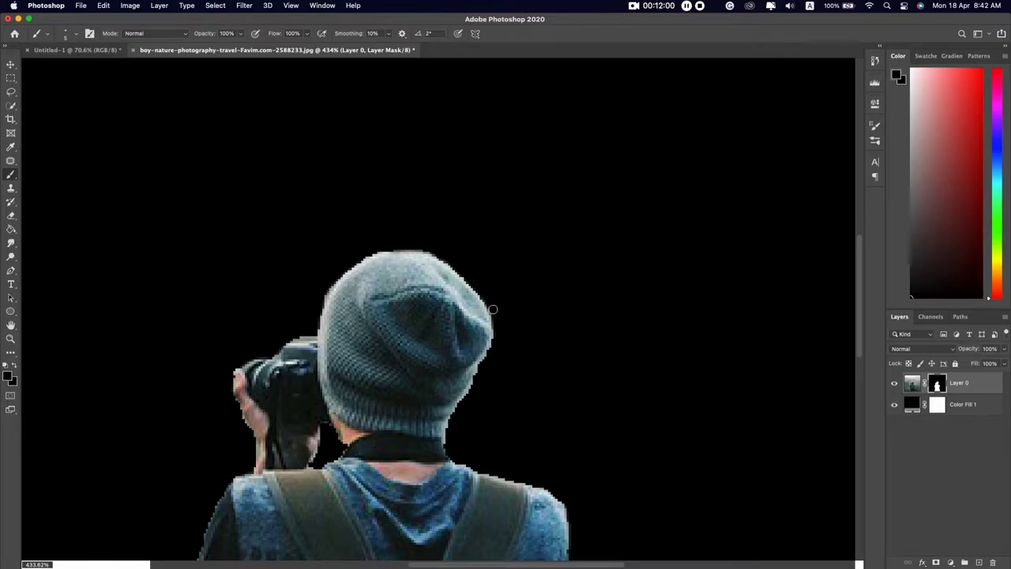
{"action": "left_click_drag", "start_coordinate": [496, 334], "coordinate": [459, 408]}
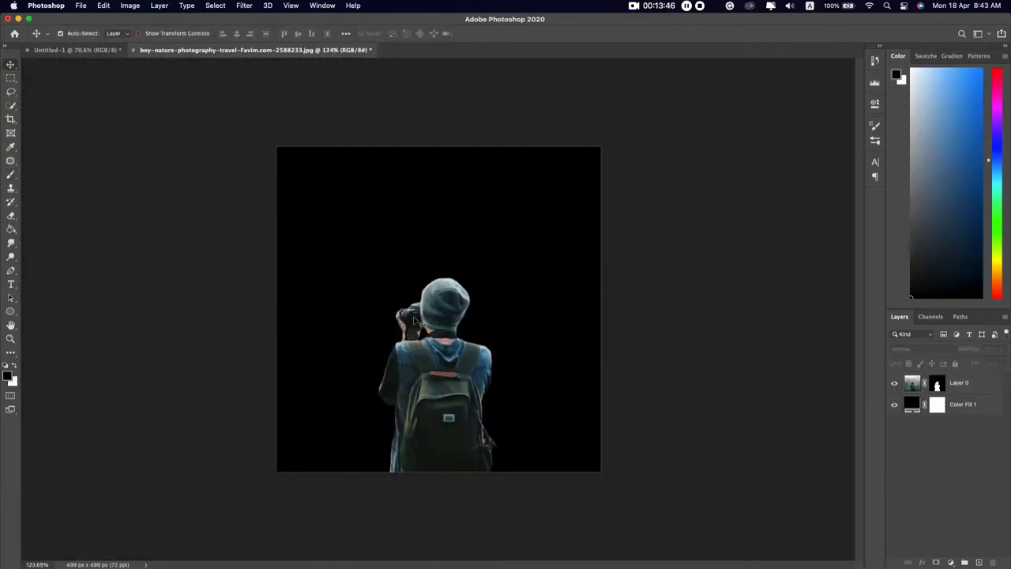
{"action": "left_click", "coordinate": [414, 320]}
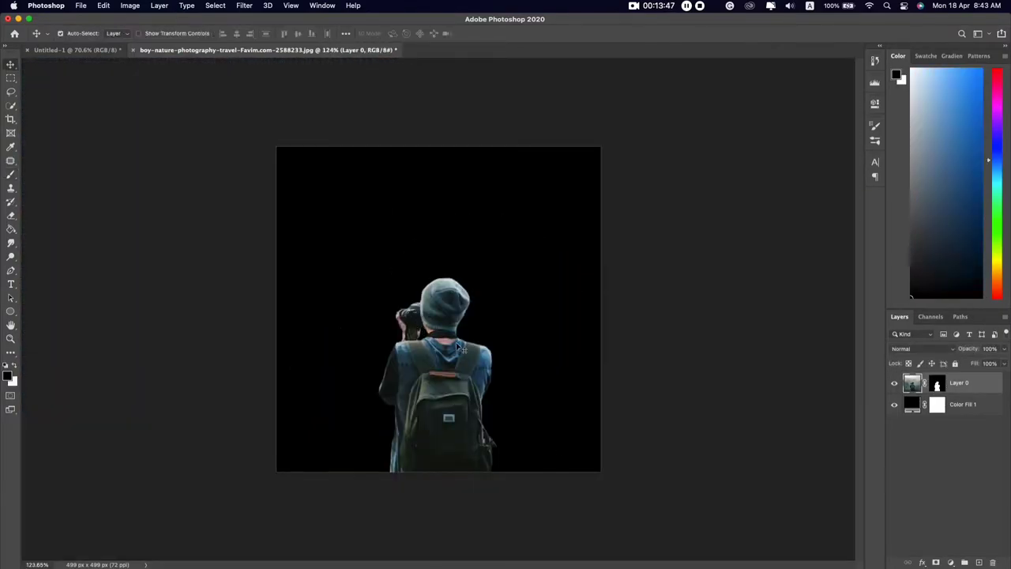
Drop the masked hiker into the Untitled-1 banner and enlarge him
{"action": "left_click_drag", "start_coordinate": [452, 373], "coordinate": [197, 147]}
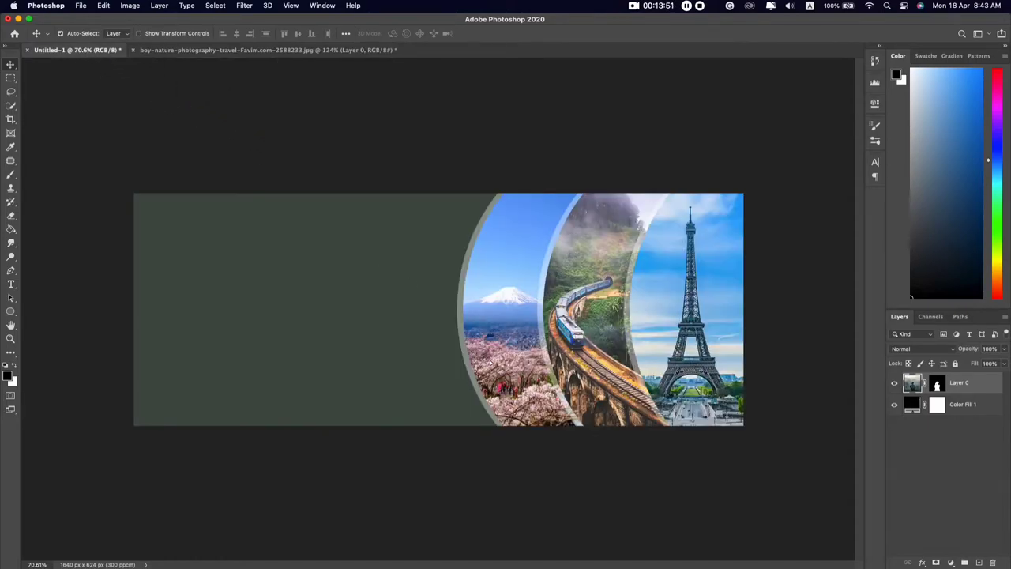
{"action": "left_click_drag", "start_coordinate": [490, 359], "coordinate": [473, 357]}
{"action": "key", "text": "super+t"}
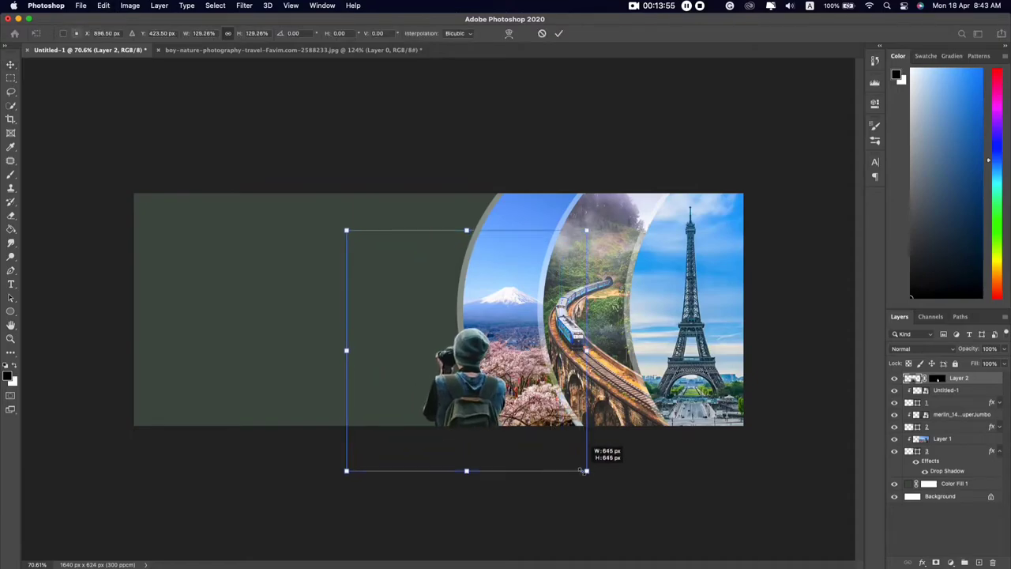
{"action": "left_click_drag", "start_coordinate": [558, 440], "coordinate": [593, 477]}
{"action": "left_click_drag", "start_coordinate": [462, 394], "coordinate": [433, 365]}
Flip the hiker horizontally to face right and place him beside the Mount Fuji slice
{"action": "right_click", "coordinate": [433, 352]}
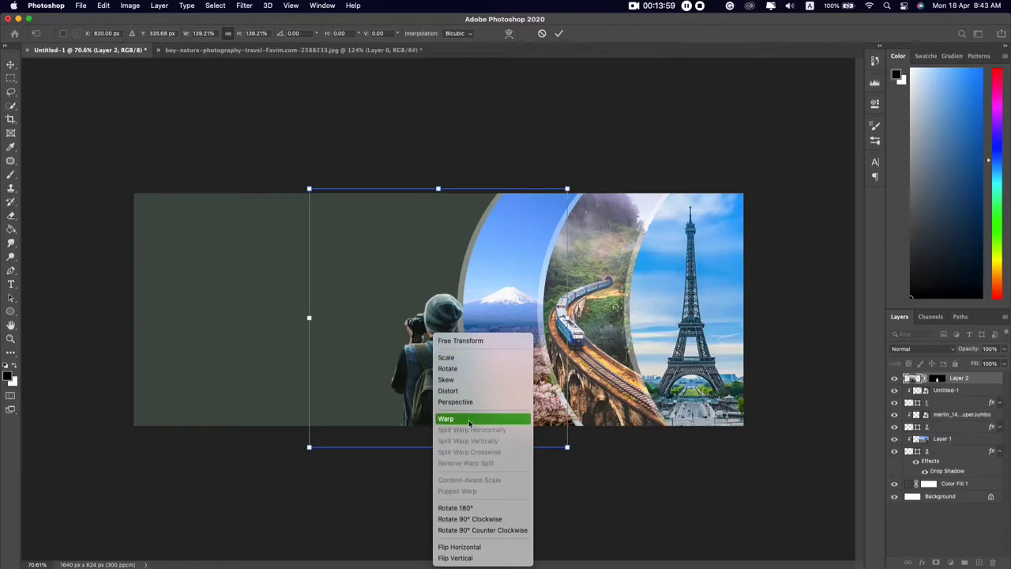
{"action": "left_click", "coordinate": [462, 546]}
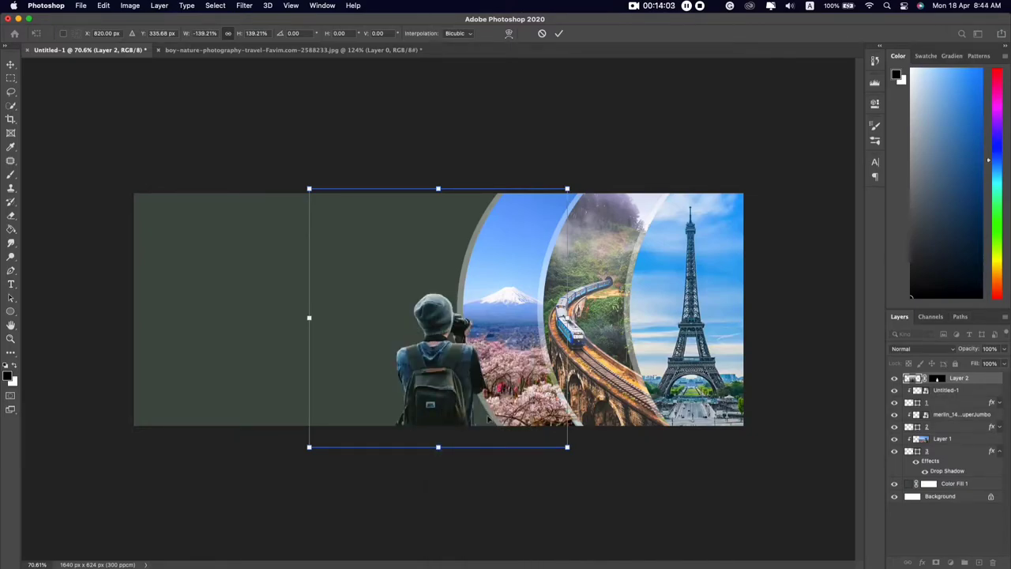
{"action": "left_click_drag", "start_coordinate": [567, 447], "coordinate": [571, 452]}
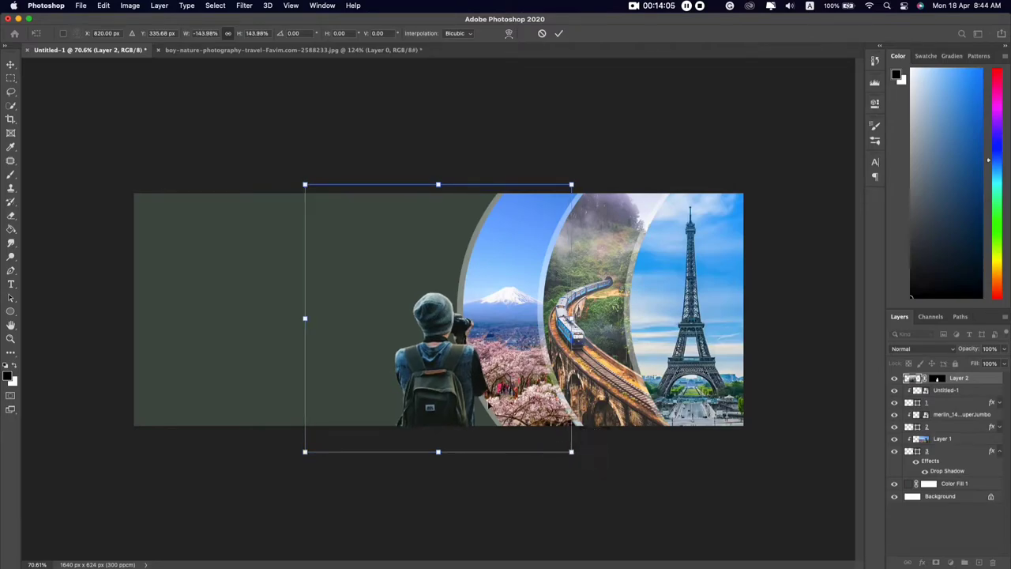
{"action": "mouse_move", "coordinate": [455, 398]}
{"action": "left_mouse_down"}
{"action": "mouse_move", "coordinate": [450, 371]}
{"action": "mouse_move", "coordinate": [443, 381]}
{"action": "left_mouse_up"}
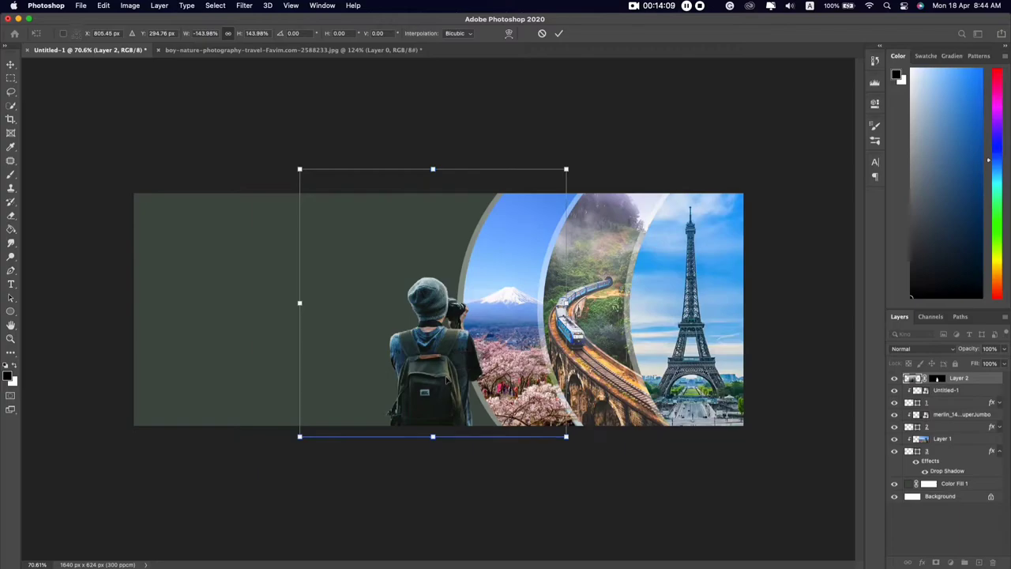
{"action": "key", "text": "Return"}
{"action": "scroll", "coordinate": [461, 398], "scroll_direction": "down", "scroll_amount": 5}
{"action": "scroll", "coordinate": [461, 398], "scroll_direction": "up", "scroll_amount": 5}
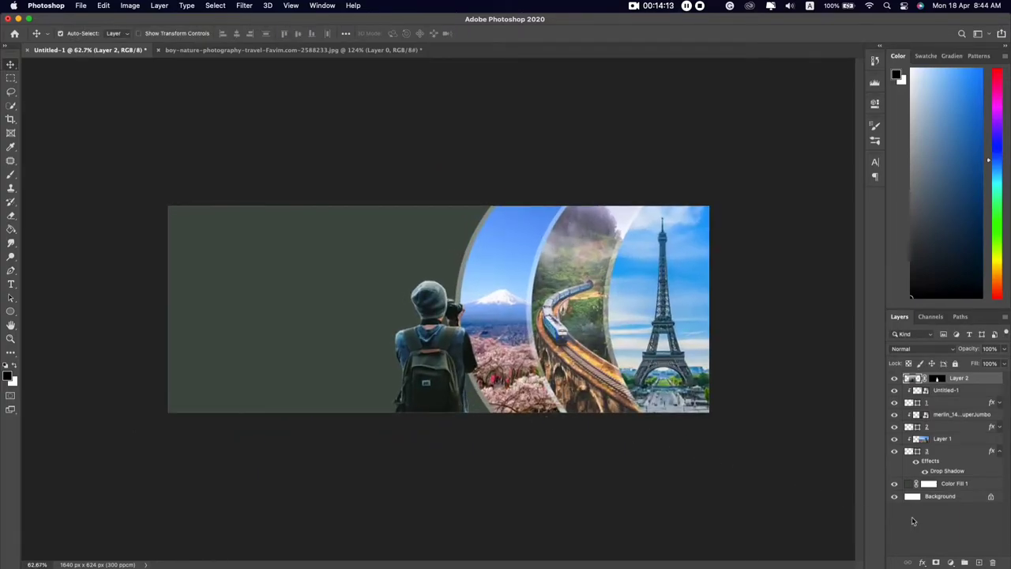
{"action": "left_click", "coordinate": [629, 470]}
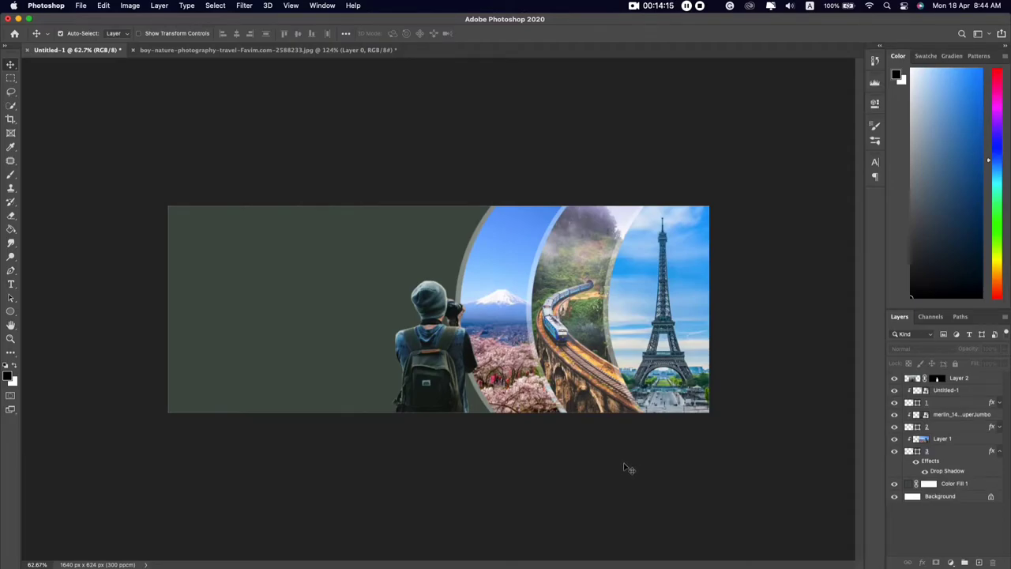
Add a new text layer on the green area with white #ffffff text colour
{"action": "key", "text": "t"}
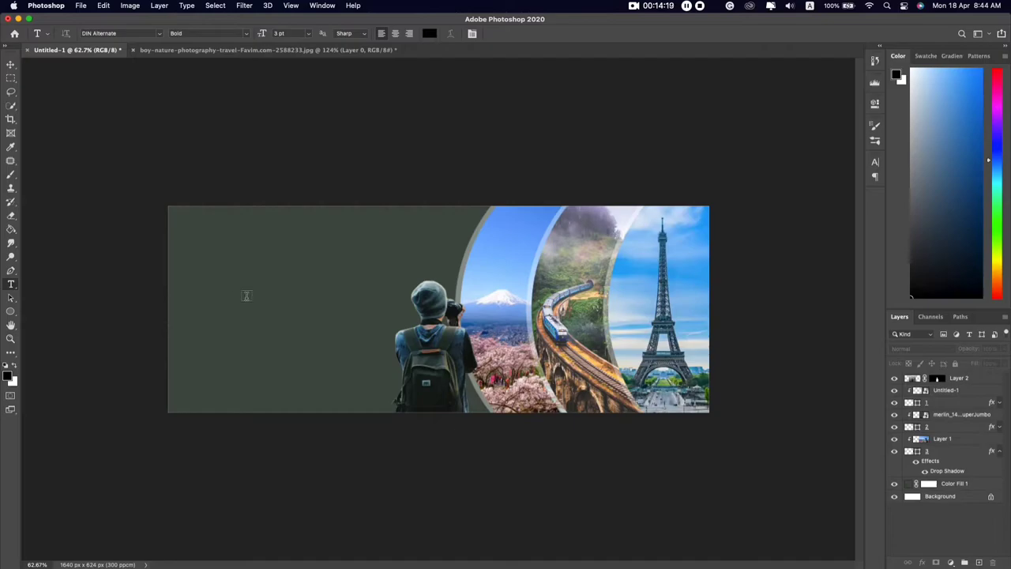
{"action": "left_click", "coordinate": [278, 298]}
{"action": "left_click", "coordinate": [428, 34]}
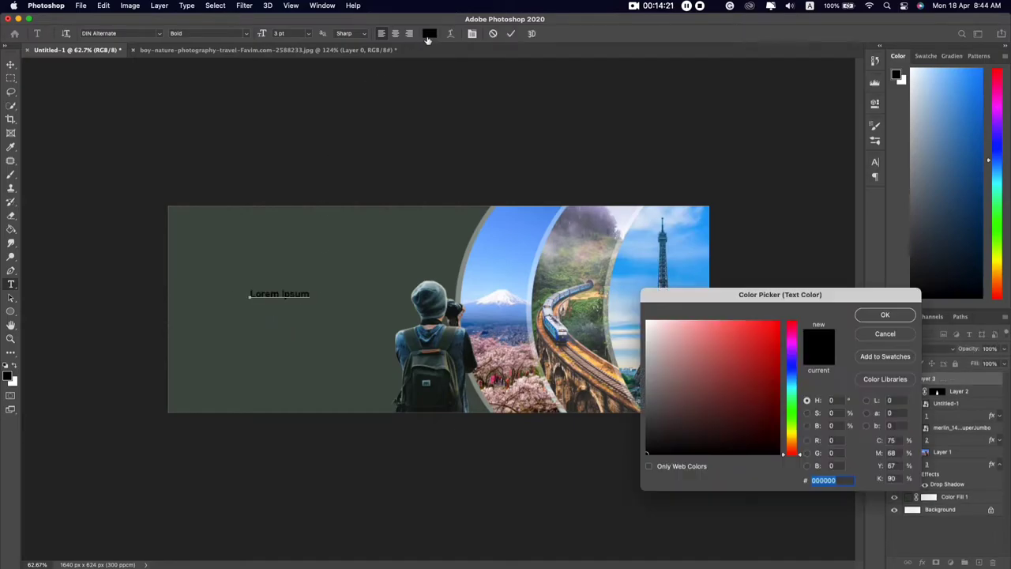
{"action": "type", "text": "ffffff"}
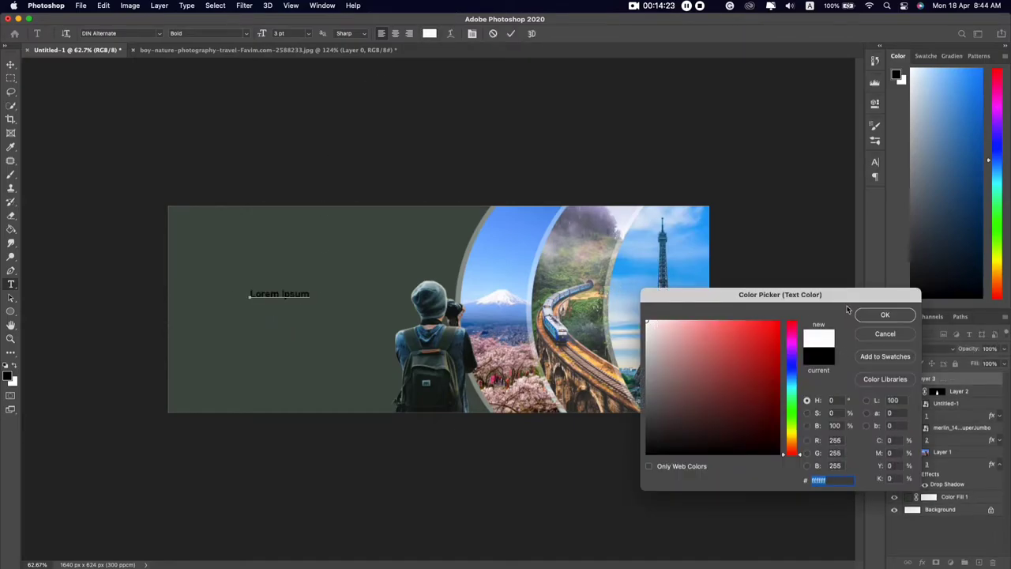
{"action": "left_click", "coordinate": [885, 315]}
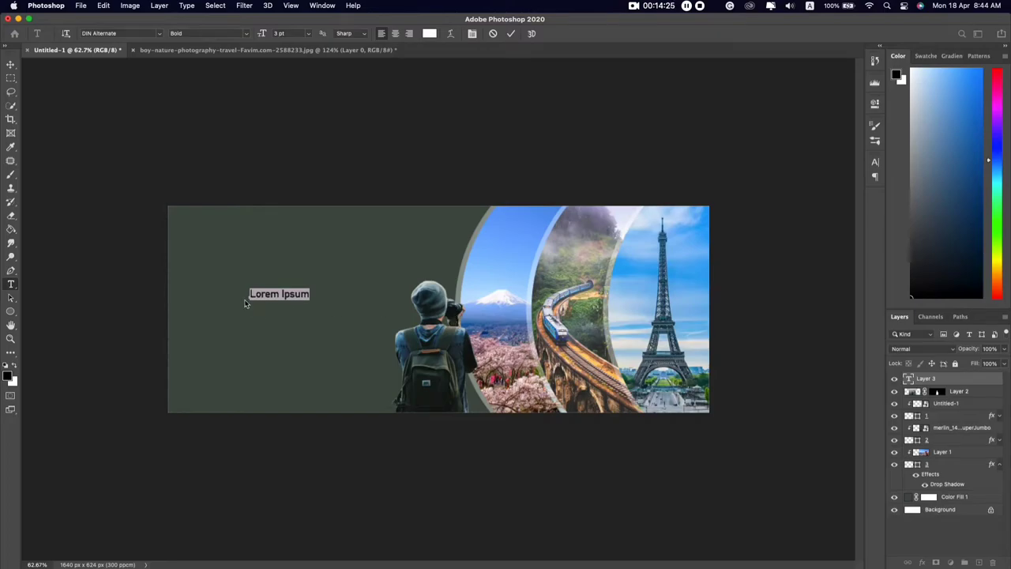
Type the headline TIME FOR TRAVEL, with TRAVEL on its own line
{"action": "left_click", "coordinate": [245, 304]}
{"action": "type", "text": "TIMEFOR"}
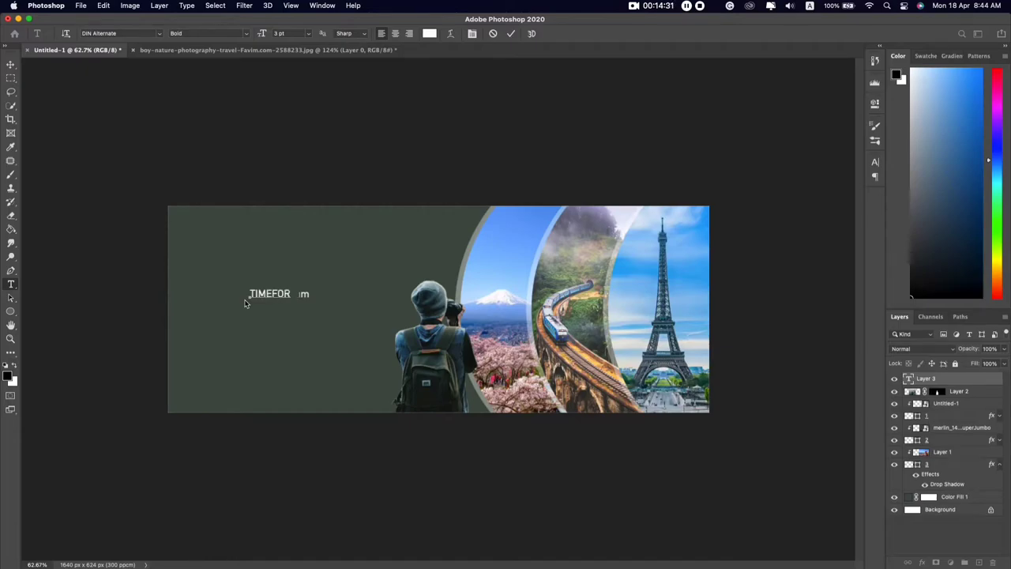
{"action": "type", "text": "E"}
{"action": "type", "text": "L"}
{"action": "key", "text": "BackSpace"}
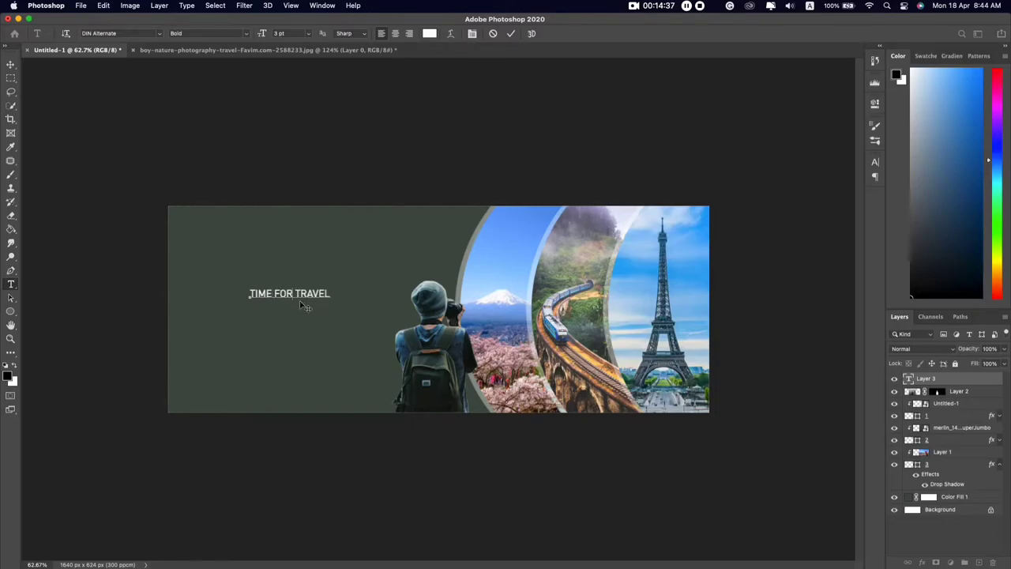
{"action": "key", "text": "Return"}
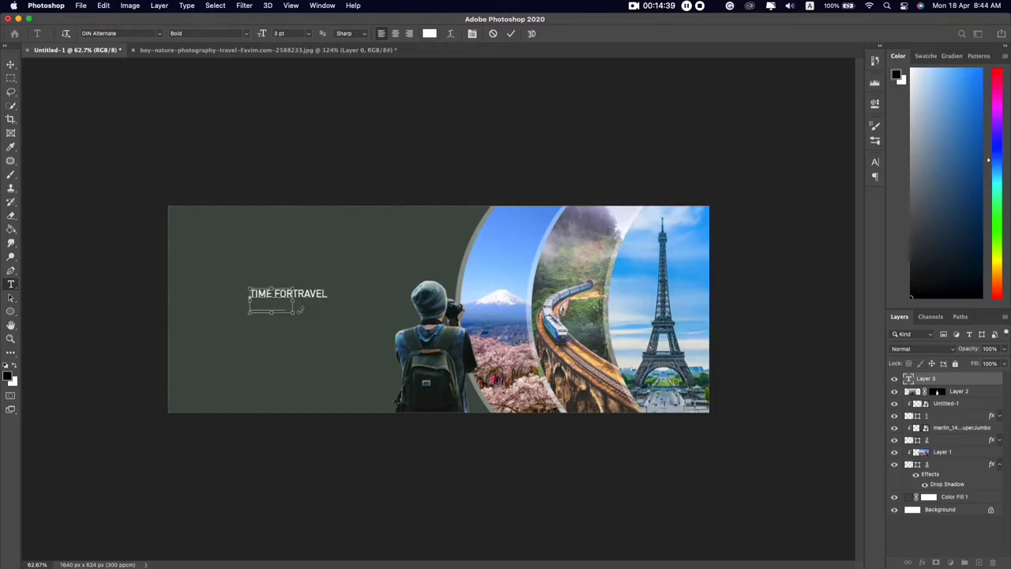
Enlarge the headline to 9 pt and move it left and down
{"action": "key", "text": "super+a"}
{"action": "left_click", "coordinate": [261, 35]}
{"action": "left_click_drag", "start_coordinate": [262, 36], "coordinate": [273, 35]}
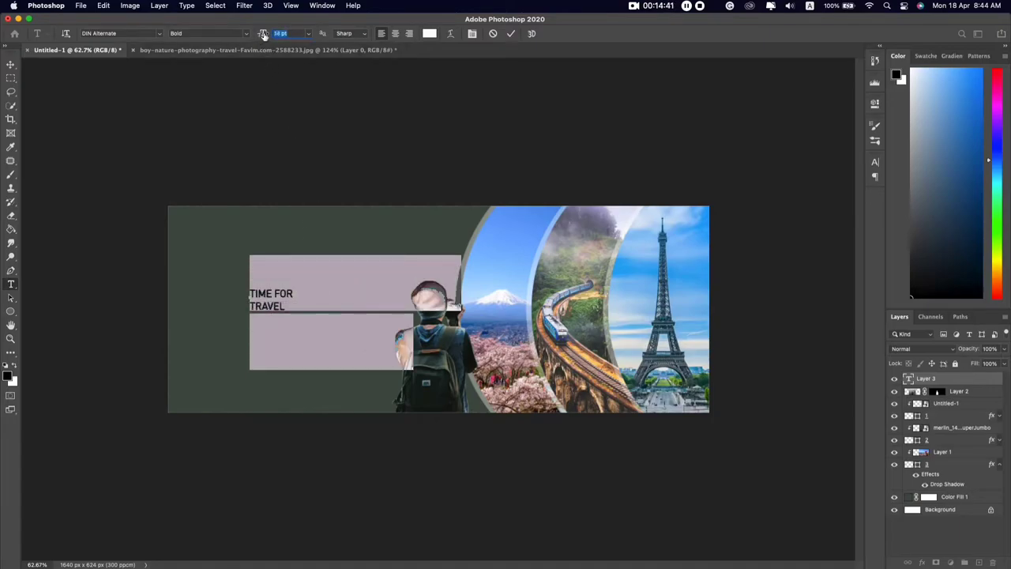
{"action": "left_click", "coordinate": [341, 327]}
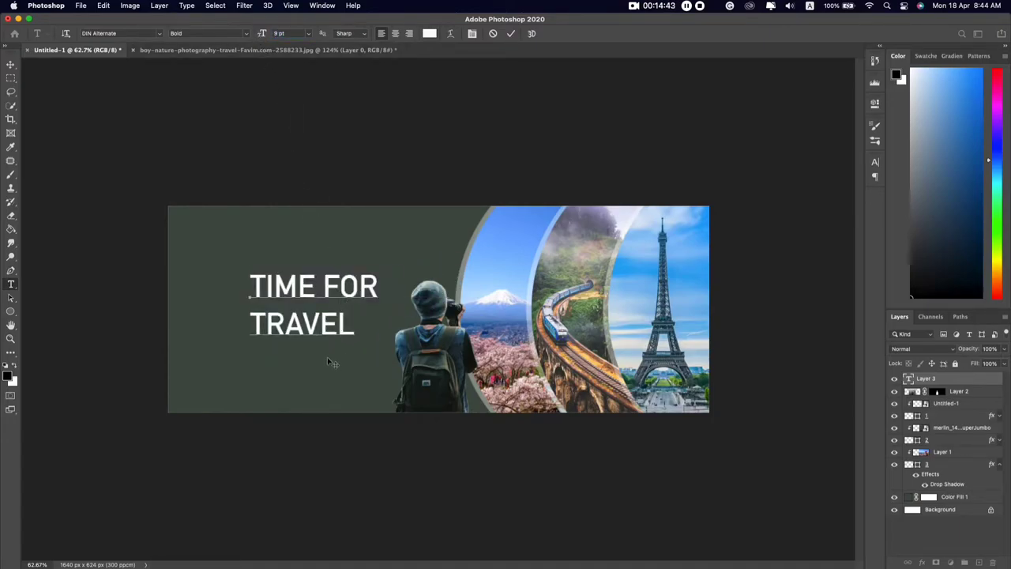
{"action": "left_click_drag", "start_coordinate": [331, 361], "coordinate": [314, 365]}
Right-align the two headline lines and nudge the text block slightly
{"action": "key", "text": "super+a"}
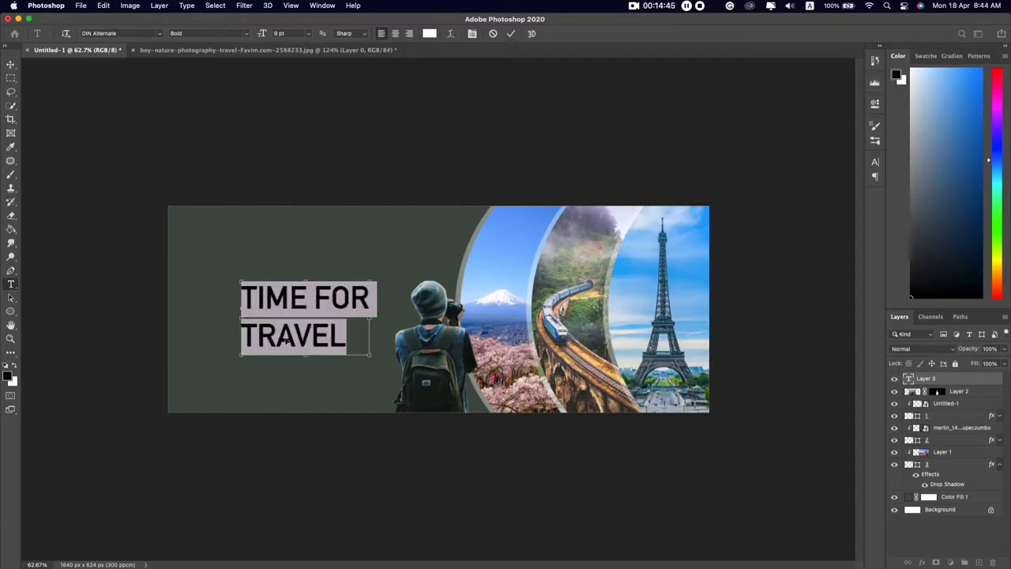
{"action": "left_click", "coordinate": [407, 36]}
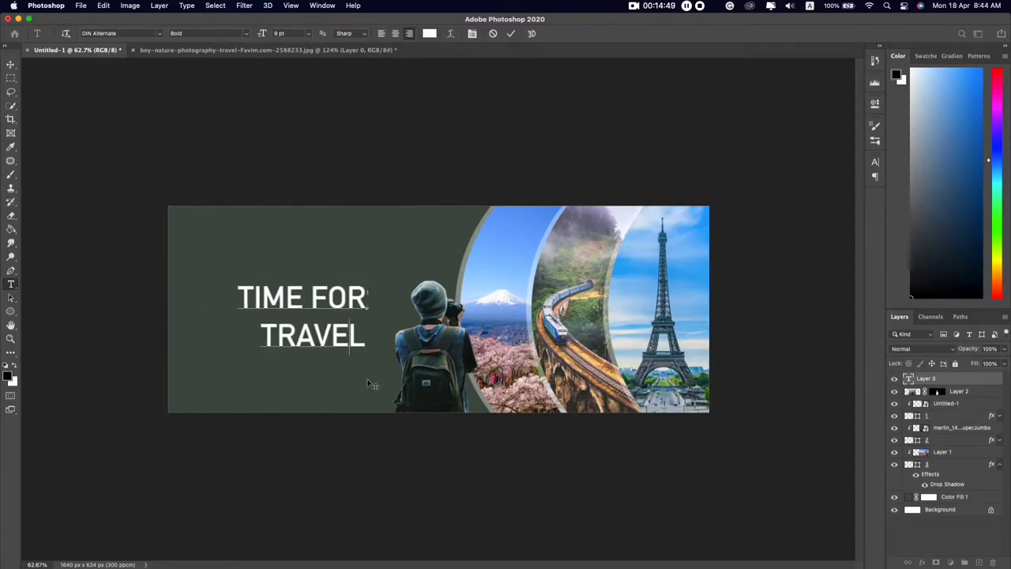
{"action": "left_click_drag", "start_coordinate": [341, 379], "coordinate": [345, 377]}
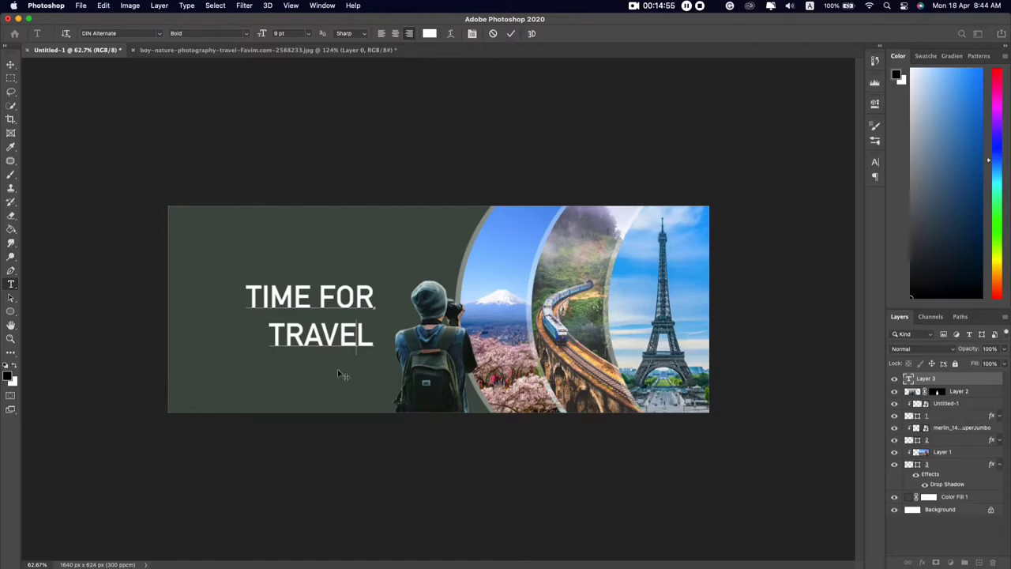
Change the headline font to Futura-Bold
{"action": "key", "text": "ctrl+a"}
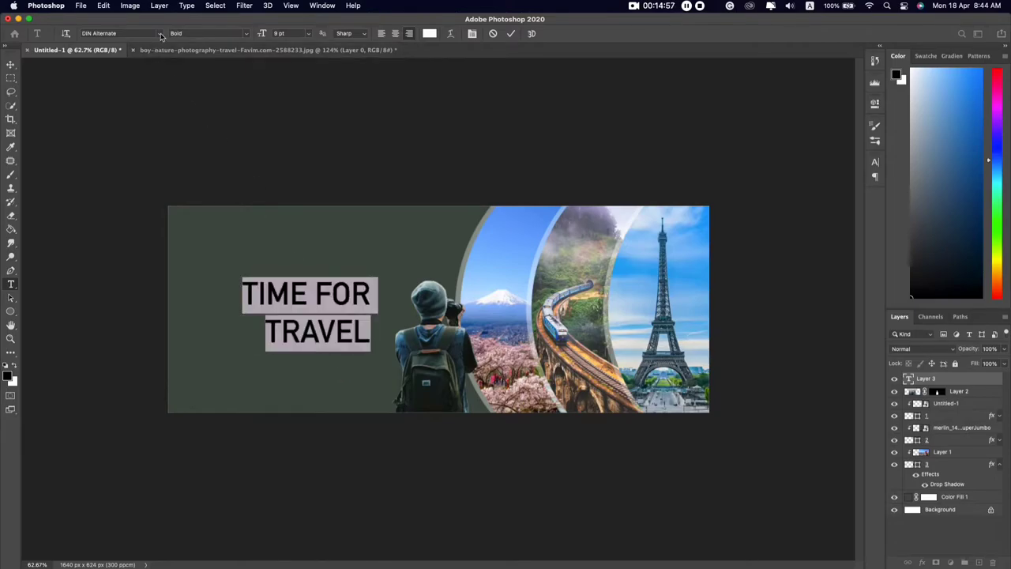
{"action": "left_click", "coordinate": [159, 35]}
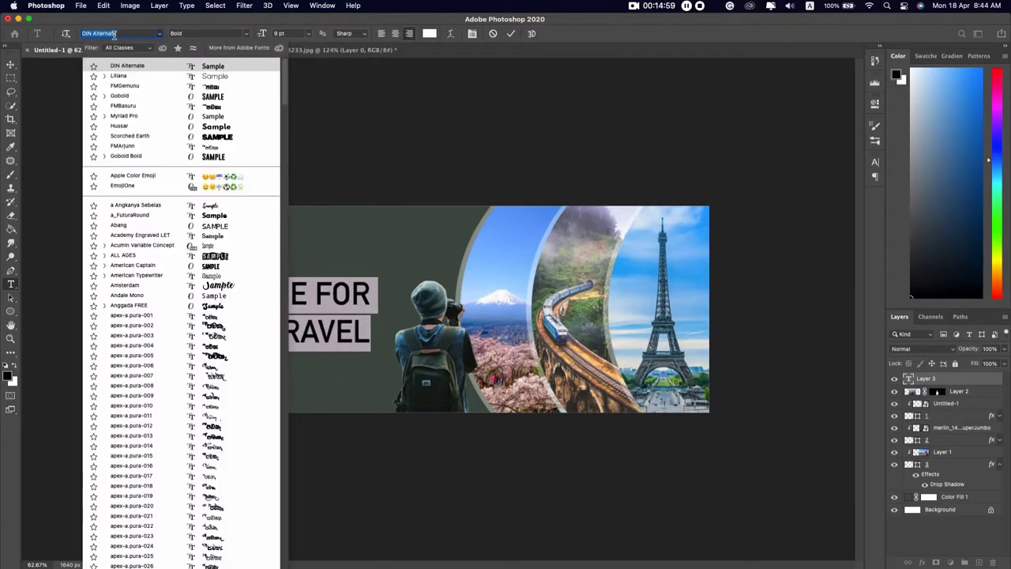
{"action": "type", "text": "f"}
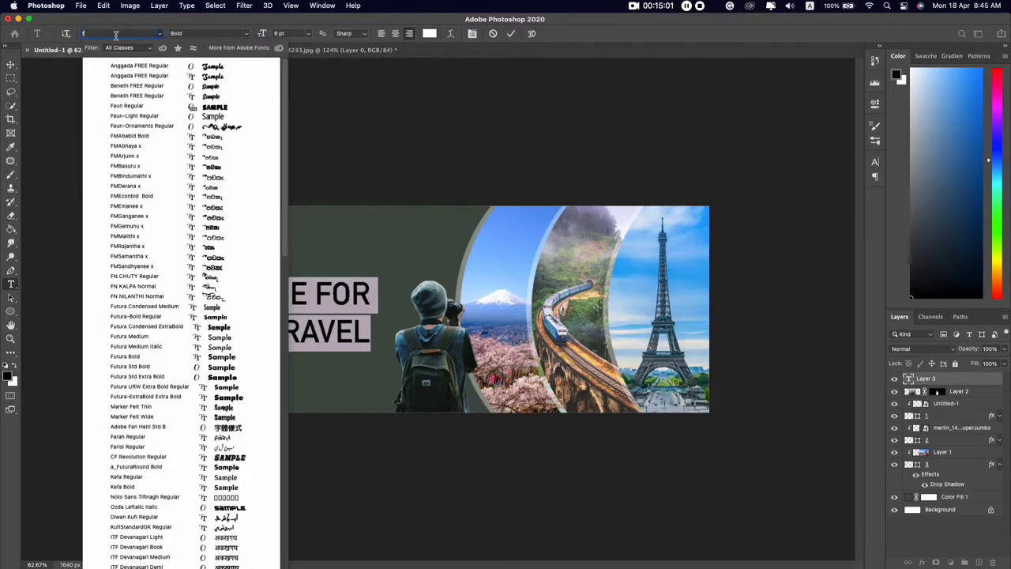
{"action": "type", "text": "utu"}
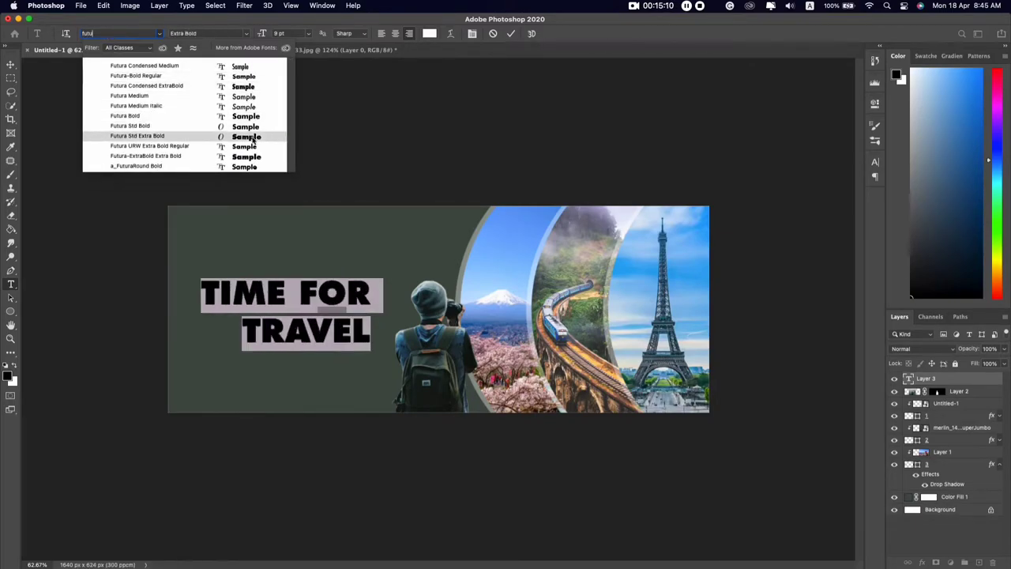
{"action": "left_click", "coordinate": [255, 127]}
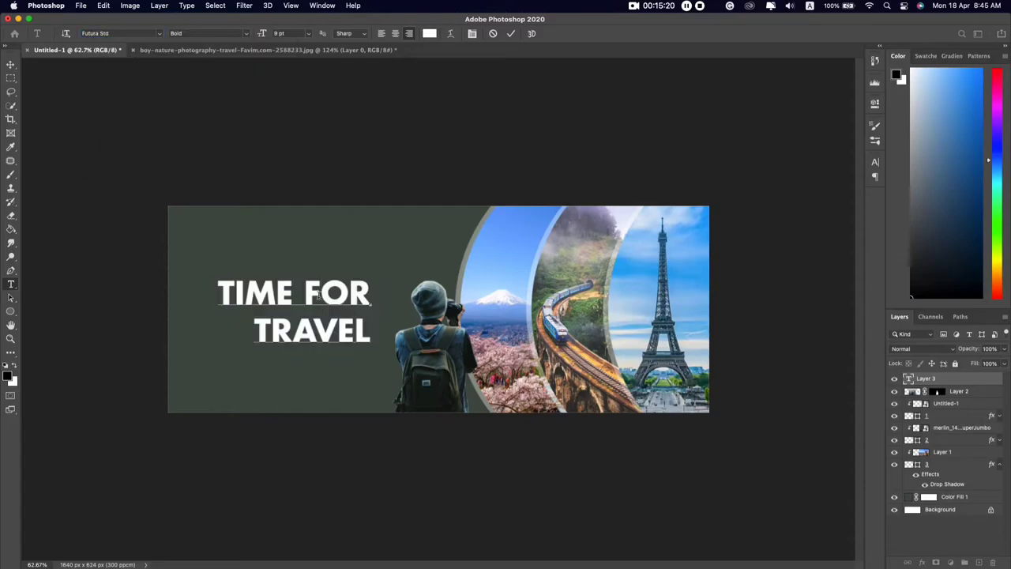
{"action": "left_click", "coordinate": [159, 35]}
{"action": "left_click", "coordinate": [184, 117]}
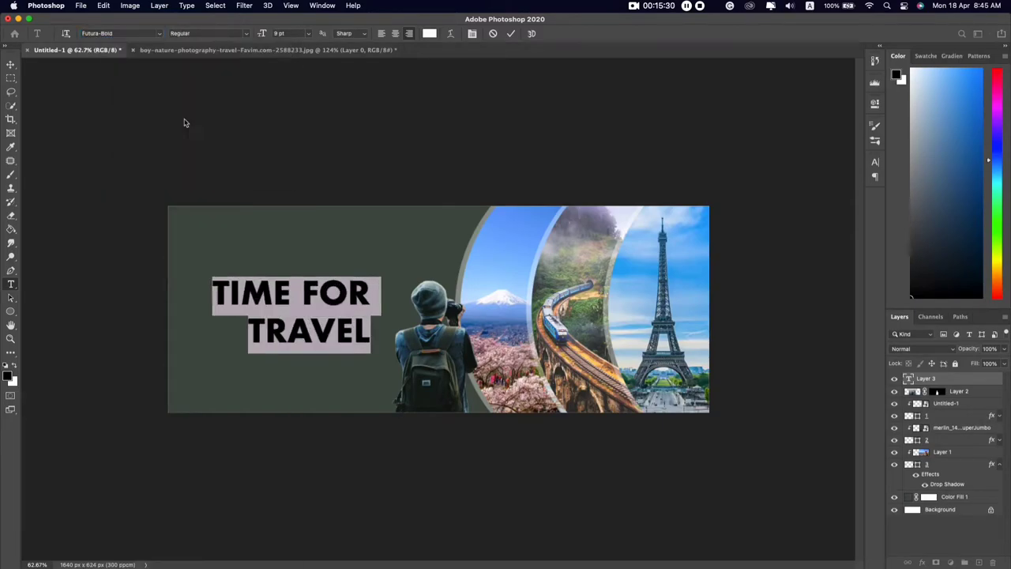
{"action": "left_click", "coordinate": [318, 296]}
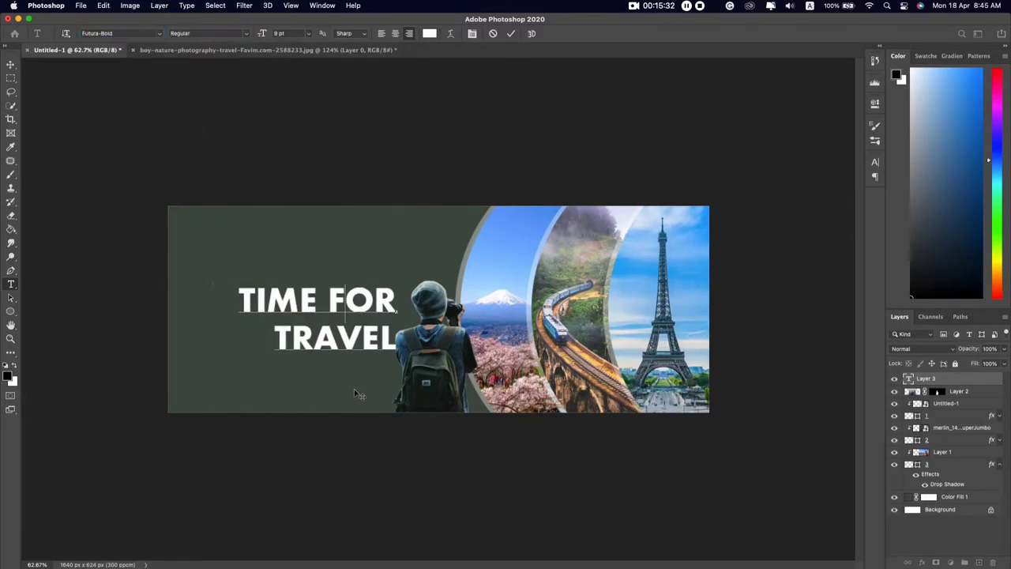
{"action": "key", "text": "ctrl+a"}
Reduce the headline's leading to 8.87 pt and commit the TIME FOR TRAVEL text
{"action": "left_click", "coordinate": [874, 162]}
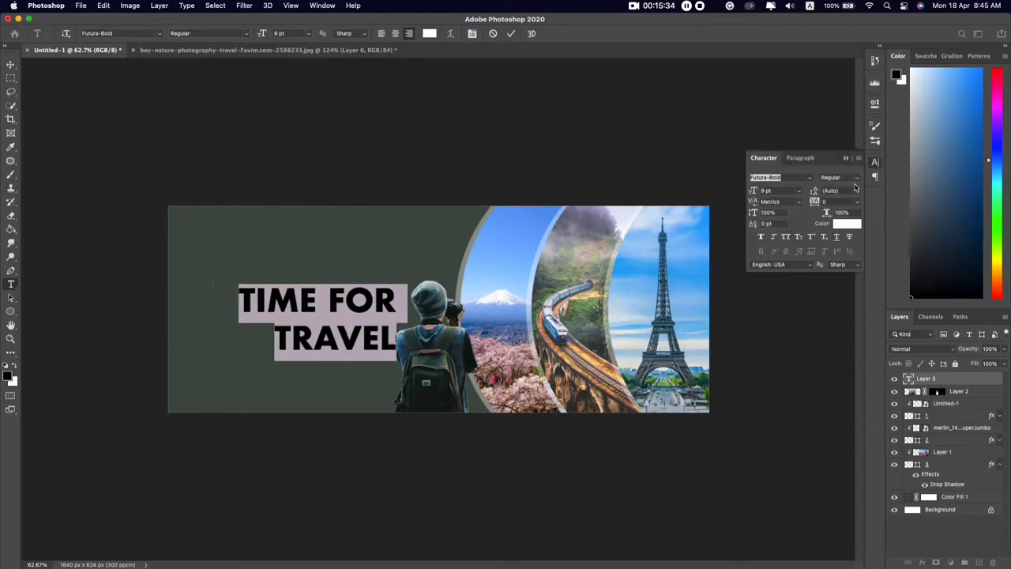
{"action": "left_click_drag", "start_coordinate": [818, 193], "coordinate": [814, 199]}
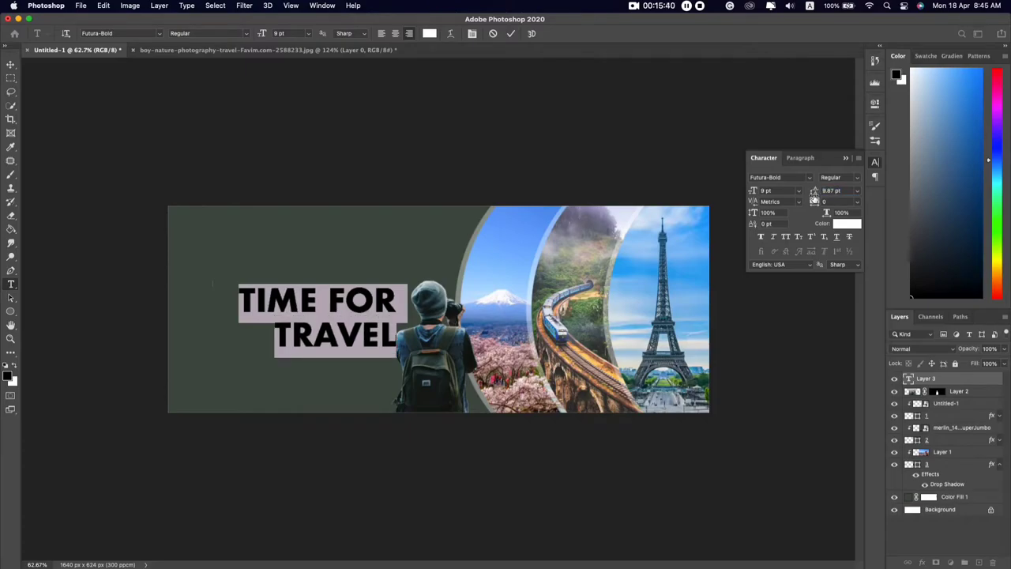
{"action": "left_click_drag", "start_coordinate": [814, 197], "coordinate": [813, 193]}
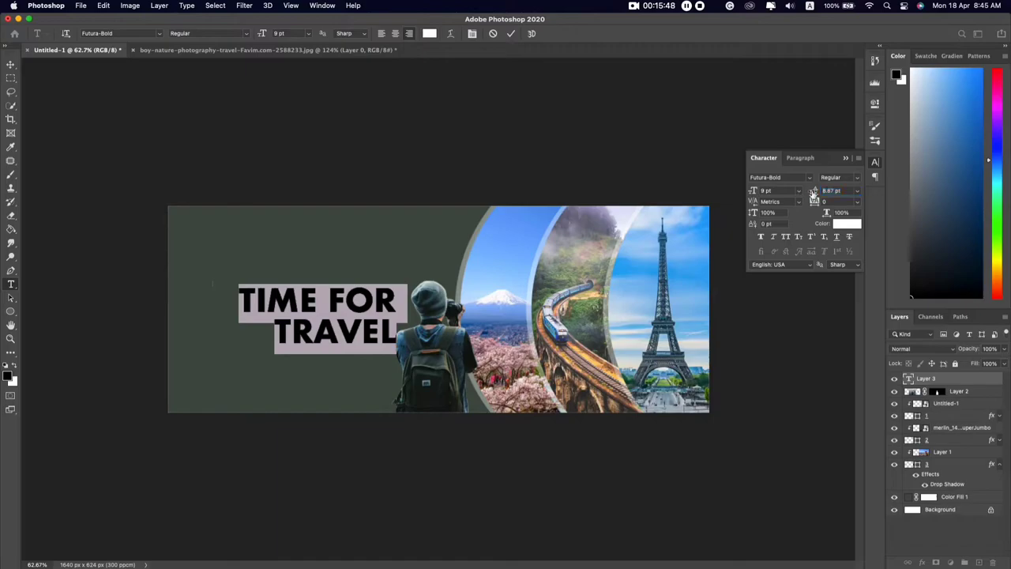
{"action": "left_click", "coordinate": [846, 158]}
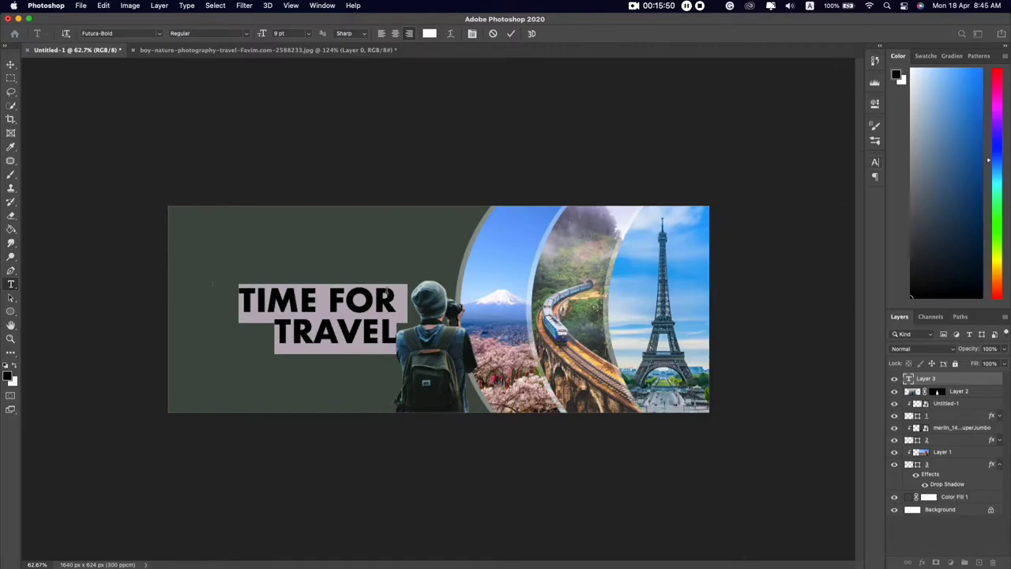
{"action": "key", "text": "super+h"}
{"action": "left_click", "coordinate": [11, 65]}
Scale the headline to about 119% and shift it up and left beside the hiker
{"action": "key", "text": "super+t"}
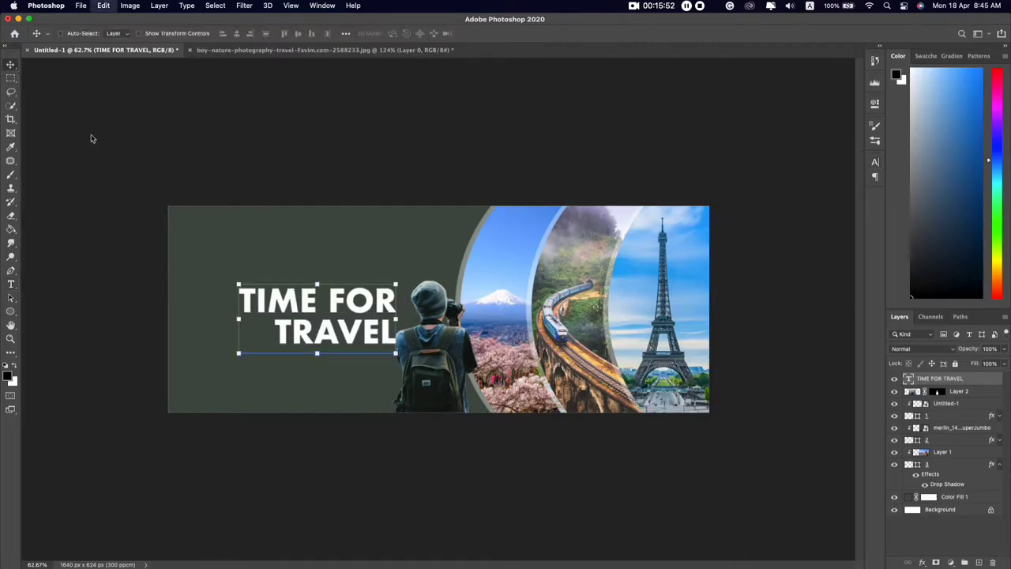
{"action": "left_click_drag", "start_coordinate": [395, 354], "coordinate": [410, 361]}
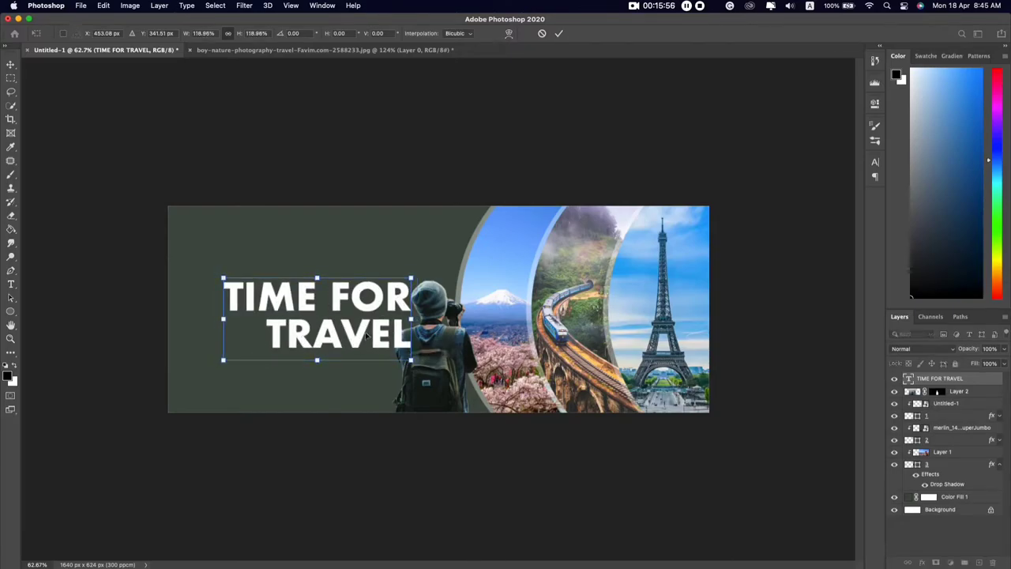
{"action": "left_click_drag", "start_coordinate": [362, 326], "coordinate": [350, 314]}
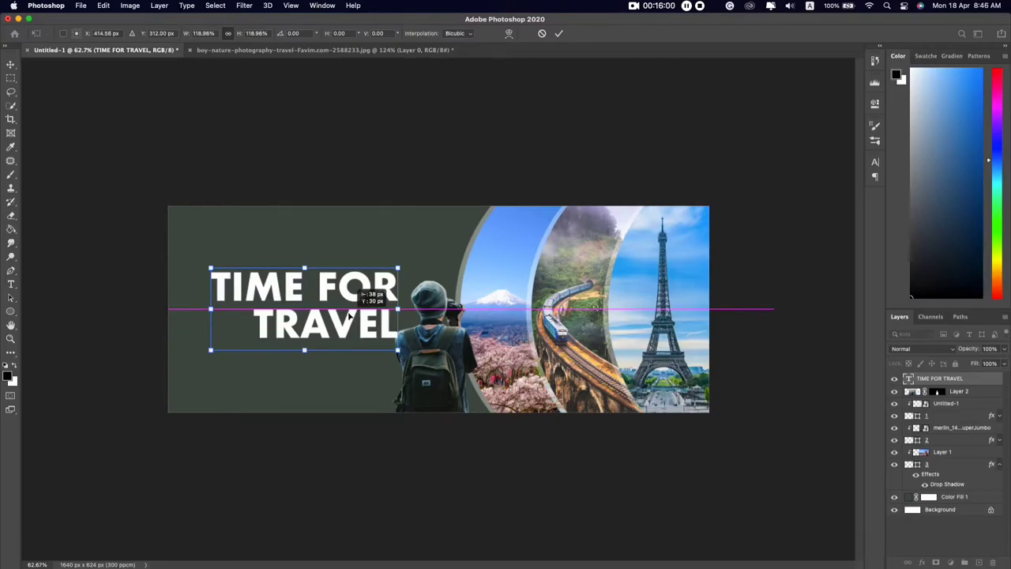
{"action": "left_click_drag", "start_coordinate": [350, 314], "coordinate": [348, 320]}
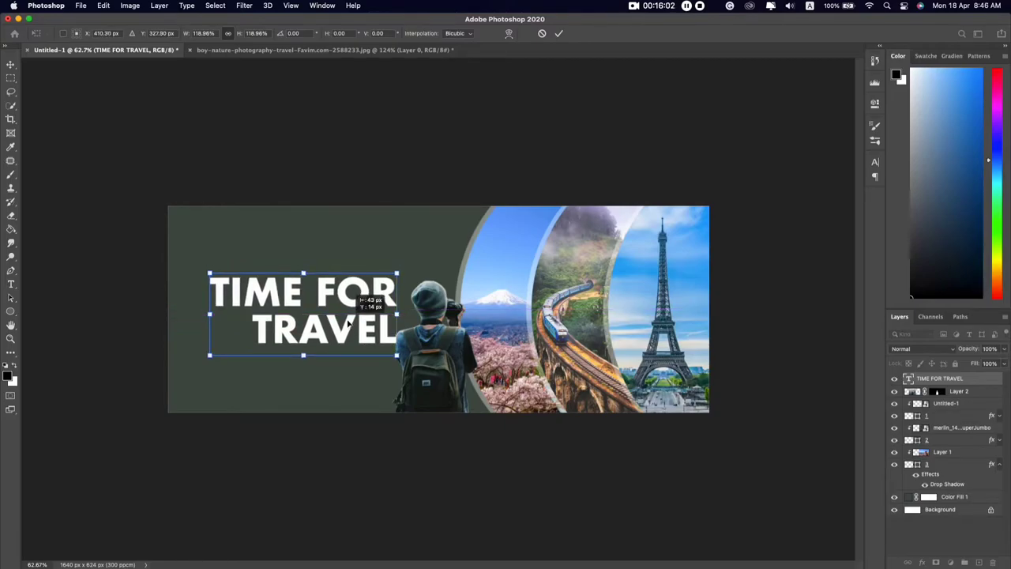
{"action": "key", "text": "Return"}
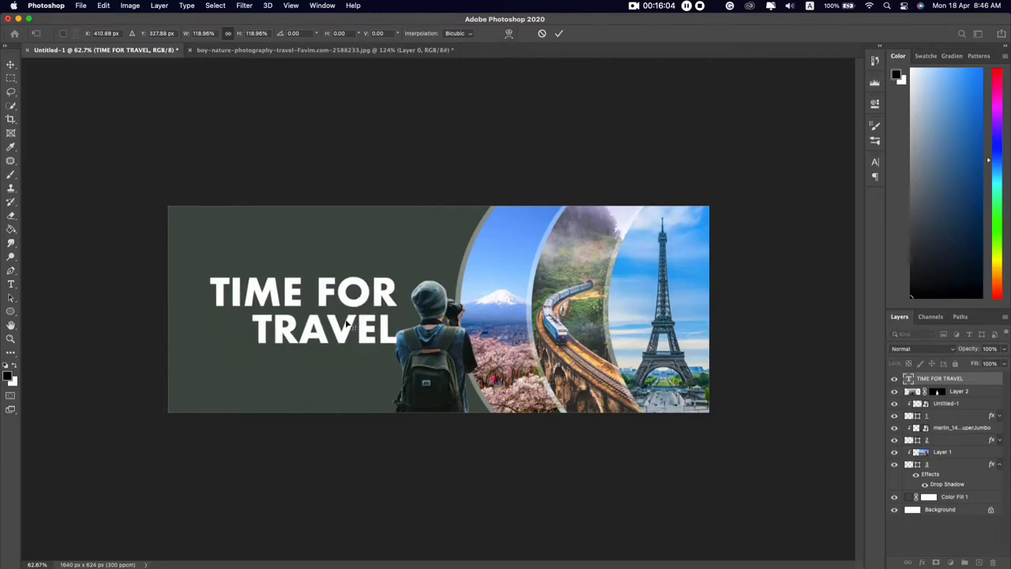
{"action": "left_click", "coordinate": [431, 364]}
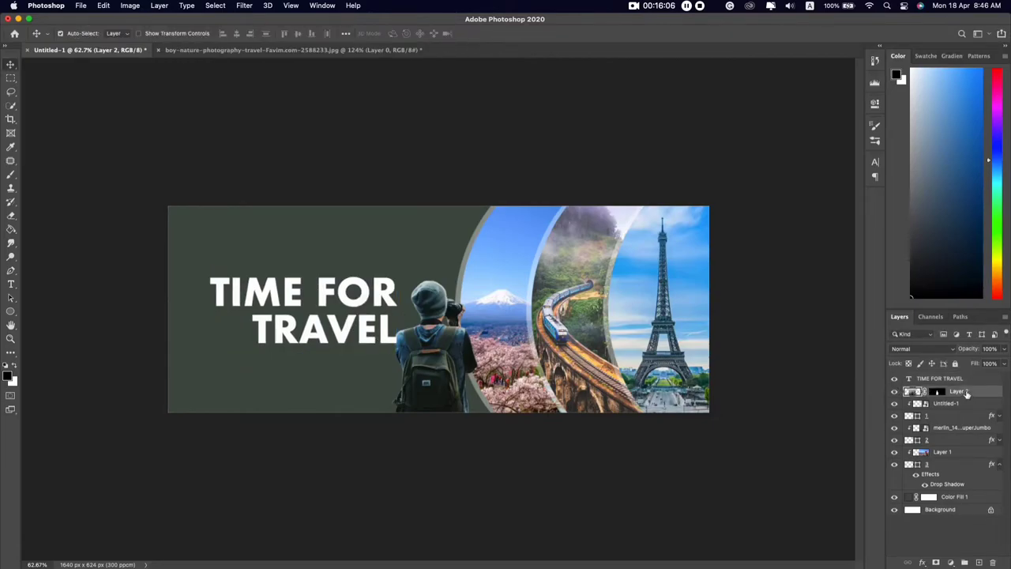
Move Layer 2 above the headline and add a 4 pt 'LETS EXPLORE THE WORLD' line above TIME FOR
{"action": "left_click_drag", "start_coordinate": [967, 393], "coordinate": [964, 376]}
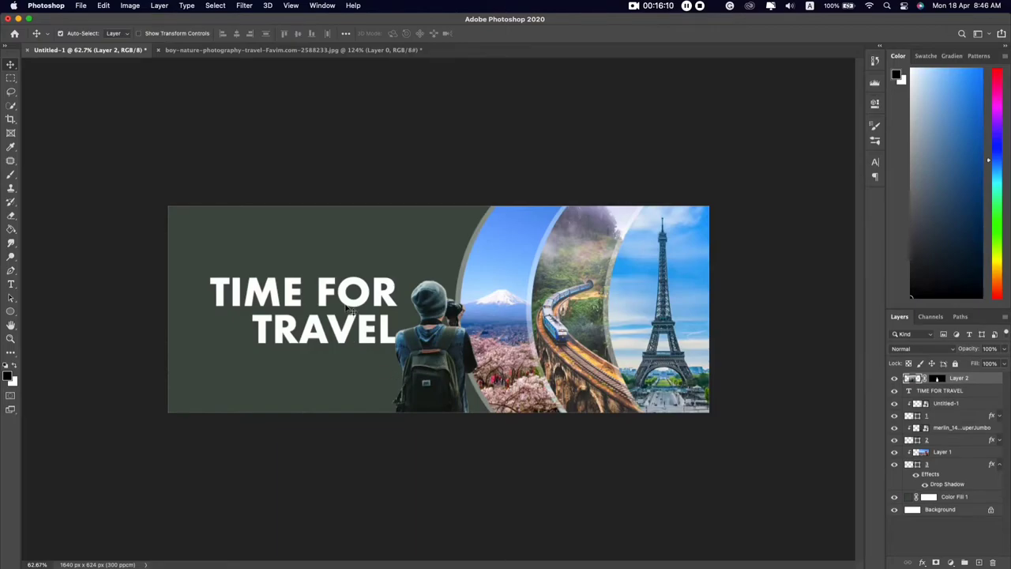
{"action": "key", "text": "t"}
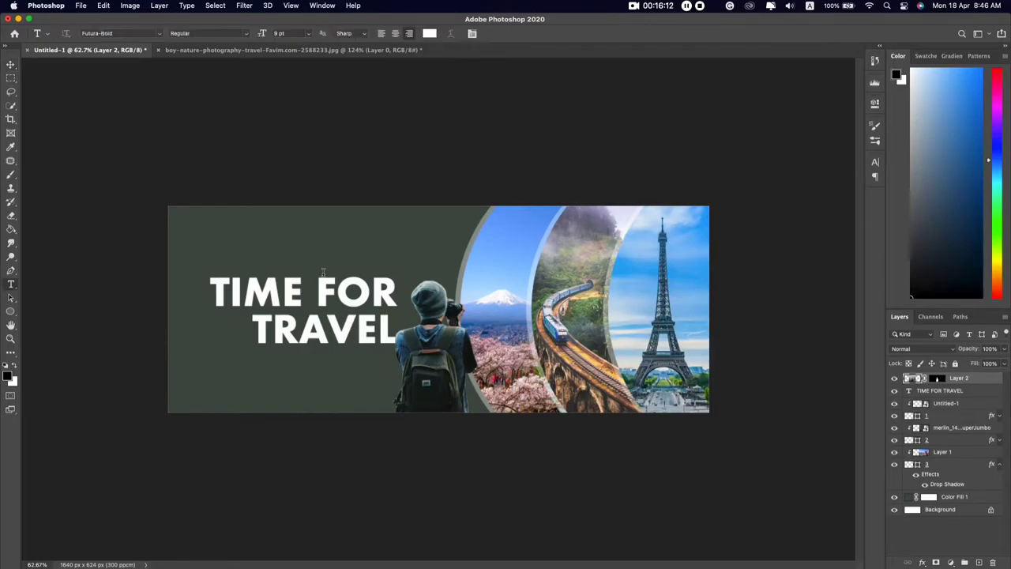
{"action": "left_click", "coordinate": [308, 258]}
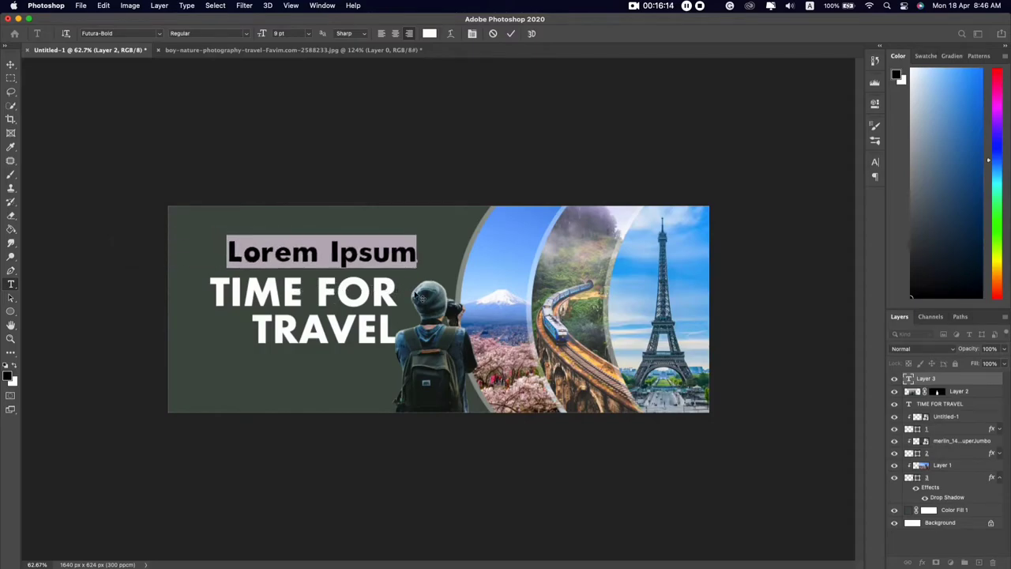
{"action": "type", "text": "LETS E"}
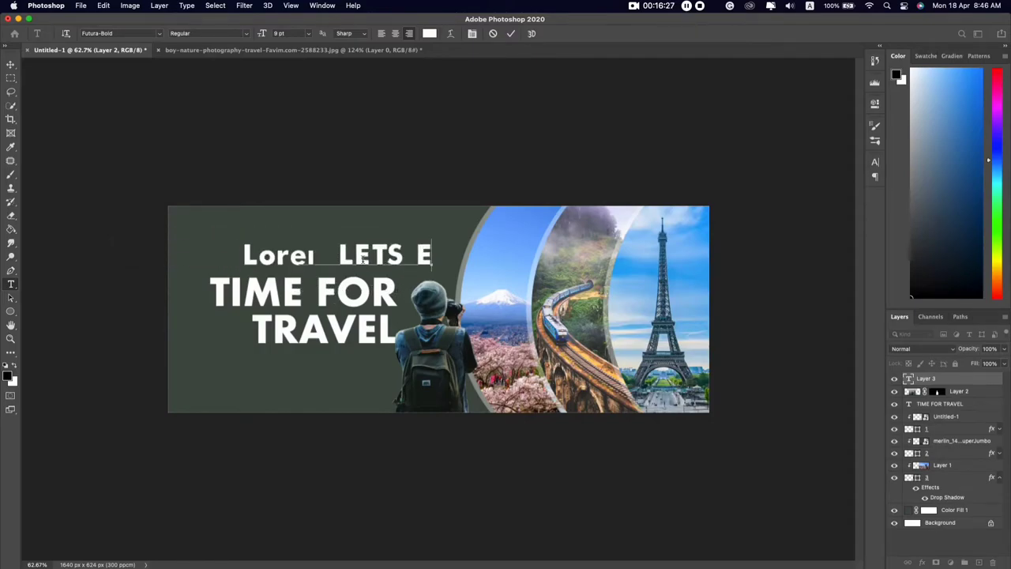
{"action": "type", "text": "XPLORE THE WORL"}
{"action": "key", "text": "super+a"}
{"action": "type", "text": "D"}
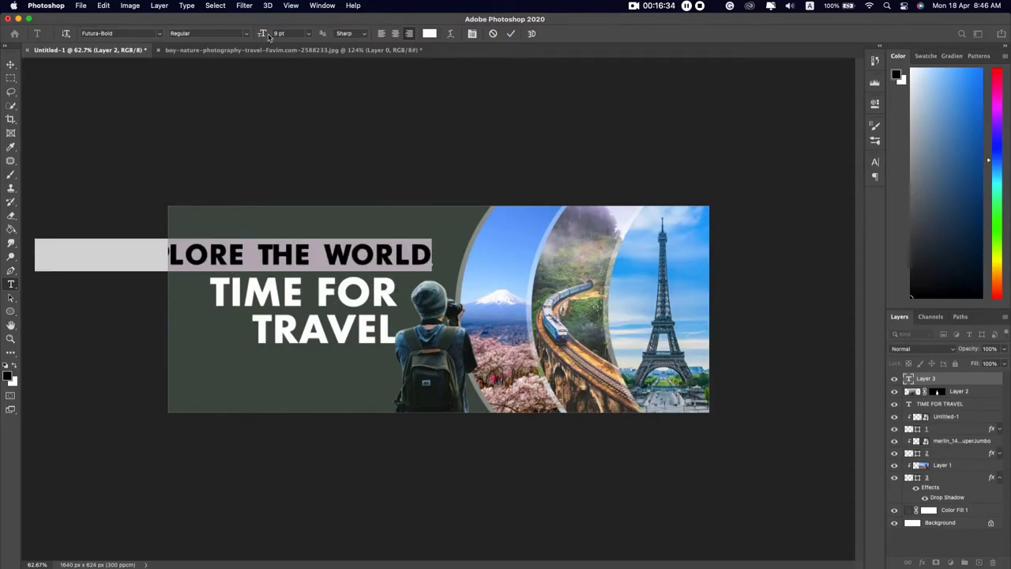
{"action": "left_click_drag", "start_coordinate": [267, 35], "coordinate": [260, 36]}
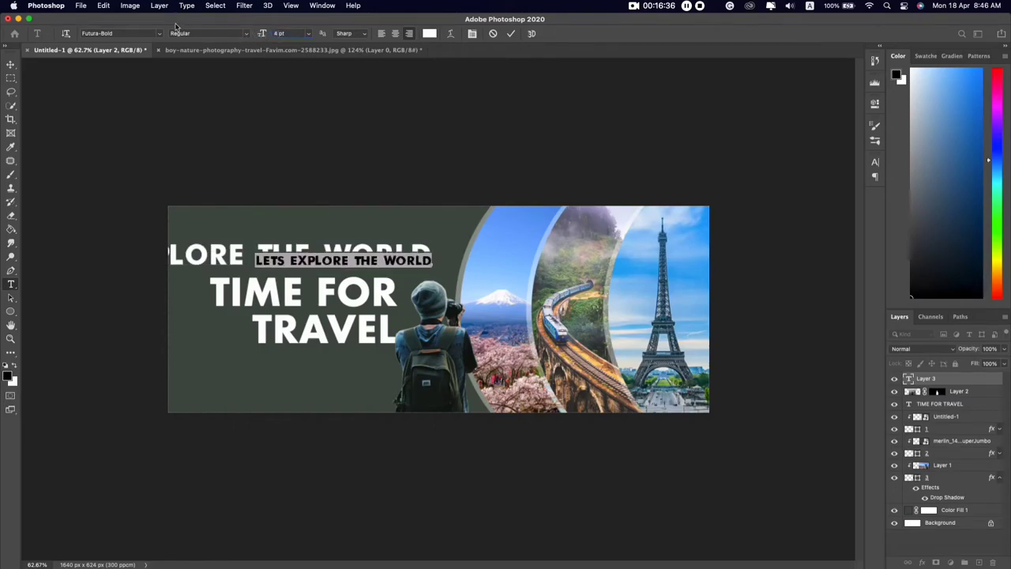
Search the font list for DIN to restyle the subheading
{"action": "left_click", "coordinate": [130, 33]}
{"action": "type", "text": "DNI"}
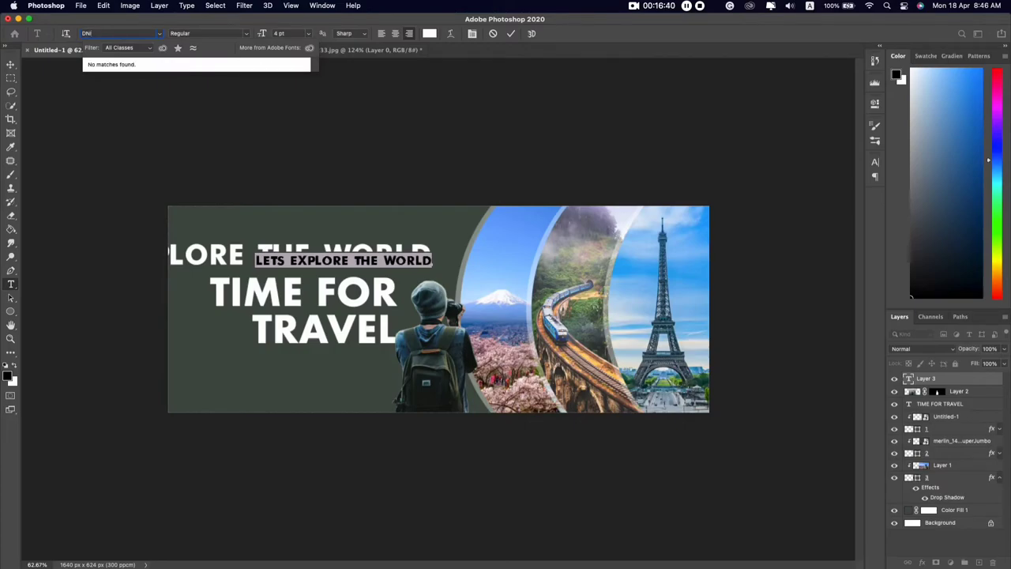
{"action": "key", "text": "BackSpace"}
{"action": "key", "text": "BackSpace"}
{"action": "type", "text": "DIN"}
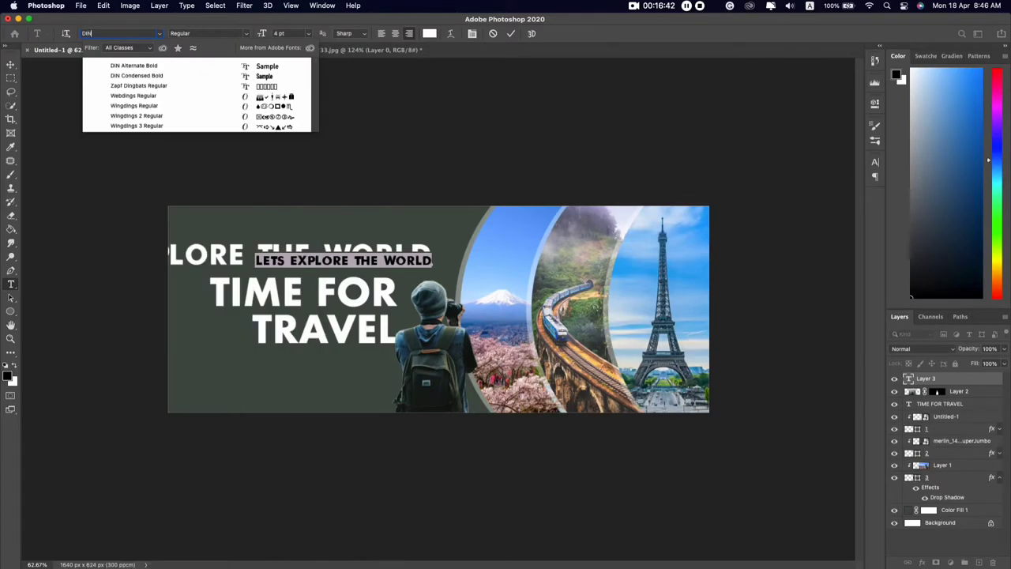
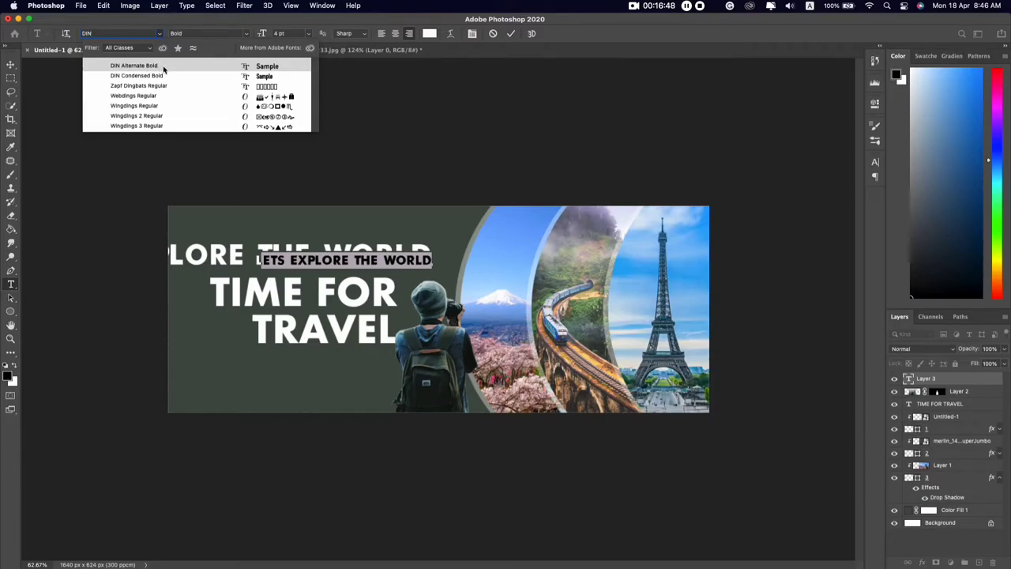
Set the tagline in DIN Alternate Bold and move it toward TIME FOR TRAVEL
{"action": "left_click", "coordinate": [164, 70]}
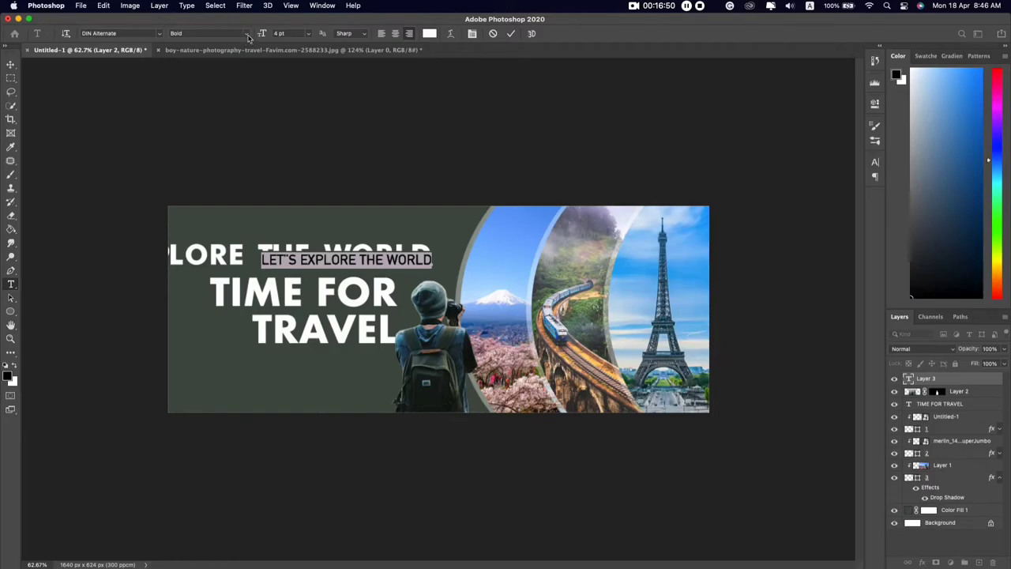
{"action": "left_click", "coordinate": [247, 34]}
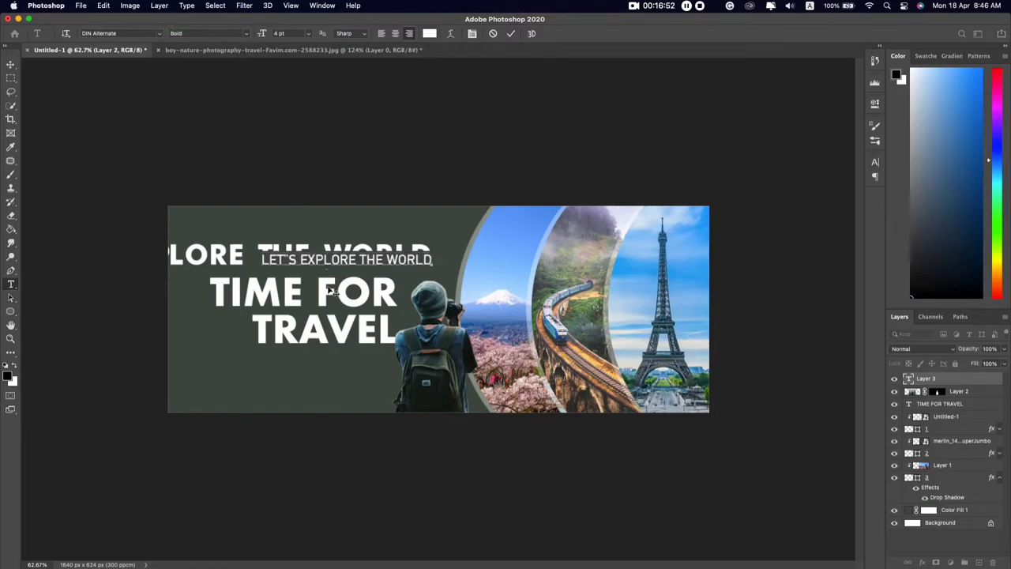
{"action": "mouse_move", "coordinate": [330, 293]}
{"action": "left_mouse_down"}
{"action": "mouse_move", "coordinate": [249, 277]}
{"action": "mouse_move", "coordinate": [306, 297]}
{"action": "left_mouse_up"}
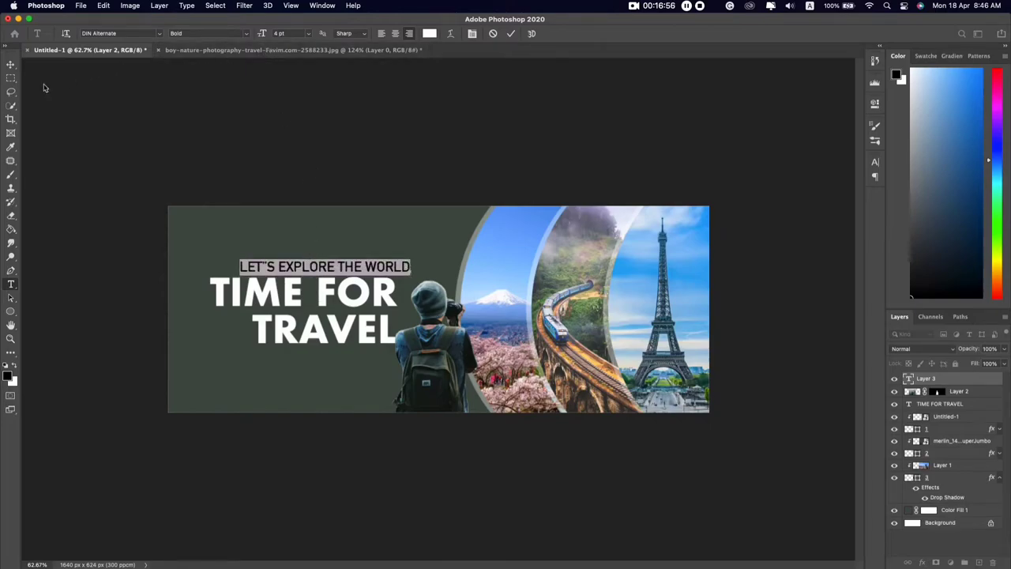
{"action": "left_click", "coordinate": [12, 67]}
Scale the tagline to about 70% and align it above the headline
{"action": "key", "text": "super+t"}
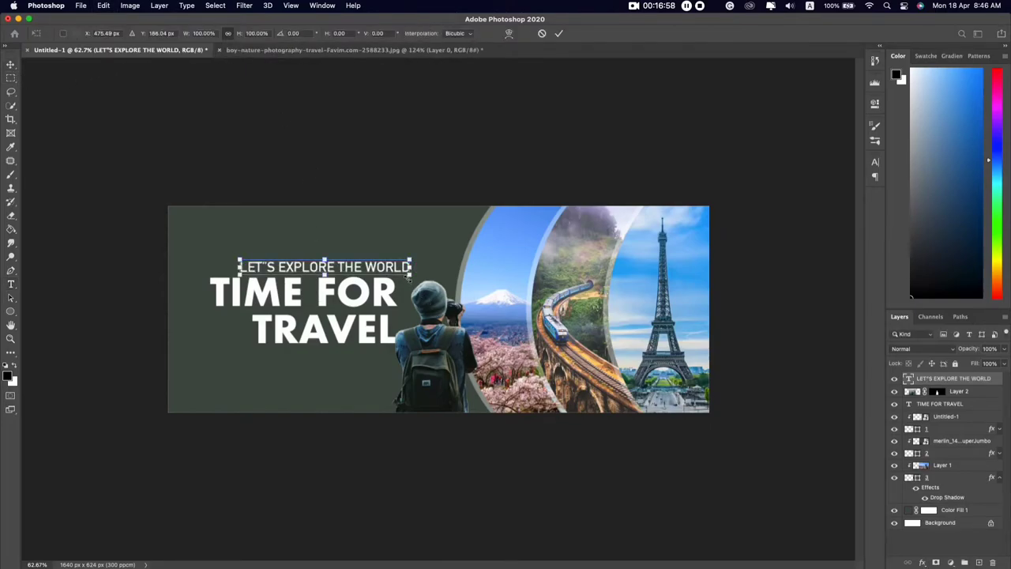
{"action": "left_click_drag", "start_coordinate": [409, 275], "coordinate": [395, 284]}
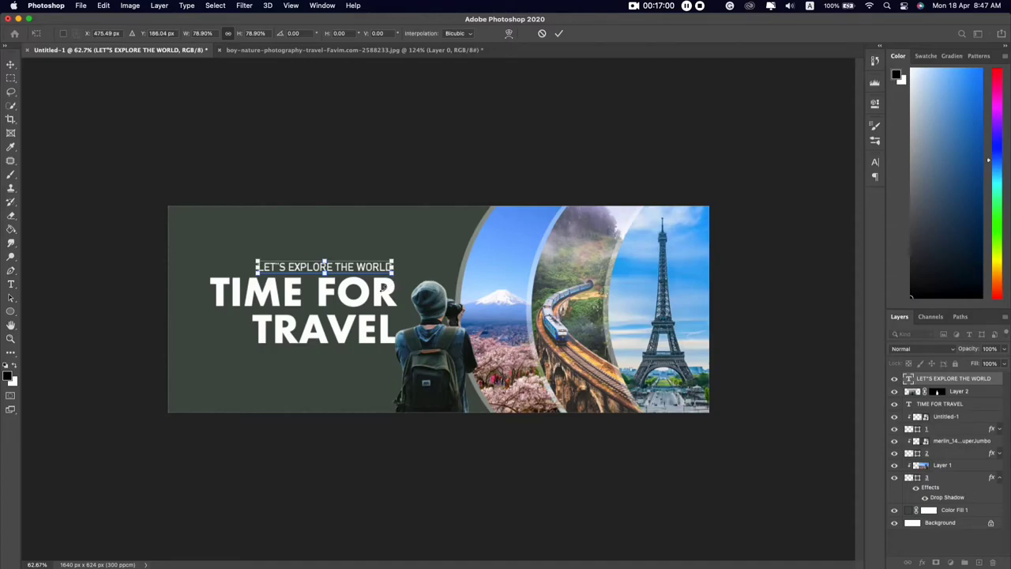
{"action": "mouse_move", "coordinate": [392, 272]}
{"action": "left_mouse_down"}
{"action": "mouse_move", "coordinate": [350, 271]}
{"action": "mouse_move", "coordinate": [362, 270]}
{"action": "left_mouse_up"}
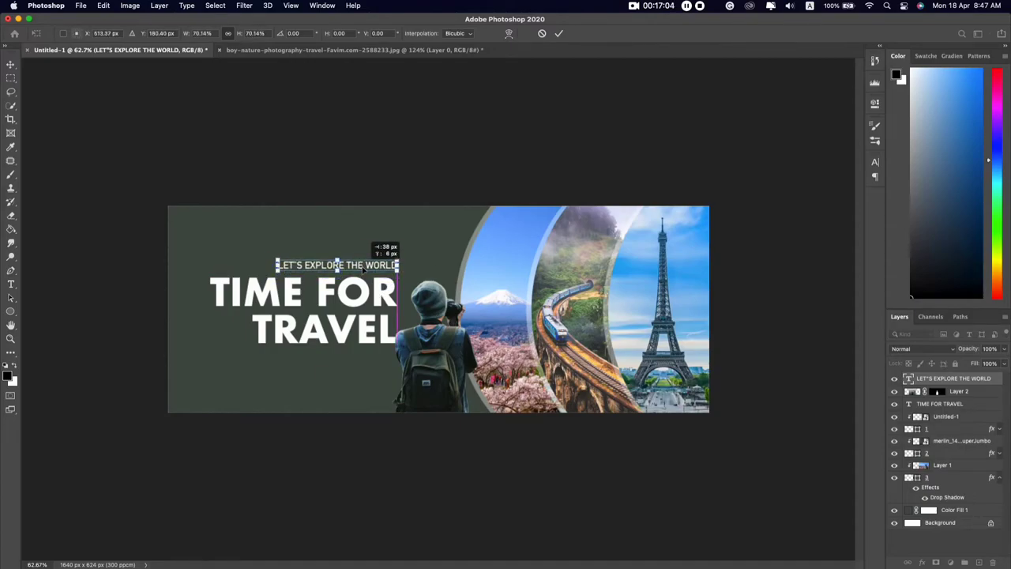
{"action": "key", "text": "Return"}
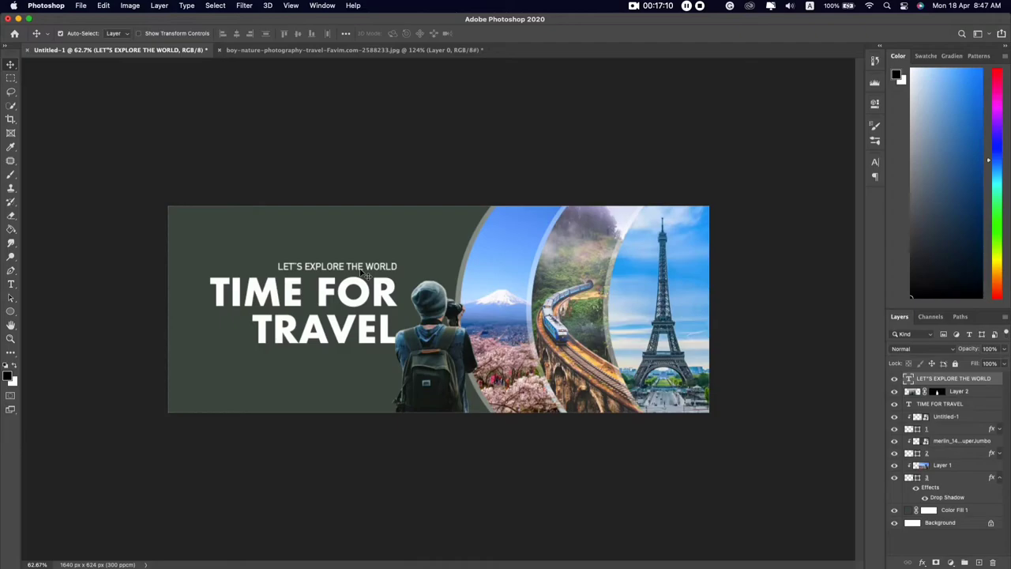
{"action": "left_click_drag", "start_coordinate": [361, 271], "coordinate": [362, 271]}
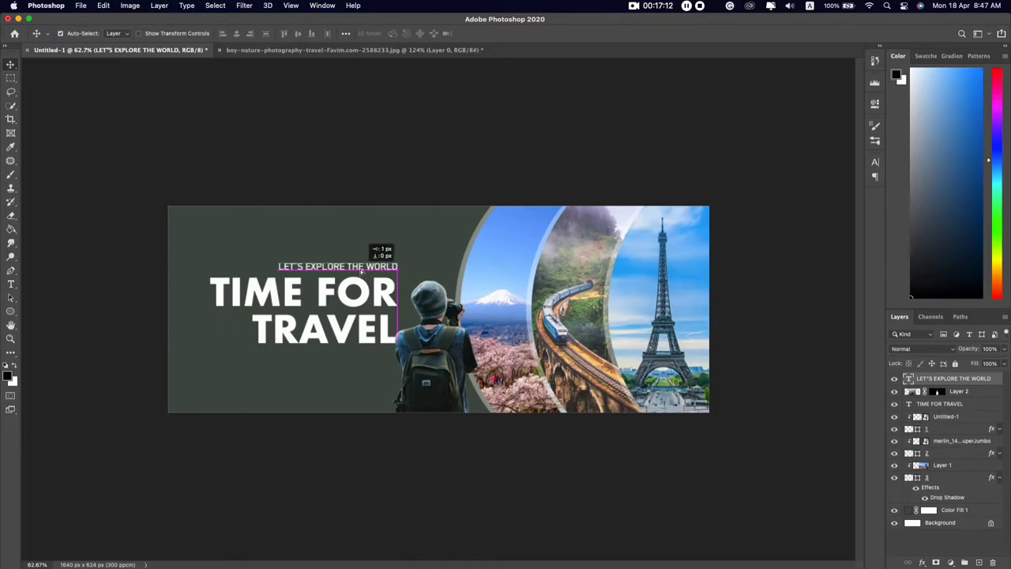
{"action": "left_click_drag", "start_coordinate": [362, 271], "coordinate": [361, 271]}
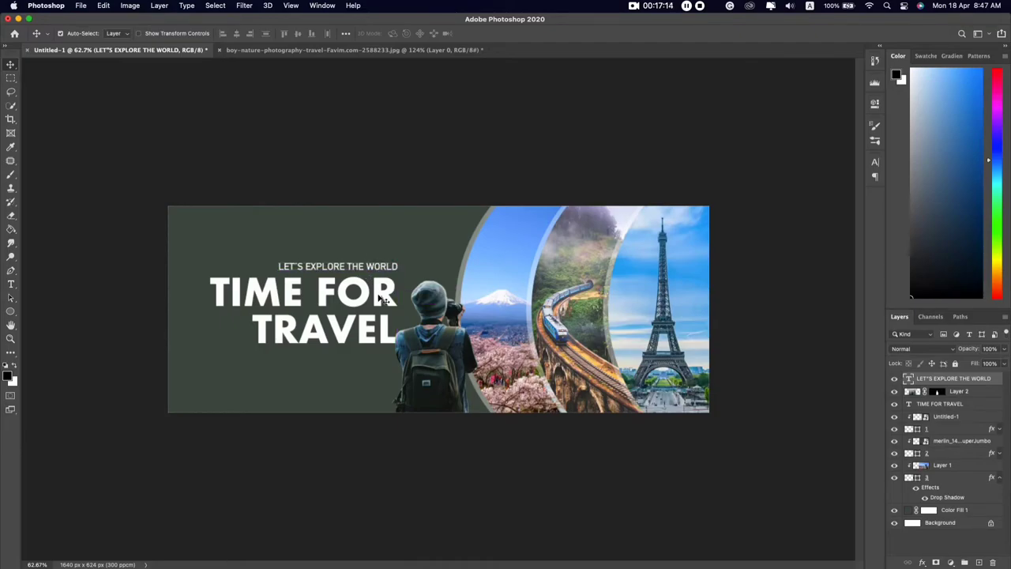
{"action": "scroll", "coordinate": [395, 347], "scroll_direction": "up", "scroll_amount": 1}
Delete the Color Fill 1 background layer
{"action": "left_click", "coordinate": [929, 509]}
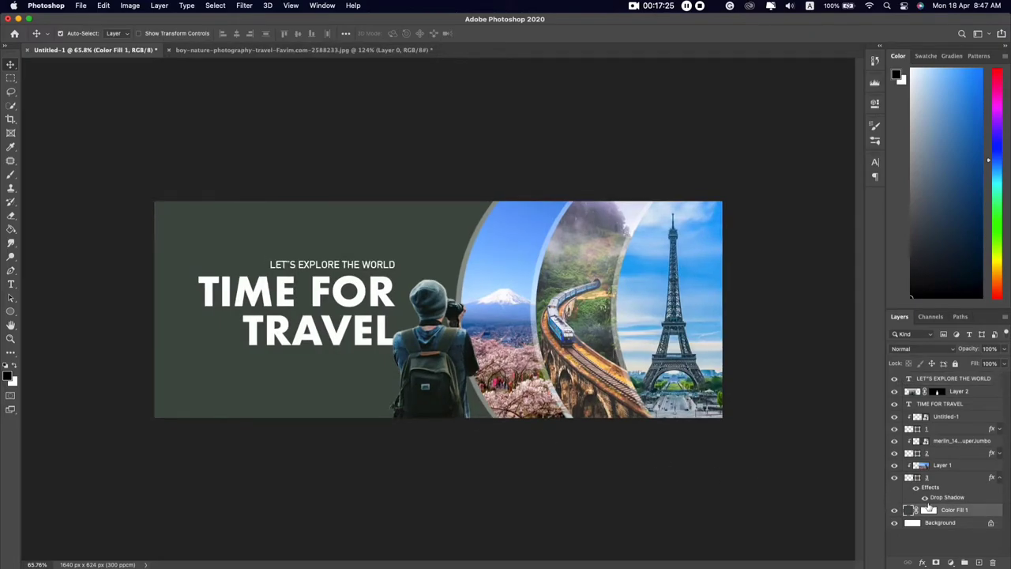
{"action": "left_click", "coordinate": [894, 510]}
{"action": "key", "text": "Delete"}
Add a Gradient fill layer and bring up its gradient editor
{"action": "left_click", "coordinate": [950, 561]}
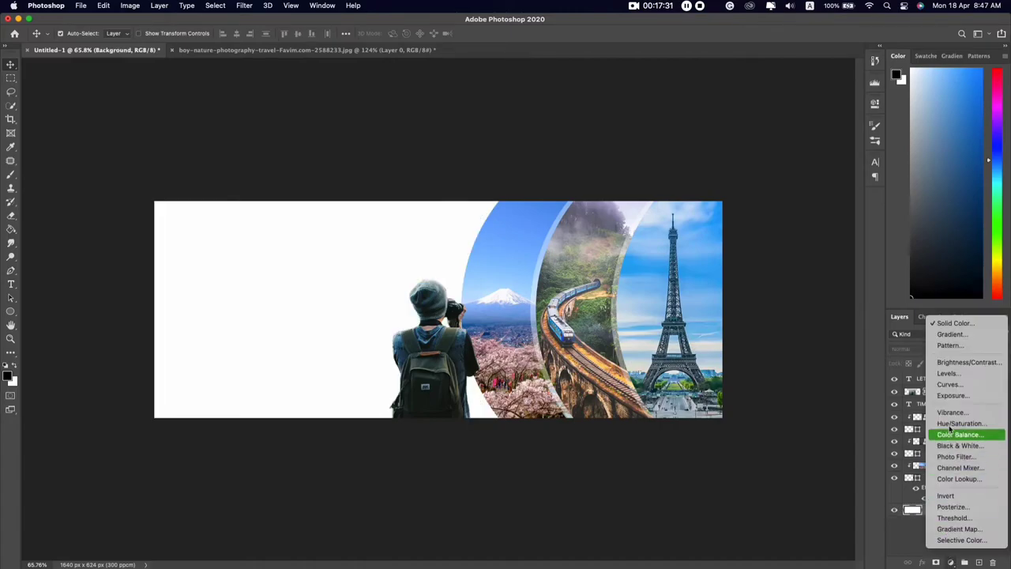
{"action": "key", "text": "Escape"}
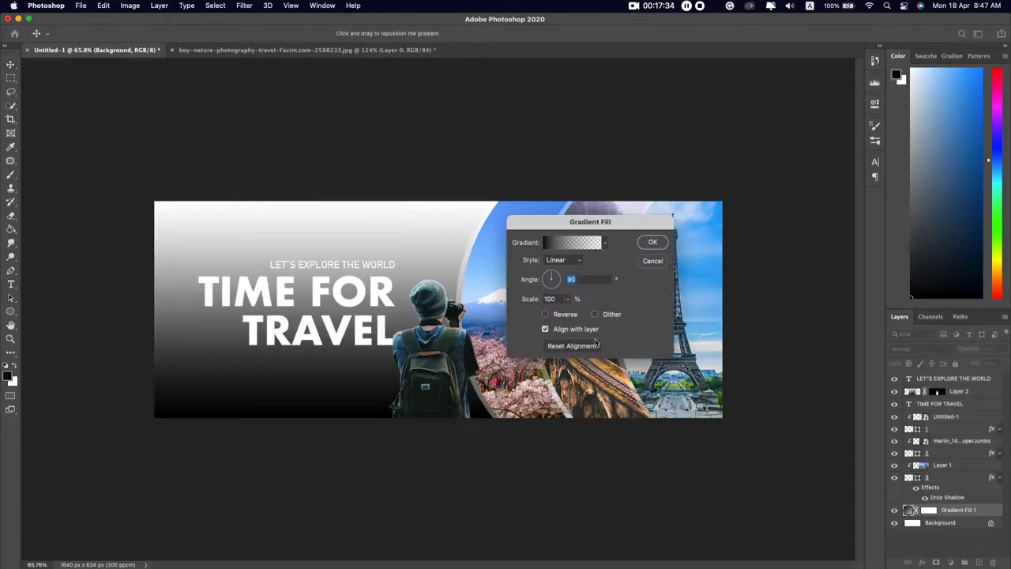
{"action": "left_click_drag", "start_coordinate": [570, 221], "coordinate": [737, 270]}
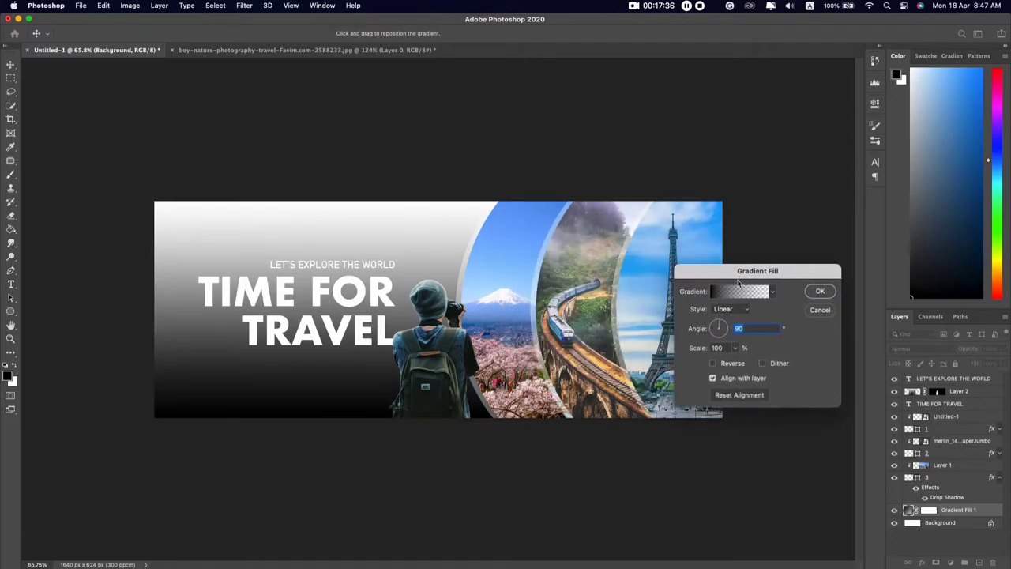
{"action": "left_click", "coordinate": [738, 296]}
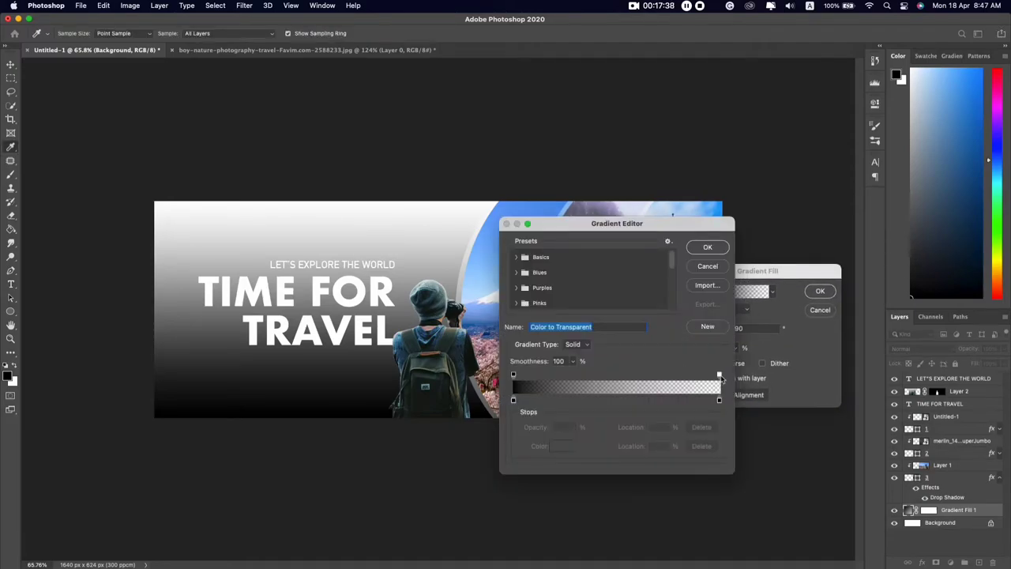
Remove the gradient's transparency and set its left colour stop to dark green
{"action": "left_click_drag", "start_coordinate": [718, 375], "coordinate": [719, 352]}
{"action": "left_click", "coordinate": [514, 400]}
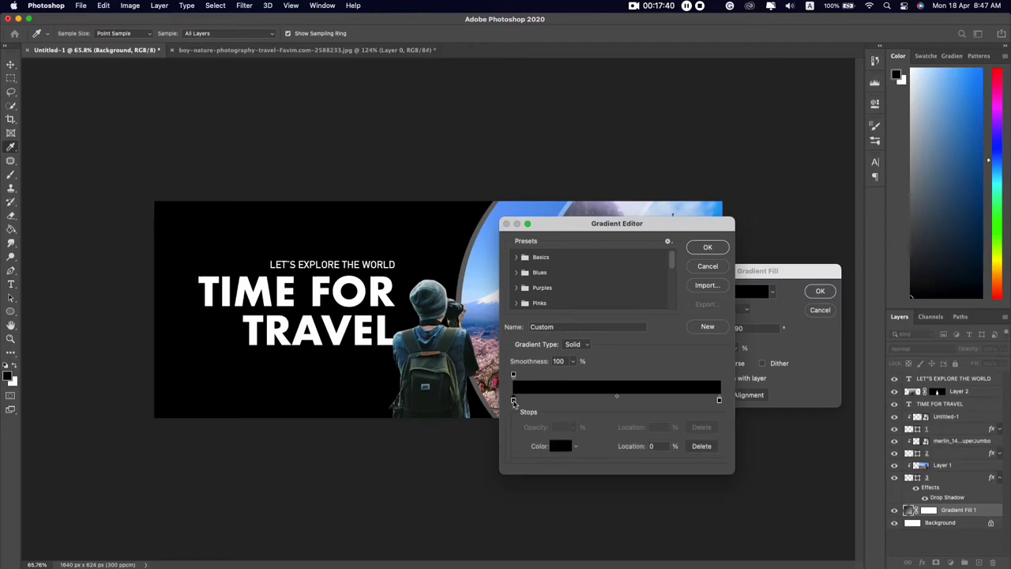
{"action": "left_click", "coordinate": [560, 446]}
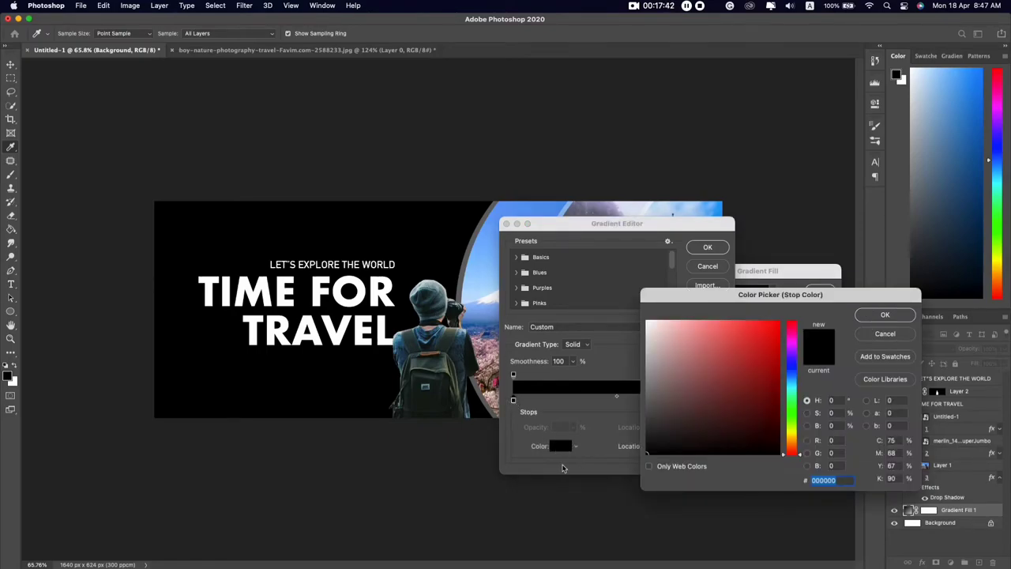
{"action": "type", "text": "00ffcc"}
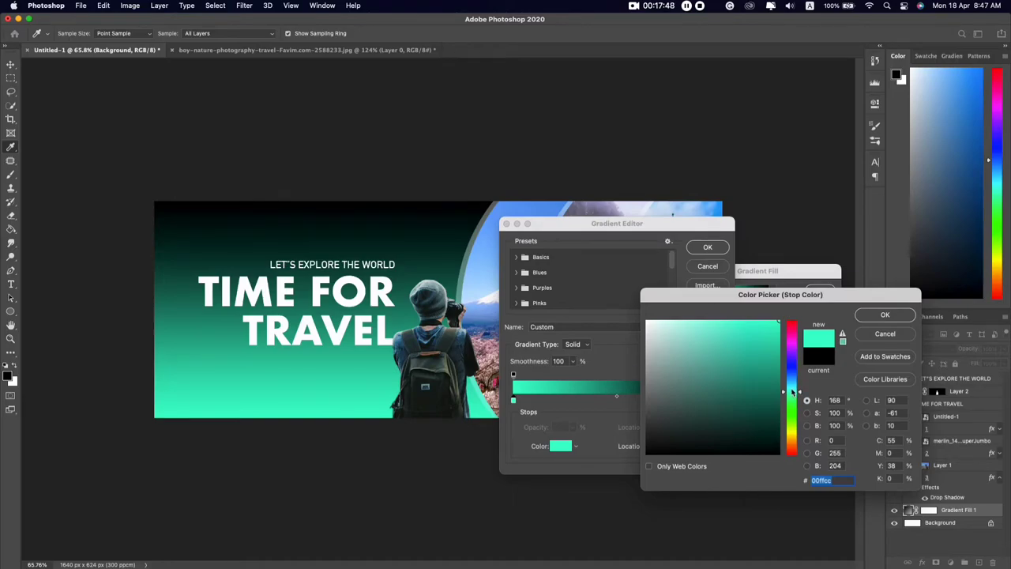
{"action": "left_click", "coordinate": [794, 393]}
{"action": "left_click", "coordinate": [765, 378]}
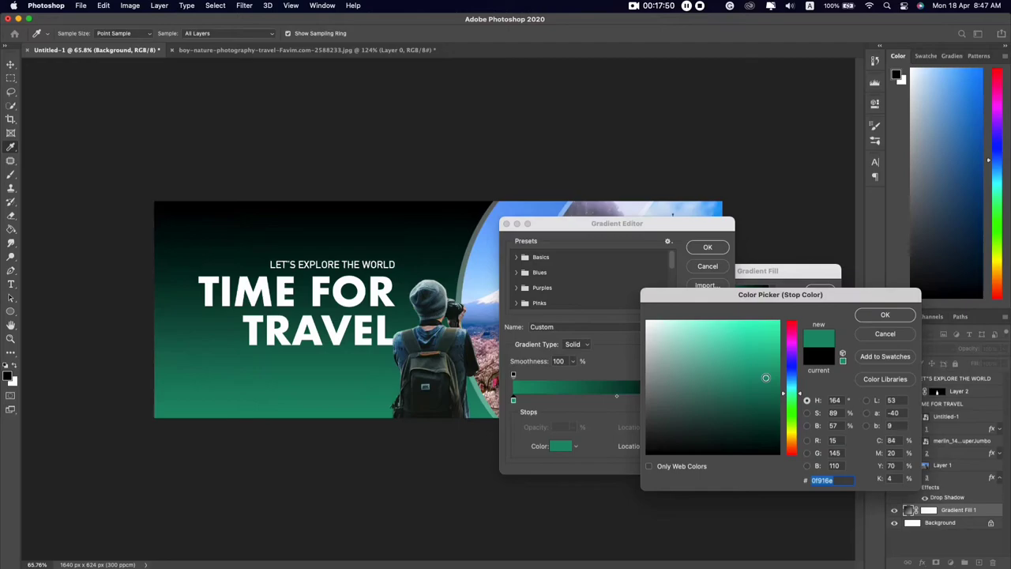
{"action": "left_click", "coordinate": [758, 376]}
{"action": "left_click", "coordinate": [884, 320]}
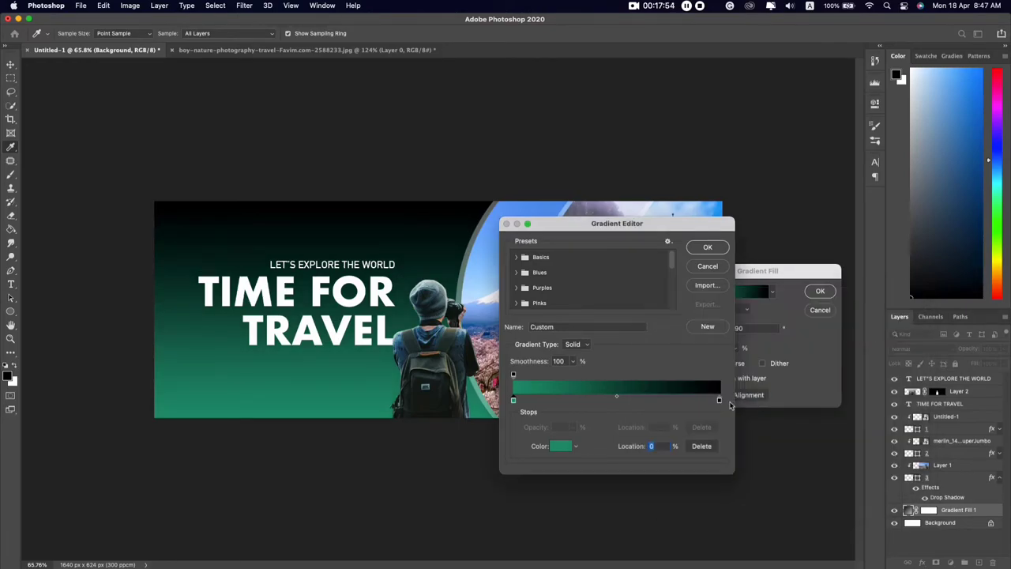
Set the gradient's right colour stop to a deep teal
{"action": "left_click", "coordinate": [719, 400]}
{"action": "left_click", "coordinate": [562, 446]}
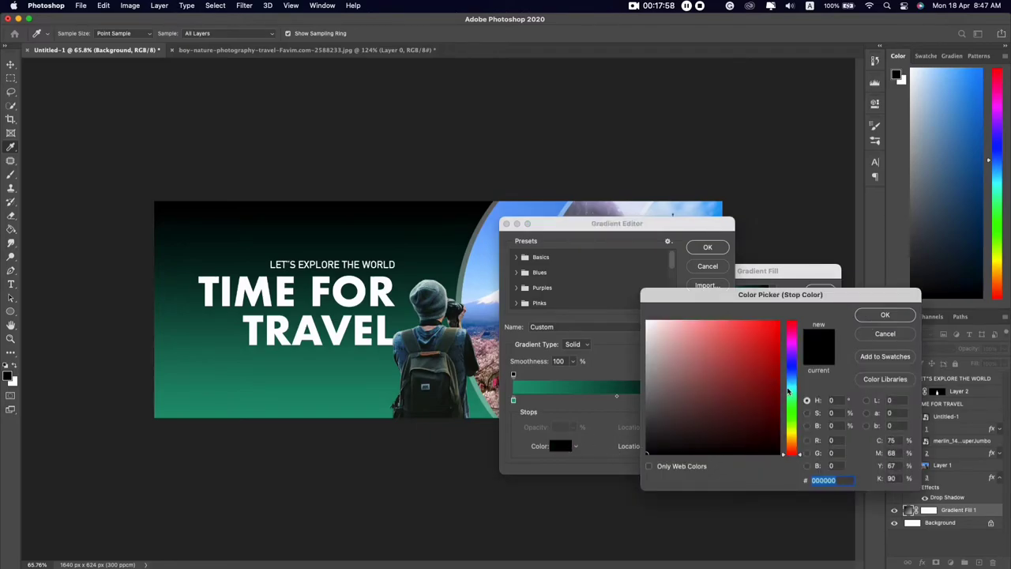
{"action": "left_click", "coordinate": [796, 387]}
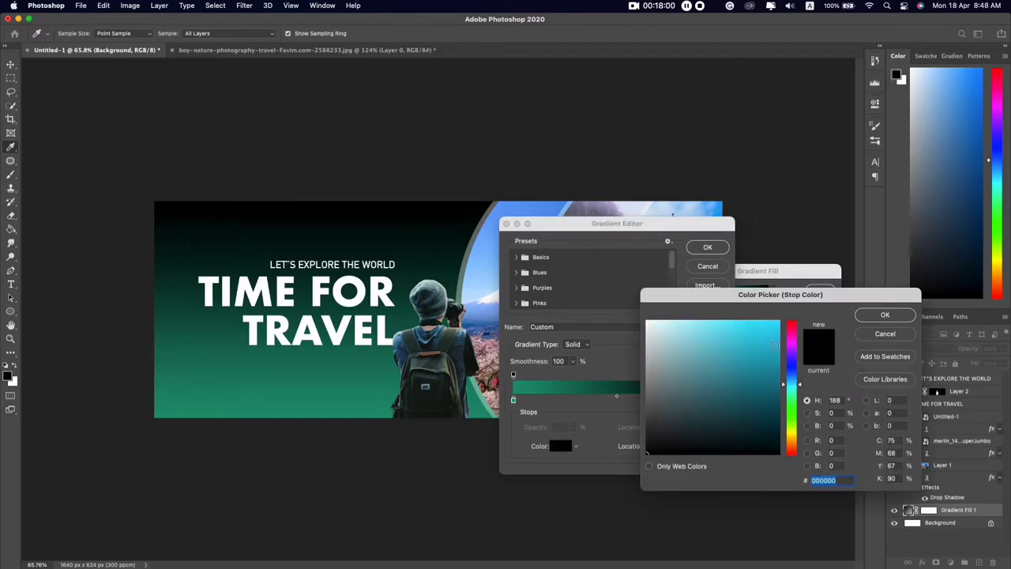
{"action": "left_click", "coordinate": [779, 345]}
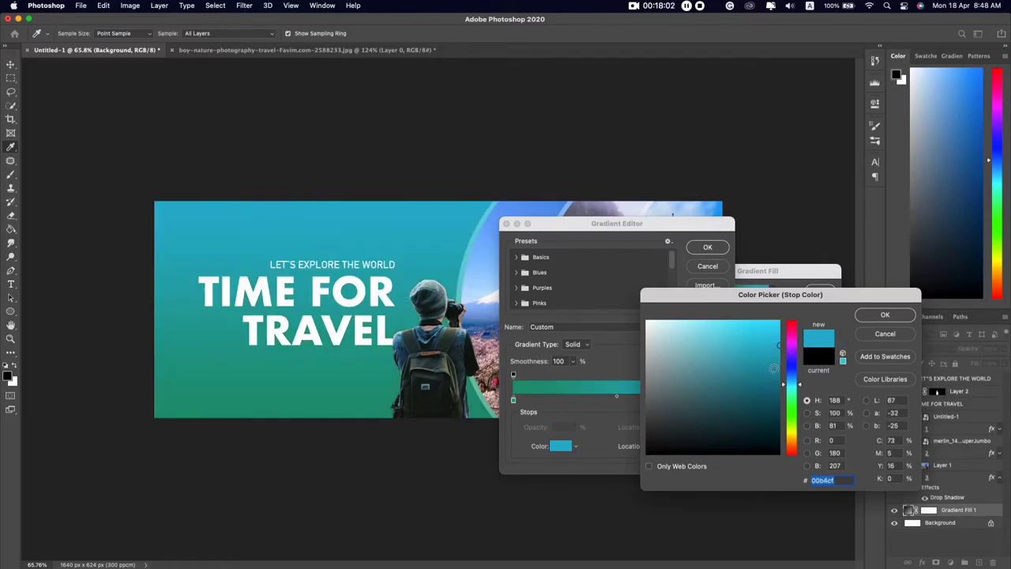
{"action": "left_click", "coordinate": [775, 363]}
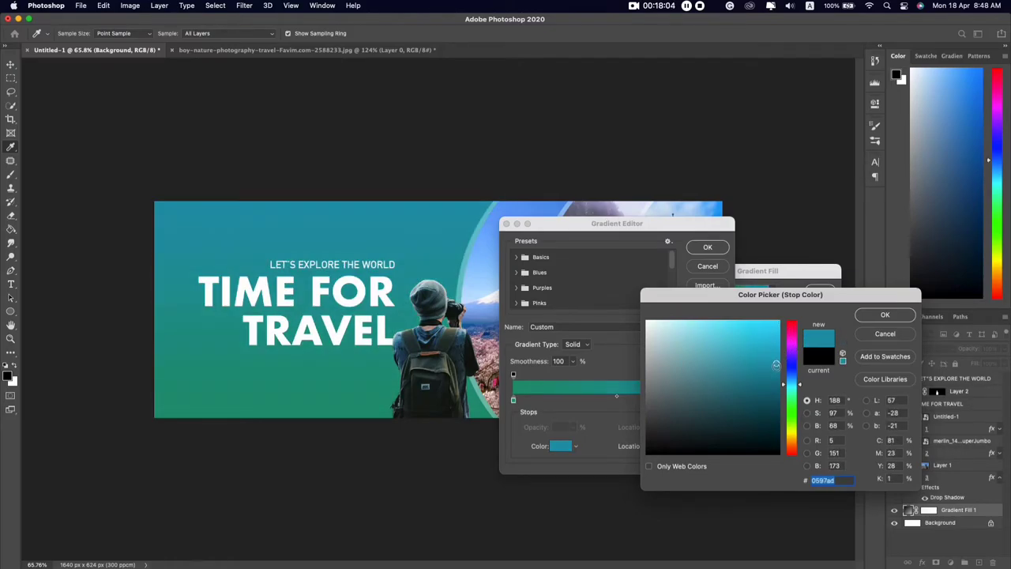
{"action": "left_click_drag", "start_coordinate": [776, 363], "coordinate": [778, 376]}
{"action": "left_click", "coordinate": [862, 316]}
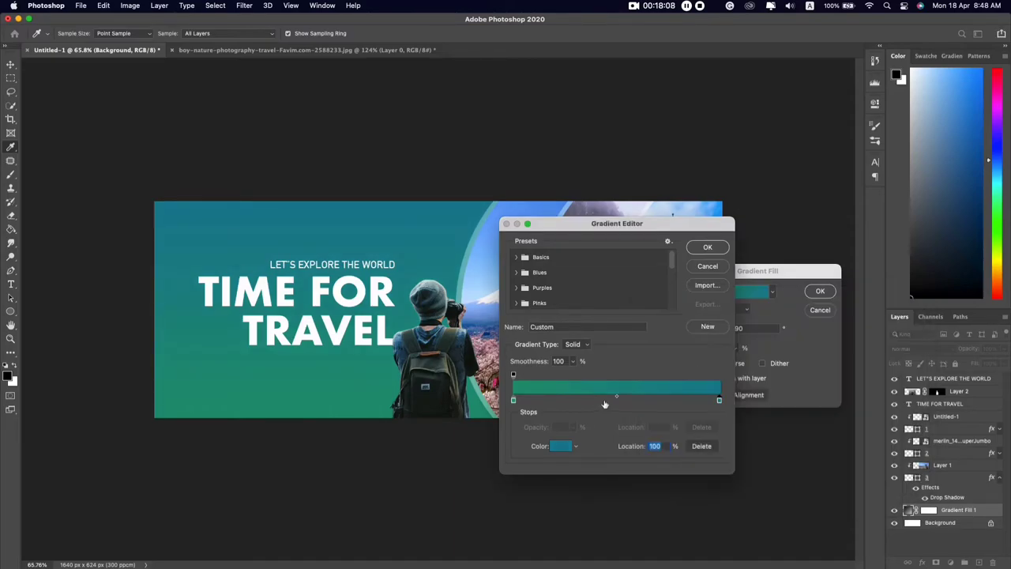
Darken the left stop to a muted green and accept the gradient
{"action": "left_click", "coordinate": [513, 400]}
{"action": "left_click", "coordinate": [557, 445]}
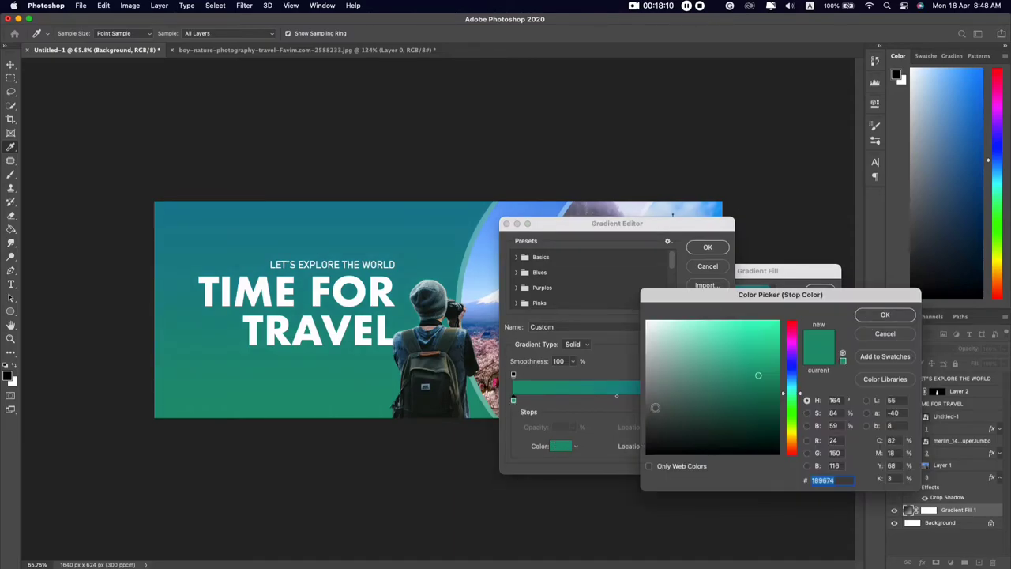
{"action": "left_click", "coordinate": [757, 390]}
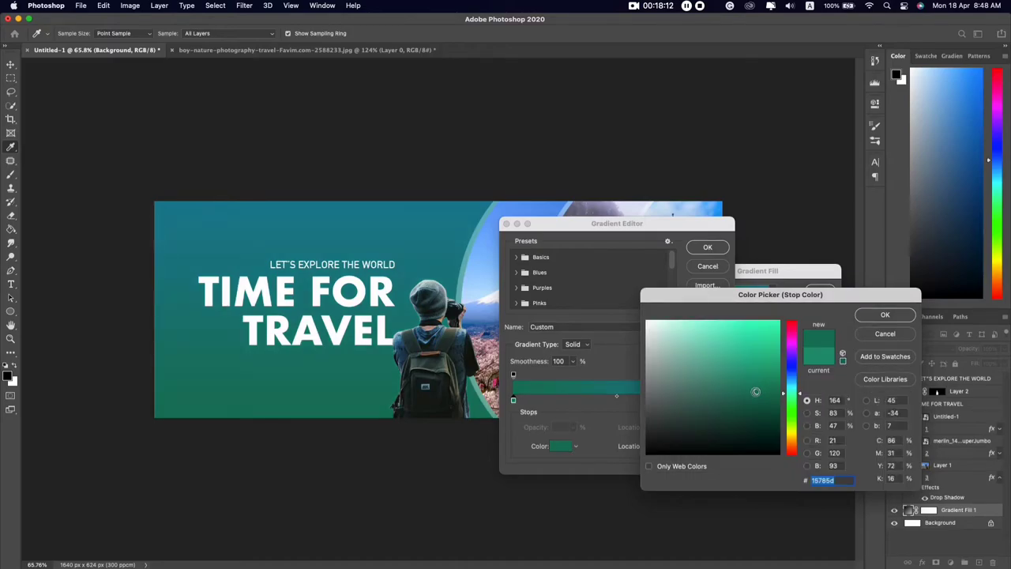
{"action": "mouse_move", "coordinate": [755, 392]}
{"action": "left_mouse_down"}
{"action": "mouse_move", "coordinate": [740, 384]}
{"action": "mouse_move", "coordinate": [721, 400]}
{"action": "left_mouse_up"}
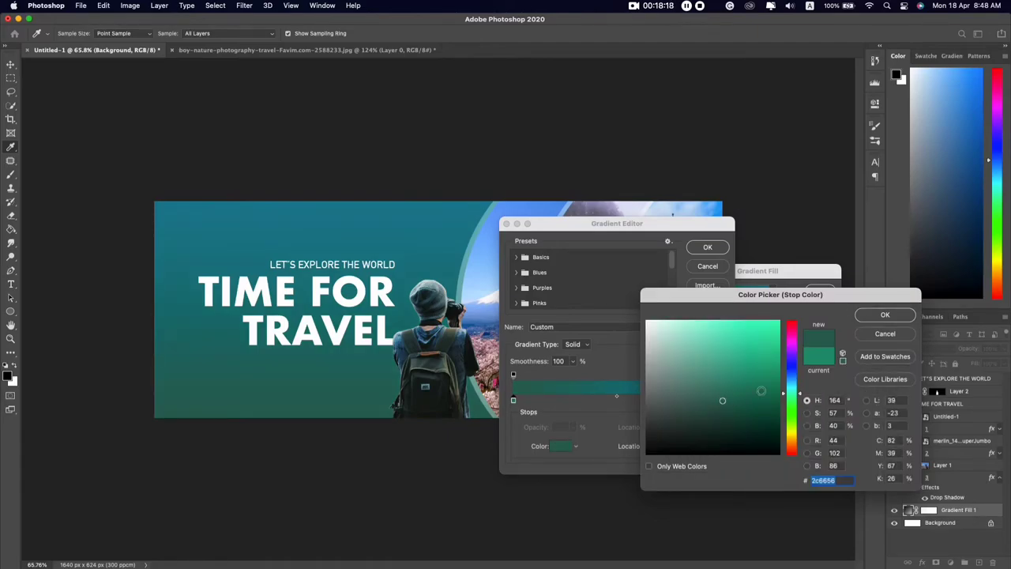
{"action": "left_click", "coordinate": [886, 319]}
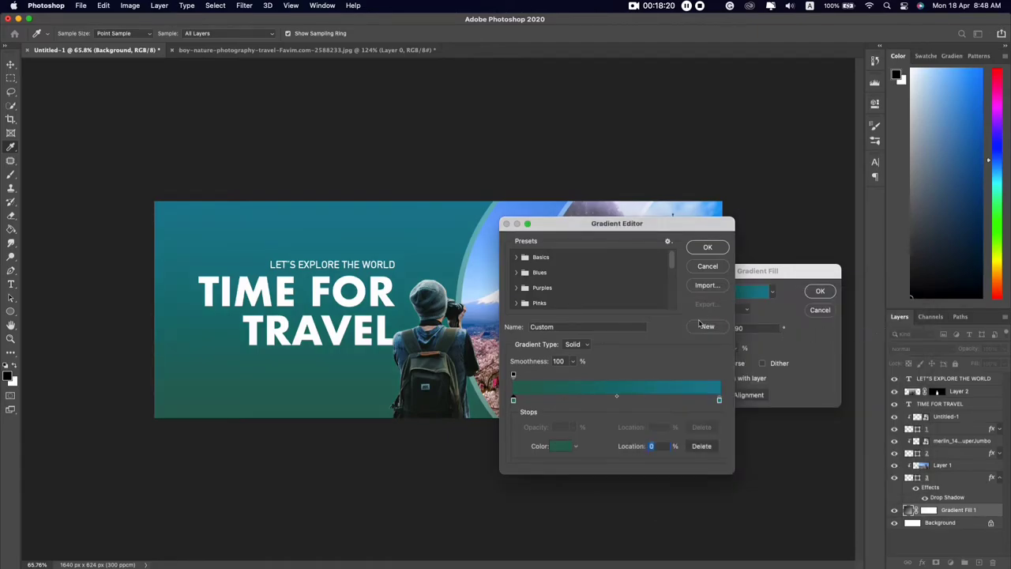
{"action": "left_click", "coordinate": [707, 248]}
Level the gradient to about 0.08° and make its right stop cyan #1fbdd4, then apply
{"action": "left_click_drag", "start_coordinate": [727, 328], "coordinate": [731, 331]}
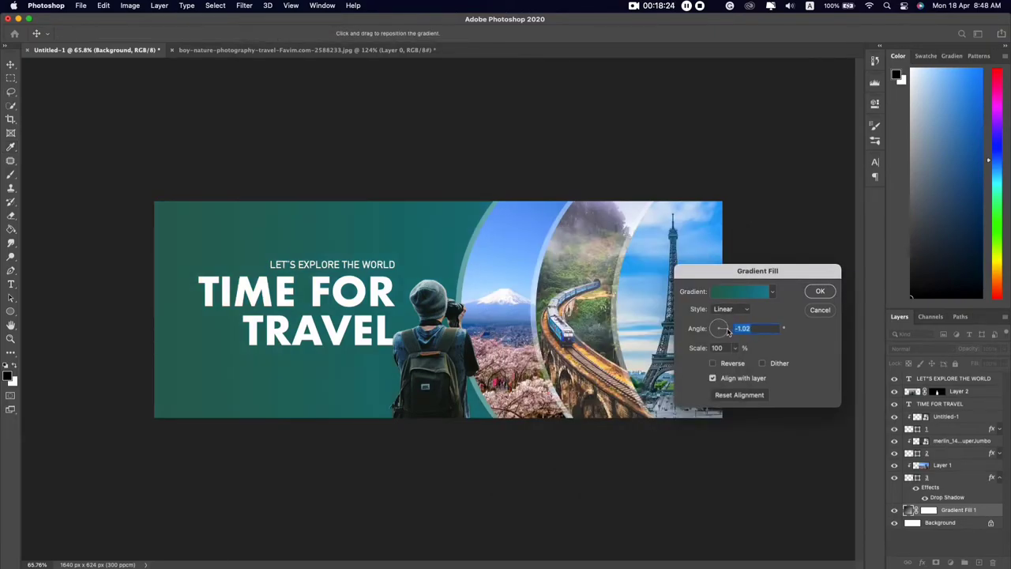
{"action": "left_click_drag", "start_coordinate": [728, 331], "coordinate": [727, 333]}
{"action": "left_click", "coordinate": [721, 291]}
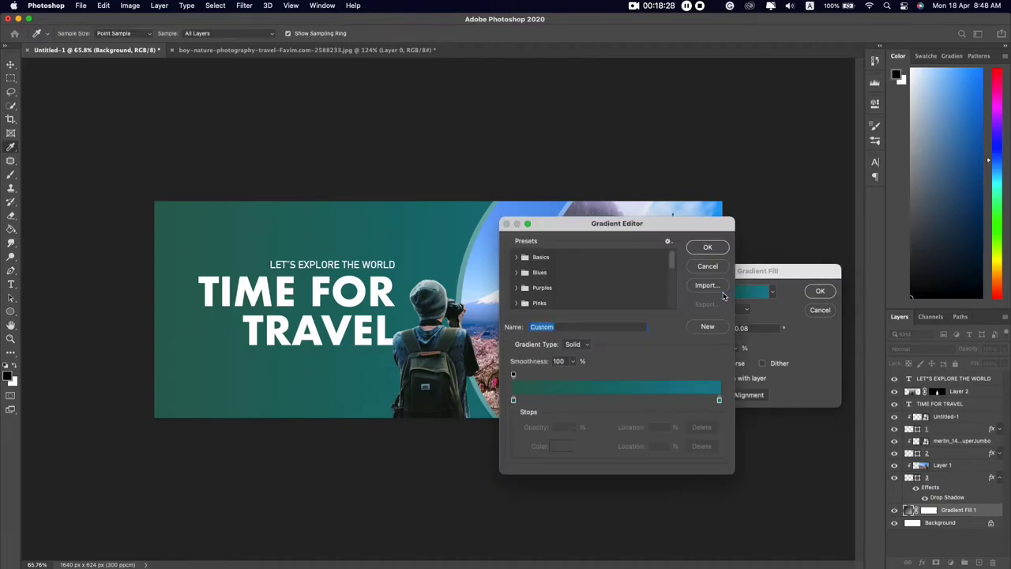
{"action": "left_click", "coordinate": [720, 401]}
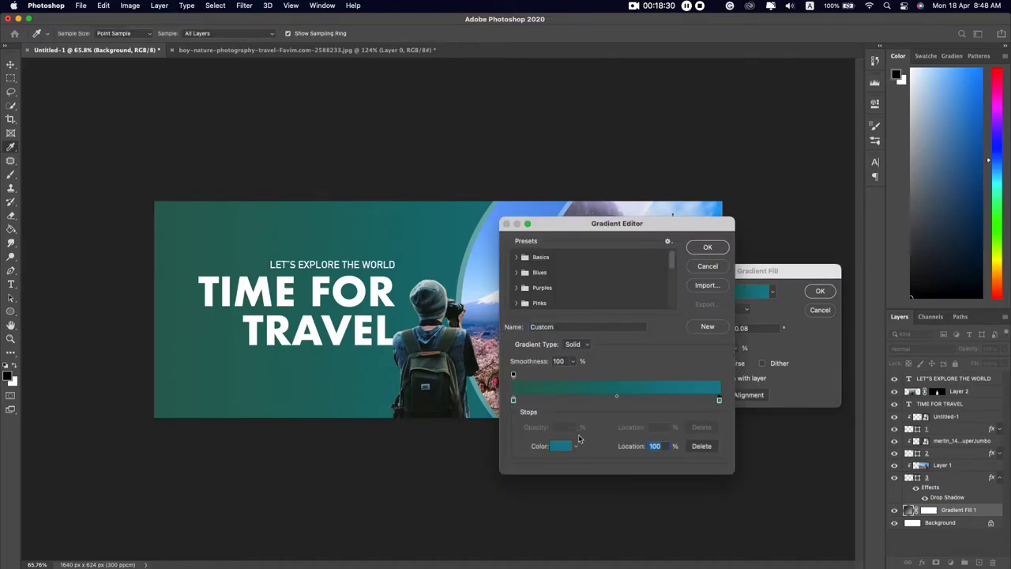
{"action": "left_click", "coordinate": [562, 445]}
{"action": "left_click", "coordinate": [780, 330]}
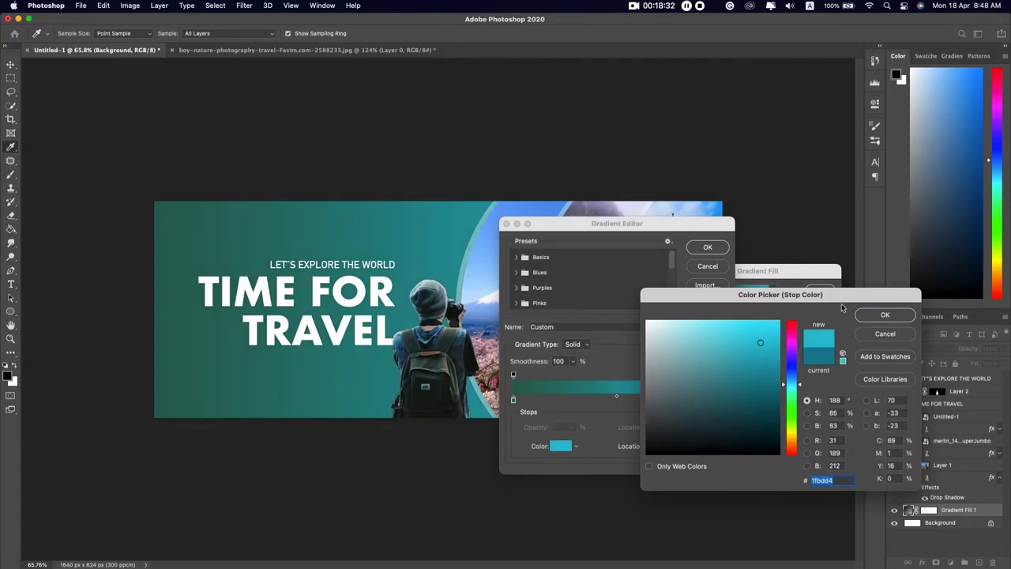
{"action": "left_click", "coordinate": [869, 314]}
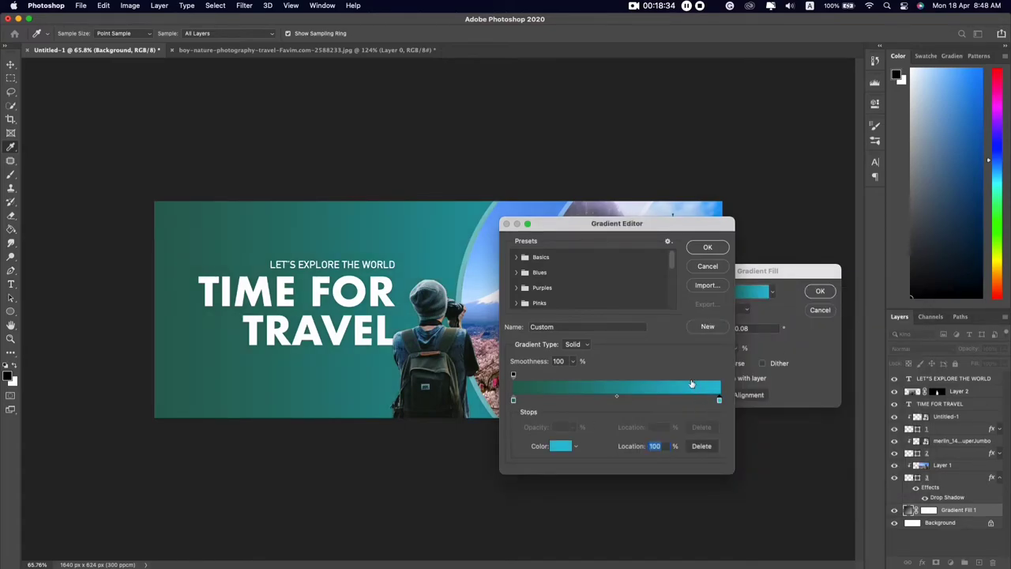
{"action": "left_click", "coordinate": [707, 248]}
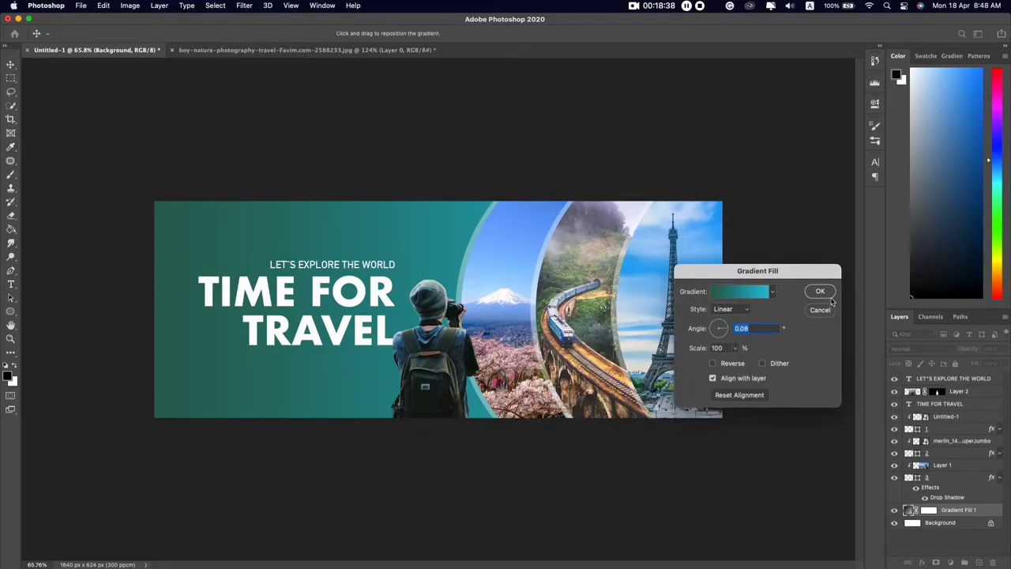
{"action": "left_click", "coordinate": [828, 295]}
{"action": "scroll", "coordinate": [466, 406], "scroll_direction": "down", "scroll_amount": 5}
Change the TIME FOR TRAVEL heading's leading from 10.55 pt to 10 pt and commit
{"action": "scroll", "coordinate": [468, 379], "scroll_direction": "up", "scroll_amount": 1}
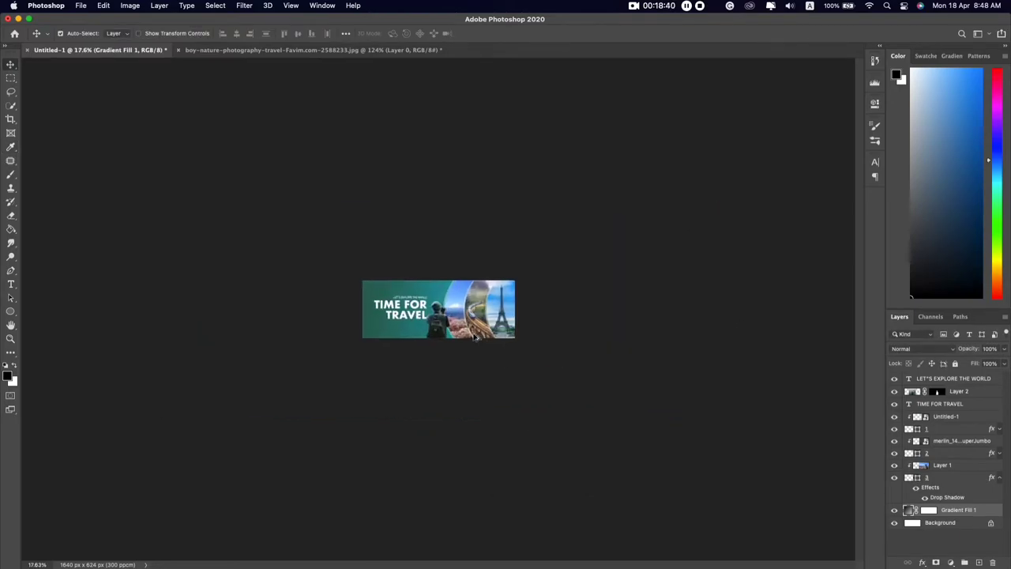
{"action": "scroll", "coordinate": [469, 348], "scroll_direction": "up", "scroll_amount": 5}
{"action": "scroll", "coordinate": [470, 335], "scroll_direction": "up", "scroll_amount": 1}
{"action": "scroll", "coordinate": [383, 313], "scroll_direction": "up", "scroll_amount": 1}
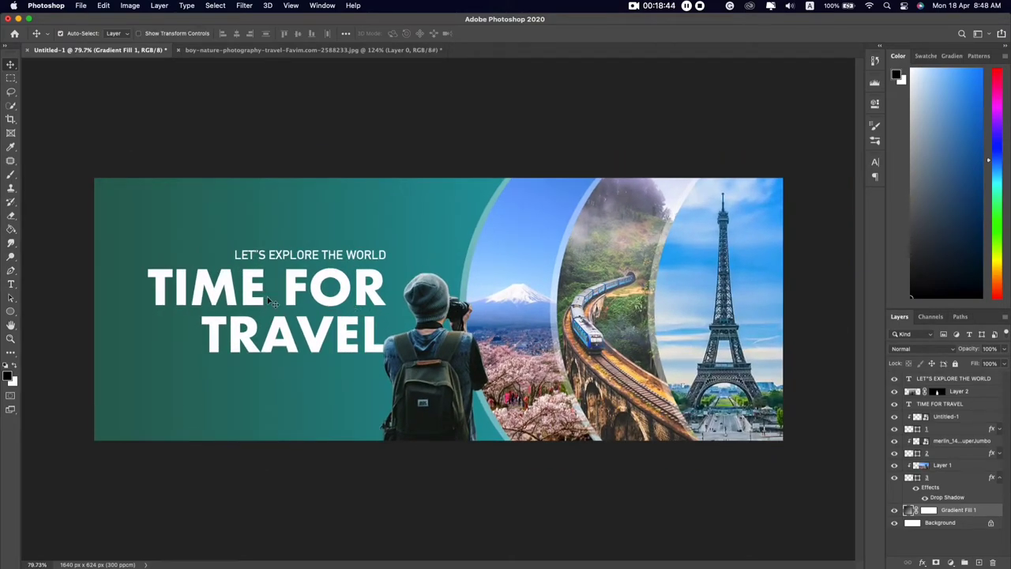
{"action": "left_click", "coordinate": [326, 298]}
{"action": "double_click", "coordinate": [343, 320]}
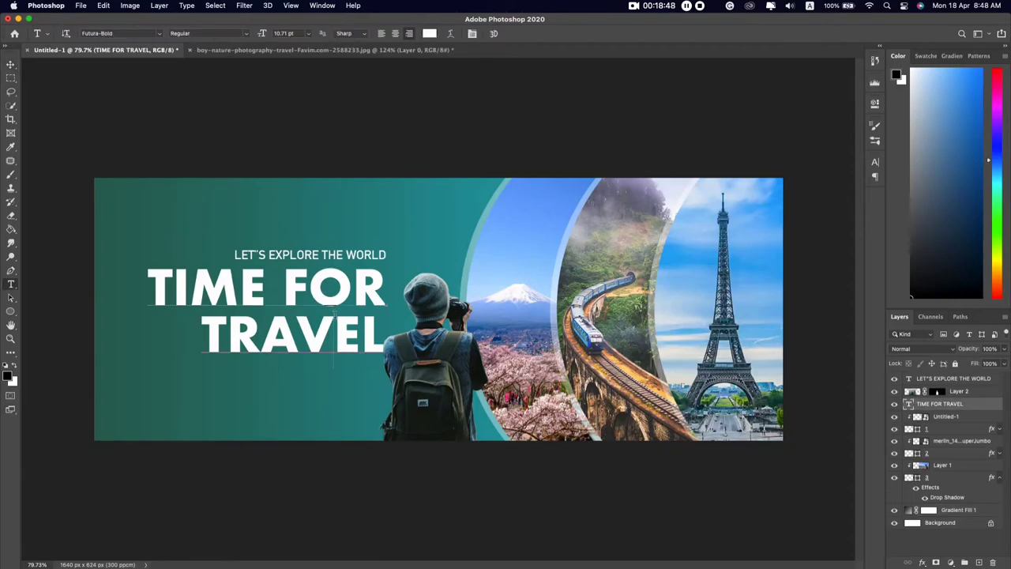
{"action": "left_click", "coordinate": [874, 162]}
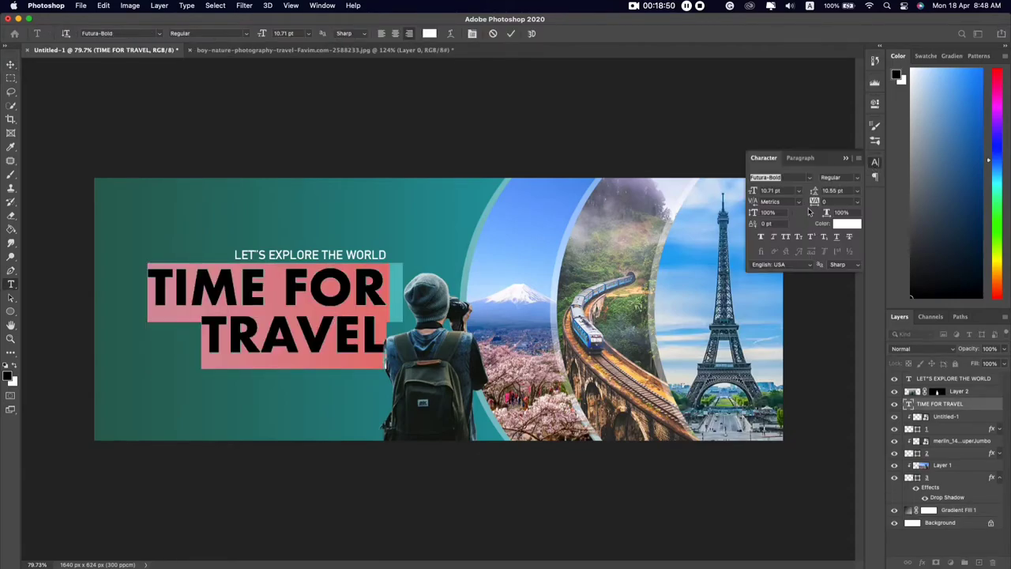
{"action": "left_click", "coordinate": [833, 191]}
{"action": "type", "text": "10"}
{"action": "key", "text": "Return"}
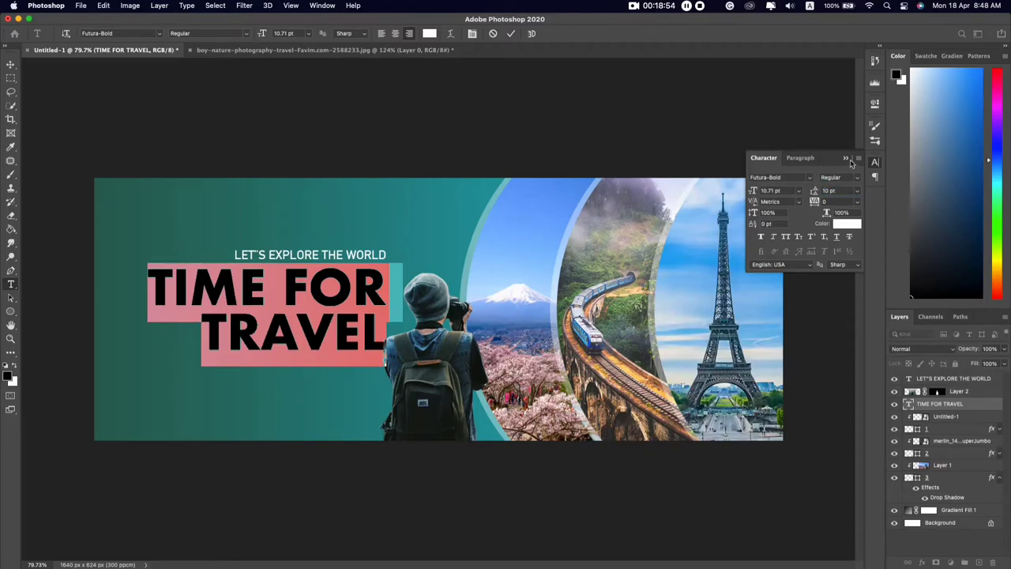
{"action": "left_click", "coordinate": [845, 158]}
{"action": "left_click", "coordinate": [9, 66]}
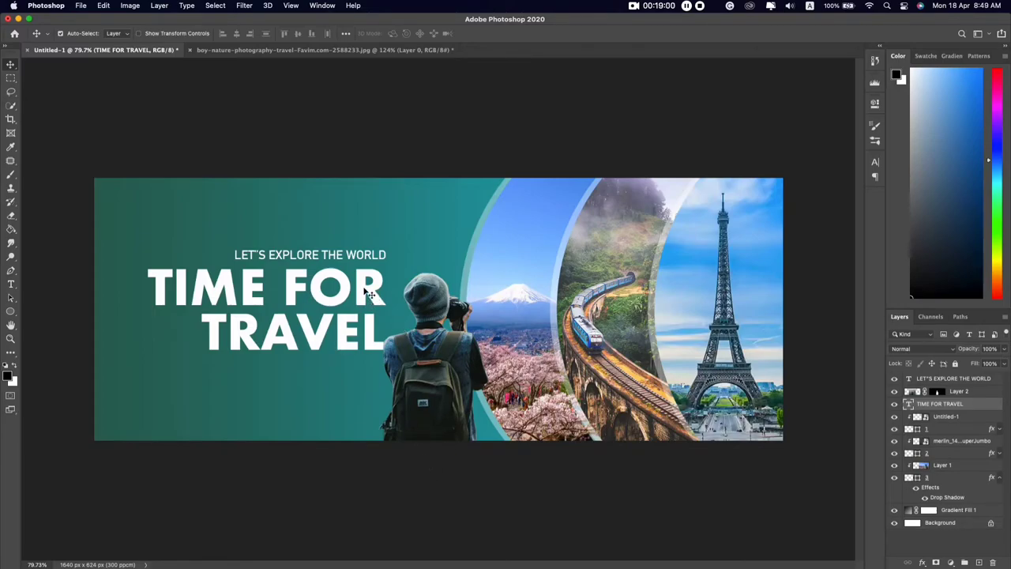
Give the heading a black drop shadow at 64°, 4 px distance and 24% opacity
{"action": "double_click", "coordinate": [1001, 406]}
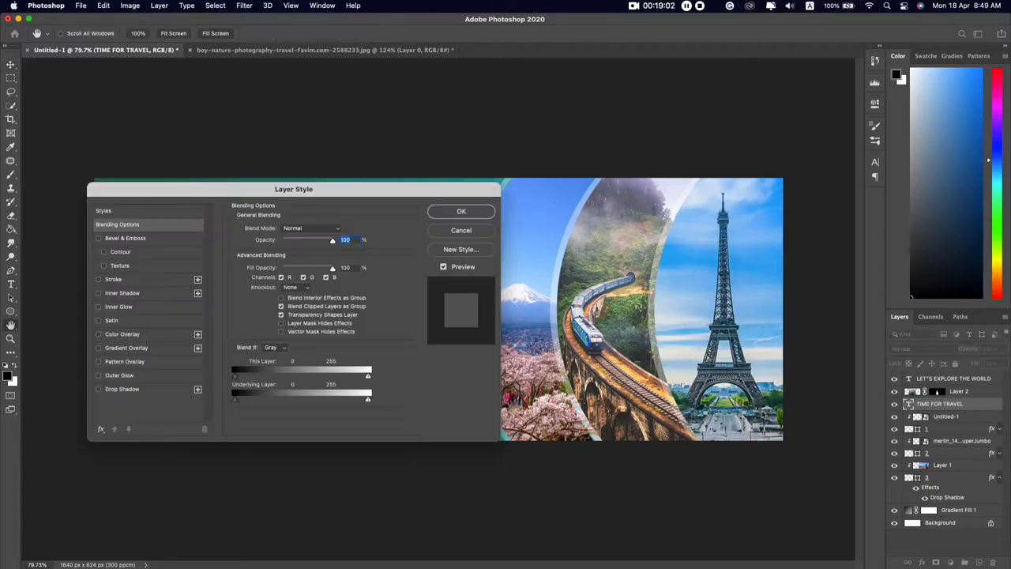
{"action": "left_click_drag", "start_coordinate": [291, 199], "coordinate": [675, 206]}
{"action": "left_click", "coordinate": [505, 409]}
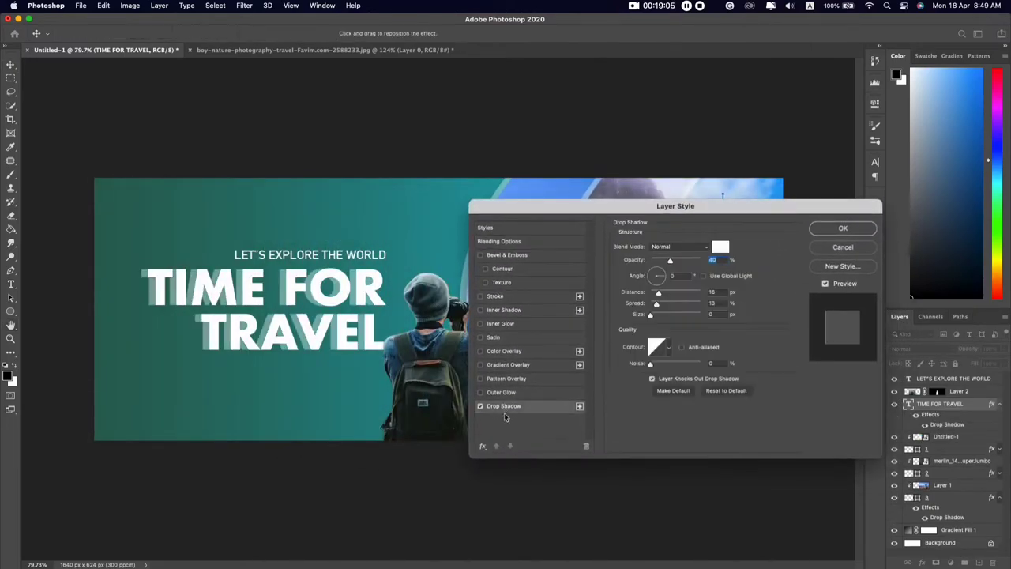
{"action": "left_click", "coordinate": [720, 247]}
{"action": "left_click", "coordinate": [654, 478]}
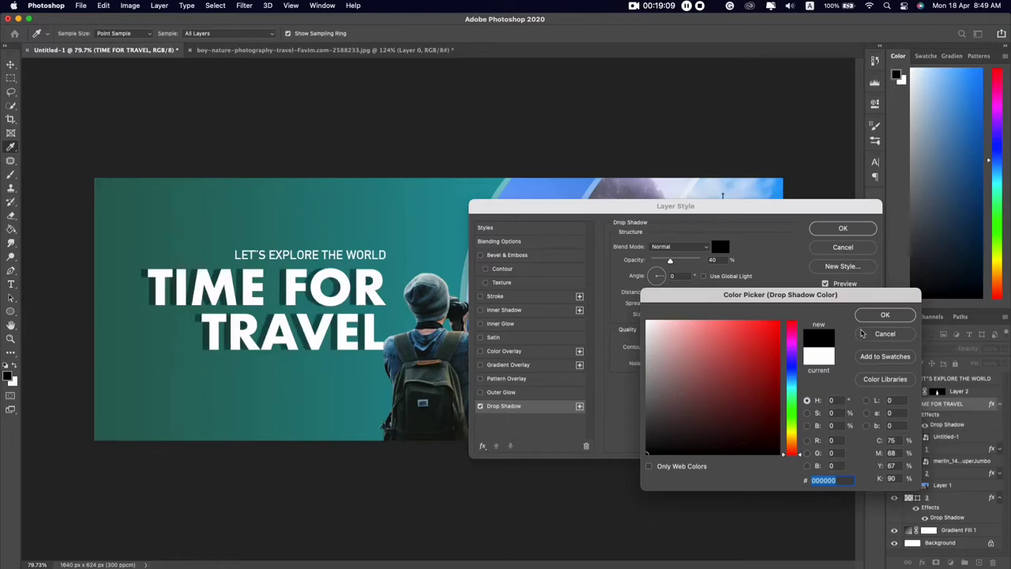
{"action": "key", "text": "Return"}
{"action": "left_click_drag", "start_coordinate": [656, 274], "coordinate": [658, 271]}
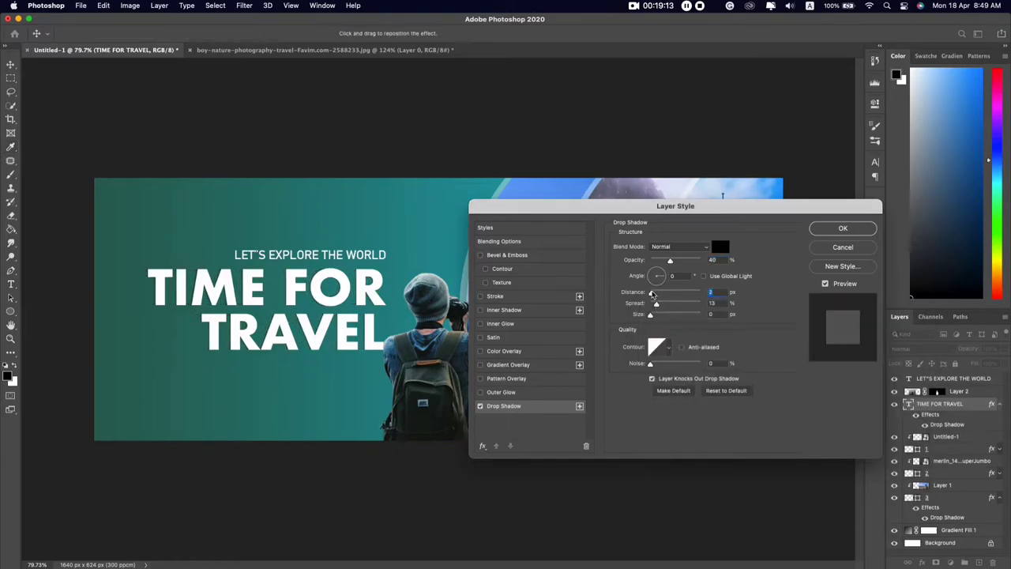
{"action": "left_click_drag", "start_coordinate": [651, 292], "coordinate": [652, 294]}
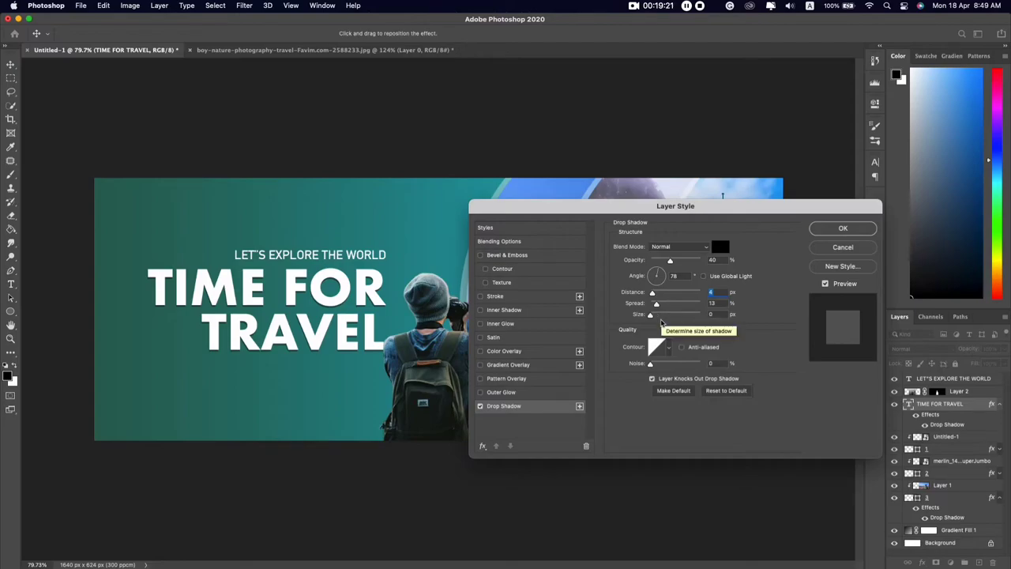
{"action": "left_click", "coordinate": [651, 318]}
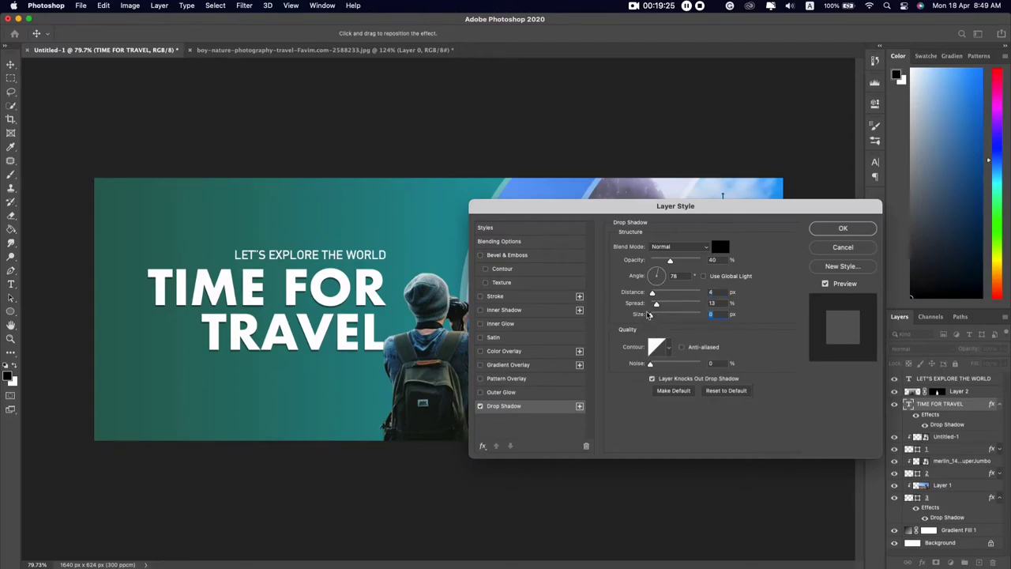
{"action": "left_click", "coordinate": [659, 270]}
{"action": "left_click_drag", "start_coordinate": [670, 261], "coordinate": [662, 261]}
{"action": "left_click", "coordinate": [815, 231]}
{"action": "key", "text": "super+0"}
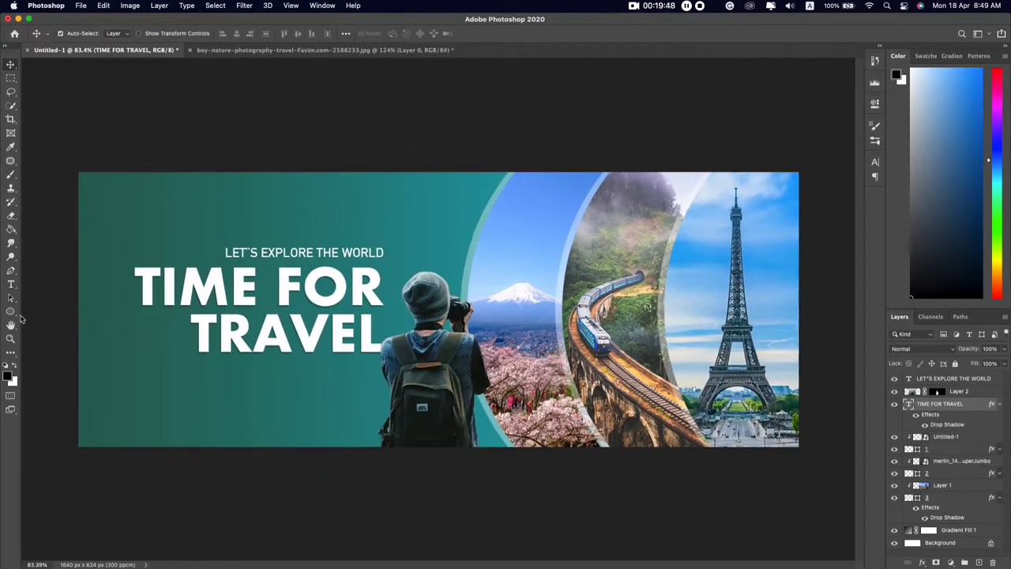
{"action": "left_click", "coordinate": [10, 322]}
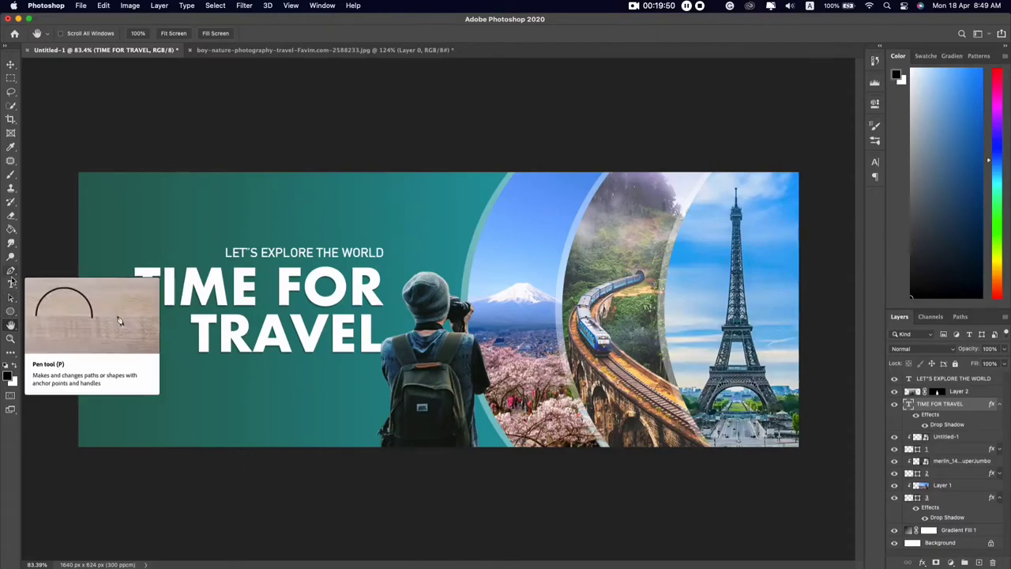
{"action": "left_click", "coordinate": [11, 283]}
{"action": "left_click", "coordinate": [189, 382]}
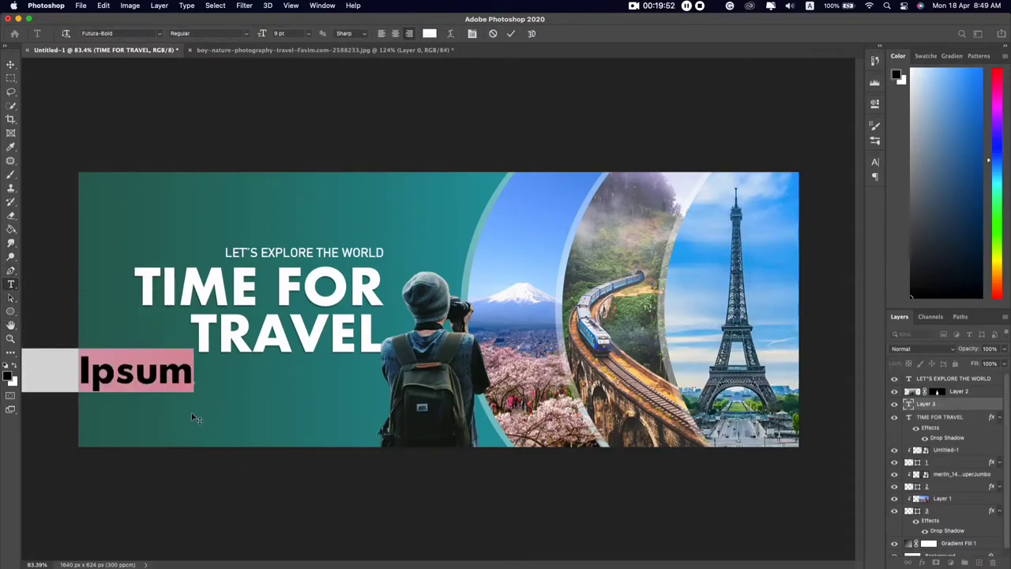
{"action": "left_click_drag", "start_coordinate": [207, 418], "coordinate": [399, 436]}
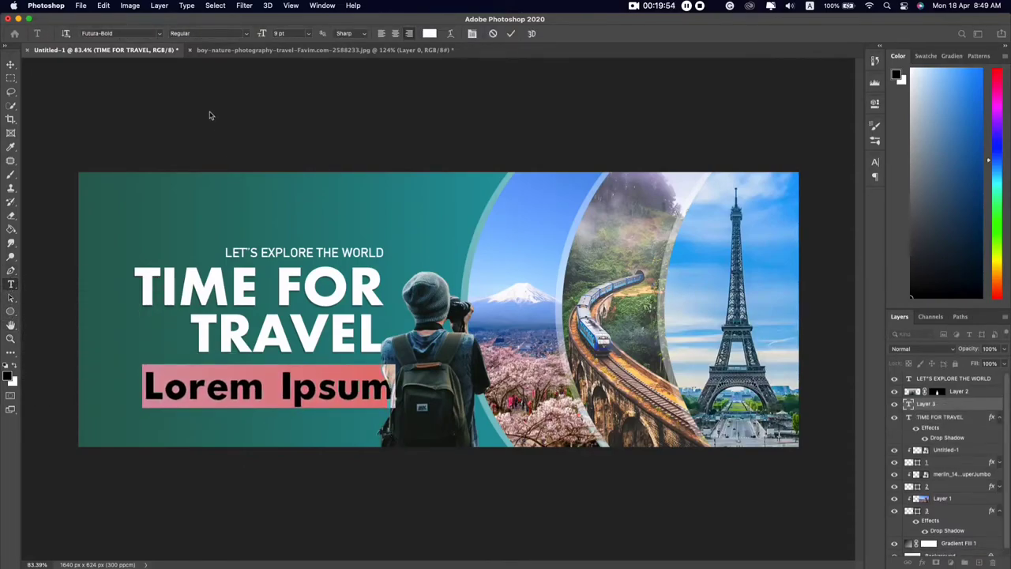
{"action": "left_click", "coordinate": [160, 34]}
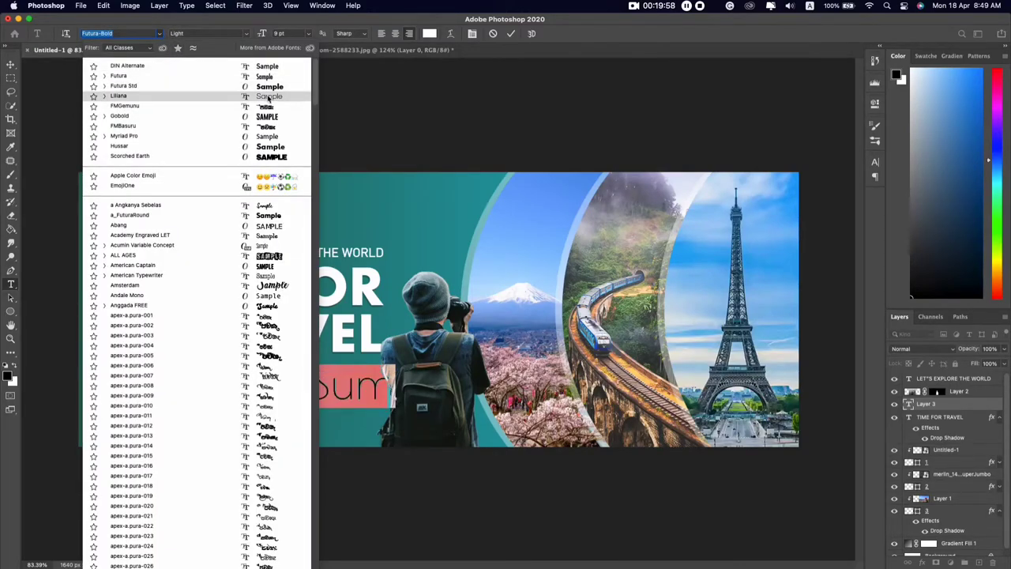
{"action": "left_click", "coordinate": [268, 97]}
{"action": "type", "text": "w"}
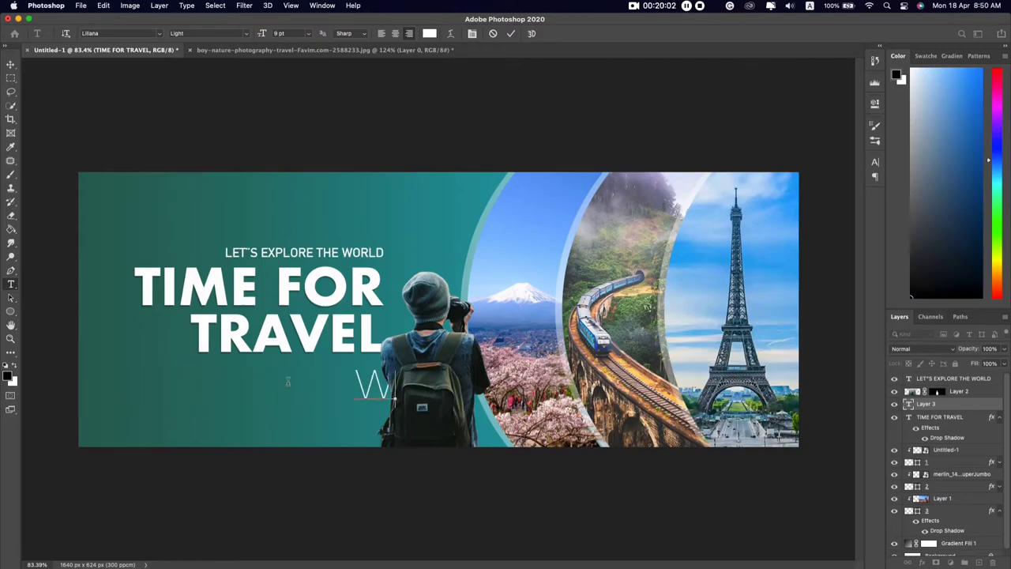
{"action": "type", "text": "ww.clmstudio."}
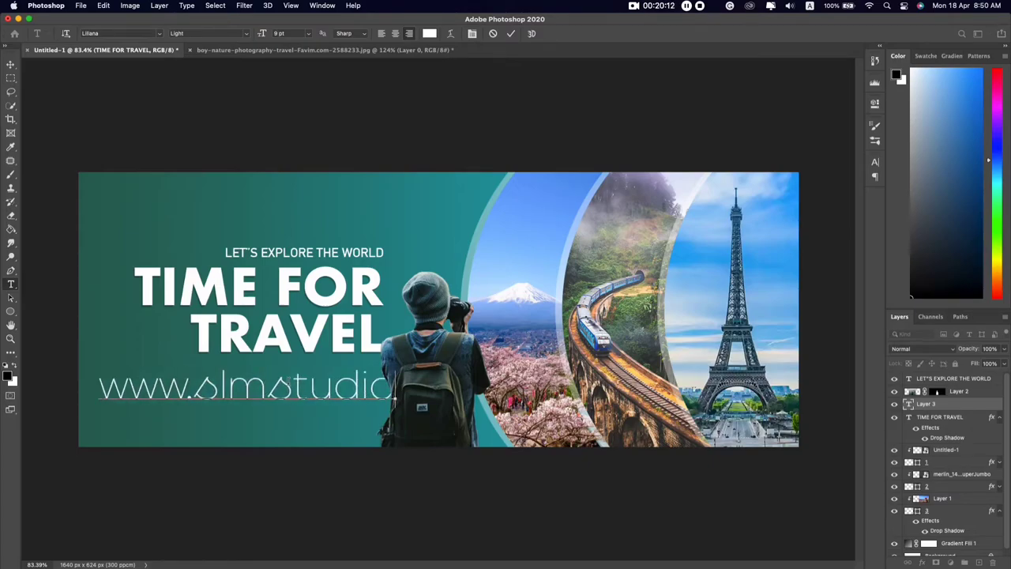
{"action": "type", "text": "com"}
{"action": "key", "text": "ctrl+a"}
Set the web address in Myriad Pro Regular at 2.5 pt
{"action": "left_click_drag", "start_coordinate": [265, 34], "coordinate": [261, 35]}
{"action": "left_click_drag", "start_coordinate": [326, 427], "coordinate": [277, 411]}
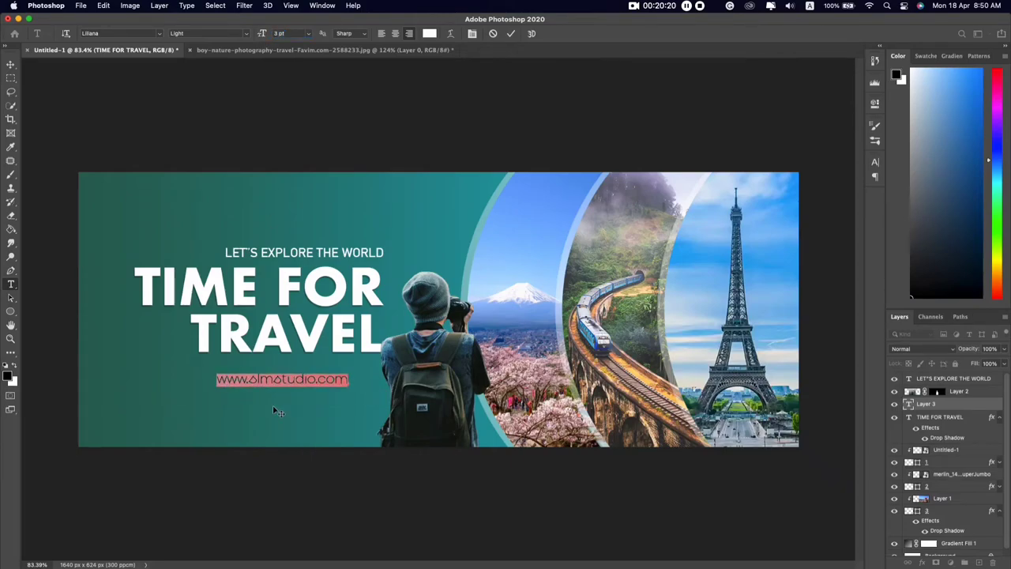
{"action": "left_click", "coordinate": [160, 34]}
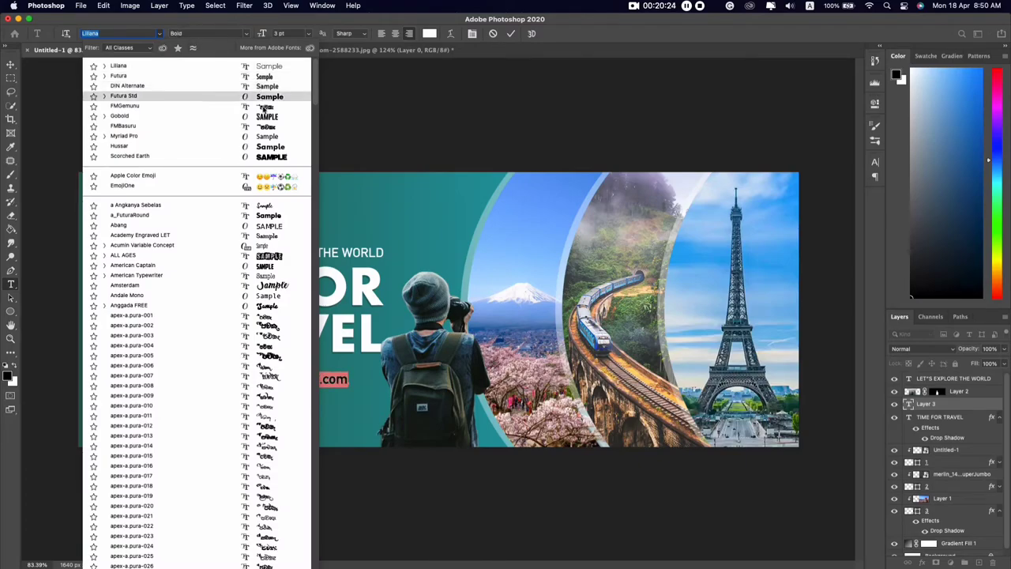
{"action": "left_click", "coordinate": [267, 136]}
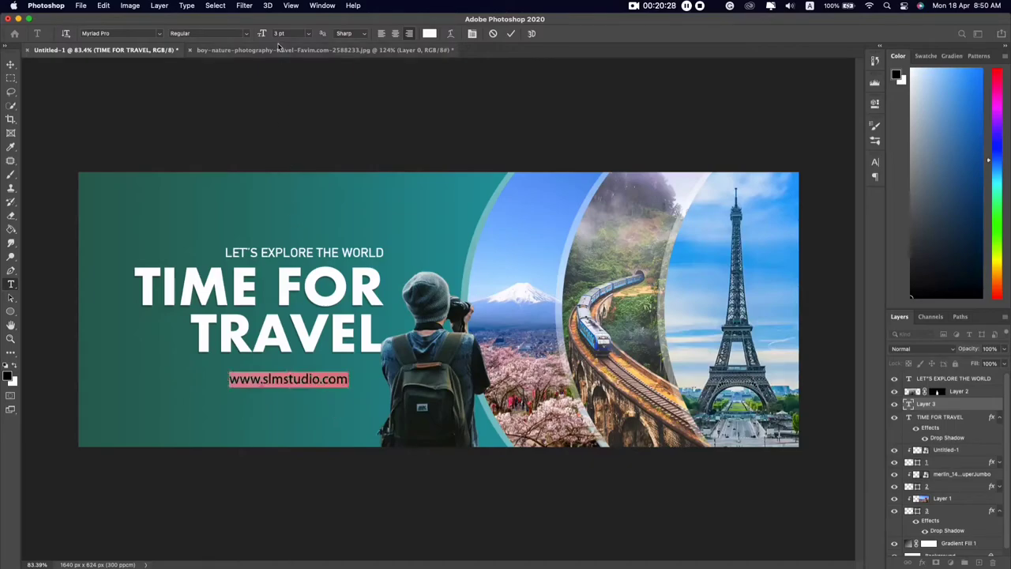
{"action": "left_click_drag", "start_coordinate": [263, 39], "coordinate": [260, 39]}
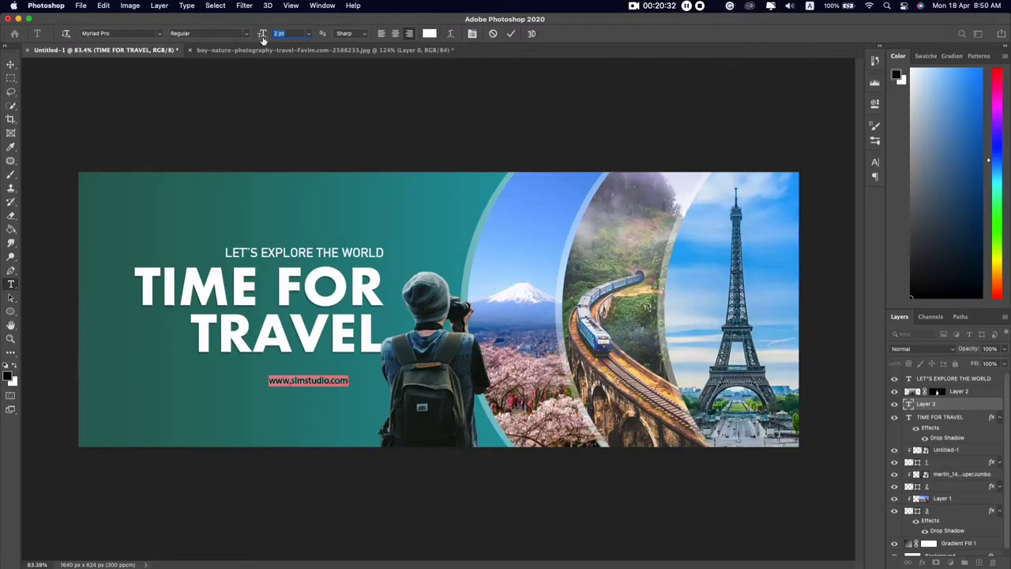
{"action": "key", "text": "BackSpace"}
{"action": "left_click_drag", "start_coordinate": [263, 40], "coordinate": [261, 40]}
{"action": "type", "text": "2.5"}
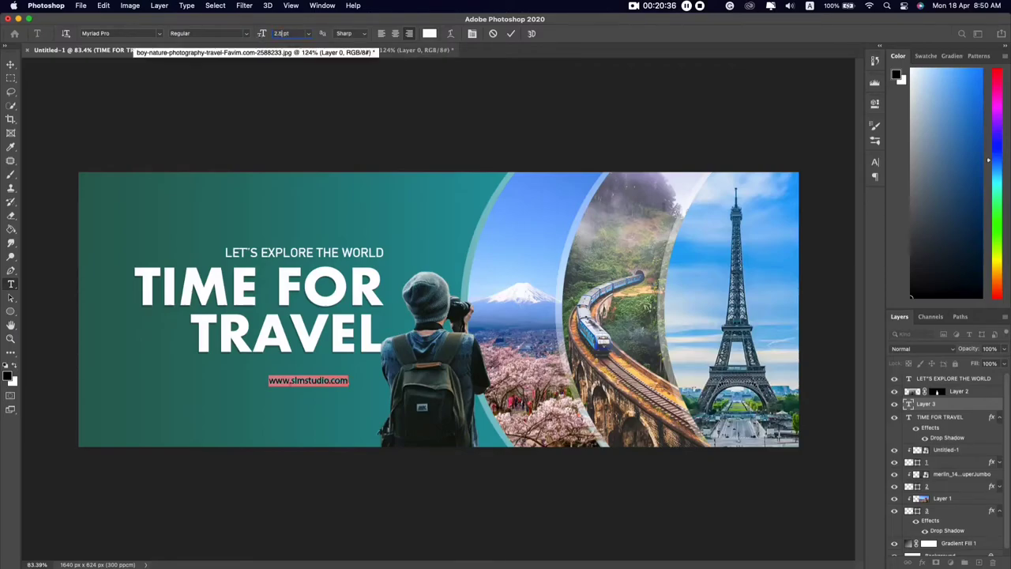
{"action": "key", "text": "Return"}
Widen the address's letter spacing and nudge it up under the heading
{"action": "left_click", "coordinate": [874, 162]}
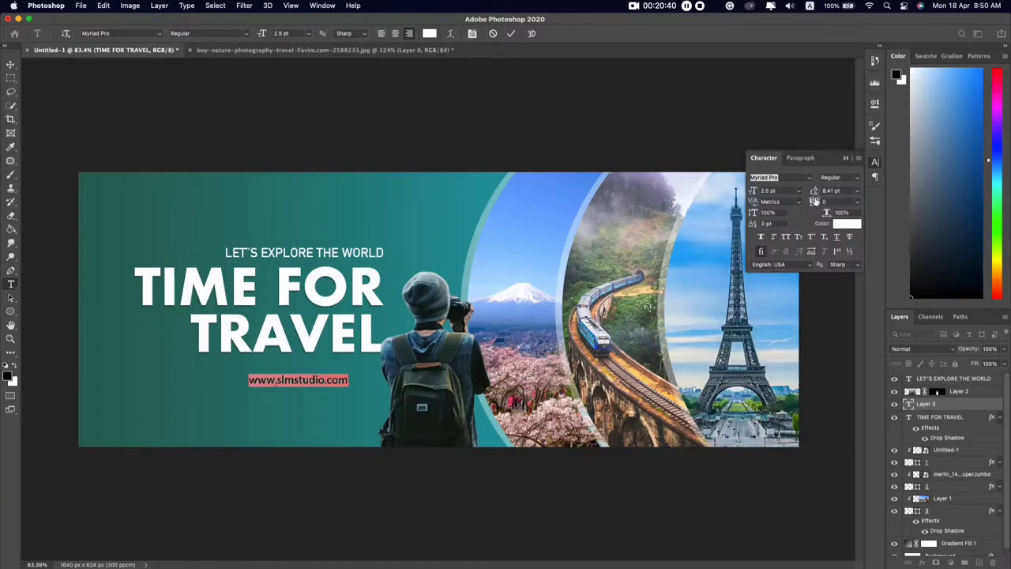
{"action": "left_click_drag", "start_coordinate": [814, 203], "coordinate": [827, 202]}
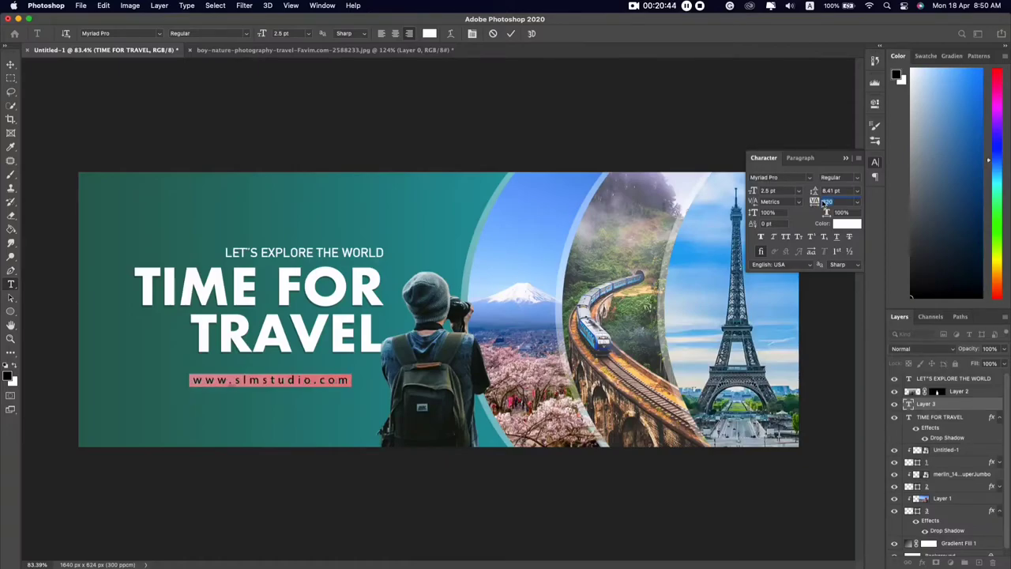
{"action": "key", "text": "Return"}
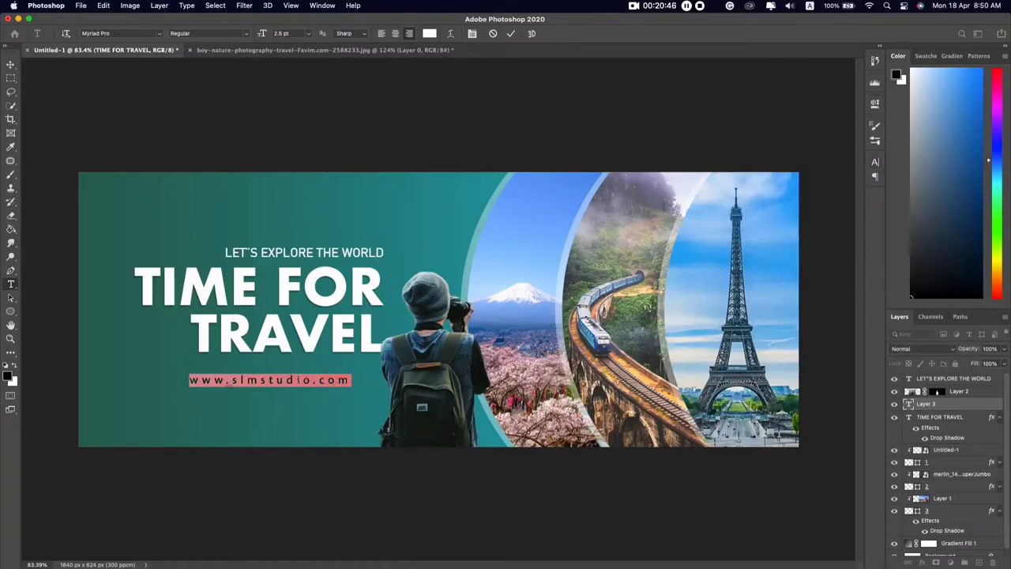
{"action": "left_click_drag", "start_coordinate": [292, 431], "coordinate": [306, 422]}
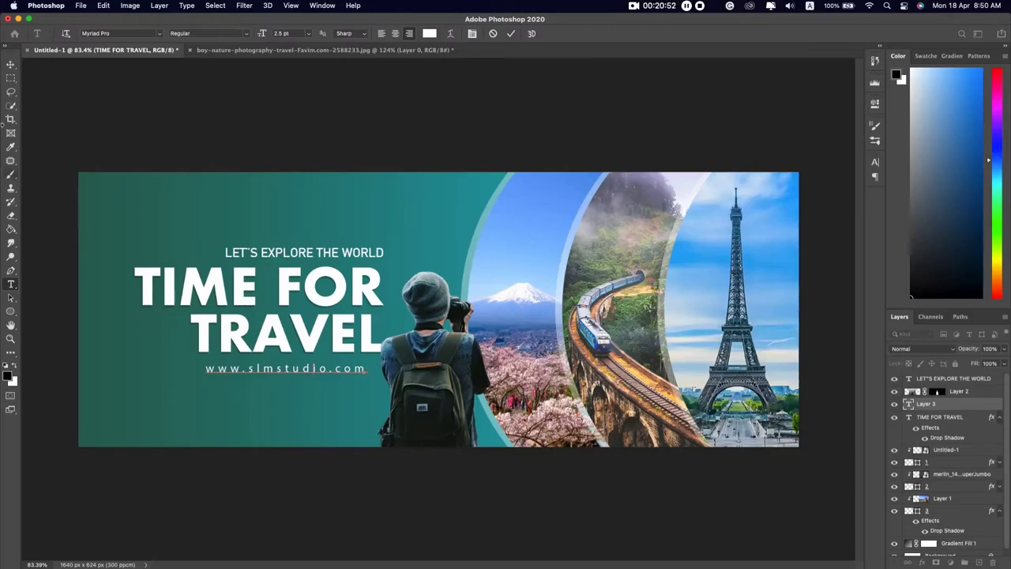
Draw a long white-filled rectangle bar under the web address
{"action": "left_click", "coordinate": [11, 77]}
{"action": "left_click", "coordinate": [10, 311]}
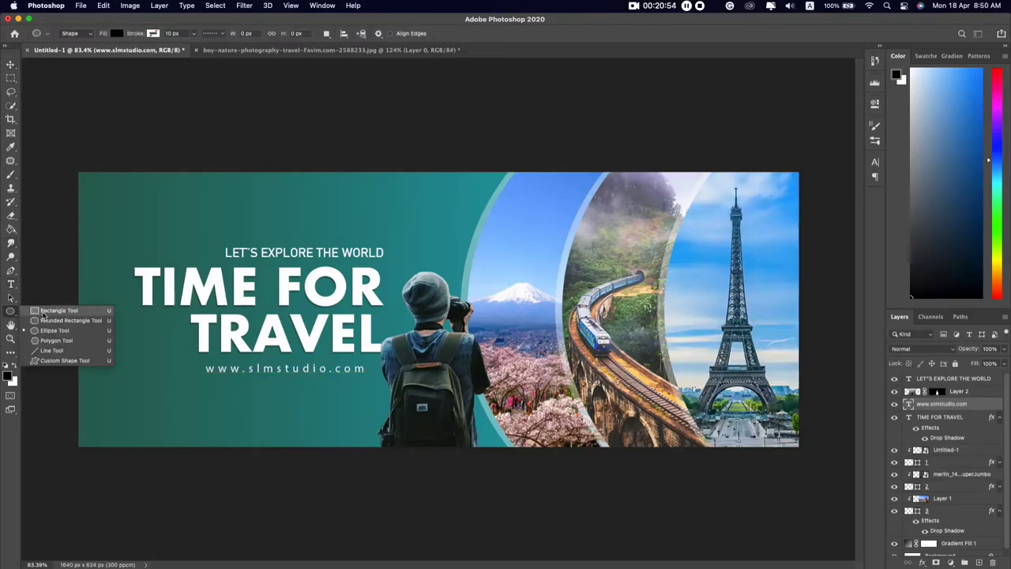
{"action": "left_click", "coordinate": [44, 311]}
{"action": "left_click", "coordinate": [116, 33]}
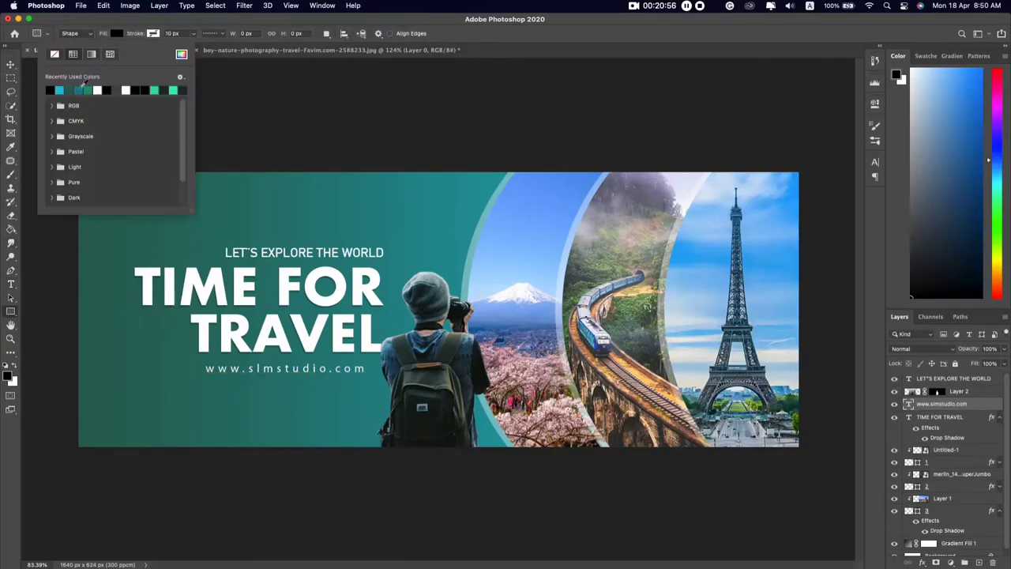
{"action": "left_click", "coordinate": [101, 87]}
{"action": "left_click", "coordinate": [115, 35]}
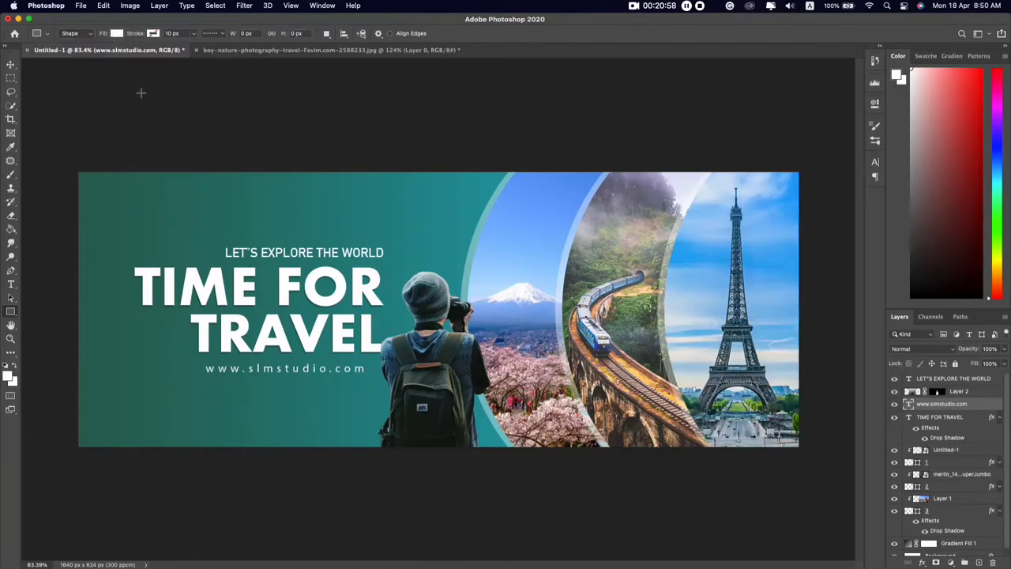
{"action": "left_click_drag", "start_coordinate": [173, 362], "coordinate": [392, 378]}
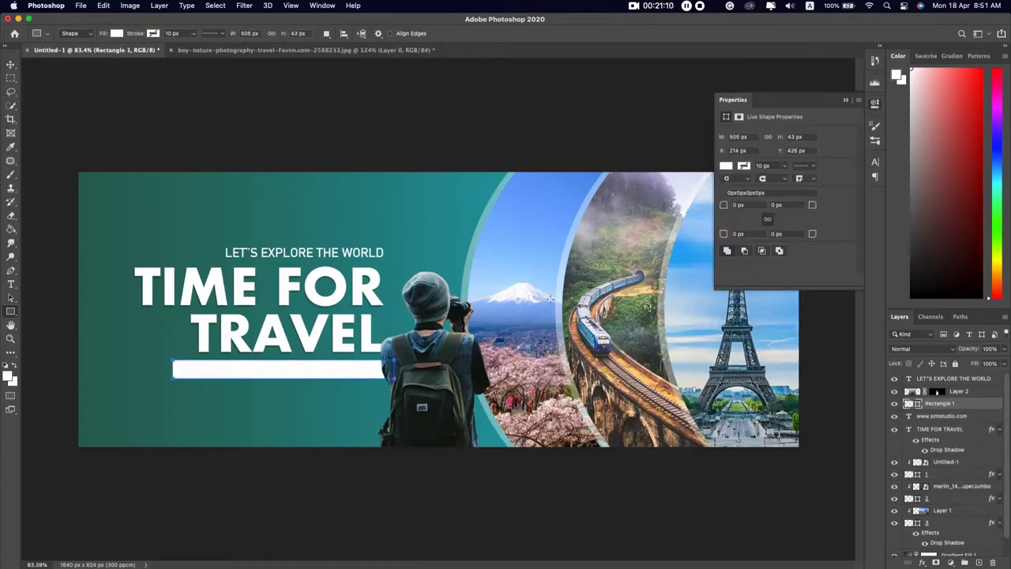
Set a corner radius in the shape properties to round the bar's end
{"action": "left_click", "coordinate": [844, 102]}
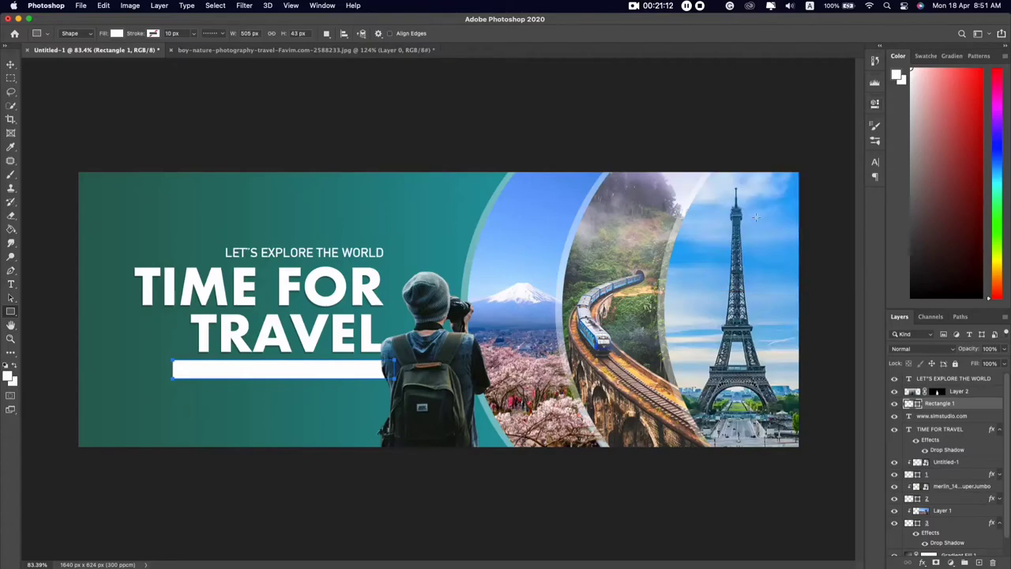
{"action": "left_click", "coordinate": [874, 103]}
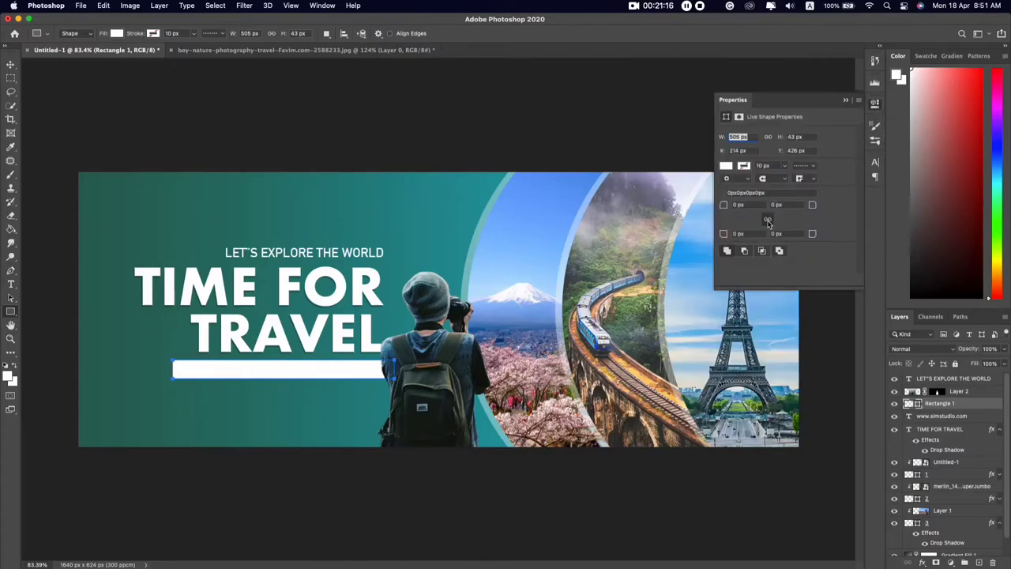
{"action": "left_click", "coordinate": [737, 233]}
{"action": "type", "text": "22"}
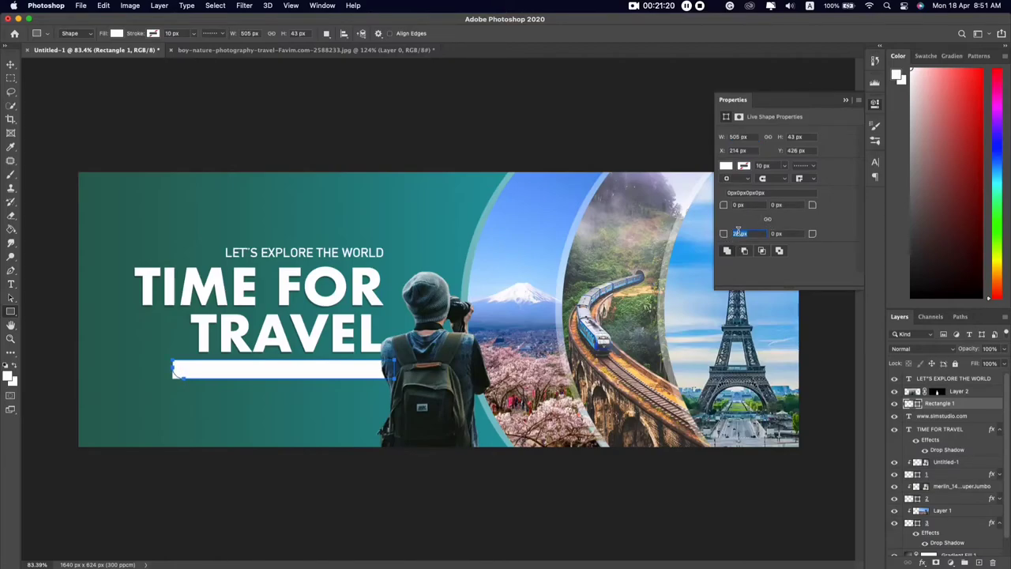
{"action": "left_click", "coordinate": [847, 100]}
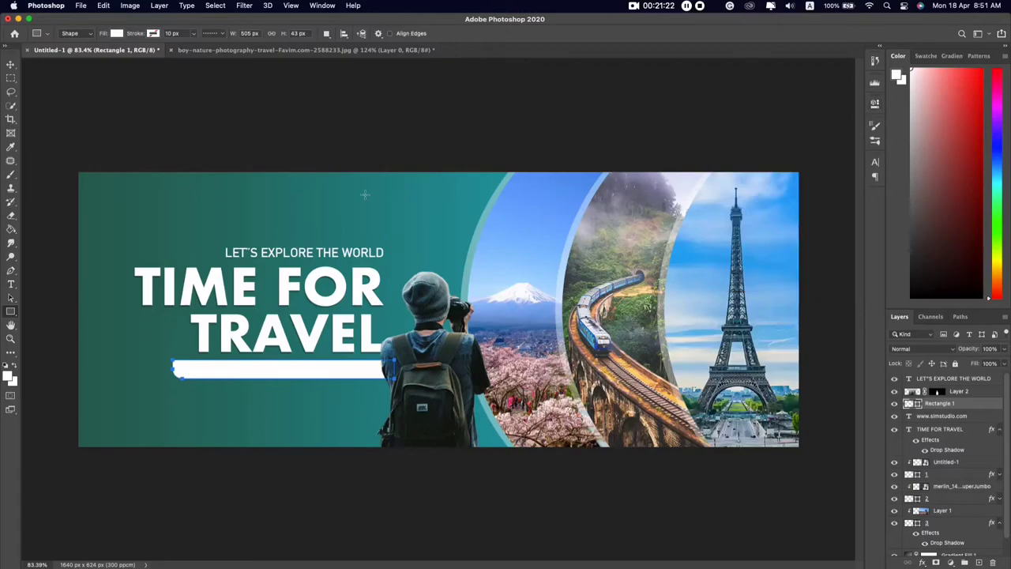
Thin the white bar by dragging its top edge down with Free Transform
{"action": "left_click", "coordinate": [10, 64]}
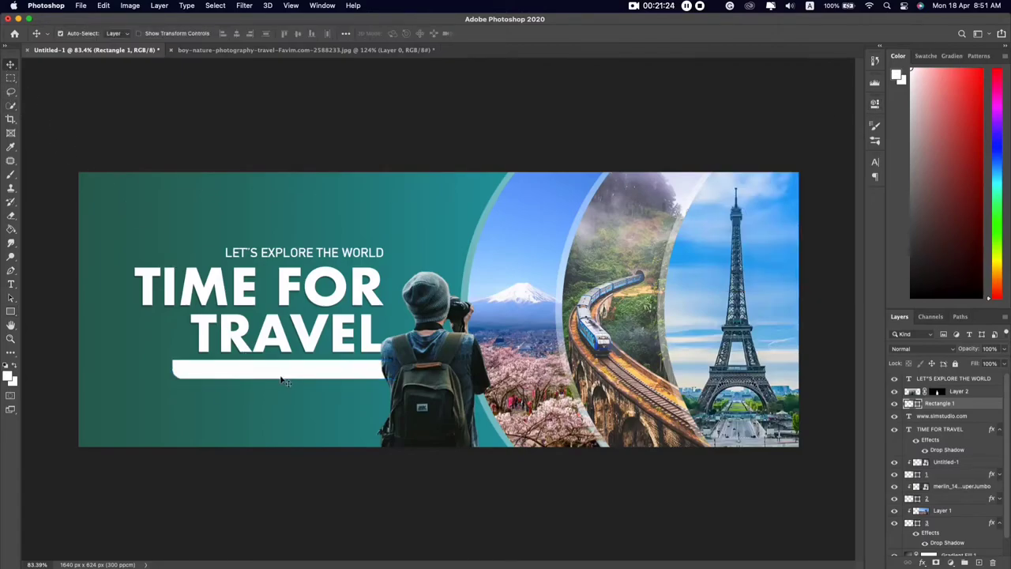
{"action": "key", "text": "ctrl+t"}
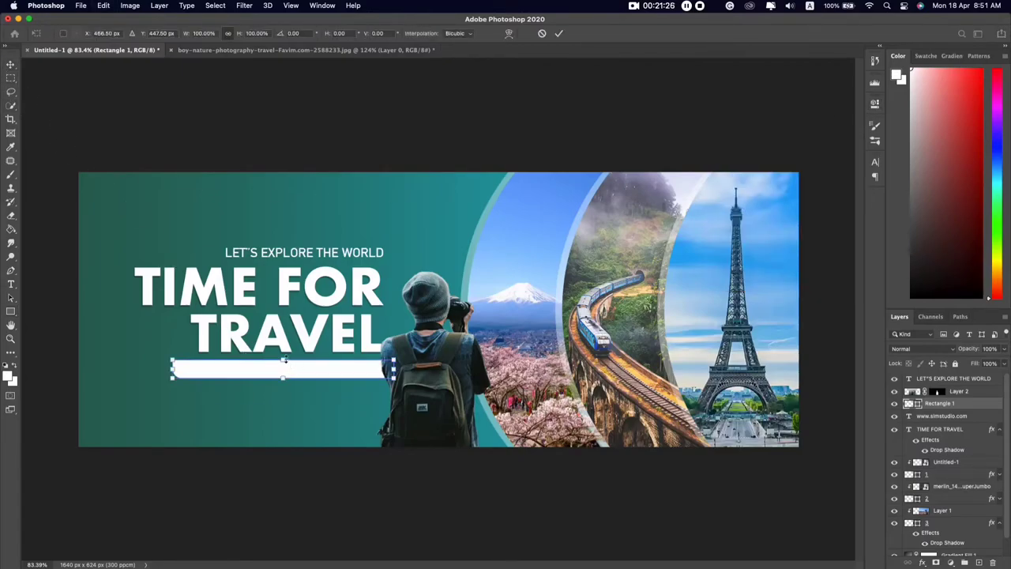
{"action": "left_click_drag", "start_coordinate": [284, 360], "coordinate": [290, 368]}
{"action": "key", "text": "Return"}
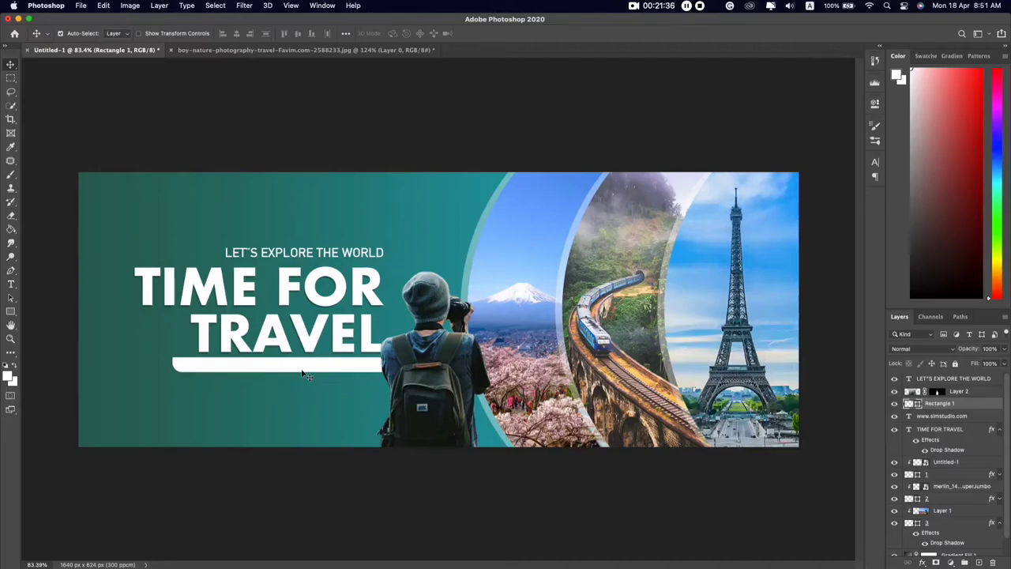
{"action": "key", "text": "ctrl+t"}
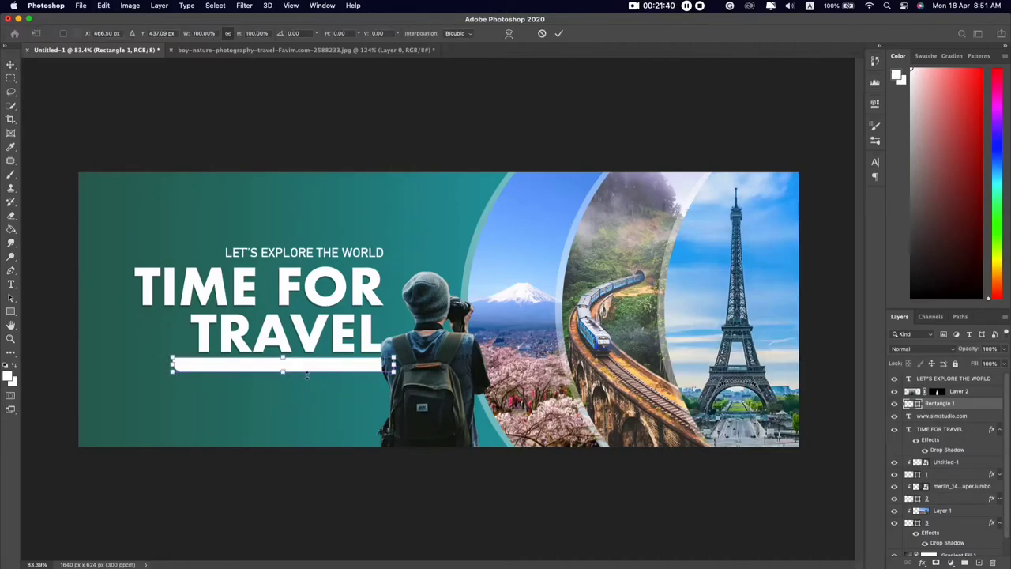
{"action": "left_click_drag", "start_coordinate": [285, 360], "coordinate": [285, 363]}
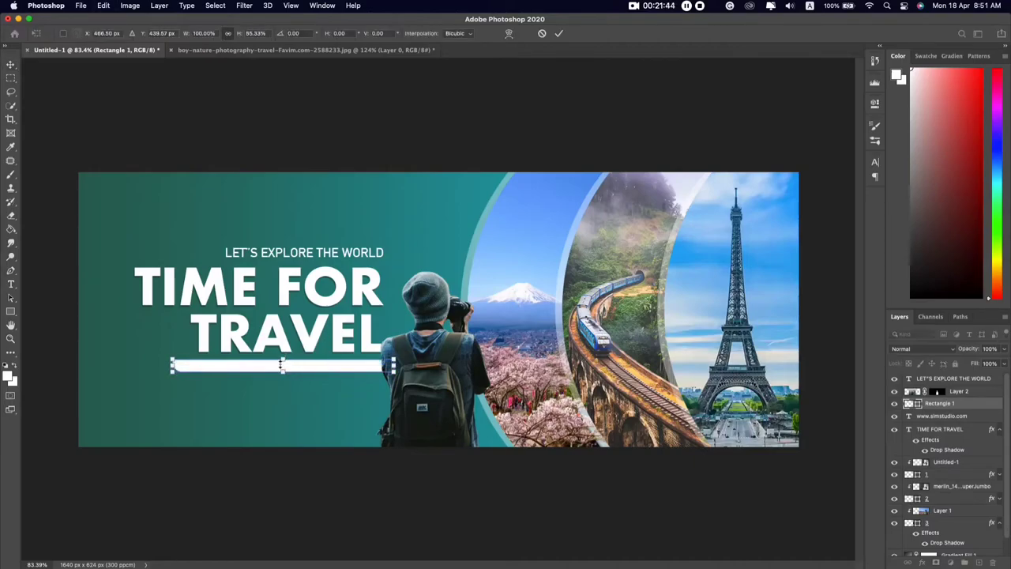
{"action": "scroll", "coordinate": [285, 362], "scroll_direction": "up", "scroll_amount": 5}
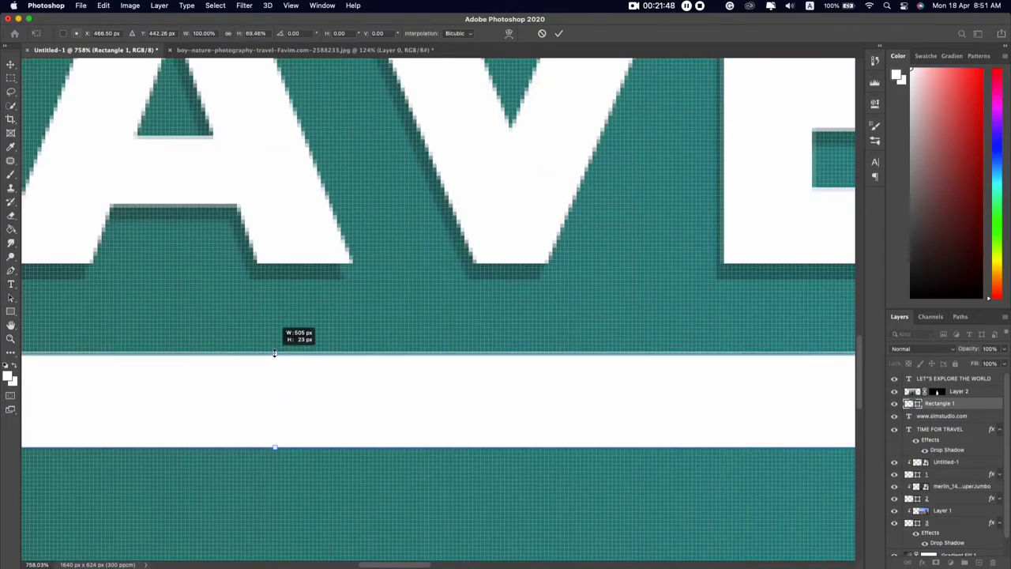
{"action": "left_click_drag", "start_coordinate": [274, 332], "coordinate": [276, 355]}
{"action": "key", "text": "Return"}
{"action": "scroll", "coordinate": [404, 348], "scroll_direction": "down", "scroll_amount": 5}
{"action": "scroll", "coordinate": [405, 348], "scroll_direction": "up", "scroll_amount": 1}
{"action": "scroll", "coordinate": [377, 324], "scroll_direction": "up", "scroll_amount": 2}
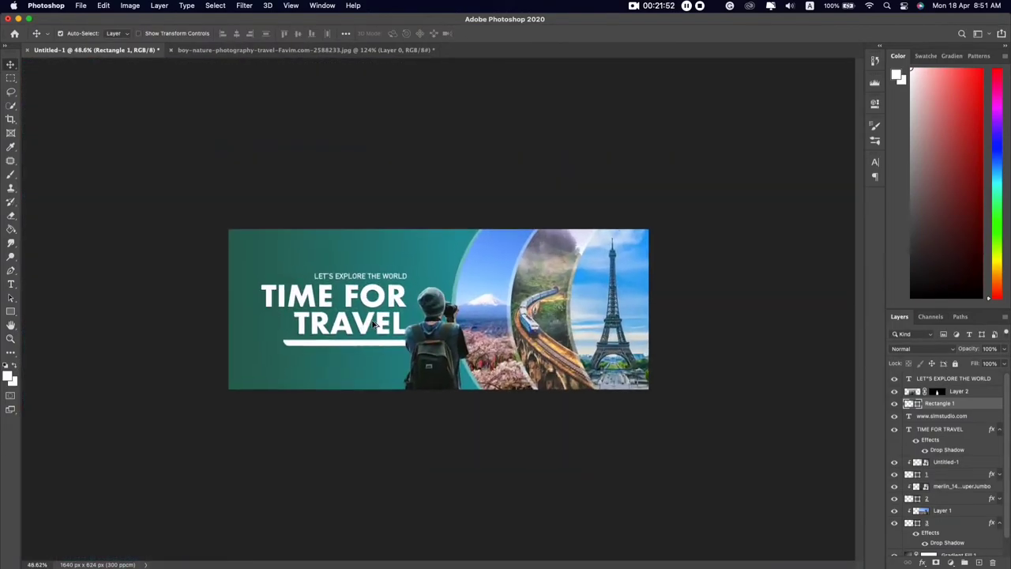
{"action": "scroll", "coordinate": [334, 351], "scroll_direction": "up", "scroll_amount": 1}
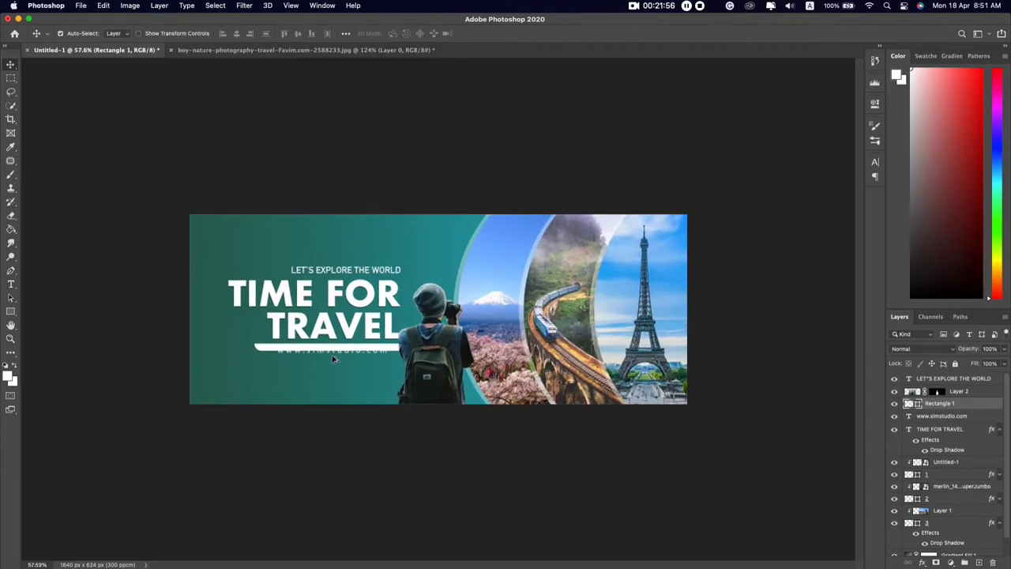
{"action": "scroll", "coordinate": [330, 375], "scroll_direction": "up", "scroll_amount": 4}
Colour the web address text teal
{"action": "double_click", "coordinate": [341, 385]}
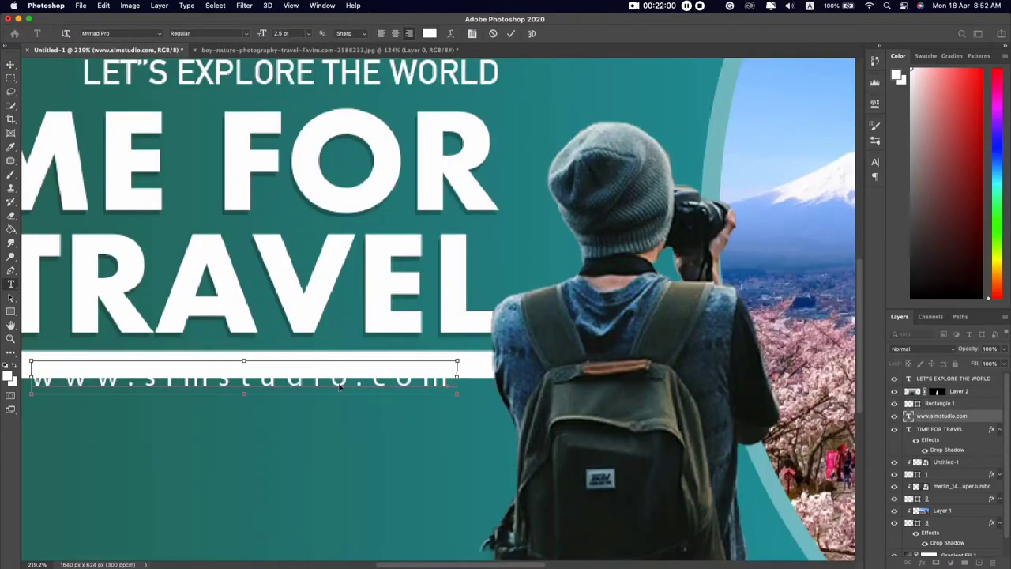
{"action": "left_click", "coordinate": [428, 33]}
{"action": "left_click", "coordinate": [313, 402]}
{"action": "left_click", "coordinate": [885, 313]}
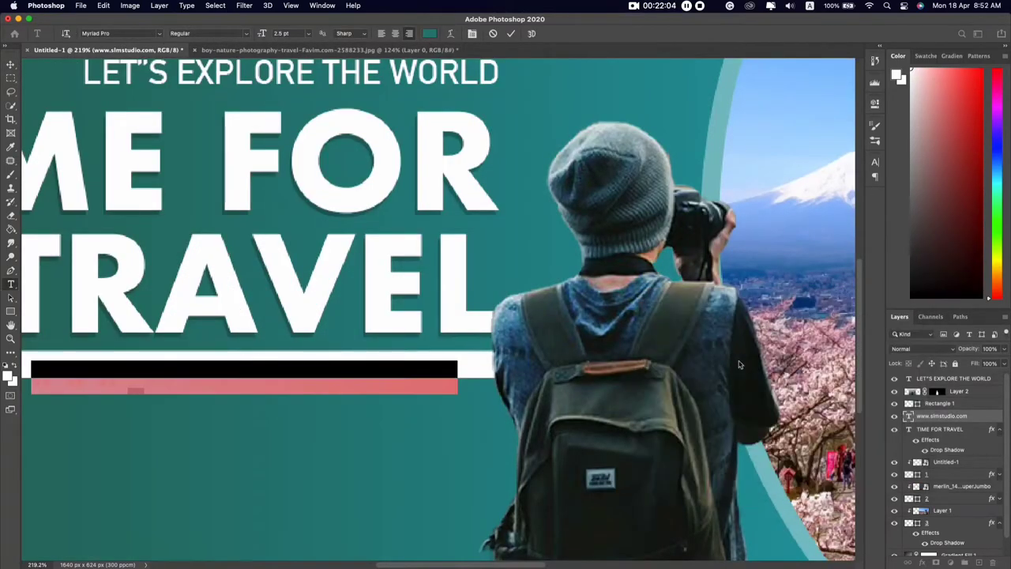
{"action": "left_click", "coordinate": [325, 391]}
{"action": "key", "text": "ctrl+Return"}
Move the address layer above the white bar and fit the banner in view
{"action": "key", "text": "ctrl+bracketright"}
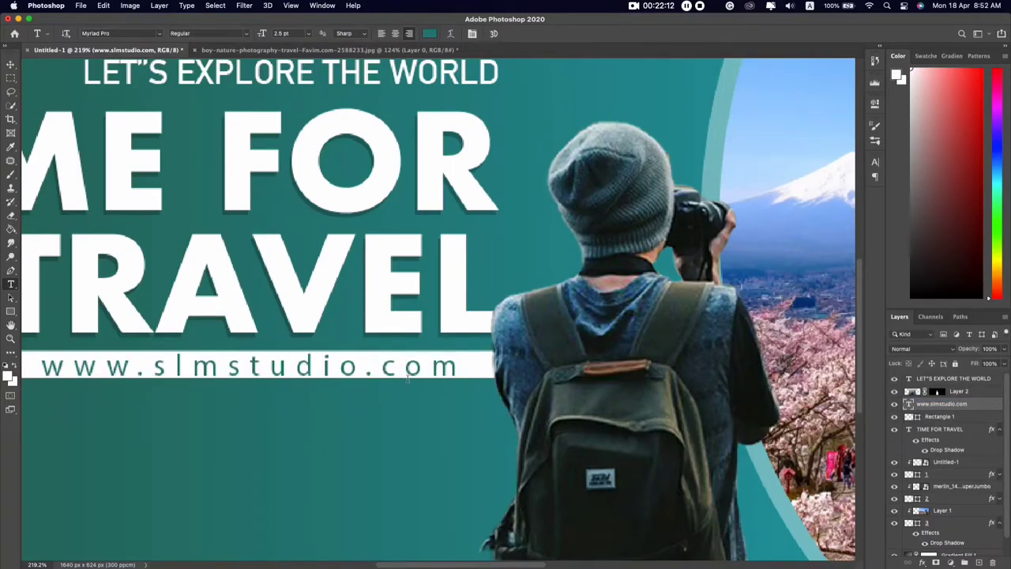
{"action": "key", "text": "ctrl+0"}
{"action": "scroll", "coordinate": [386, 403], "scroll_direction": "down", "scroll_amount": 2}
{"action": "scroll", "coordinate": [331, 395], "scroll_direction": "down", "scroll_amount": 2}
{"action": "scroll", "coordinate": [268, 385], "scroll_direction": "down", "scroll_amount": 2}
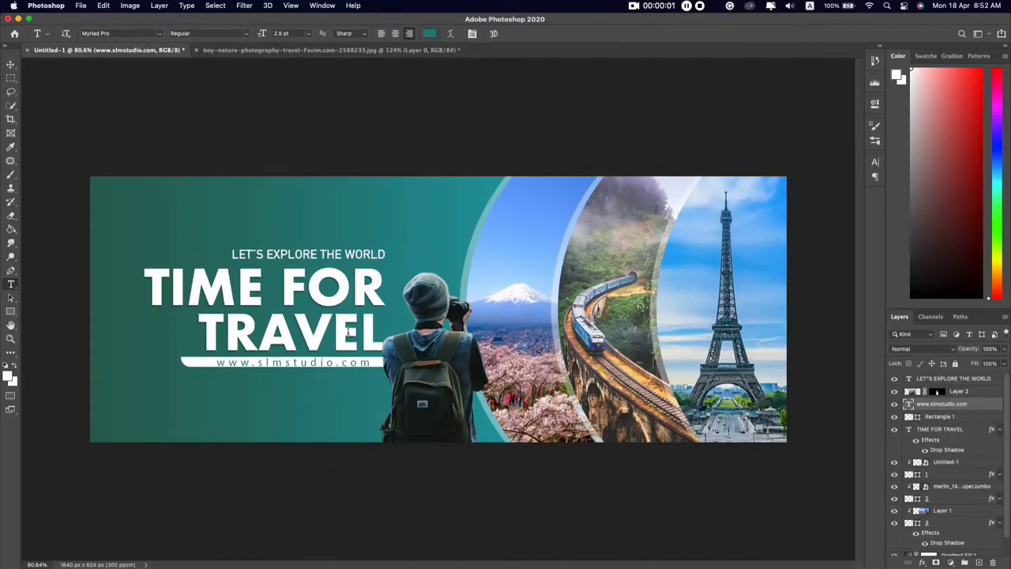
{"action": "left_click", "coordinate": [338, 362]}
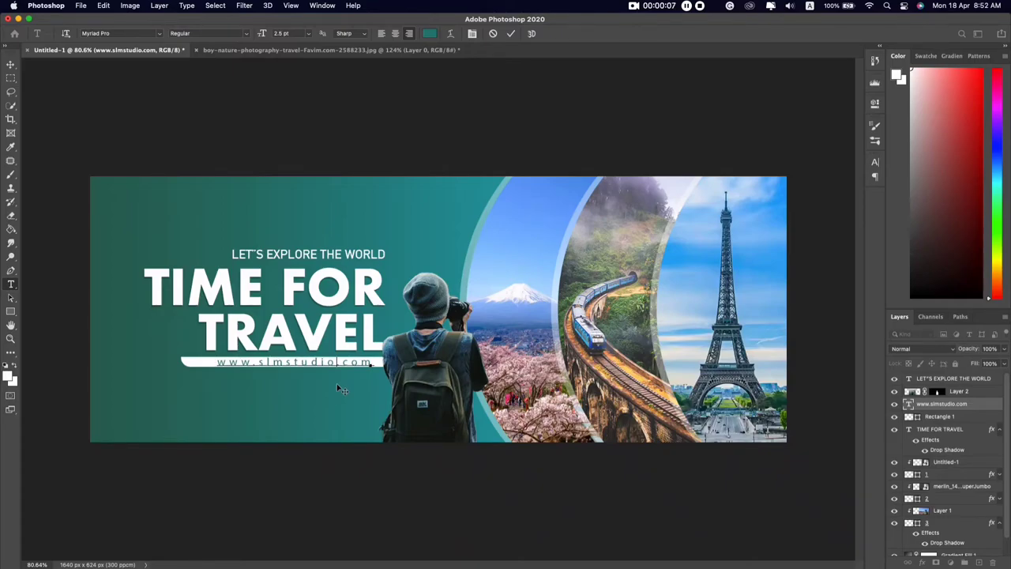
Commit the web address text edit and scroll over the banner
{"action": "left_click", "coordinate": [511, 33]}
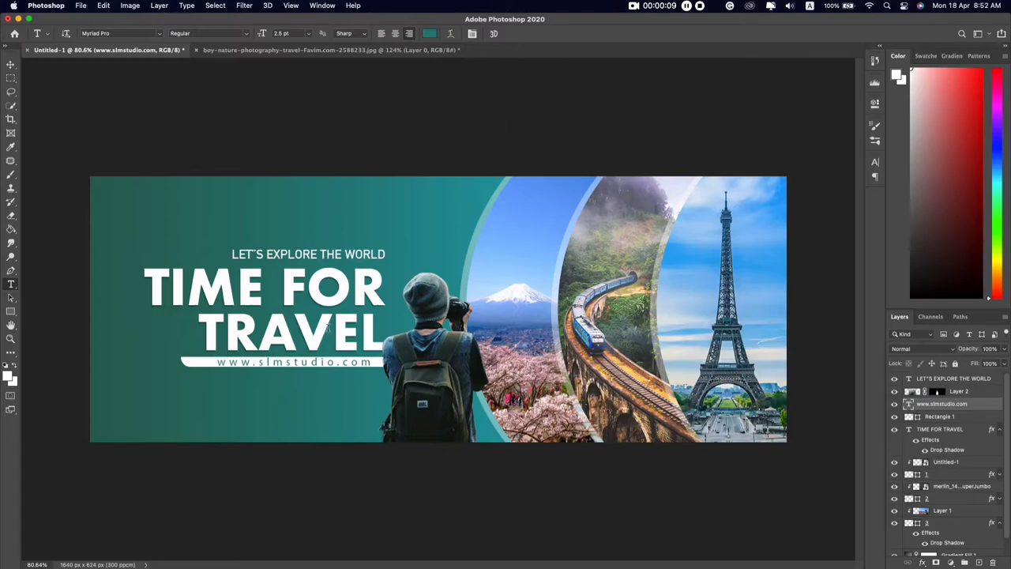
{"action": "scroll", "coordinate": [328, 330], "scroll_direction": "down", "scroll_amount": 3}
{"action": "scroll", "coordinate": [328, 330], "scroll_direction": "up", "scroll_amount": 1}
{"action": "scroll", "coordinate": [328, 330], "scroll_direction": "up", "scroll_amount": 1}
{"action": "scroll", "coordinate": [327, 330], "scroll_direction": "up", "scroll_amount": 1}
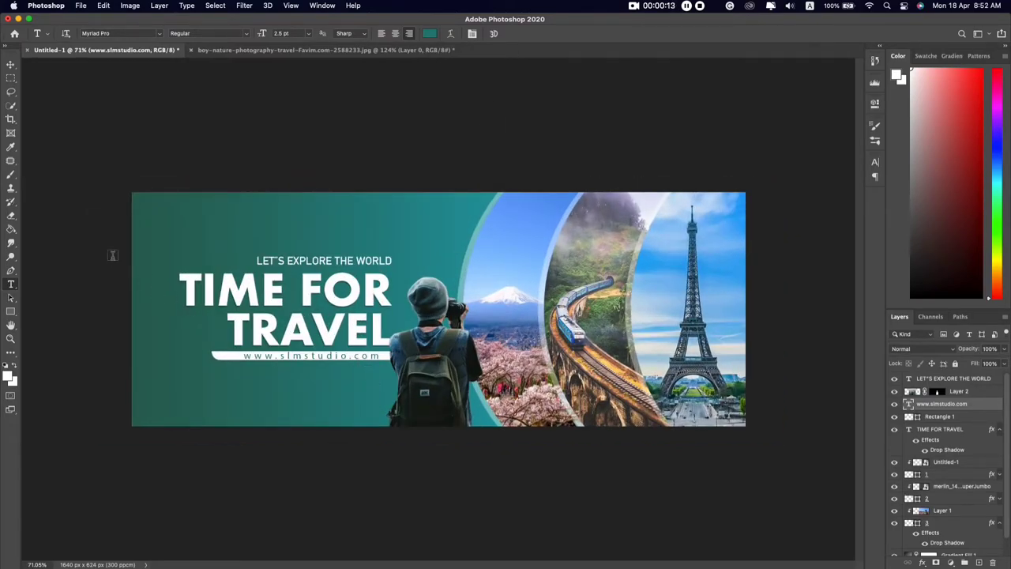
Rasterize the Rectangle 1 white bar, try a size-600 eraser on it, then undo
{"action": "left_click", "coordinate": [10, 65]}
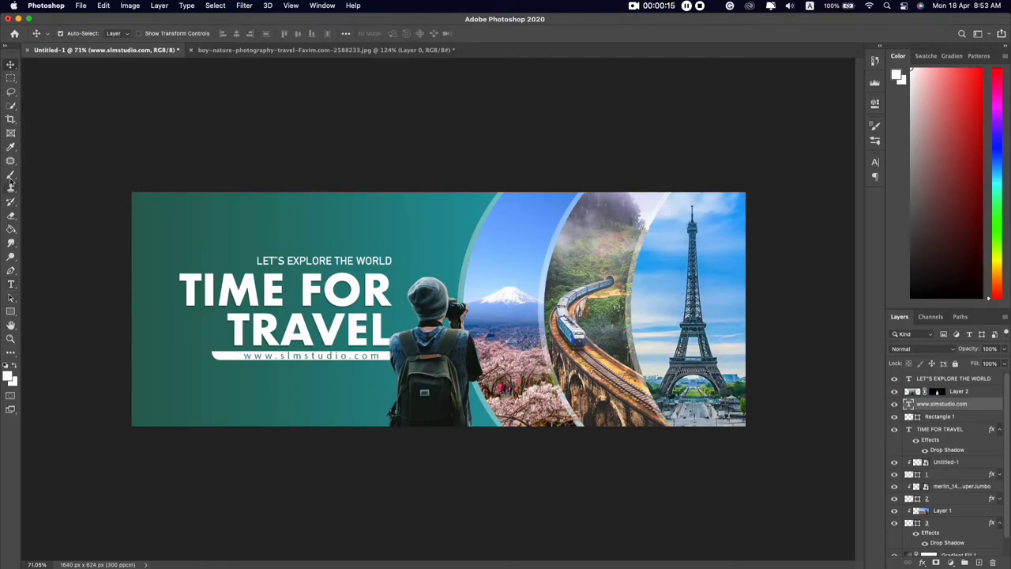
{"action": "left_click", "coordinate": [10, 177]}
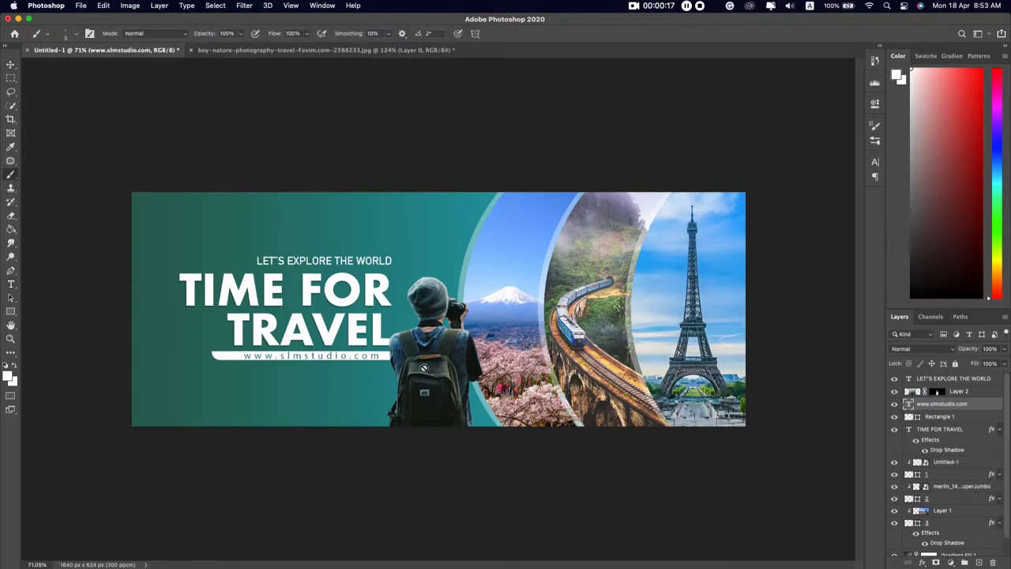
{"action": "left_click", "coordinate": [948, 416]}
{"action": "right_click", "coordinate": [953, 419]}
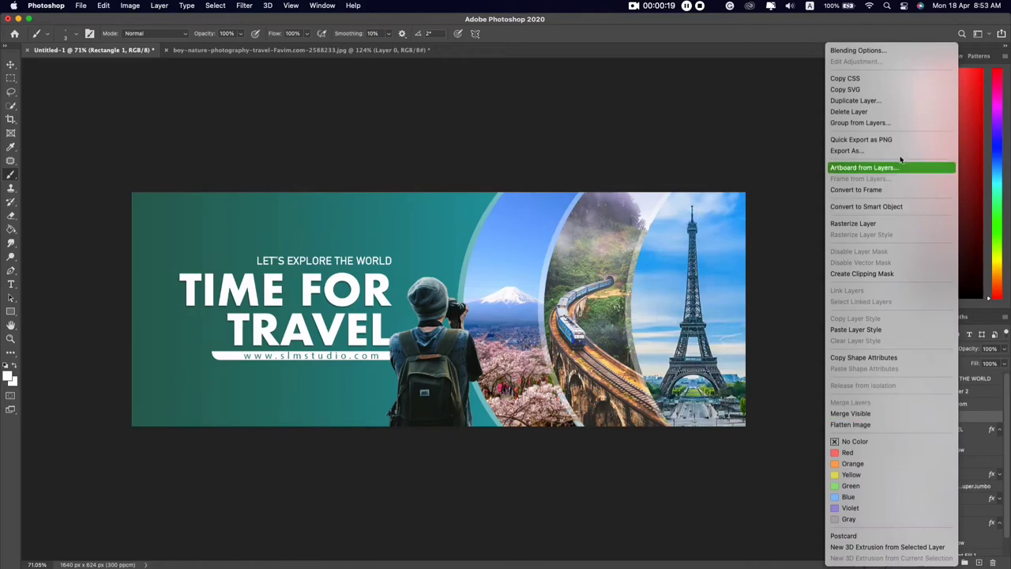
{"action": "left_click", "coordinate": [853, 222]}
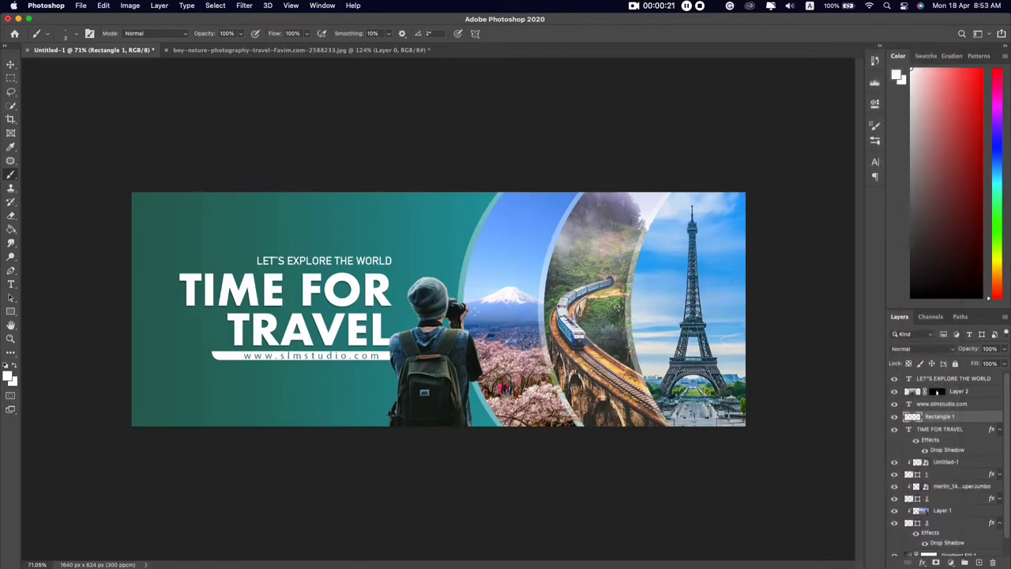
{"action": "key", "text": "e"}
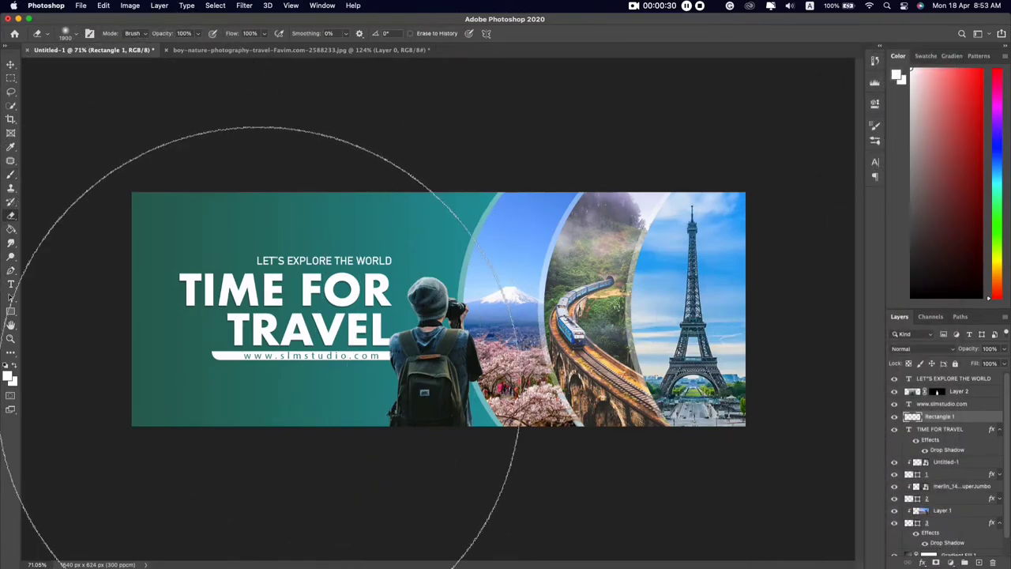
{"action": "key", "text": "bracketleft"}
{"action": "key", "text": "bracketleft"}
{"action": "key", "text": "bracketleft"}
{"action": "key", "text": "bracketleft"}
{"action": "key", "text": "bracketleft"}
{"action": "key", "text": "bracketleft"}
{"action": "key", "text": "bracketleft"}
{"action": "key", "text": "bracketleft"}
{"action": "key", "text": "bracketleft"}
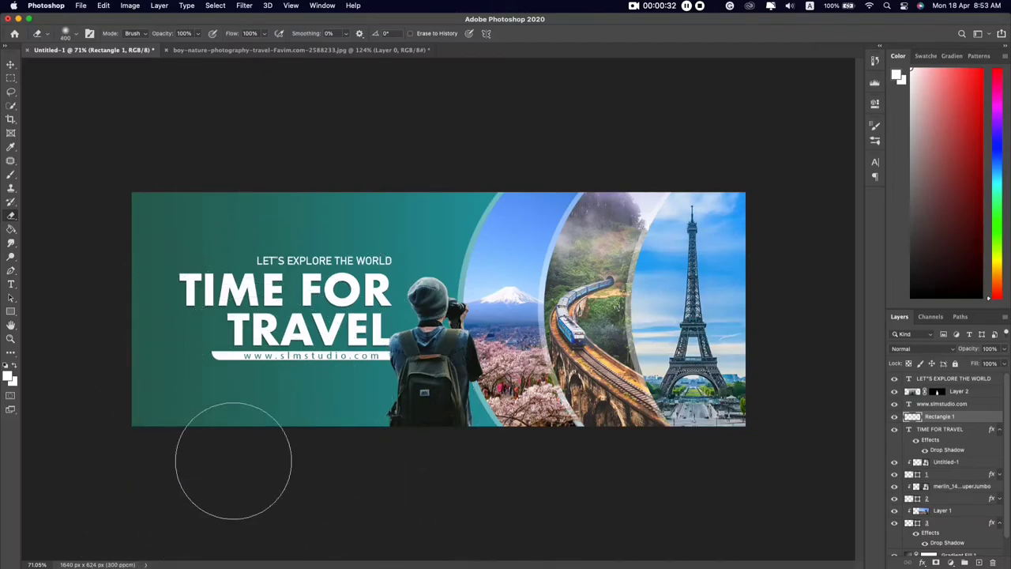
{"action": "key", "text": "bracketleft"}
{"action": "key", "text": "bracketright"}
{"action": "key", "text": "bracketright"}
{"action": "key", "text": "bracketright"}
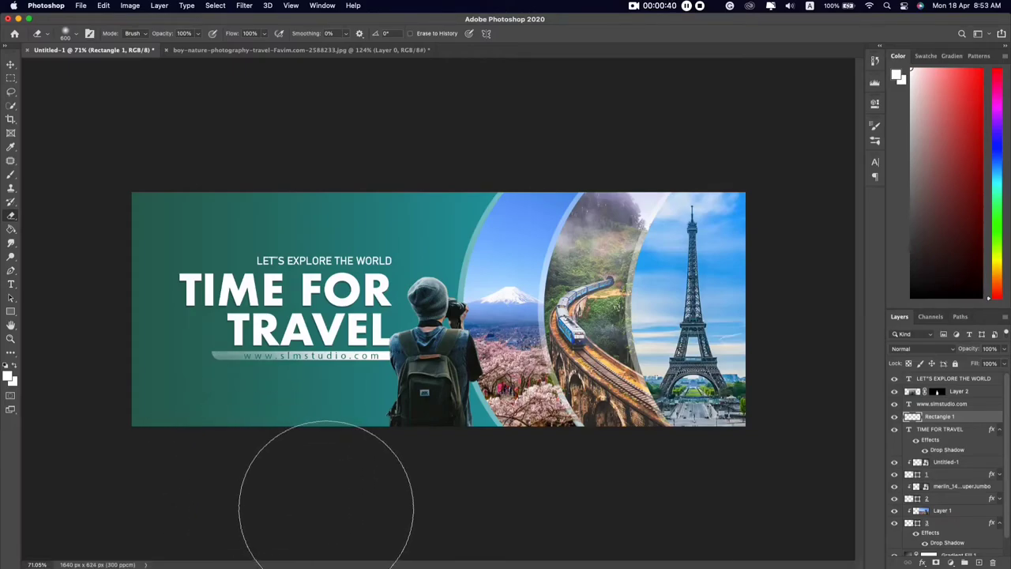
{"action": "key", "text": "super+z"}
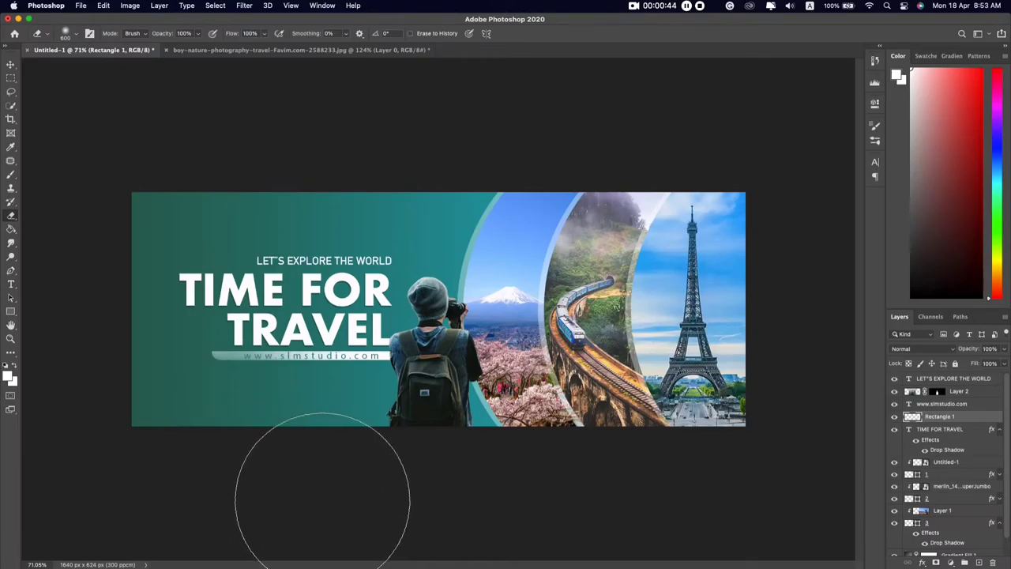
Zoom out to check the whole banner, zoom back in, and pick the Move tool
{"action": "key", "text": "super+minus"}
{"action": "key", "text": "super+minus"}
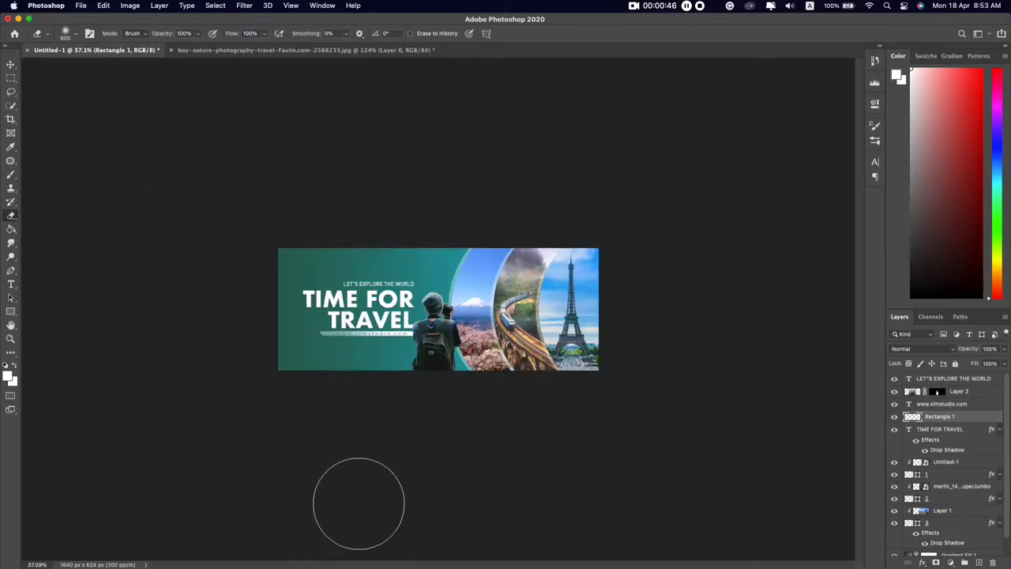
{"action": "key", "text": "super+plus"}
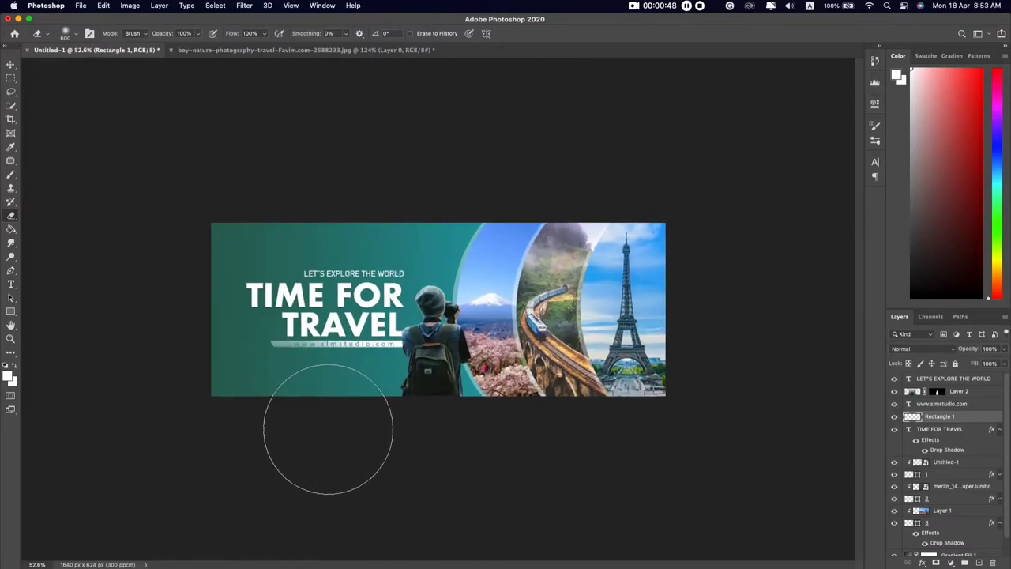
{"action": "left_click", "coordinate": [11, 64]}
{"action": "key", "text": "super+plus"}
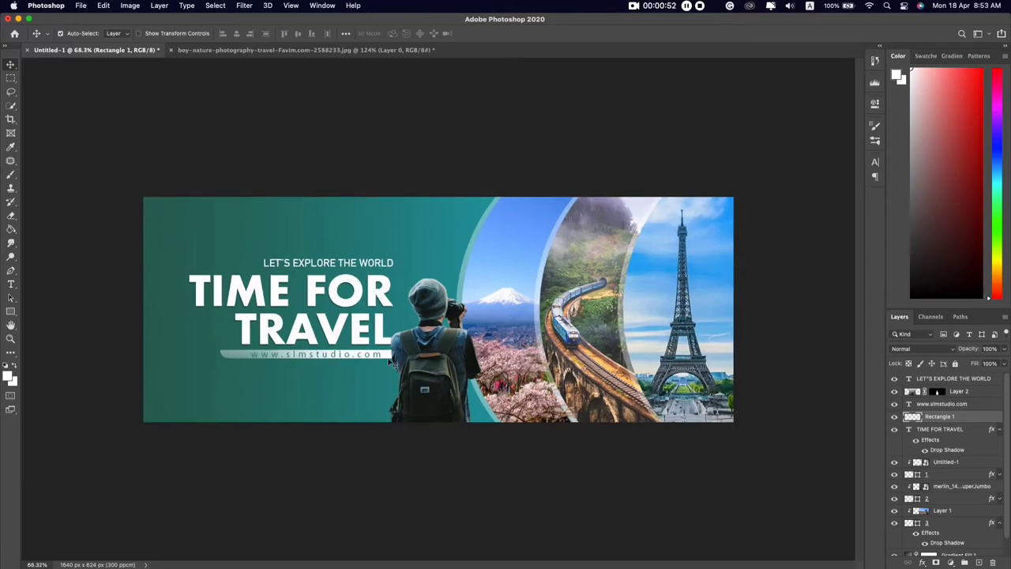
Duplicate the TIME FOR TRAVEL layer, clear its drop shadow, and place it below the original
{"action": "scroll", "coordinate": [359, 369], "scroll_direction": "up", "scroll_amount": 1}
{"action": "left_click", "coordinate": [345, 304]}
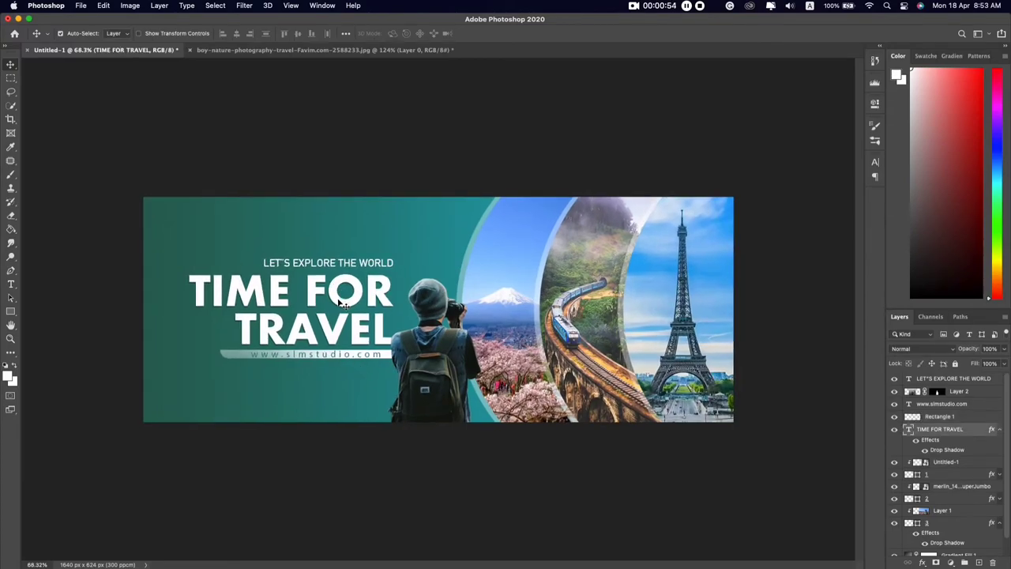
{"action": "left_click_drag", "start_coordinate": [964, 432], "coordinate": [983, 562]}
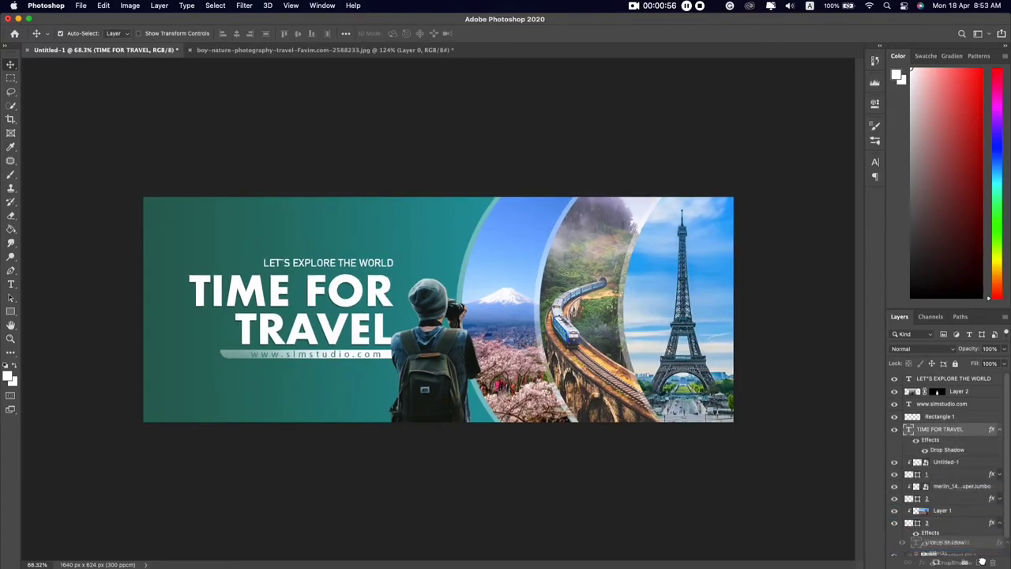
{"action": "right_click", "coordinate": [983, 437]}
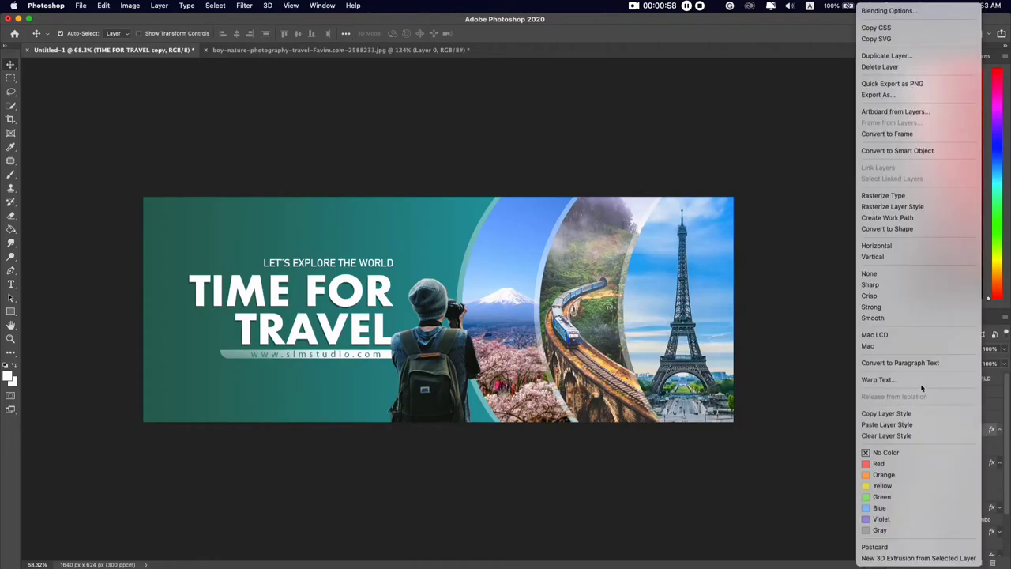
{"action": "left_click", "coordinate": [886, 435]}
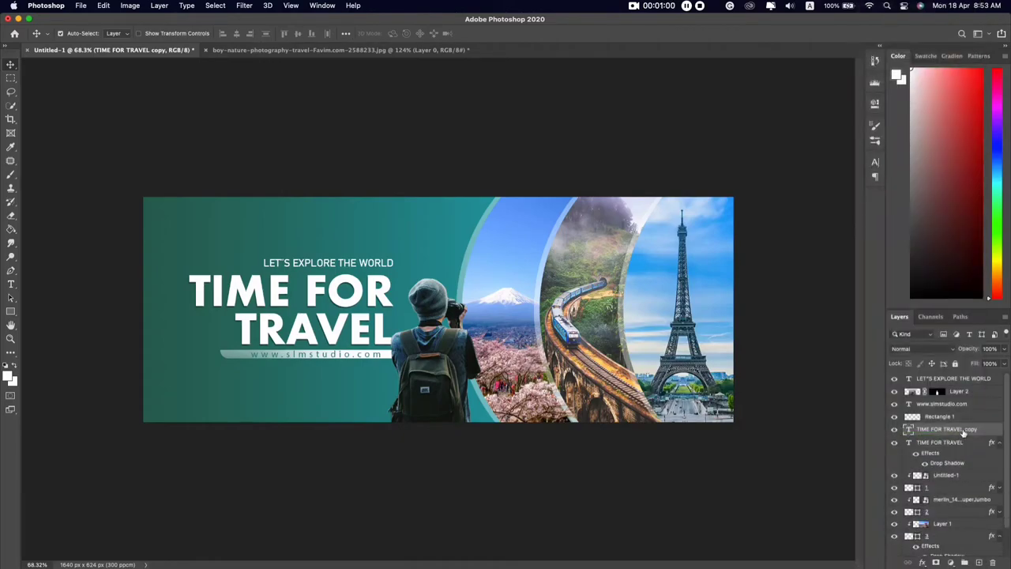
{"action": "left_click_drag", "start_coordinate": [983, 432], "coordinate": [979, 460]}
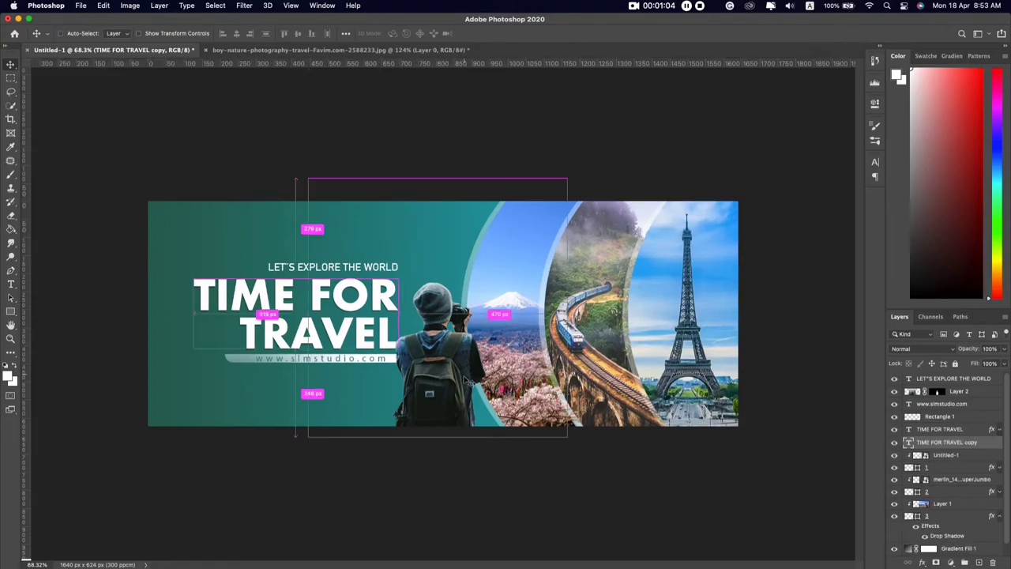
Scale the copied title to about 211% and move it up the banner
{"action": "key", "text": "super+t"}
{"action": "left_click_drag", "start_coordinate": [393, 358], "coordinate": [497, 433]}
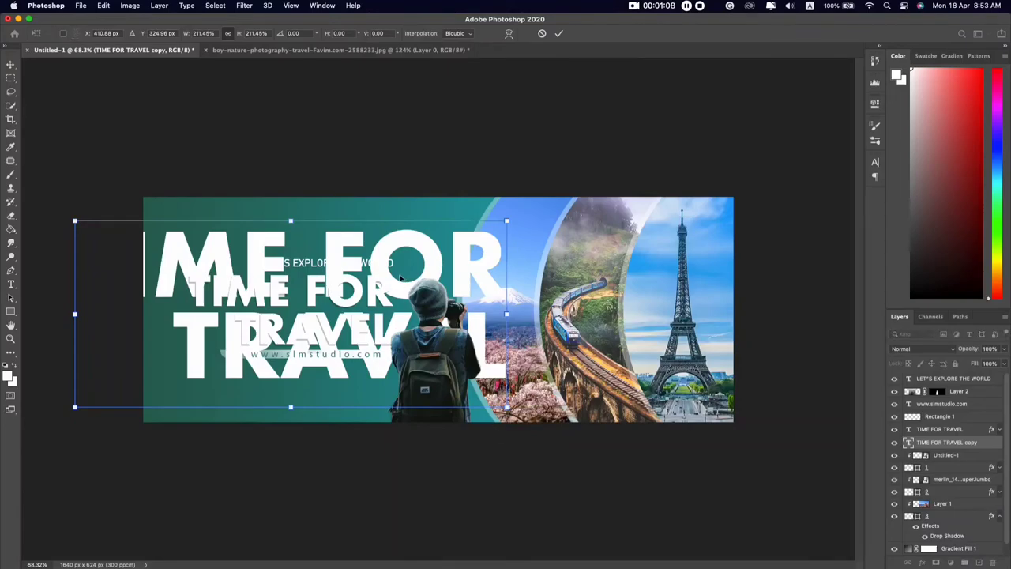
{"action": "left_click_drag", "start_coordinate": [401, 278], "coordinate": [388, 250]}
{"action": "key", "text": "Return"}
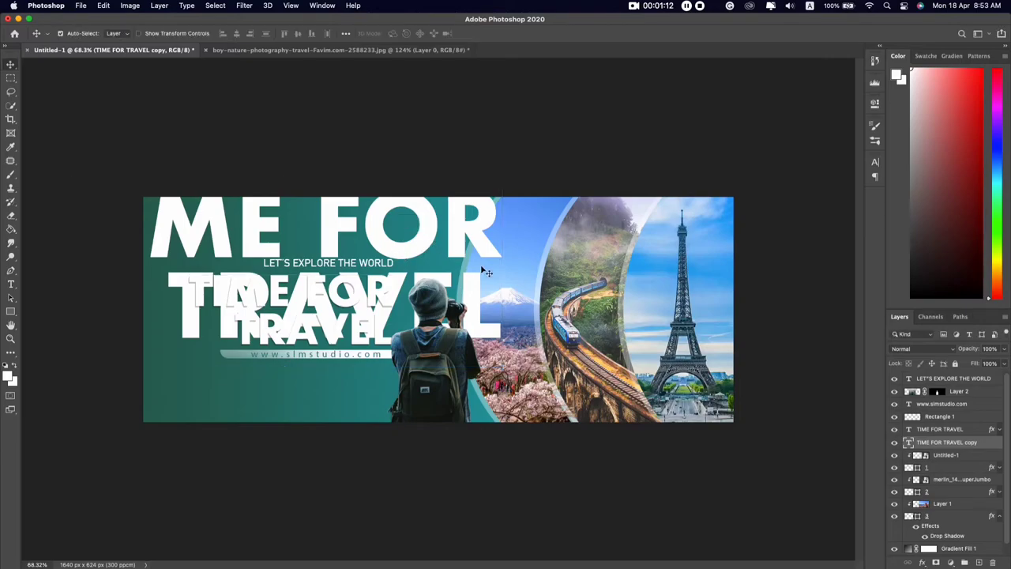
Lower the copy's opacity to about 6% and stack it just above Gradient Fill 1
{"action": "left_click_drag", "start_coordinate": [965, 350], "coordinate": [914, 349]}
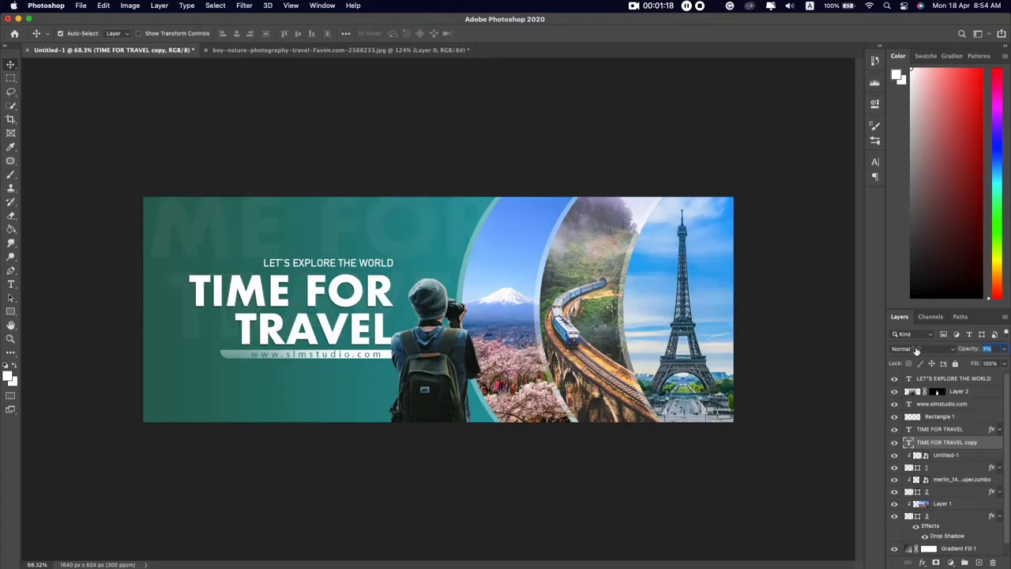
{"action": "left_click_drag", "start_coordinate": [956, 443], "coordinate": [960, 540]}
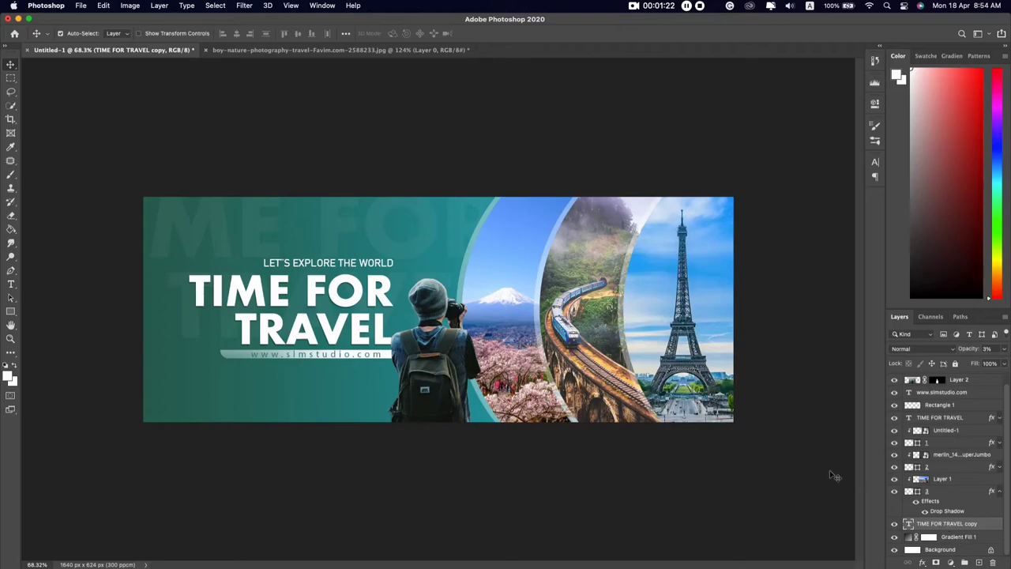
{"action": "left_click_drag", "start_coordinate": [967, 350], "coordinate": [969, 349]}
{"action": "mouse_move", "coordinate": [338, 237]}
{"action": "left_mouse_down"}
{"action": "mouse_move", "coordinate": [353, 235]}
{"action": "mouse_move", "coordinate": [314, 238]}
{"action": "left_mouse_up"}
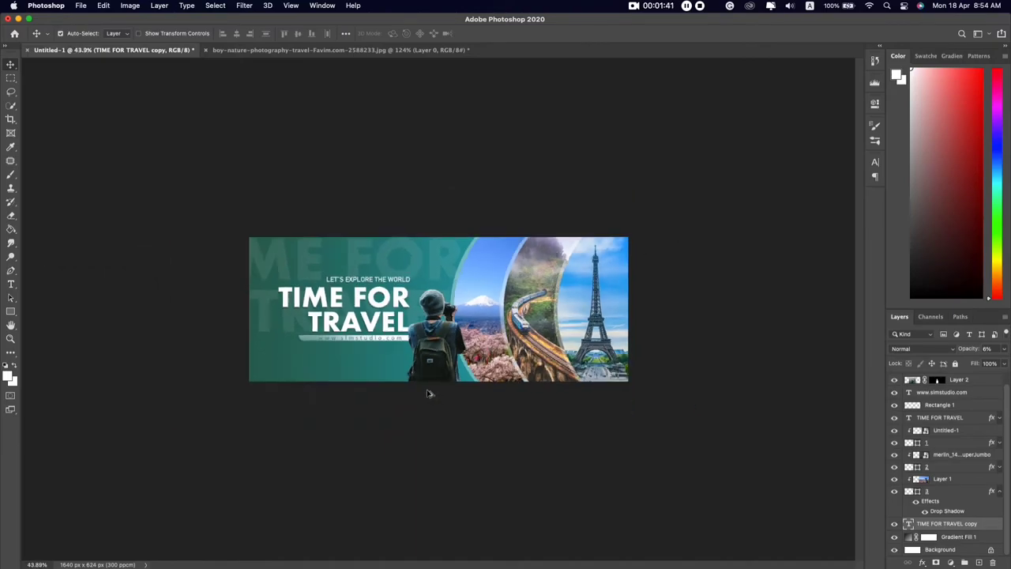
{"action": "scroll", "coordinate": [426, 393], "scroll_direction": "up", "scroll_amount": 1}
{"action": "scroll", "coordinate": [427, 393], "scroll_direction": "up", "scroll_amount": 1}
{"action": "scroll", "coordinate": [426, 392], "scroll_direction": "up", "scroll_amount": 2}
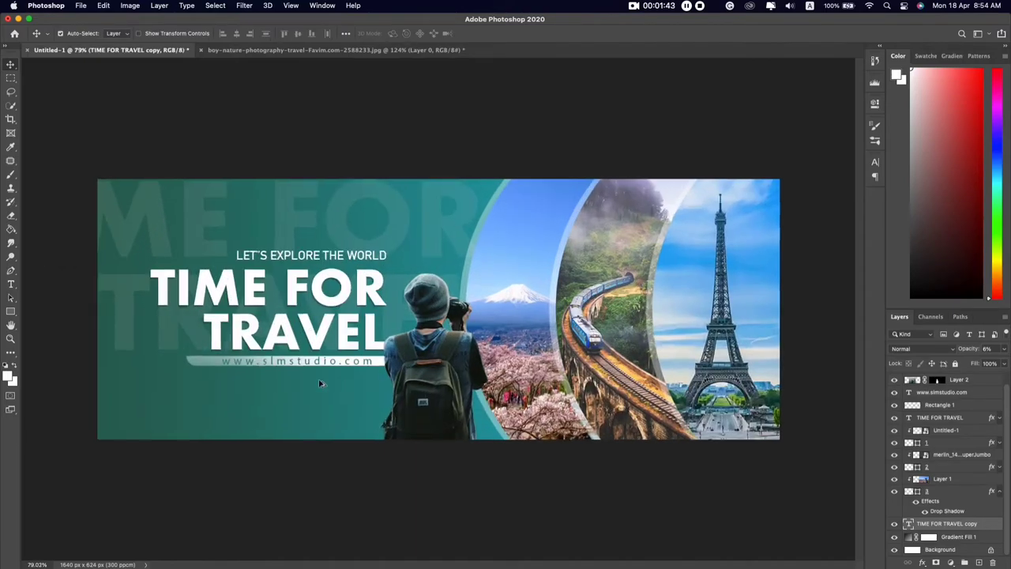
{"action": "scroll", "coordinate": [320, 383], "scroll_direction": "down", "scroll_amount": 3}
{"action": "scroll", "coordinate": [319, 383], "scroll_direction": "up", "scroll_amount": 2}
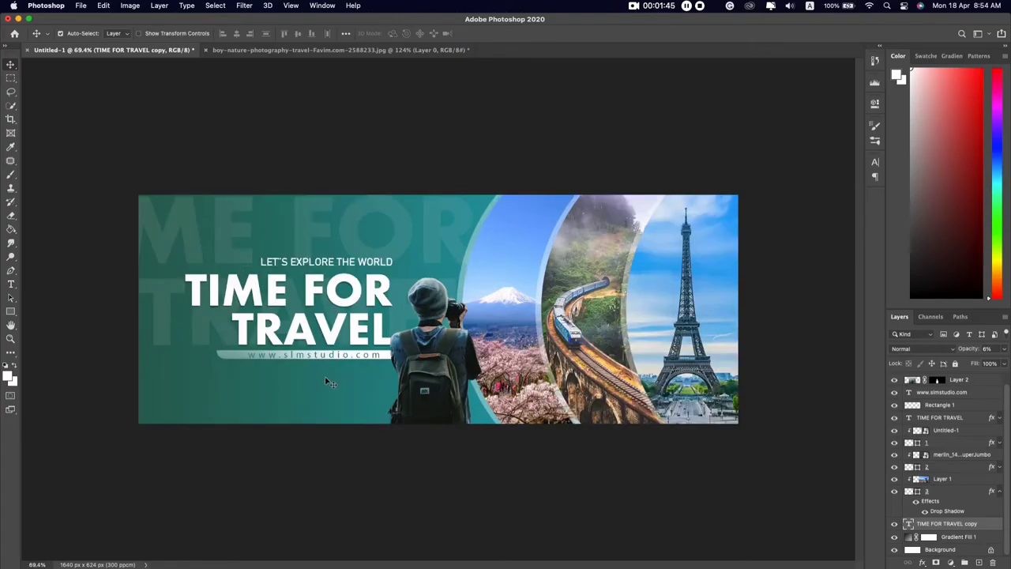
Save As Banner.psd in SL Mstudio, keeping Maximize Compatibility on in Format Options
{"action": "left_click", "coordinate": [82, 6]}
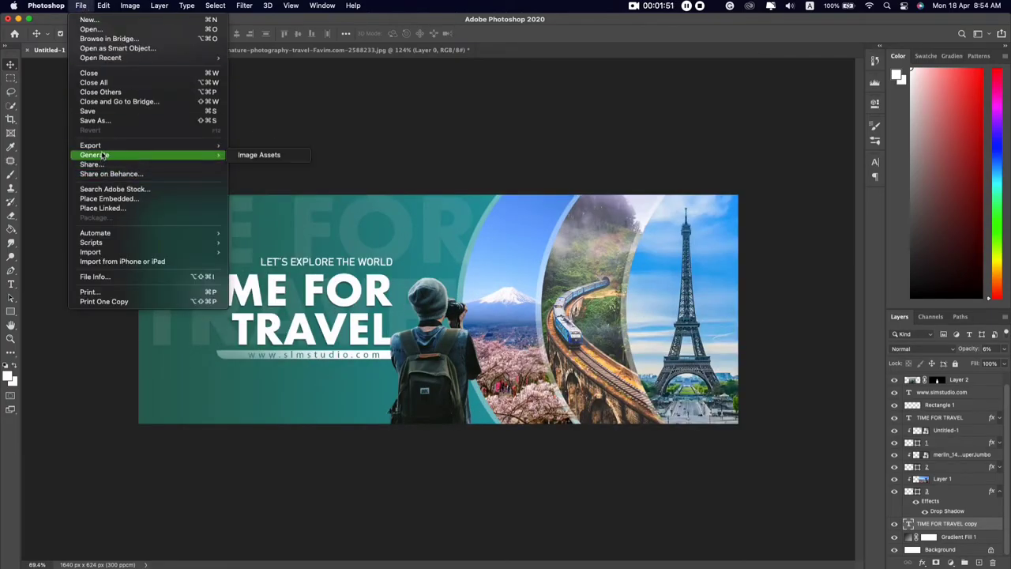
{"action": "left_click", "coordinate": [81, 6]}
{"action": "left_click", "coordinate": [76, 71]}
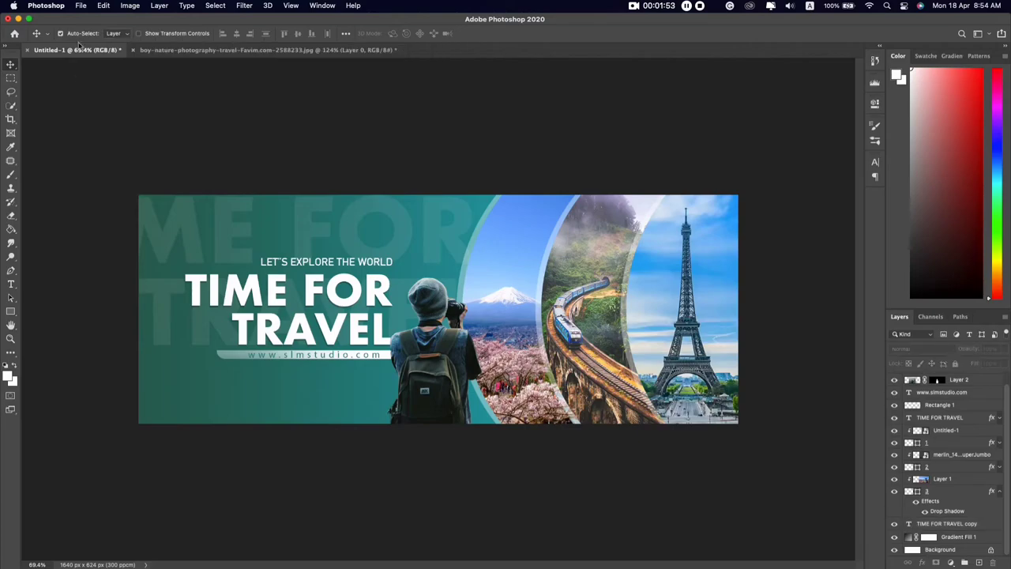
{"action": "left_click", "coordinate": [82, 7]}
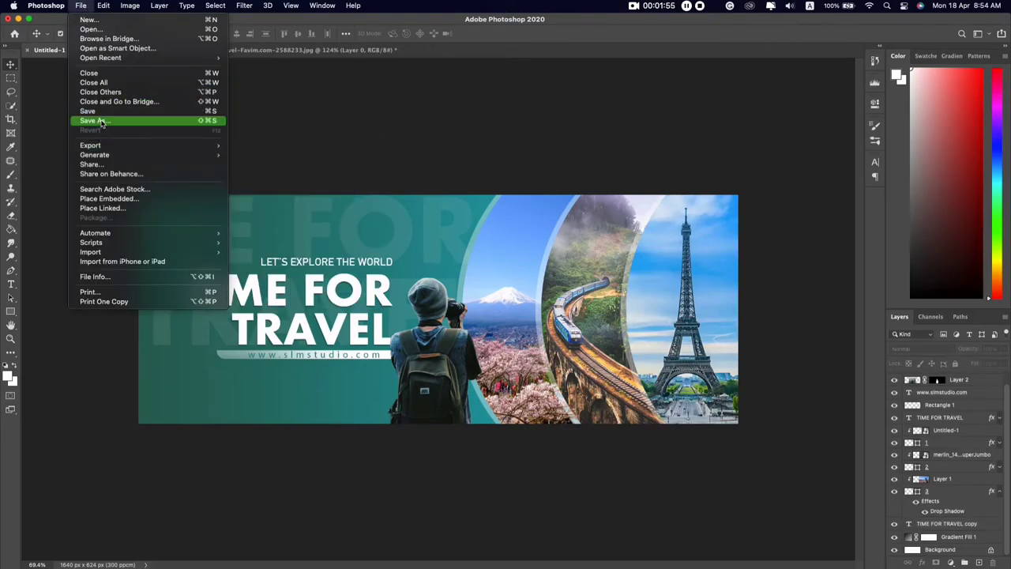
{"action": "left_click", "coordinate": [79, 121]}
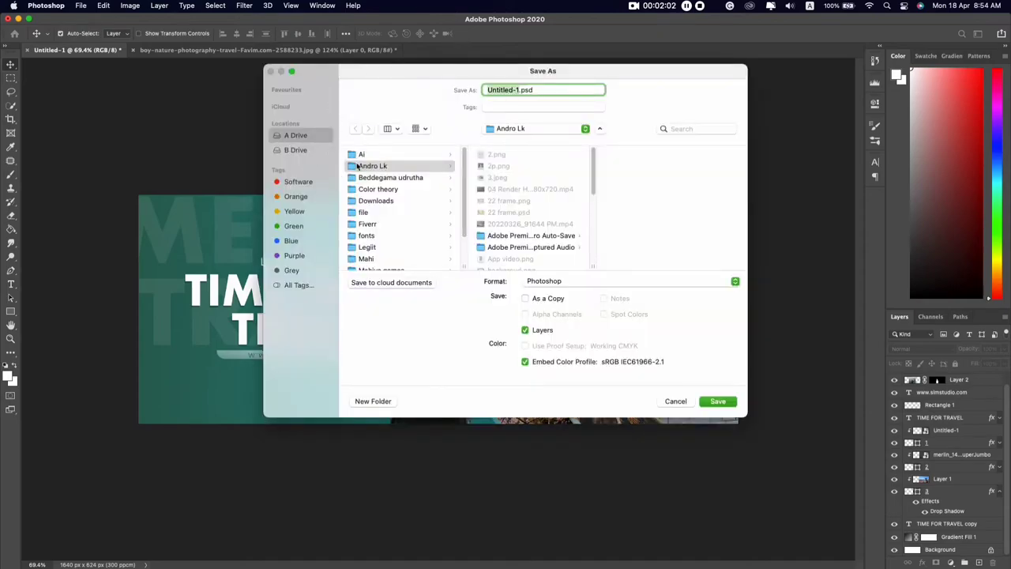
{"action": "scroll", "coordinate": [388, 247], "scroll_direction": "down", "scroll_amount": 3}
{"action": "left_click", "coordinate": [387, 236]}
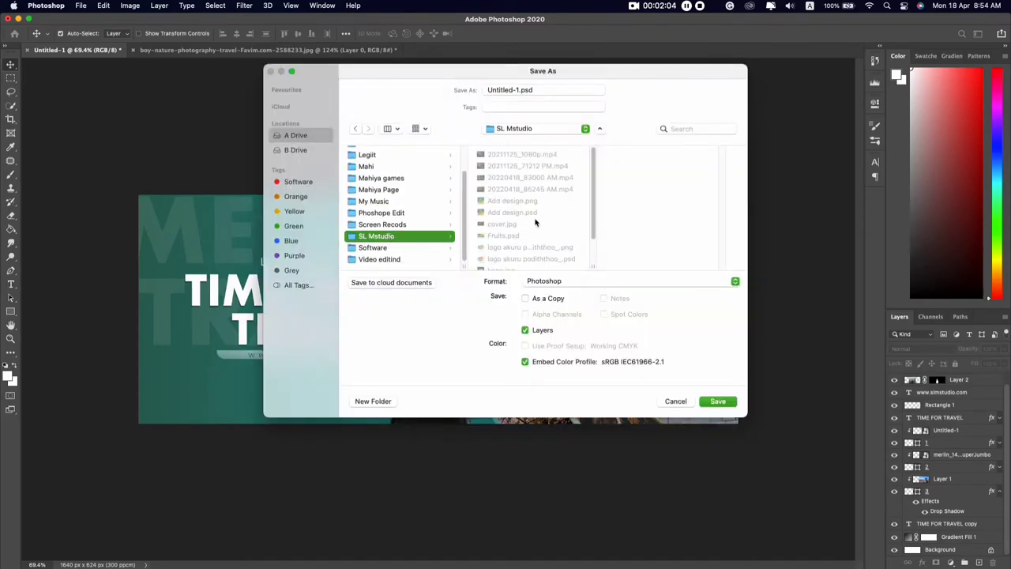
{"action": "left_click", "coordinate": [518, 90]}
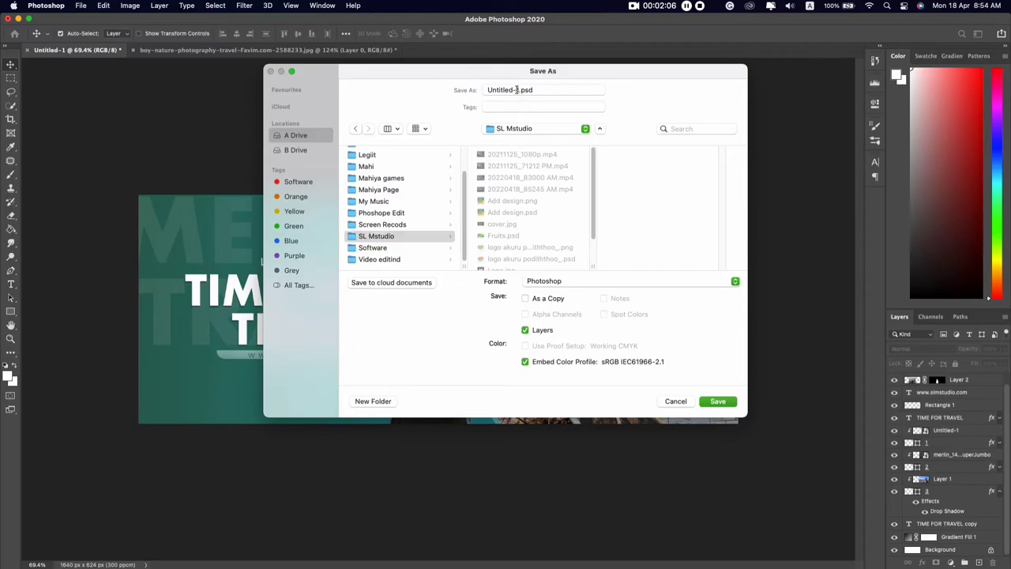
{"action": "type", "text": "Banner"}
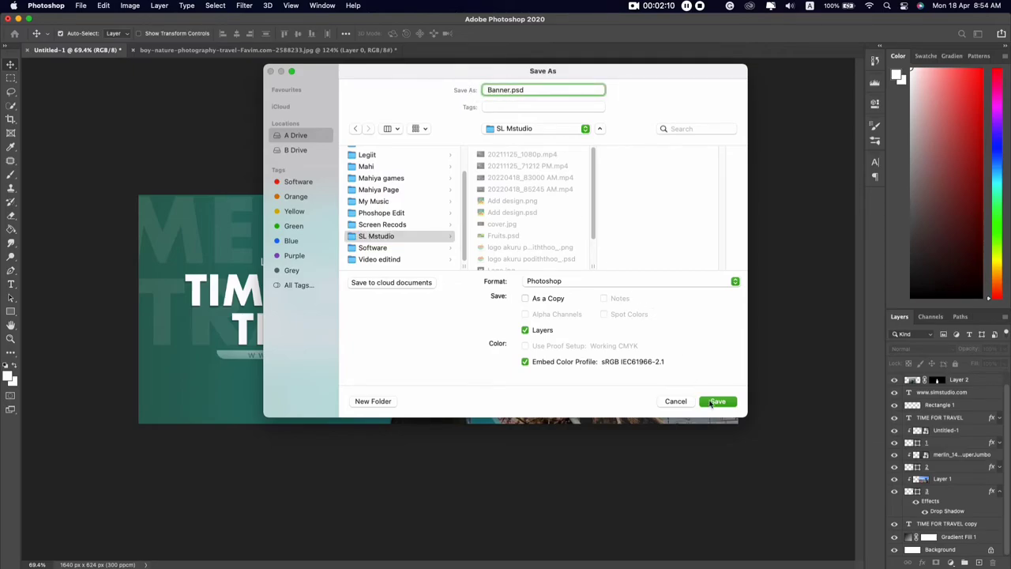
{"action": "key", "text": "Return"}
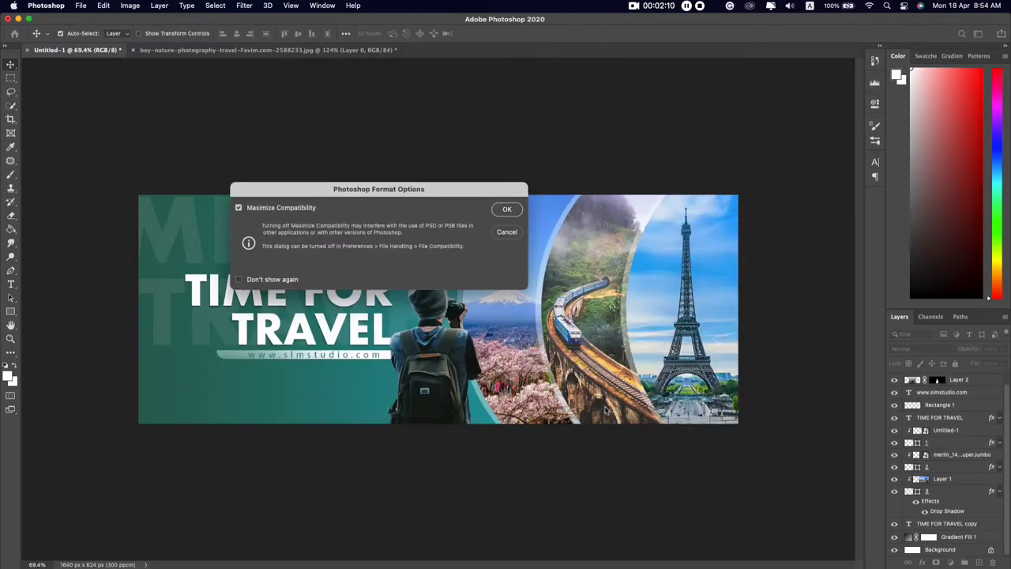
{"action": "left_click", "coordinate": [507, 210]}
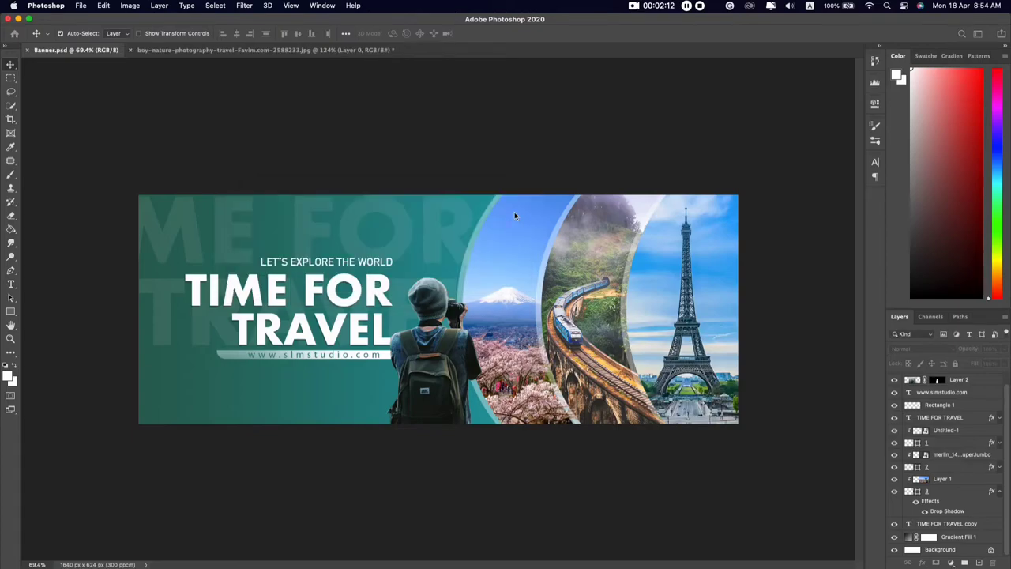
{"action": "scroll", "coordinate": [375, 361], "scroll_direction": "down", "scroll_amount": 2}
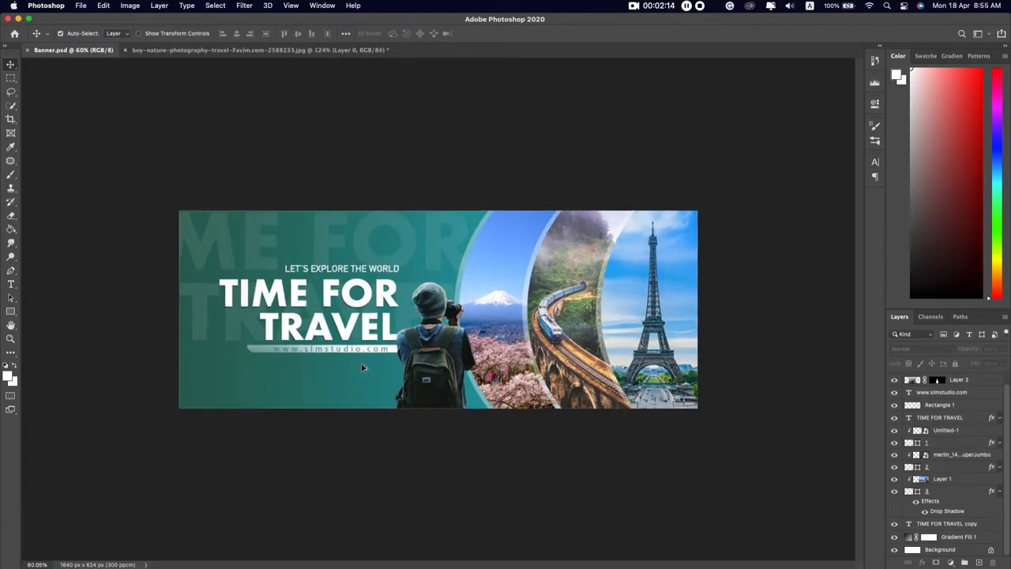
{"action": "scroll", "coordinate": [367, 365], "scroll_direction": "up", "scroll_amount": 2}
{"action": "scroll", "coordinate": [361, 368], "scroll_direction": "up", "scroll_amount": 1}
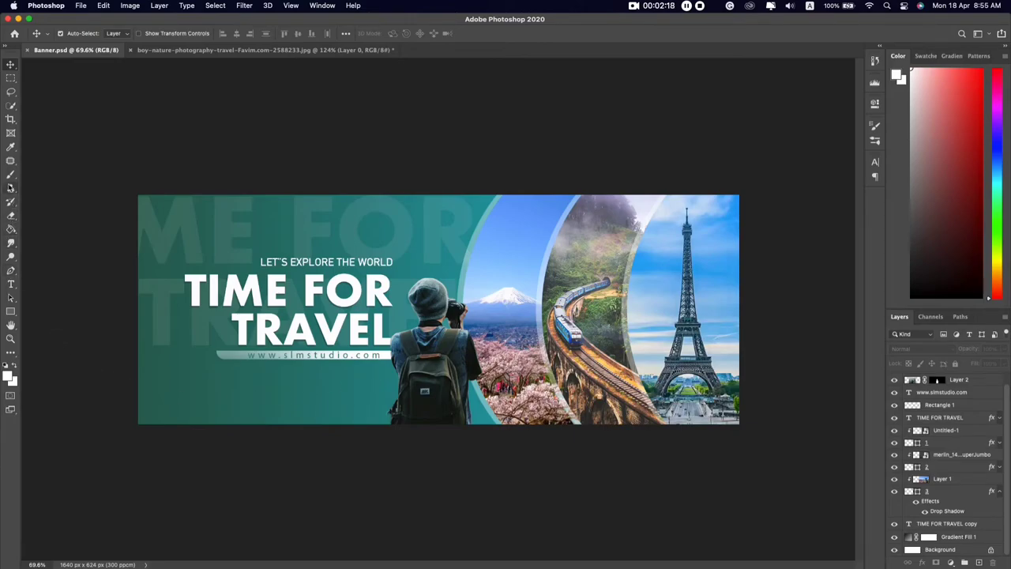
Set up the Pen tool in Shape mode with no fill and a white stroke
{"action": "left_click", "coordinate": [12, 274]}
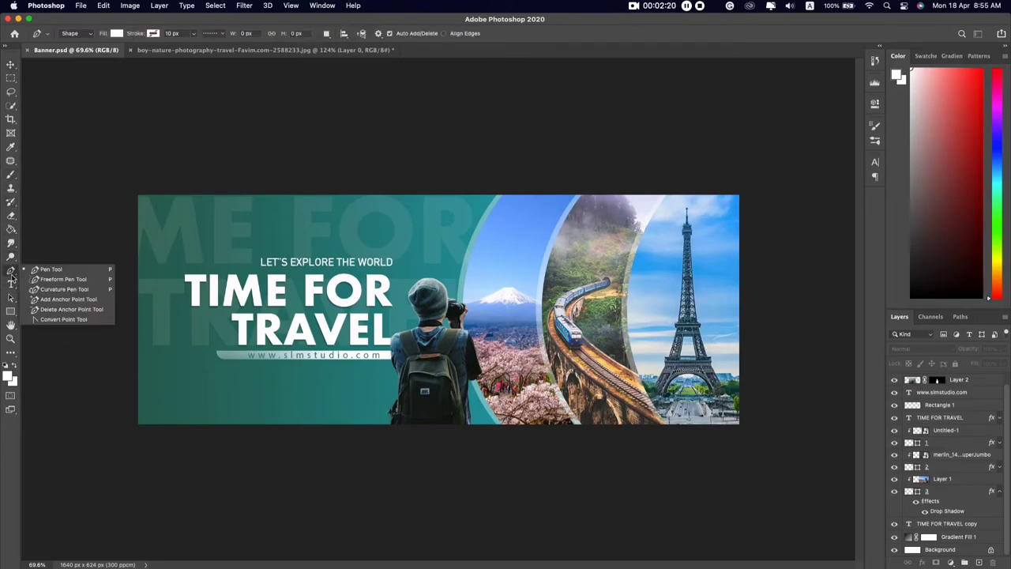
{"action": "left_click", "coordinate": [44, 272]}
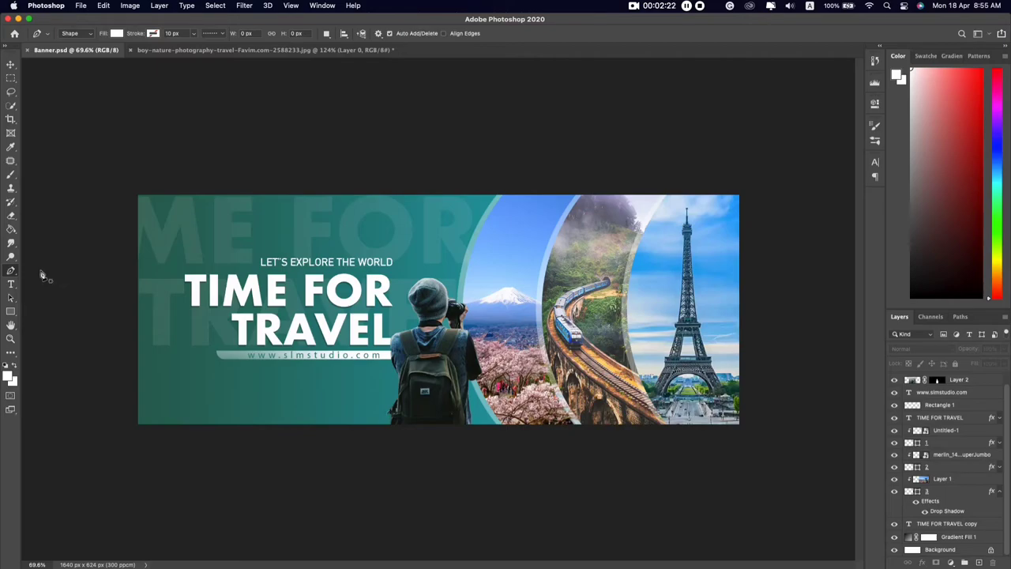
{"action": "scroll", "coordinate": [247, 289], "scroll_direction": "up", "scroll_amount": 2}
{"action": "scroll", "coordinate": [237, 286], "scroll_direction": "up", "scroll_amount": 1}
{"action": "scroll", "coordinate": [932, 446], "scroll_direction": "up", "scroll_amount": 1}
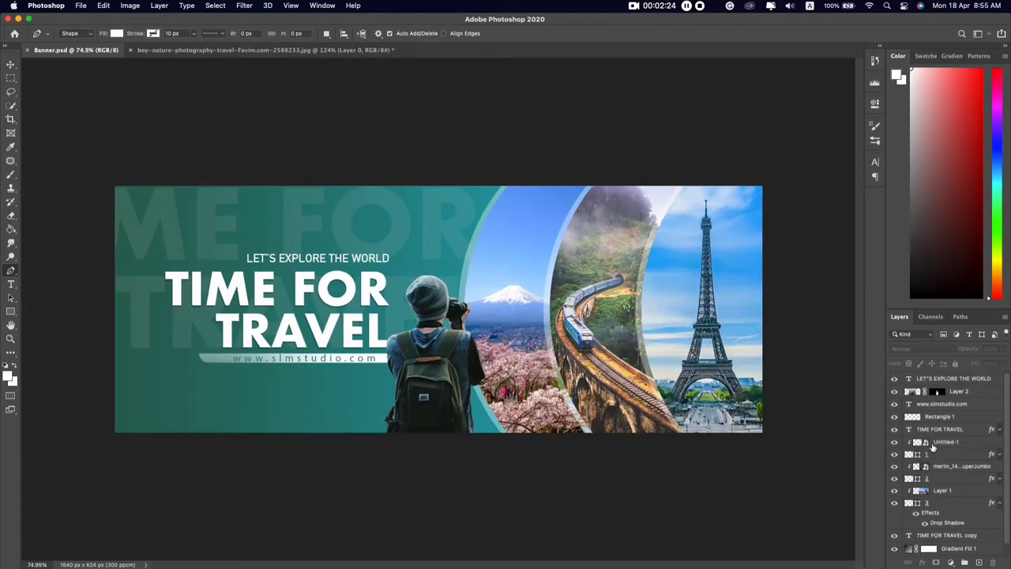
{"action": "left_click", "coordinate": [969, 381]}
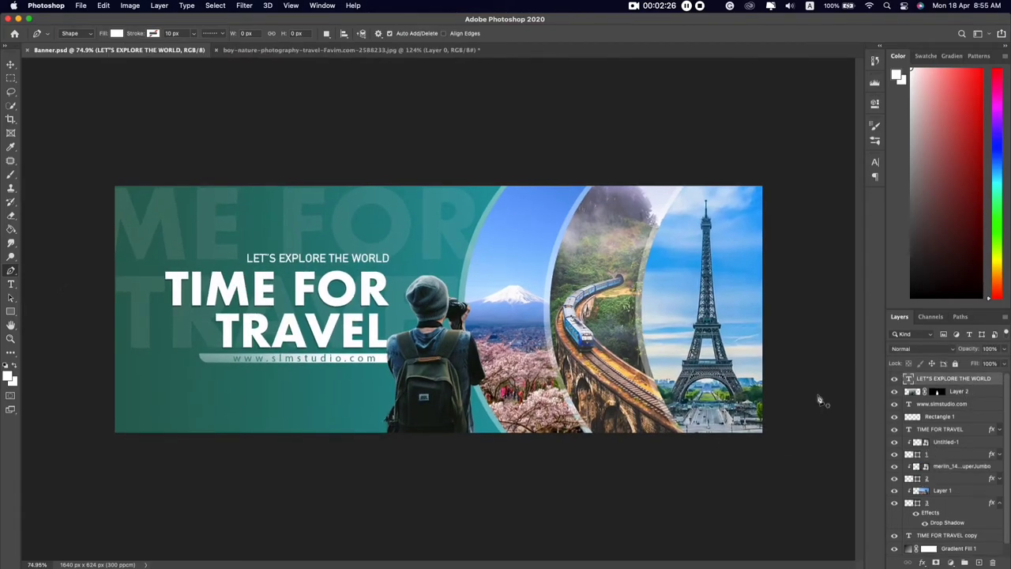
{"action": "left_click", "coordinate": [115, 34]}
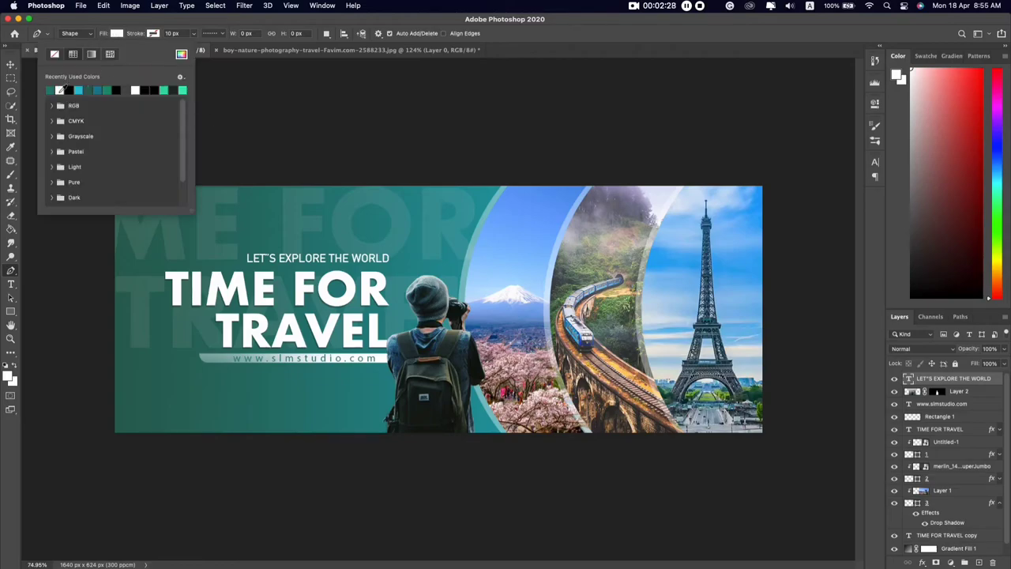
{"action": "left_click", "coordinate": [60, 90]}
{"action": "left_click", "coordinate": [120, 34]}
{"action": "left_click", "coordinate": [148, 35]}
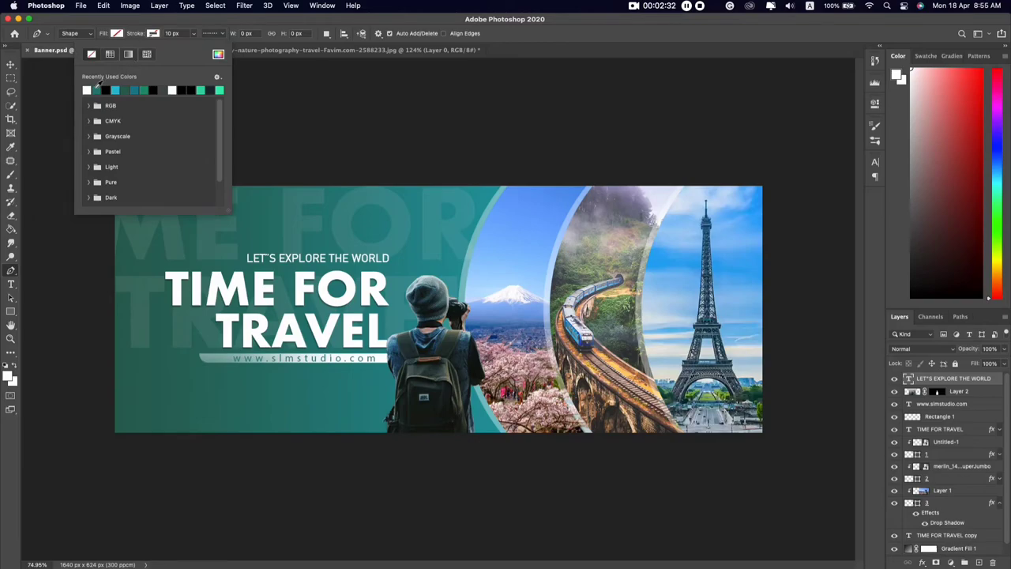
{"action": "left_click", "coordinate": [152, 34]}
{"action": "left_click", "coordinate": [211, 34]}
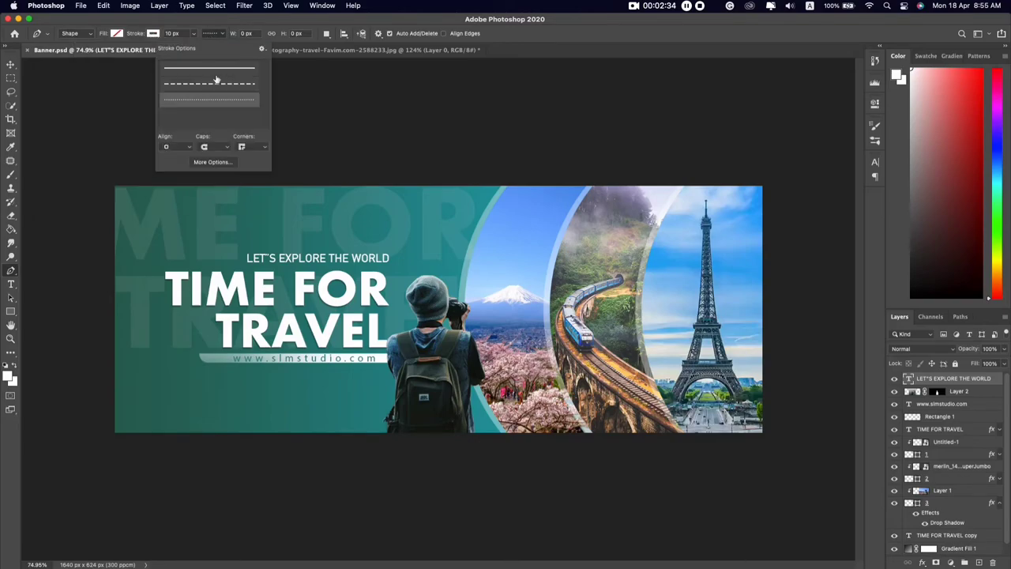
{"action": "left_click", "coordinate": [216, 30]}
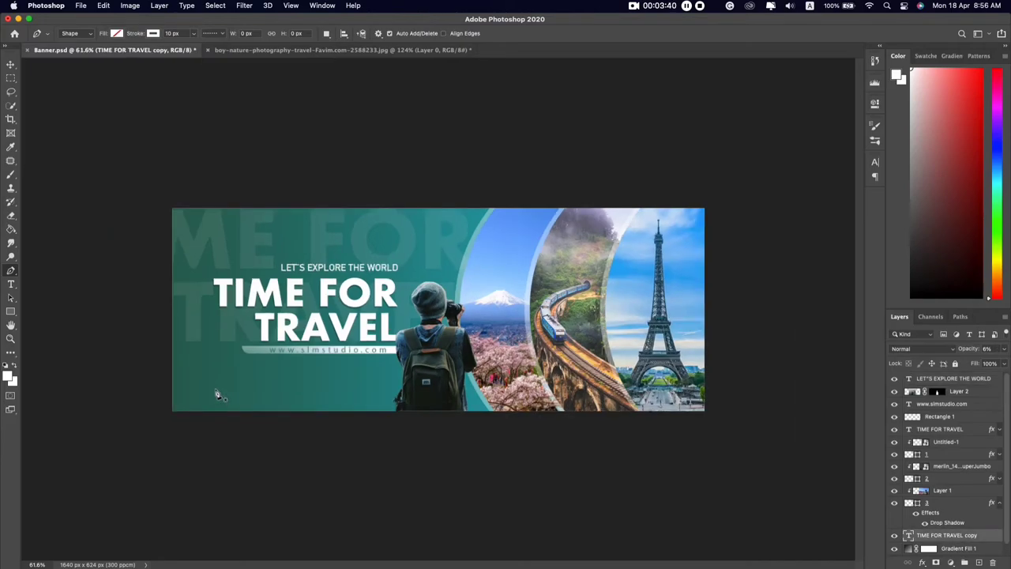
Draw a curve from the lower left up toward the top and make its stroke dashed
{"action": "left_click", "coordinate": [215, 390]}
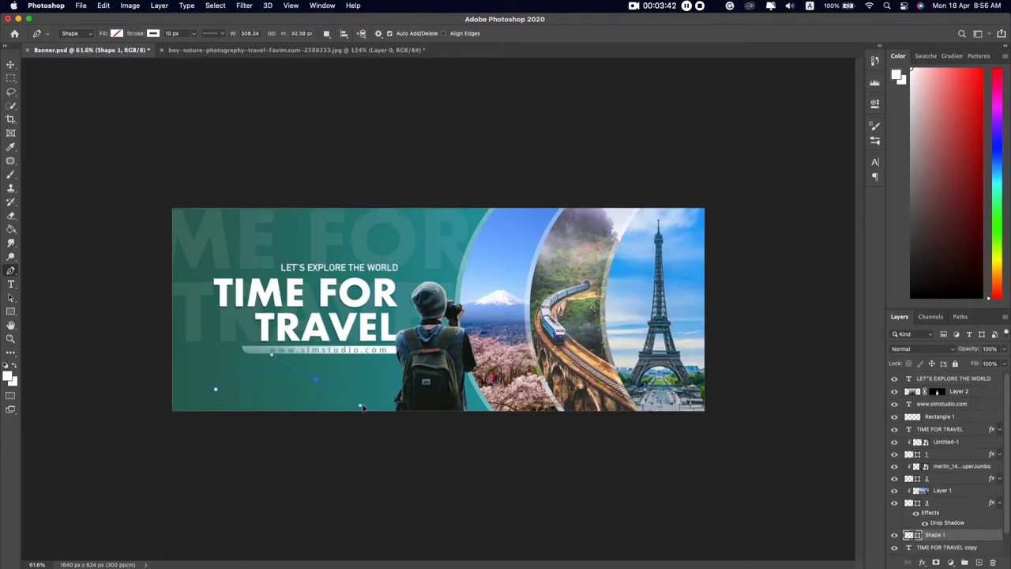
{"action": "left_click_drag", "start_coordinate": [366, 409], "coordinate": [367, 406]}
{"action": "left_click_drag", "start_coordinate": [325, 116], "coordinate": [327, 118]}
{"action": "left_click", "coordinate": [215, 34]}
{"action": "left_click", "coordinate": [210, 86]}
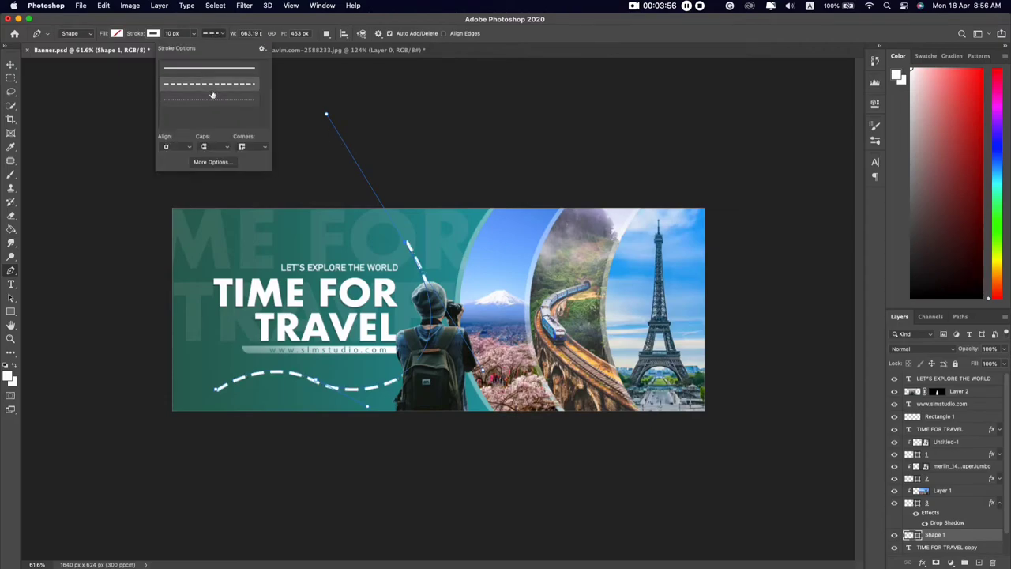
{"action": "left_click", "coordinate": [170, 33]}
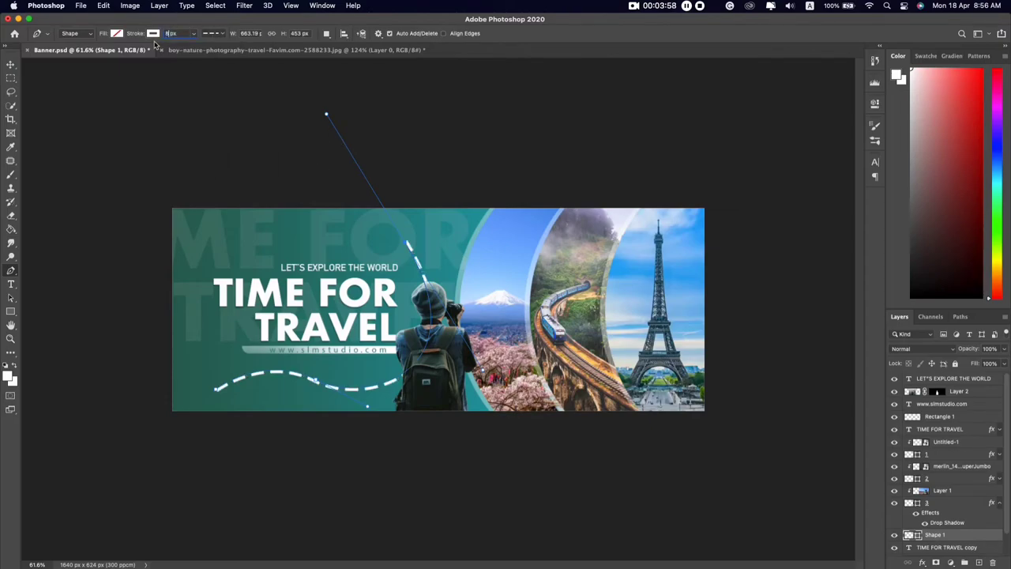
{"action": "key", "text": "Return"}
Switch to the Move tool and deselect the finished dashed curve
{"action": "left_click", "coordinate": [11, 65]}
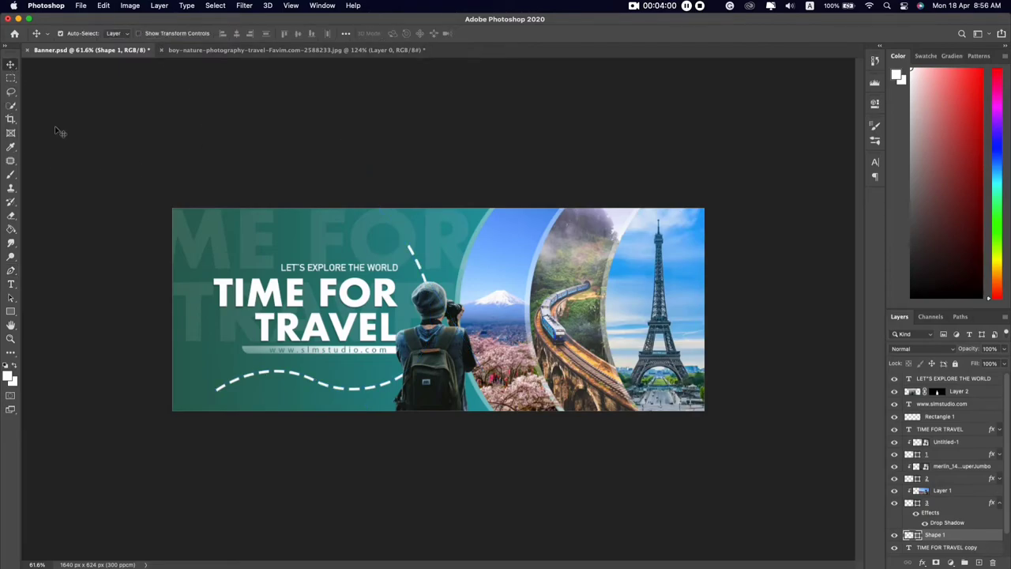
{"action": "left_click", "coordinate": [437, 474]}
{"action": "scroll", "coordinate": [424, 463], "scroll_direction": "down", "scroll_amount": 3}
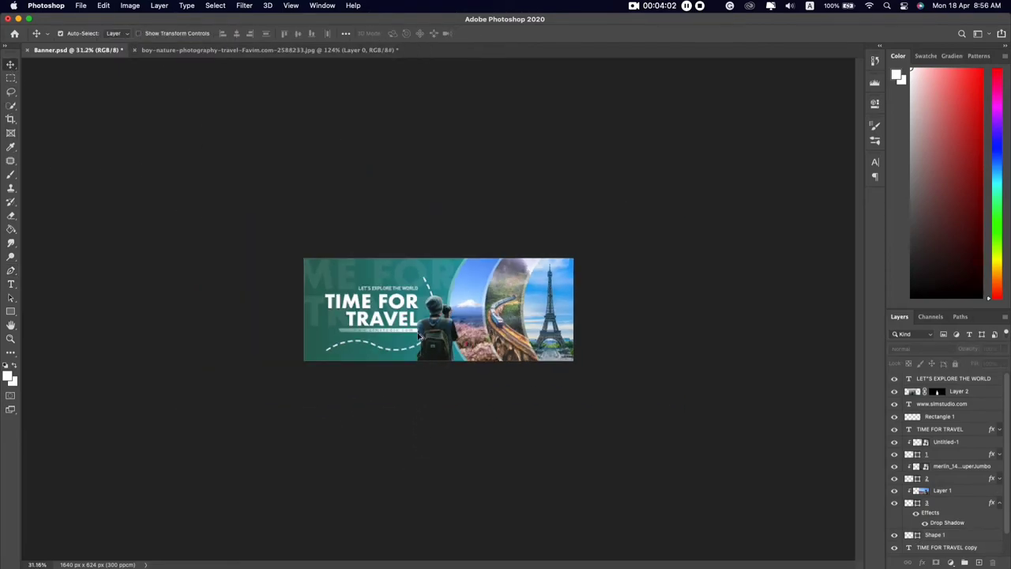
{"action": "scroll", "coordinate": [420, 335], "scroll_direction": "up", "scroll_amount": 3}
{"action": "scroll", "coordinate": [356, 378], "scroll_direction": "up", "scroll_amount": 3}
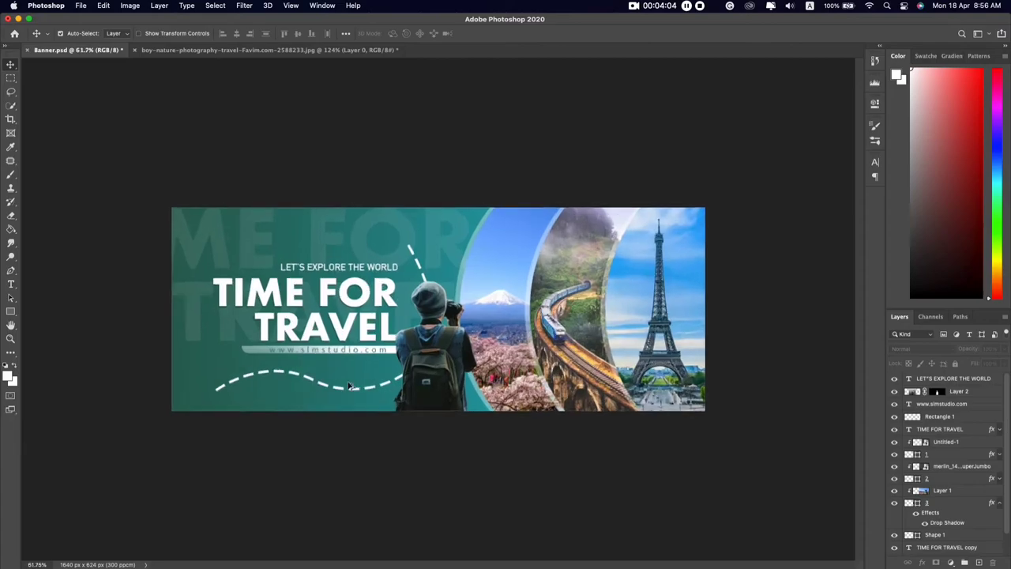
{"action": "scroll", "coordinate": [350, 385], "scroll_direction": "up", "scroll_amount": 1}
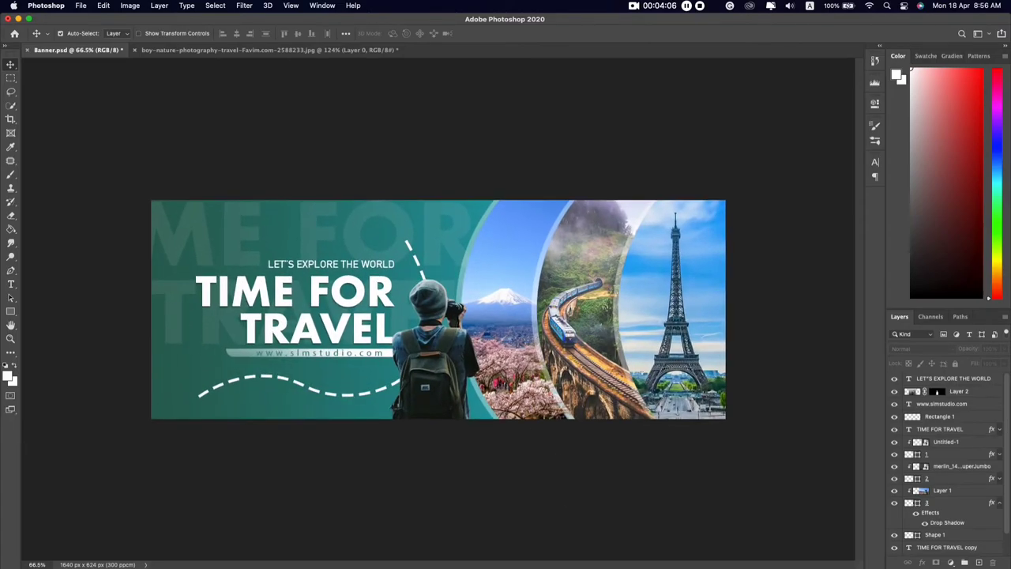
{"action": "key", "text": "super+Tab"}
Place the airplane PNG, rasterize it, and magic-erase its white background
{"action": "left_click_drag", "start_coordinate": [448, 214], "coordinate": [190, 272]}
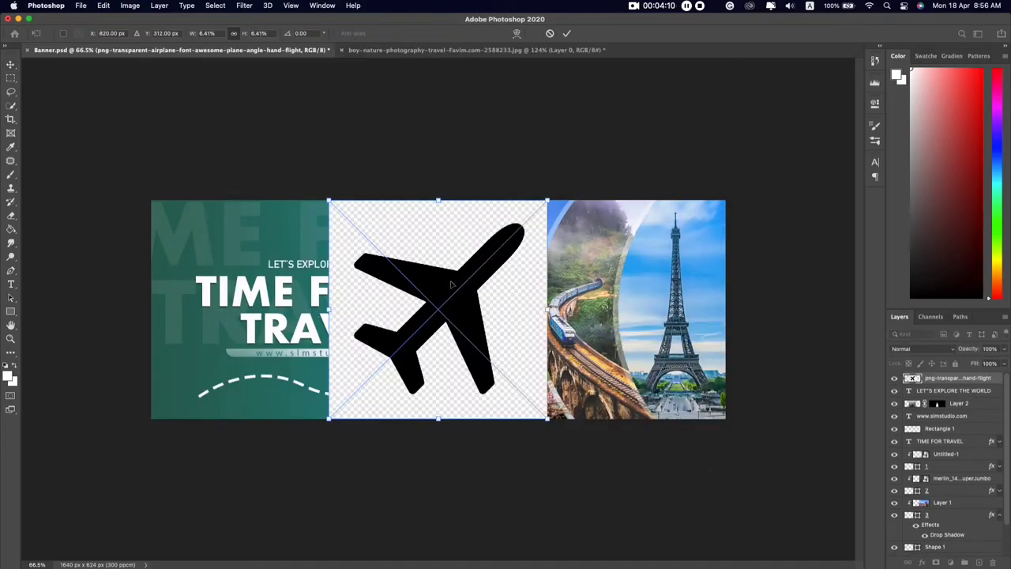
{"action": "key", "text": "Return"}
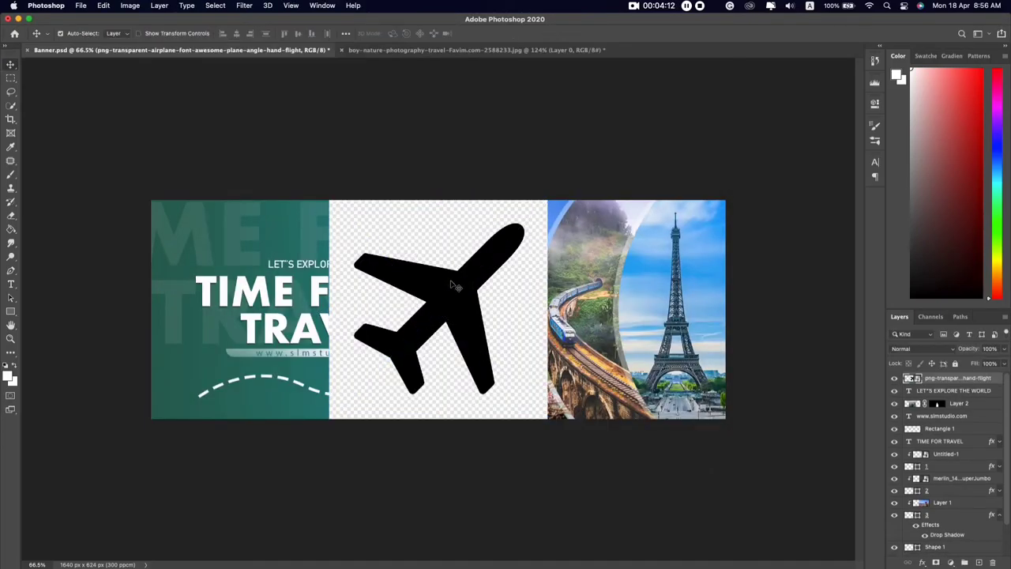
{"action": "left_click", "coordinate": [11, 215]}
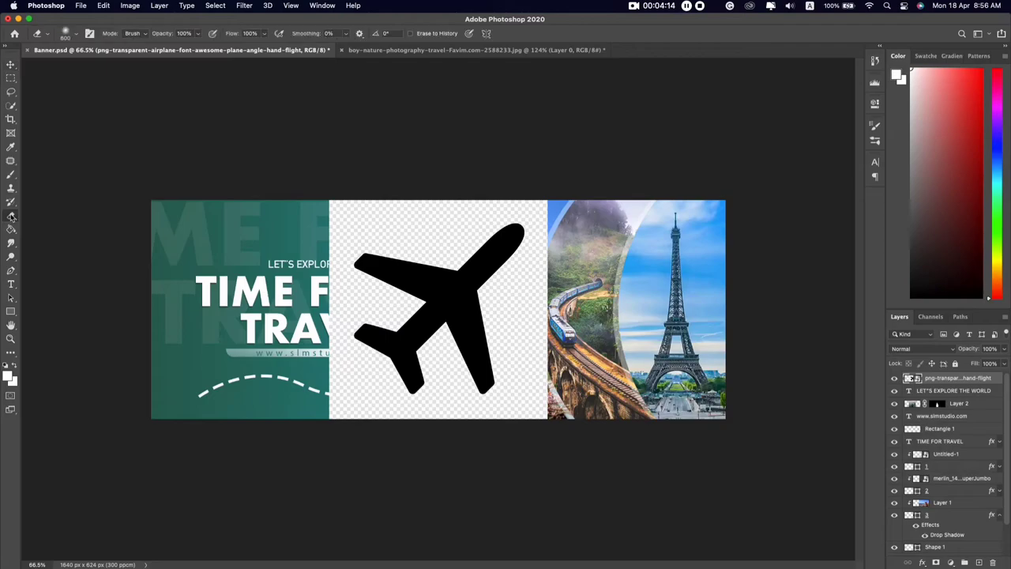
{"action": "left_click", "coordinate": [47, 235]}
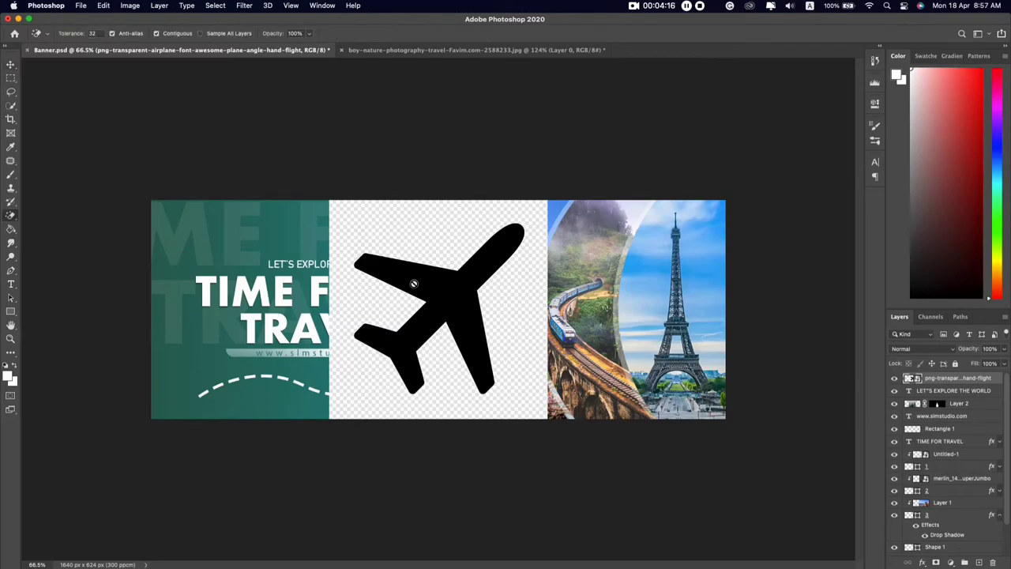
{"action": "right_click", "coordinate": [939, 383]}
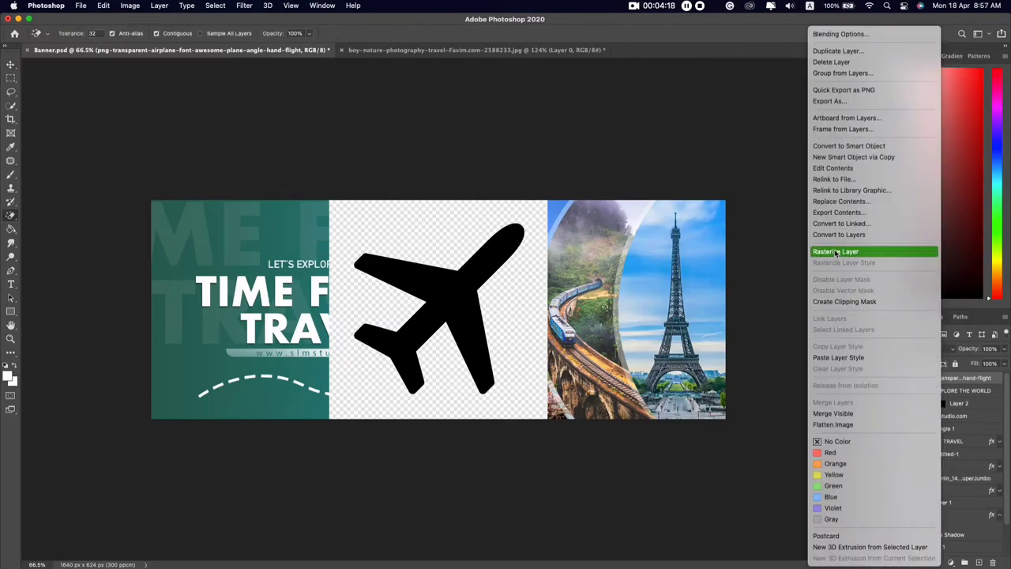
{"action": "left_click", "coordinate": [920, 254]}
{"action": "left_click", "coordinate": [419, 223]}
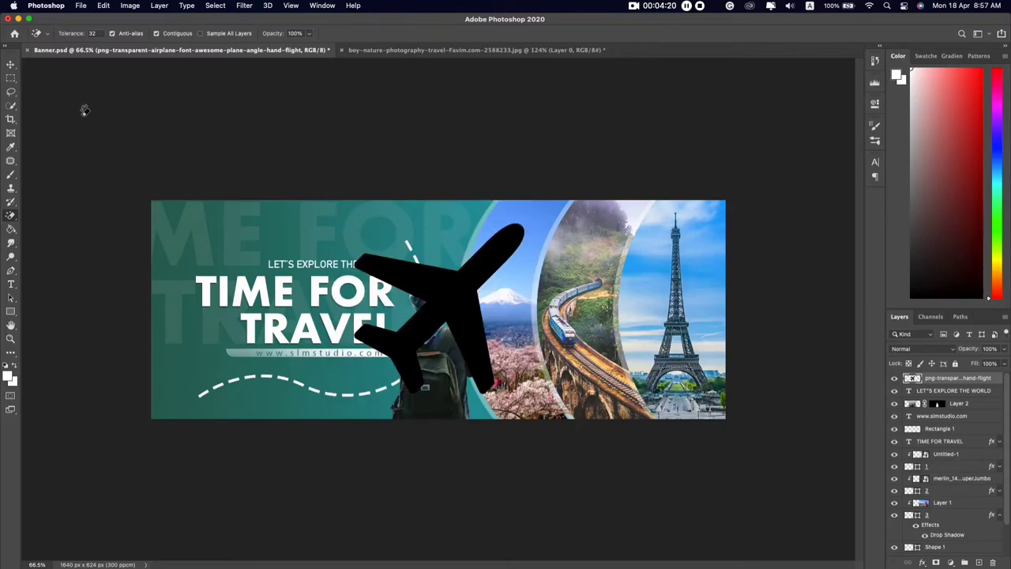
Add a white Color Overlay to the airplane layer
{"action": "left_click", "coordinate": [12, 64]}
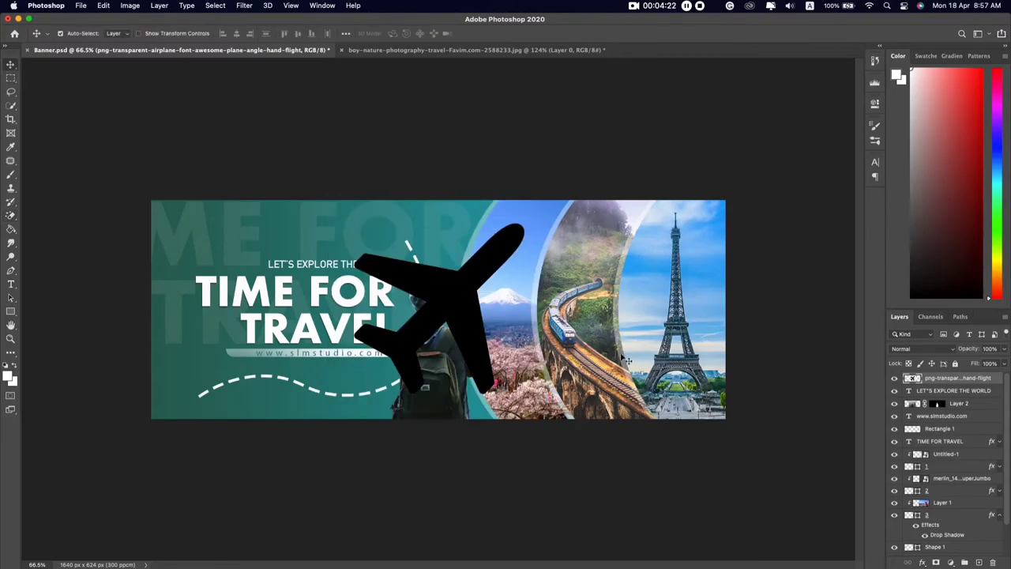
{"action": "right_click", "coordinate": [991, 383]}
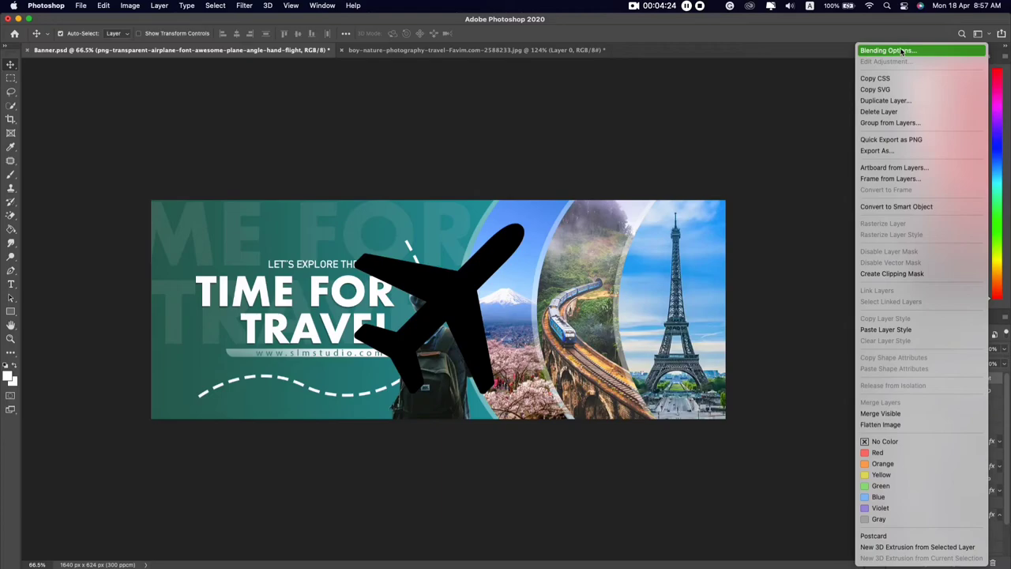
{"action": "left_click", "coordinate": [877, 51]}
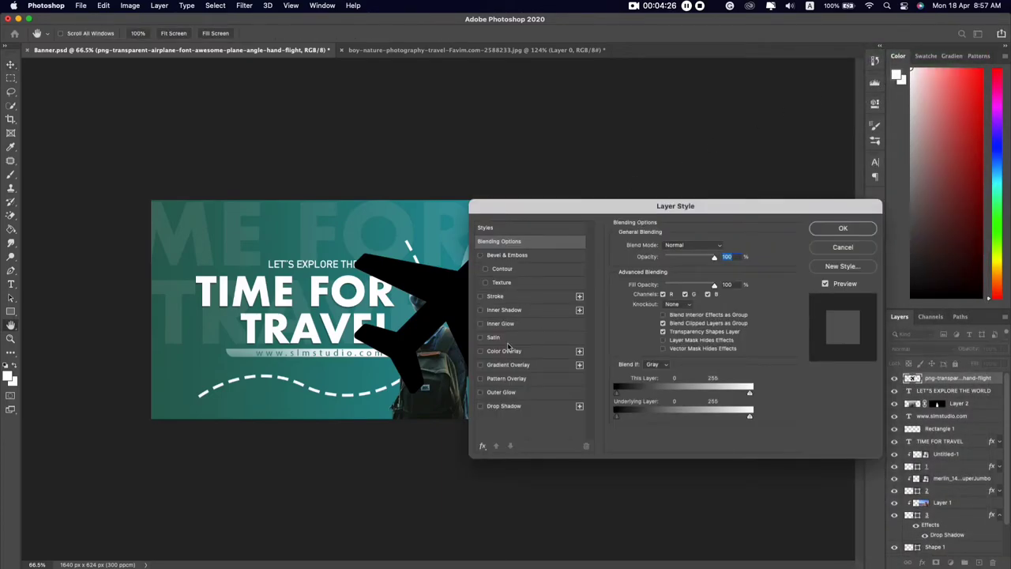
{"action": "left_click", "coordinate": [505, 351]}
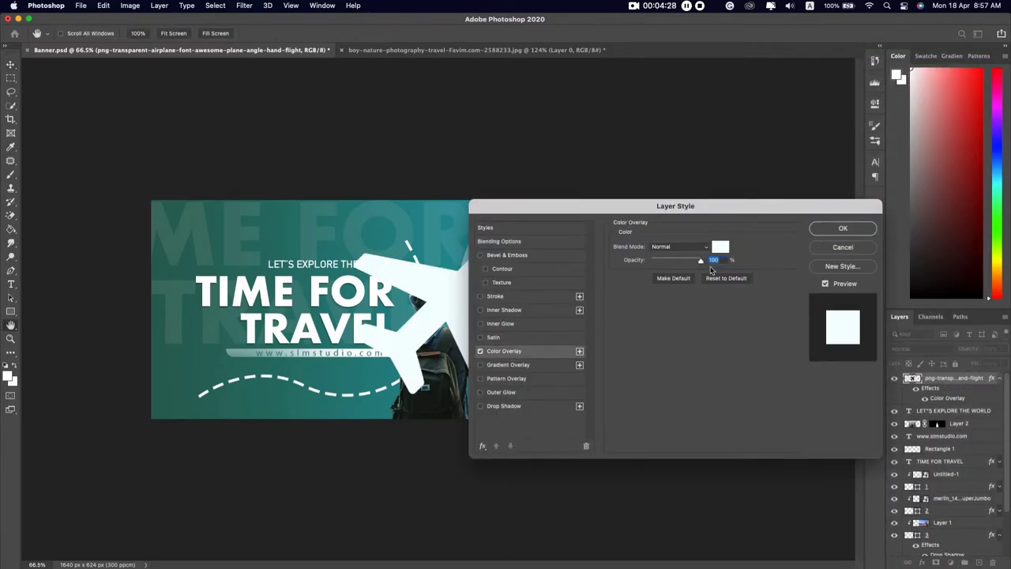
{"action": "left_click", "coordinate": [842, 228]}
{"action": "key", "text": "ctrl+t"}
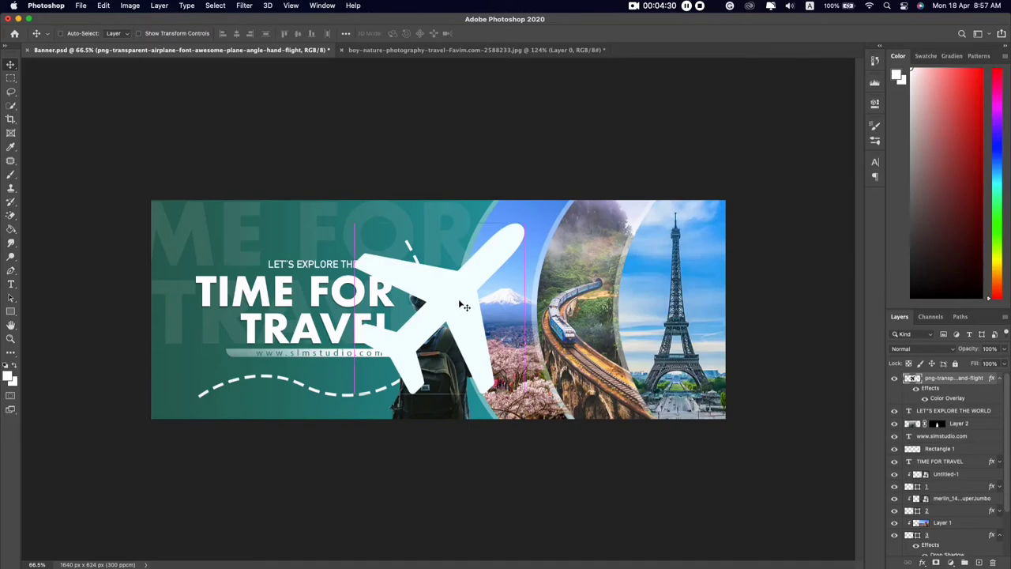
Flip the airplane horizontally and scale it down onto the dashed line's top end
{"action": "right_click", "coordinate": [455, 303]}
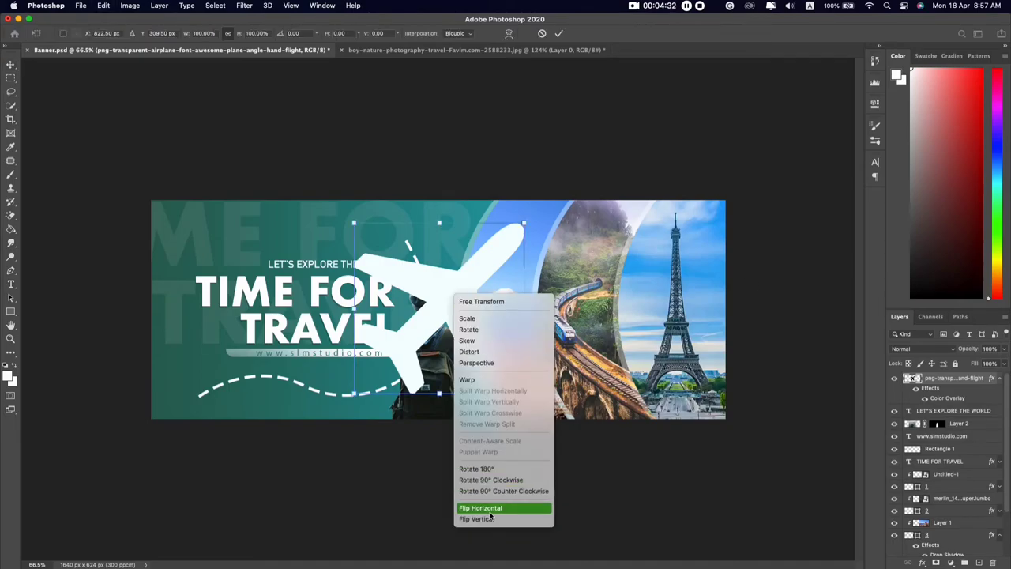
{"action": "left_click", "coordinate": [451, 354]}
{"action": "mouse_move", "coordinate": [524, 392]}
{"action": "left_mouse_down"}
{"action": "mouse_move", "coordinate": [448, 336]}
{"action": "mouse_move", "coordinate": [395, 231]}
{"action": "left_mouse_up"}
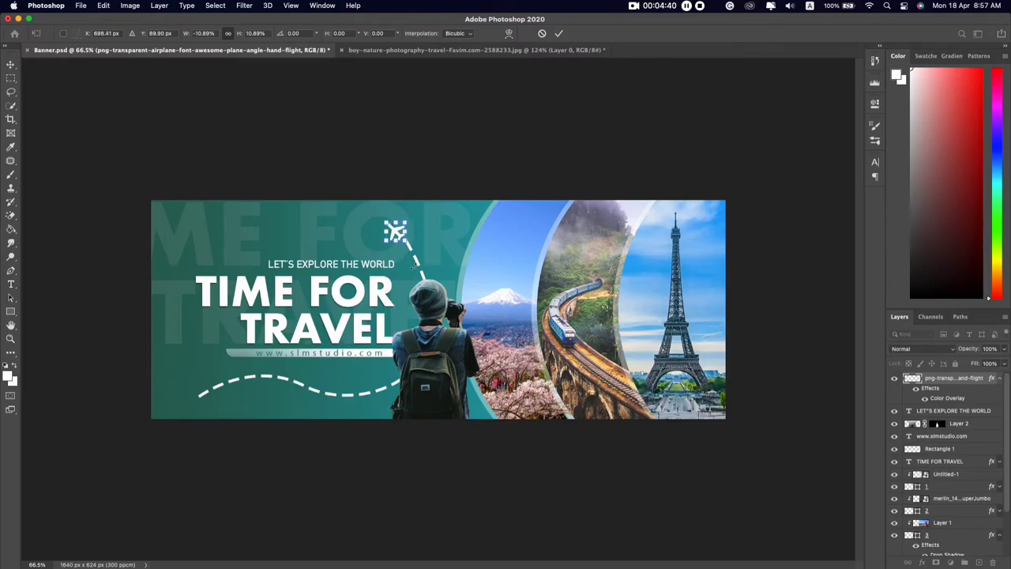
{"action": "key", "text": "Return"}
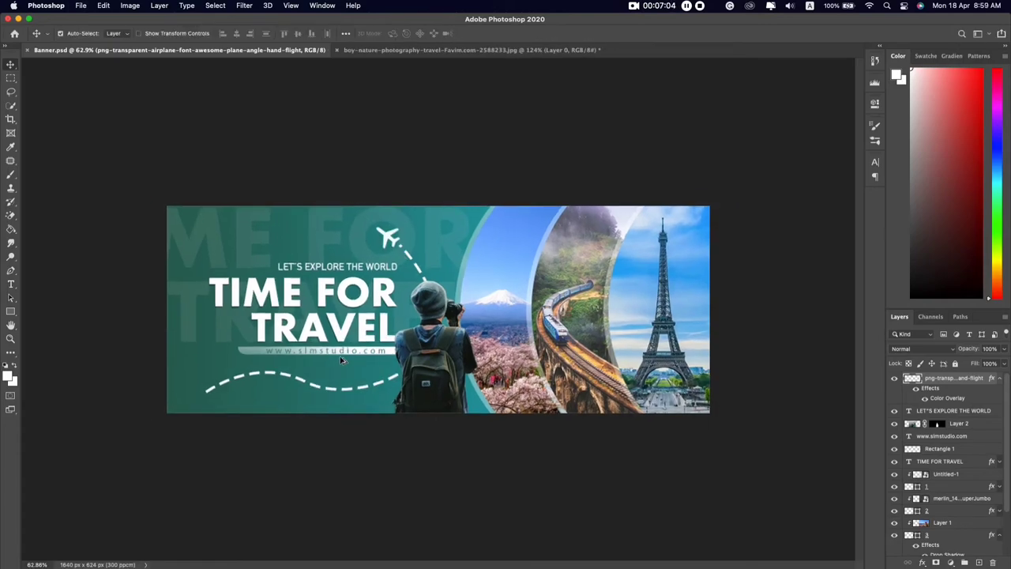
Place the location pin image and magic-erase its white background and inner circle
{"action": "scroll", "coordinate": [341, 361], "scroll_direction": "up", "scroll_amount": 1}
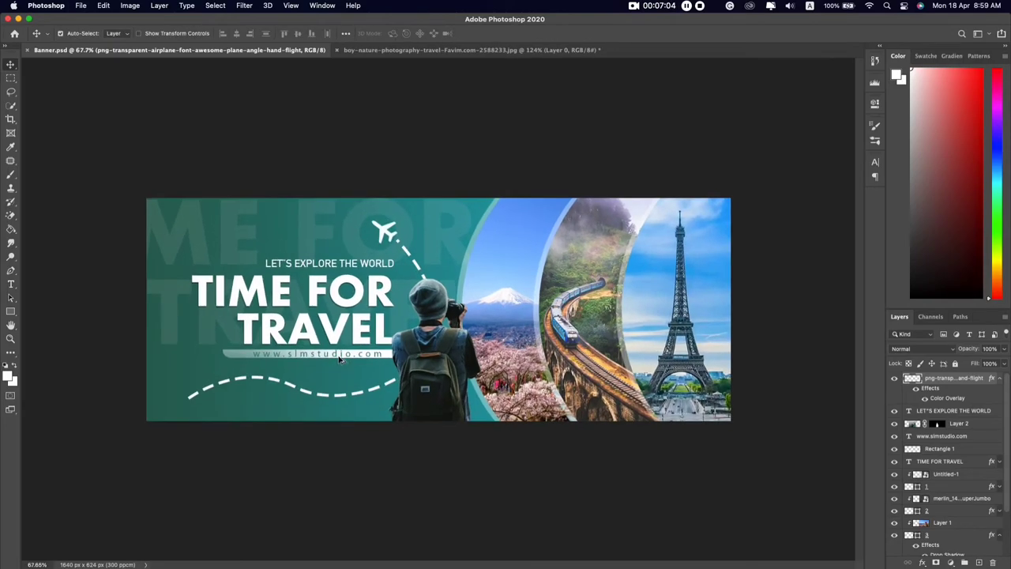
{"action": "scroll", "coordinate": [209, 410], "scroll_direction": "up", "scroll_amount": 2}
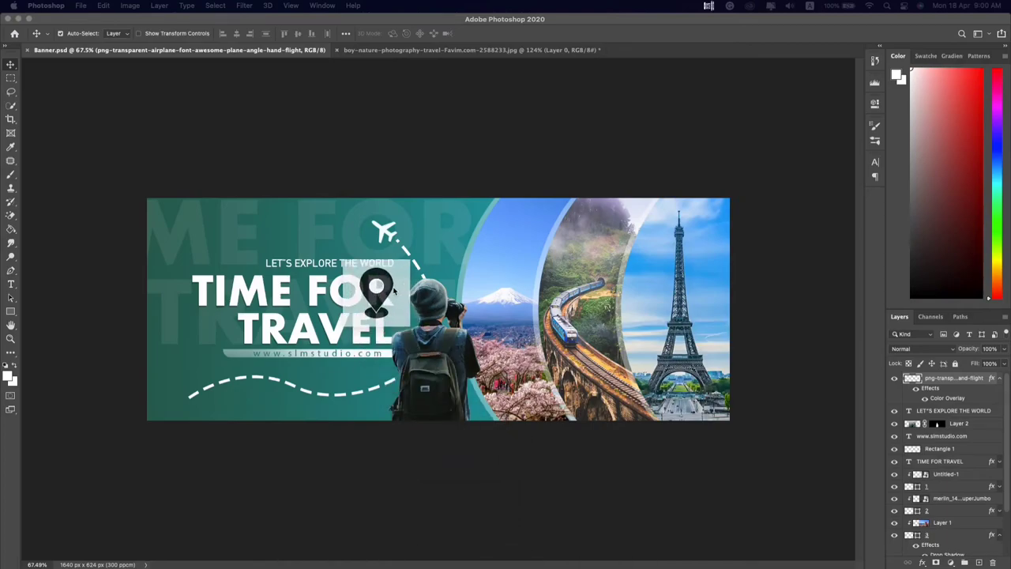
{"action": "mouse_move", "coordinate": [464, 461]}
{"action": "left_mouse_down"}
{"action": "mouse_move", "coordinate": [399, 303]}
{"action": "mouse_move", "coordinate": [489, 346]}
{"action": "left_mouse_up"}
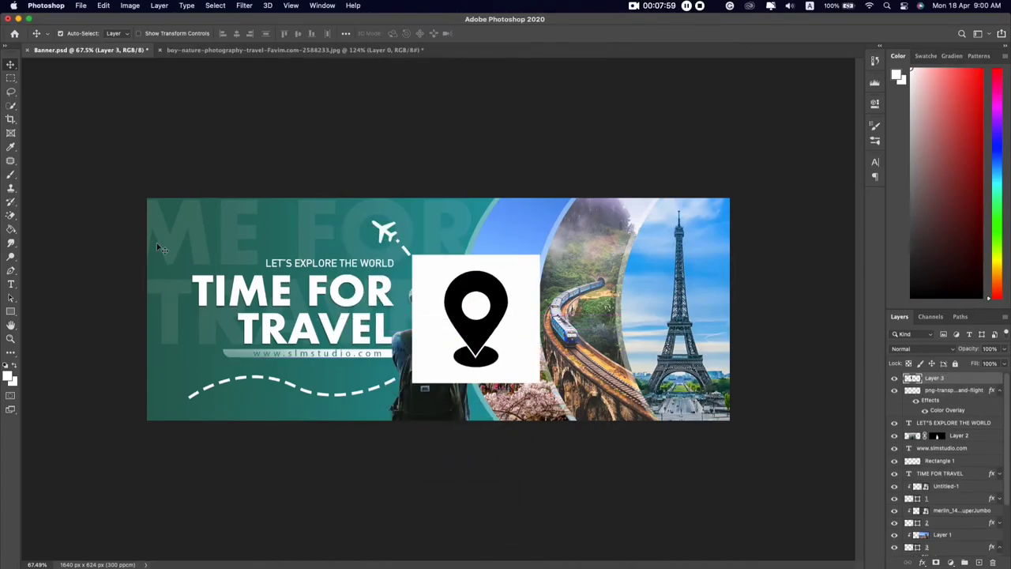
{"action": "left_click", "coordinate": [12, 215]}
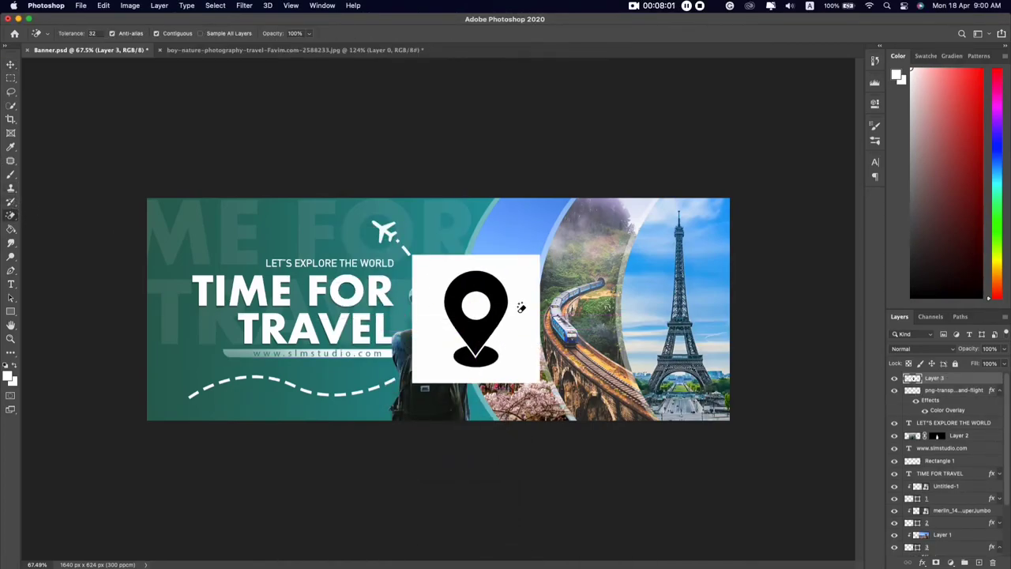
{"action": "left_click", "coordinate": [521, 311]}
{"action": "left_click", "coordinate": [477, 305]}
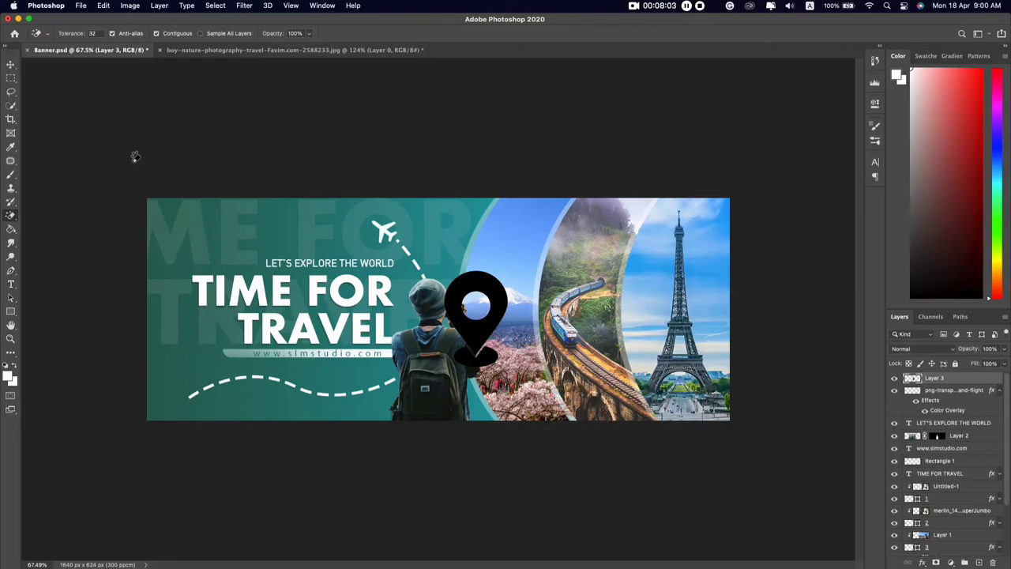
{"action": "left_click", "coordinate": [10, 64]}
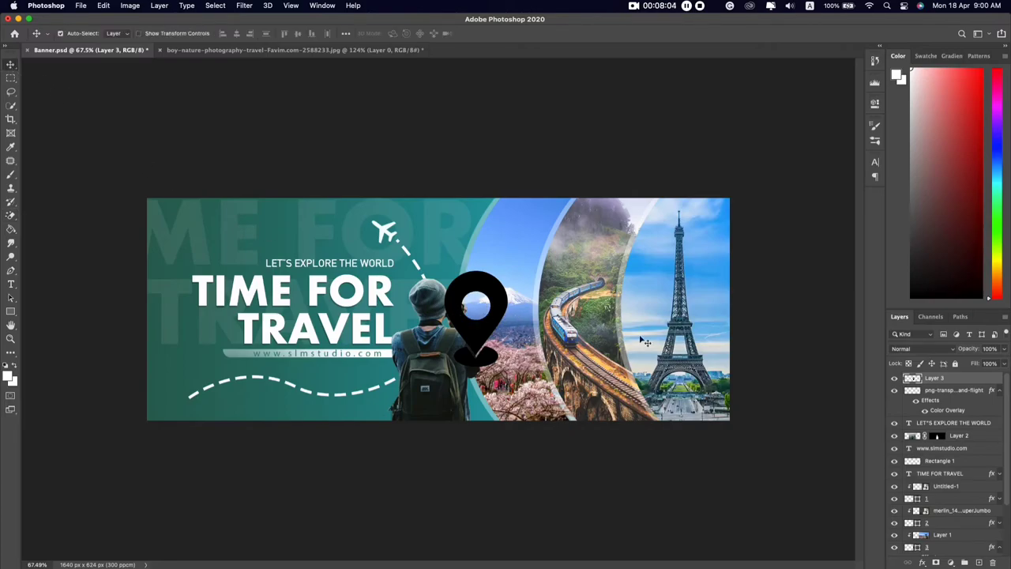
Give the pin layer a white Color Overlay through Layer Style
{"action": "double_click", "coordinate": [1001, 379]}
{"action": "left_click", "coordinate": [511, 355]}
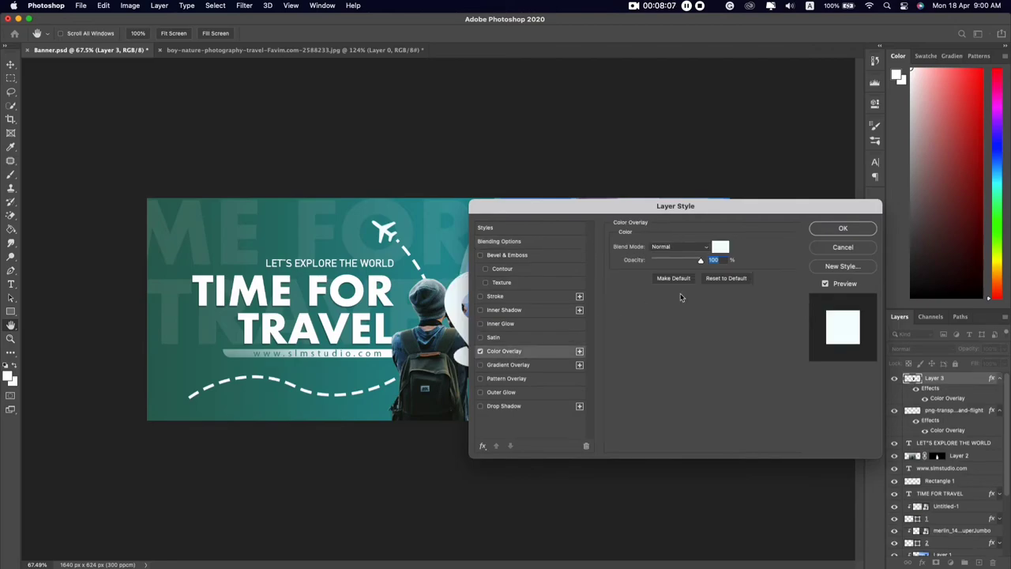
{"action": "left_click", "coordinate": [842, 229]}
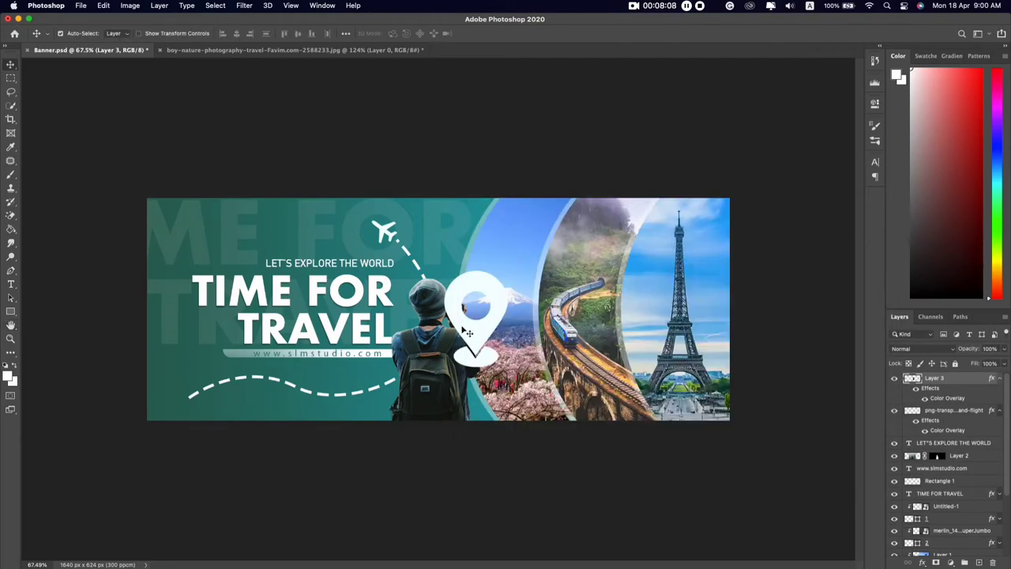
{"action": "double_click", "coordinate": [991, 380]}
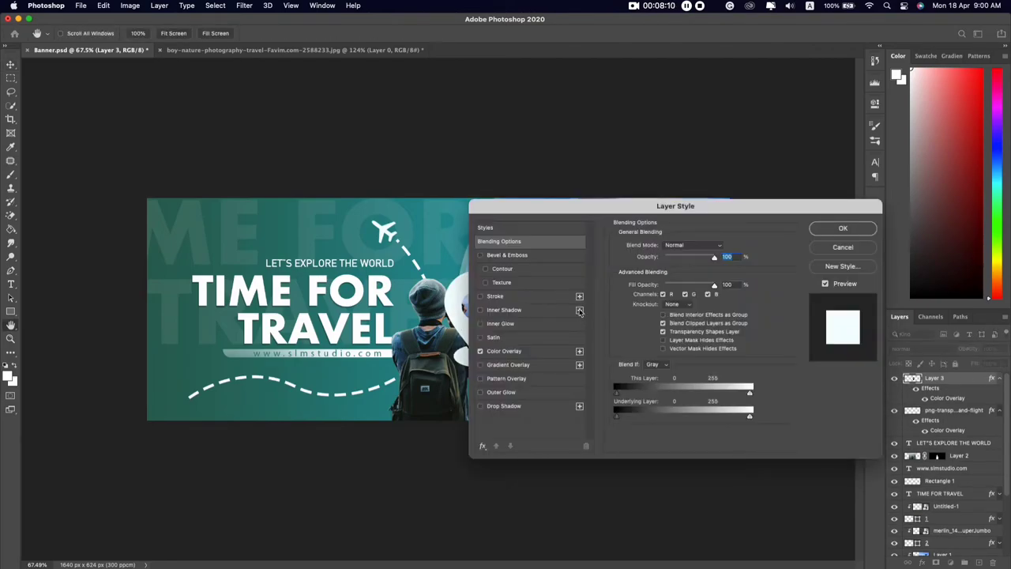
{"action": "left_click", "coordinate": [504, 352]}
{"action": "left_click", "coordinate": [722, 247]}
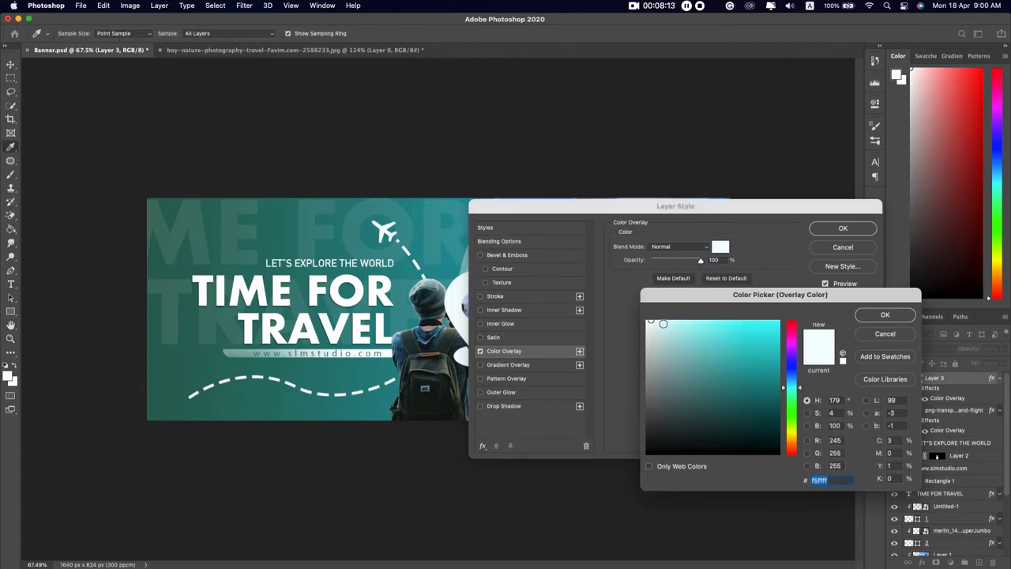
{"action": "left_click", "coordinate": [865, 315]}
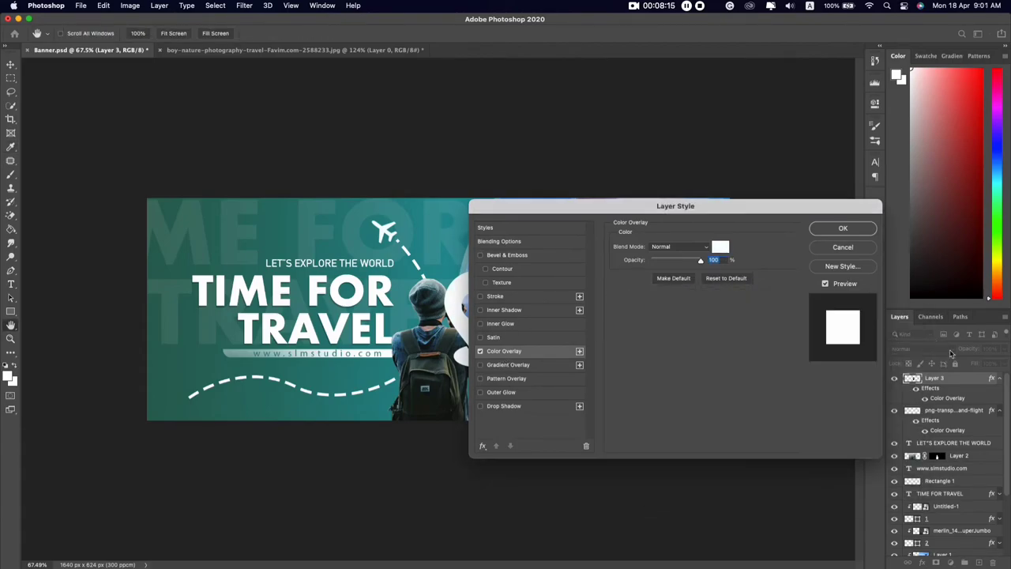
{"action": "left_click", "coordinate": [839, 230]}
{"action": "key", "text": "ctrl+t"}
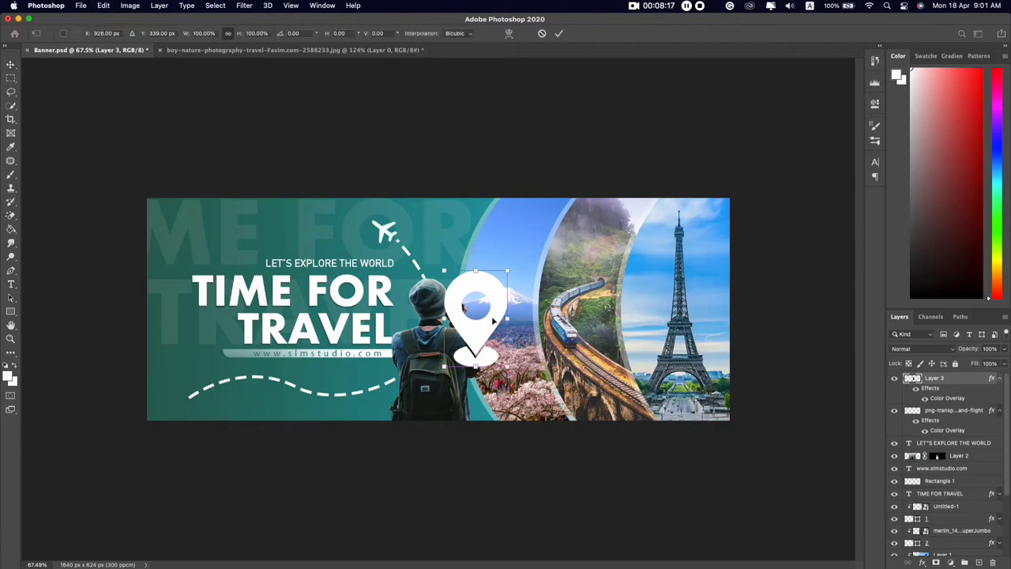
Scale the white location pin down to a small icon
{"action": "mouse_move", "coordinate": [507, 365]}
{"action": "left_mouse_down", "text": "alt"}
{"action": "mouse_move", "coordinate": [476, 326]}
{"action": "mouse_move", "coordinate": [175, 408]}
{"action": "left_mouse_up", "text": "alt"}
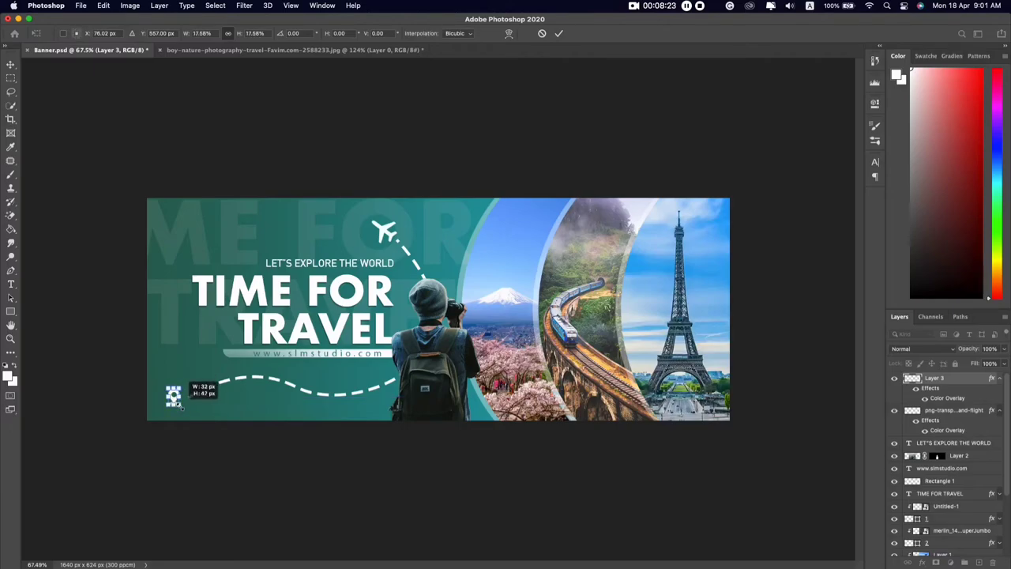
{"action": "key", "text": "Return"}
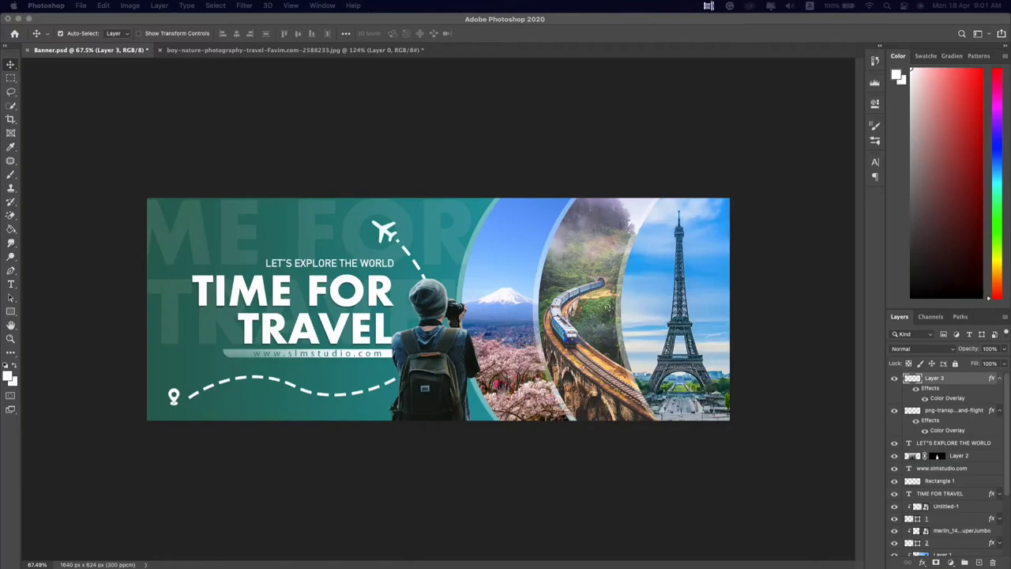
{"action": "scroll", "coordinate": [79, 442], "scroll_direction": "up", "scroll_amount": 3}
{"action": "scroll", "coordinate": [63, 452], "scroll_direction": "up", "scroll_amount": 2}
{"action": "scroll", "coordinate": [61, 453], "scroll_direction": "down", "scroll_amount": 1}
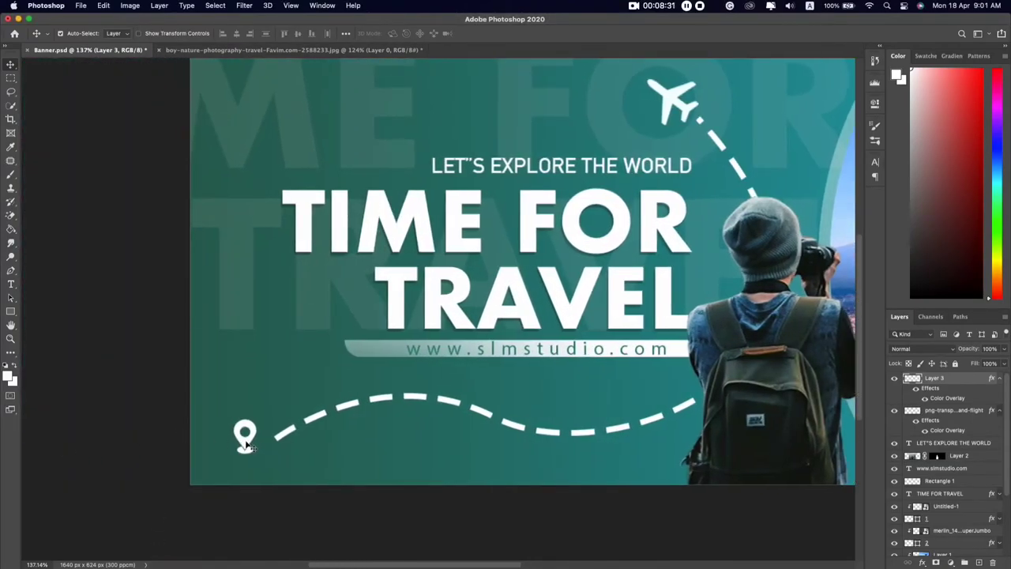
Move the pin to the dashed line's left end and shrink it slightly more
{"action": "left_click_drag", "start_coordinate": [249, 445], "coordinate": [260, 444]}
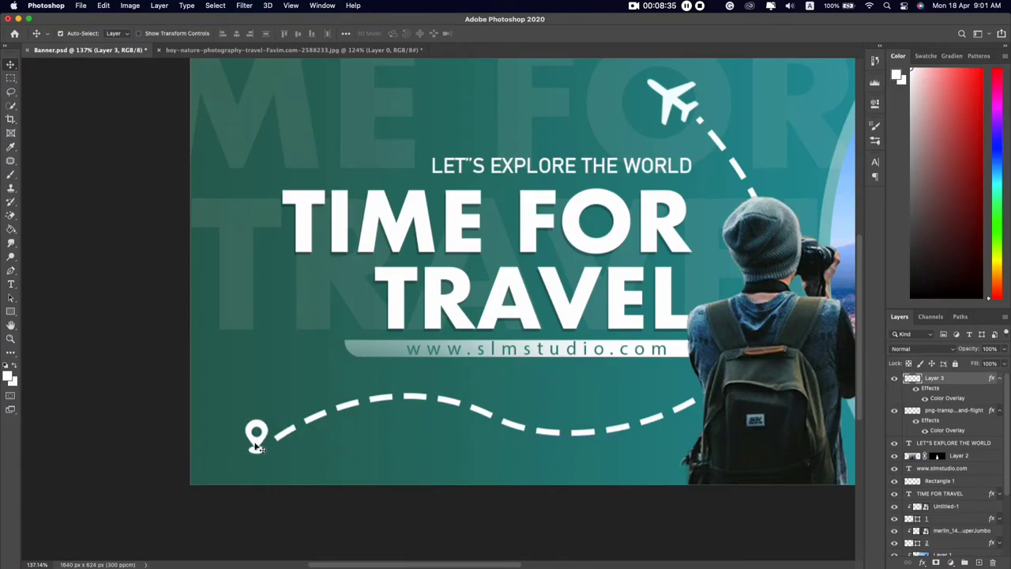
{"action": "key", "text": "ctrl+t"}
{"action": "left_click_drag", "start_coordinate": [269, 452], "coordinate": [265, 447]}
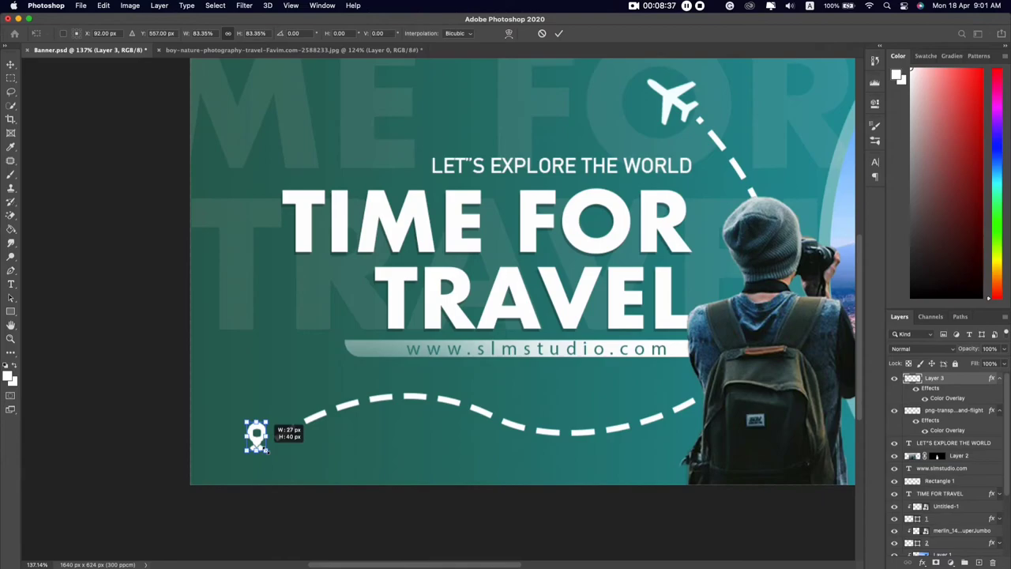
{"action": "key", "text": "Return"}
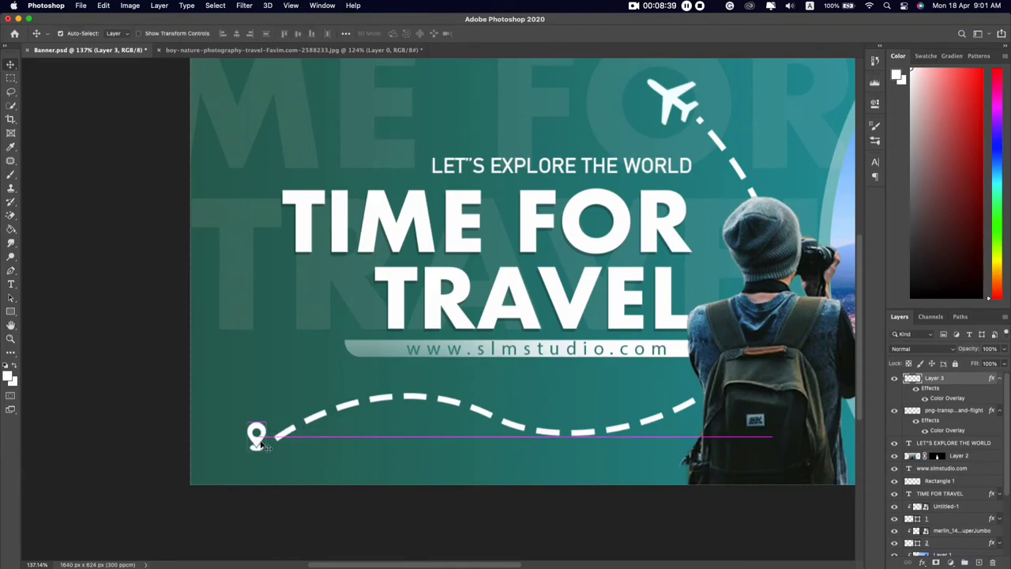
{"action": "scroll", "coordinate": [284, 454], "scroll_direction": "down", "scroll_amount": 5}
{"action": "scroll", "coordinate": [336, 397], "scroll_direction": "up", "scroll_amount": 1}
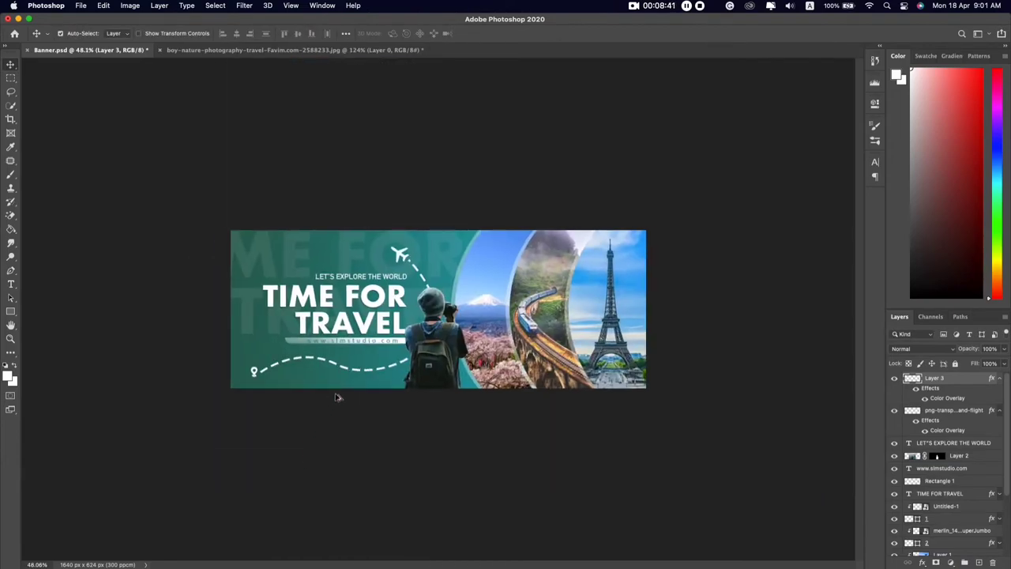
Add a new text layer reading 'LOGO' on the banner
{"action": "scroll", "coordinate": [426, 351], "scroll_direction": "down", "scroll_amount": 1}
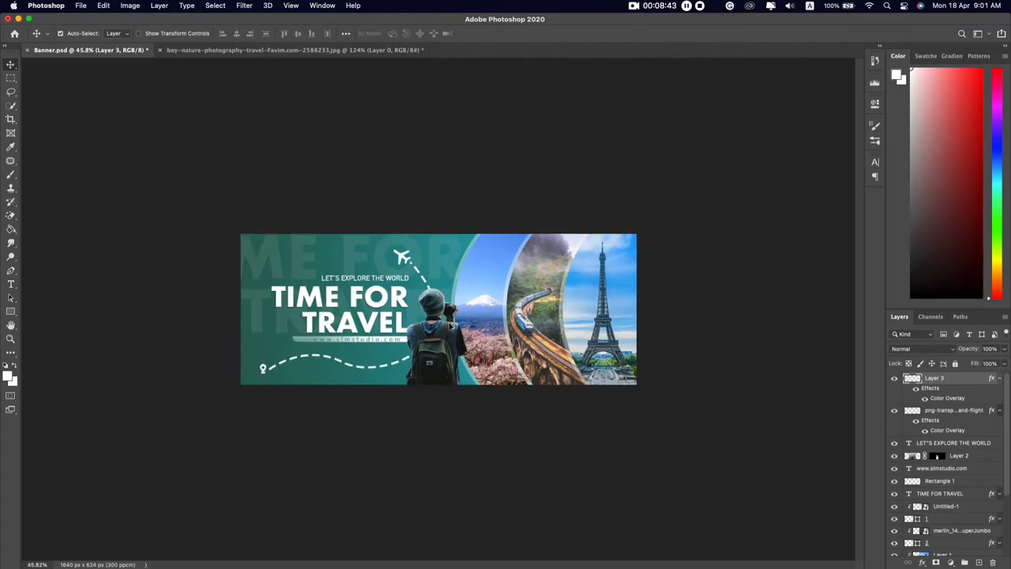
{"action": "scroll", "coordinate": [429, 286], "scroll_direction": "up", "scroll_amount": 3}
{"action": "scroll", "coordinate": [429, 284], "scroll_direction": "up", "scroll_amount": 5}
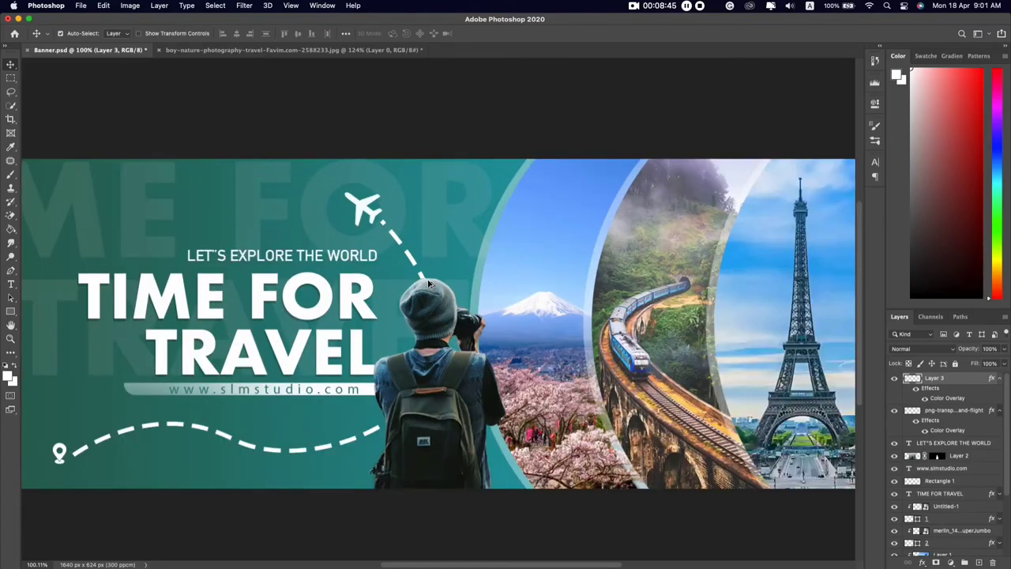
{"action": "scroll", "coordinate": [428, 283], "scroll_direction": "down", "scroll_amount": 4}
{"action": "scroll", "coordinate": [429, 284], "scroll_direction": "down", "scroll_amount": 1}
{"action": "scroll", "coordinate": [429, 284], "scroll_direction": "up", "scroll_amount": 1}
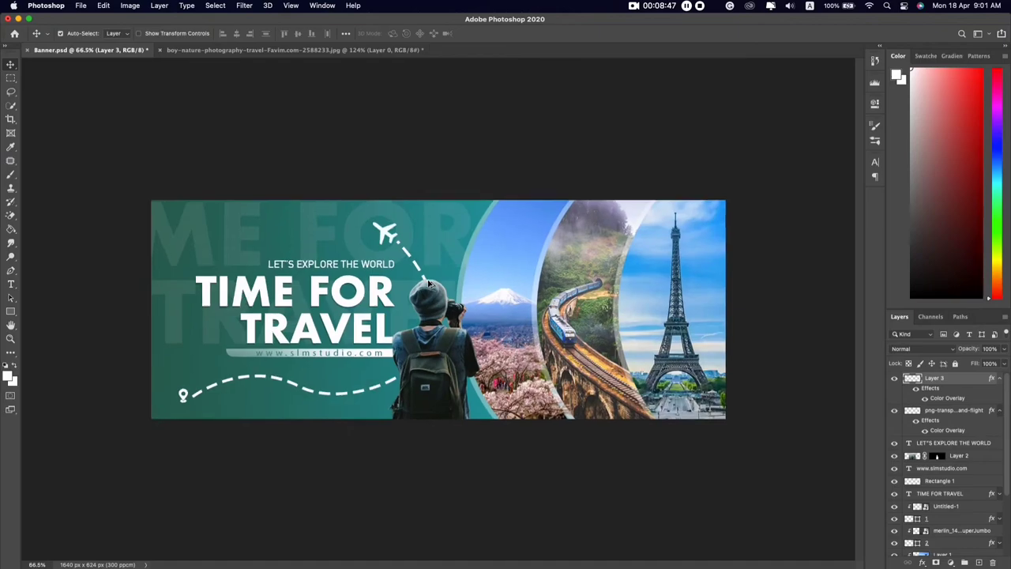
{"action": "scroll", "coordinate": [428, 285], "scroll_direction": "up", "scroll_amount": 1}
{"action": "scroll", "coordinate": [156, 221], "scroll_direction": "up", "scroll_amount": 1}
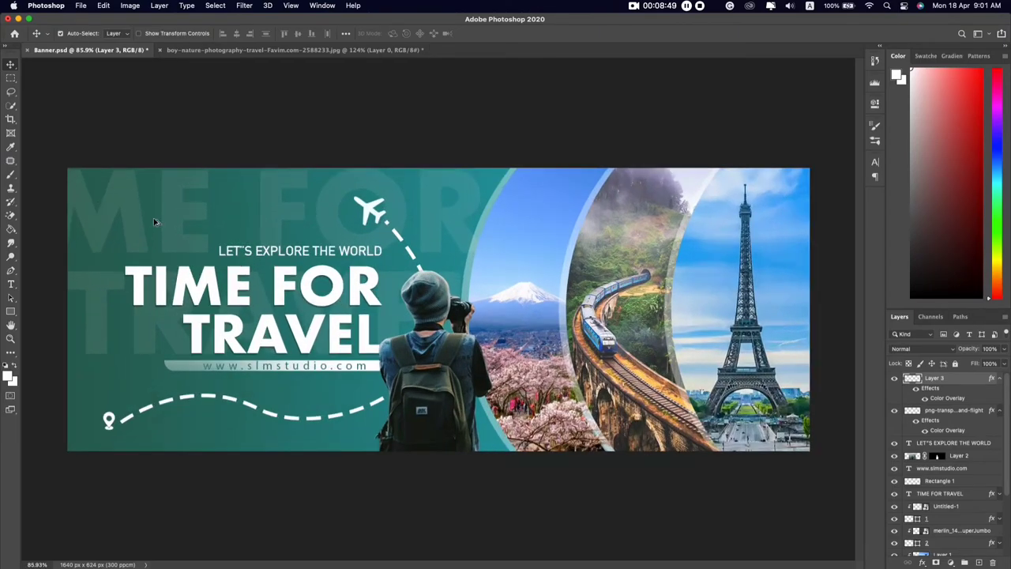
{"action": "scroll", "coordinate": [156, 223], "scroll_direction": "up", "scroll_amount": 2}
{"action": "scroll", "coordinate": [154, 219], "scroll_direction": "up", "scroll_amount": 3}
{"action": "key", "text": "t"}
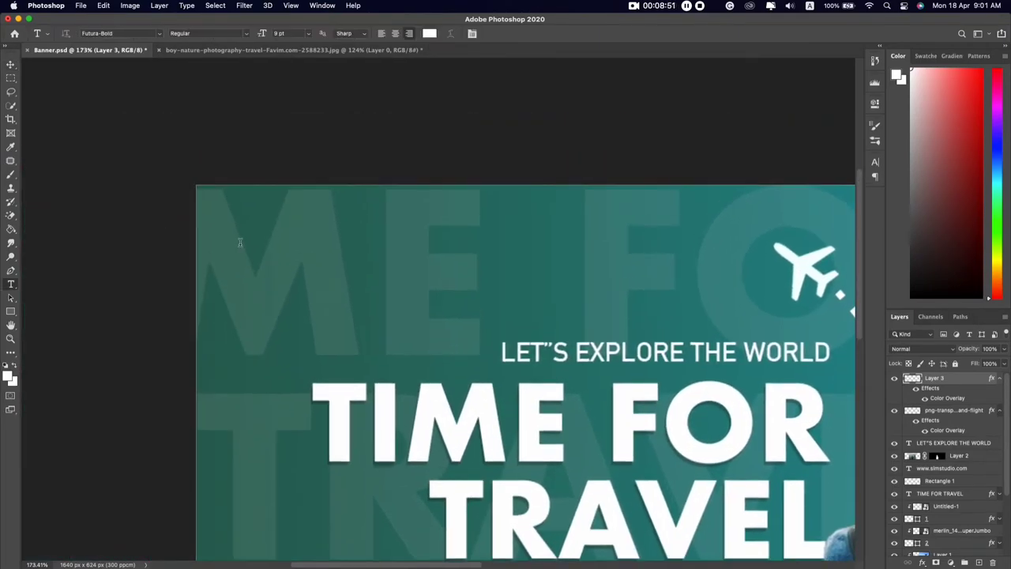
{"action": "left_click", "coordinate": [239, 250]}
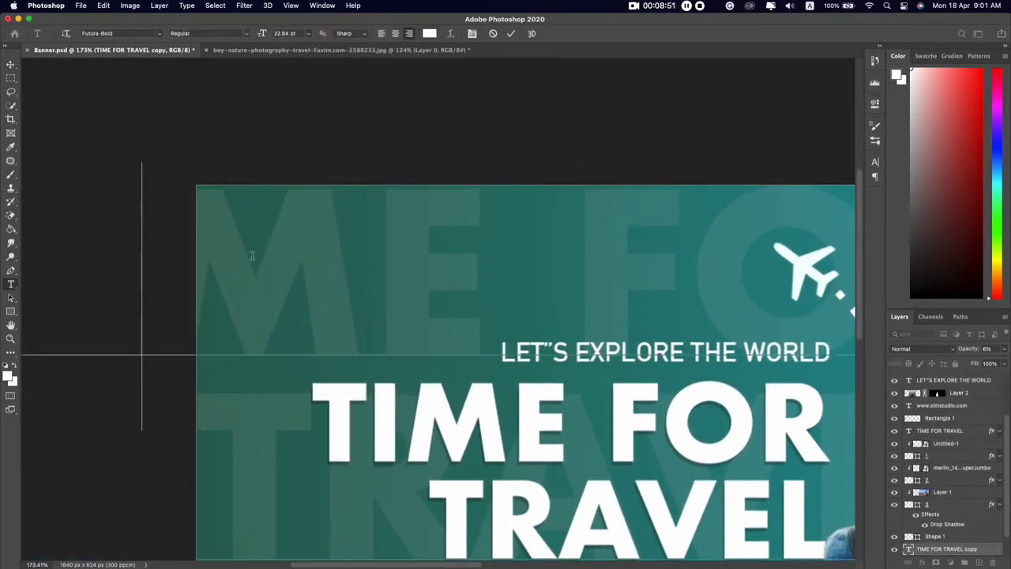
{"action": "left_click", "coordinate": [511, 34]}
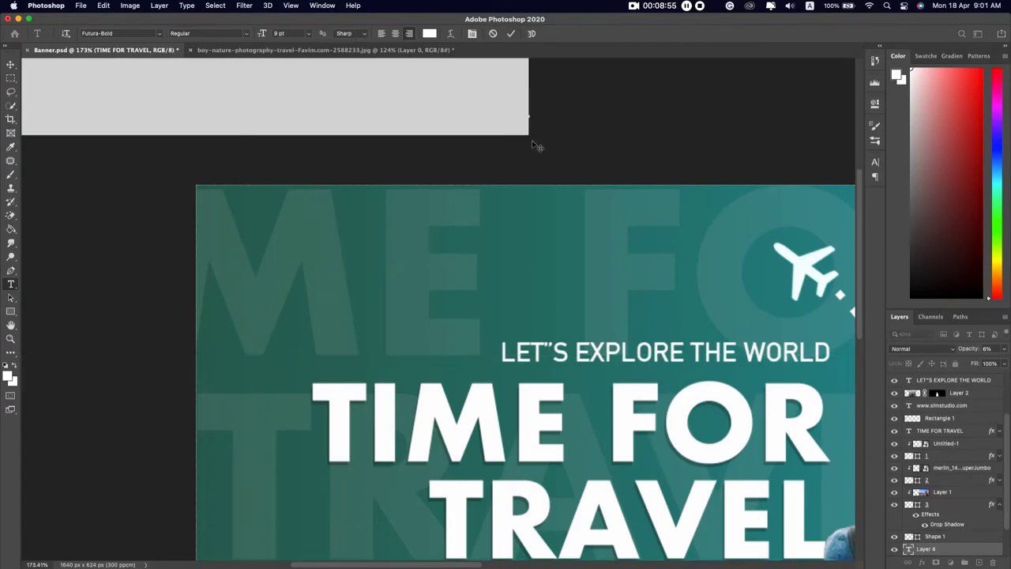
{"action": "left_click", "coordinate": [485, 221]}
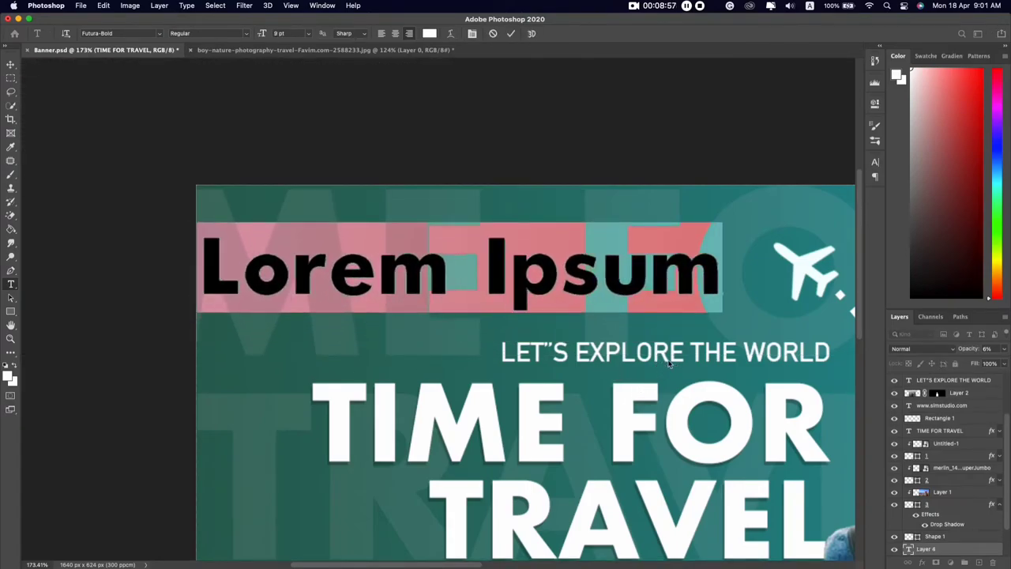
{"action": "type", "text": "LOGO"}
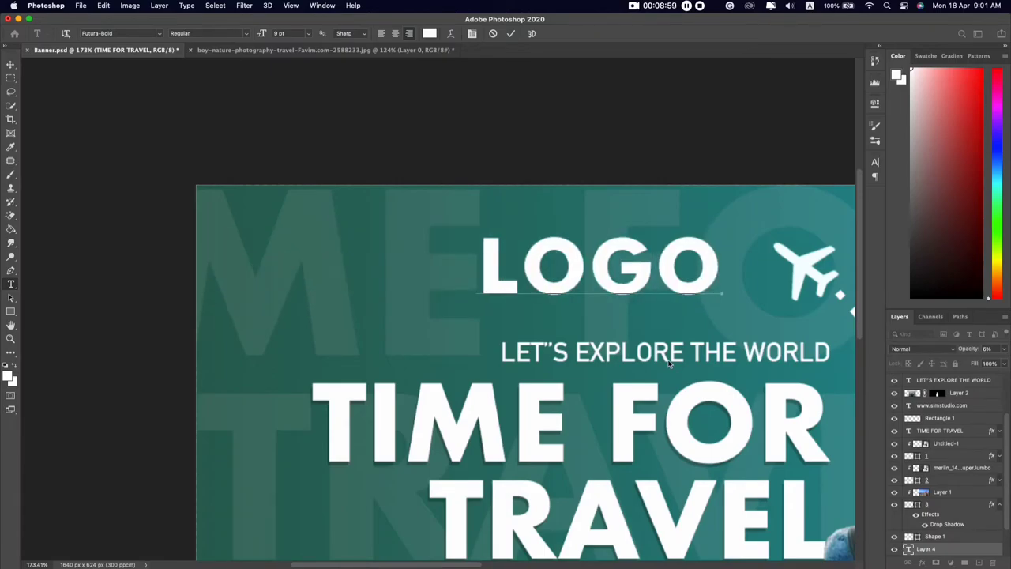
Resize the LOGO text to 3 pt and move it to the banner's top-left corner
{"action": "key", "text": "ctrl+a"}
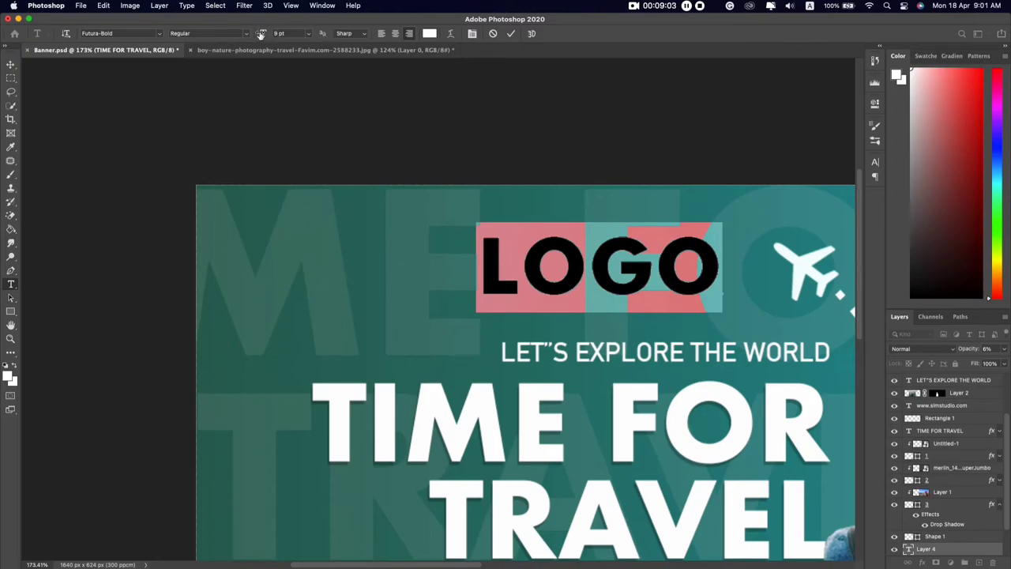
{"action": "left_click_drag", "start_coordinate": [260, 33], "coordinate": [253, 34]}
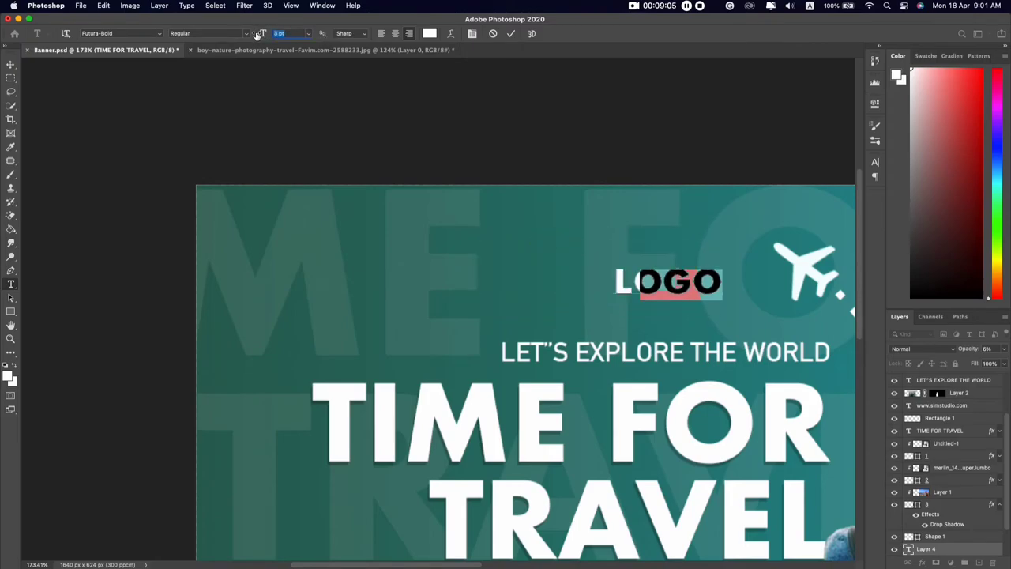
{"action": "left_click", "coordinate": [677, 284]}
{"action": "left_click_drag", "start_coordinate": [695, 341], "coordinate": [291, 289]}
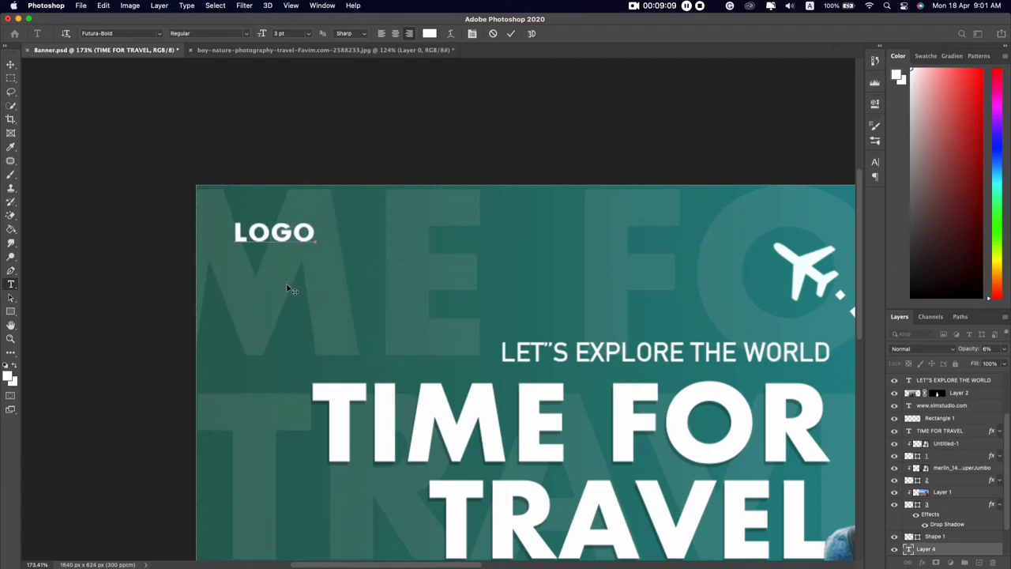
{"action": "left_click", "coordinate": [511, 33]}
Save the banner document with Cmd+S
{"action": "key", "text": "super+0"}
{"action": "key", "text": "super+s"}
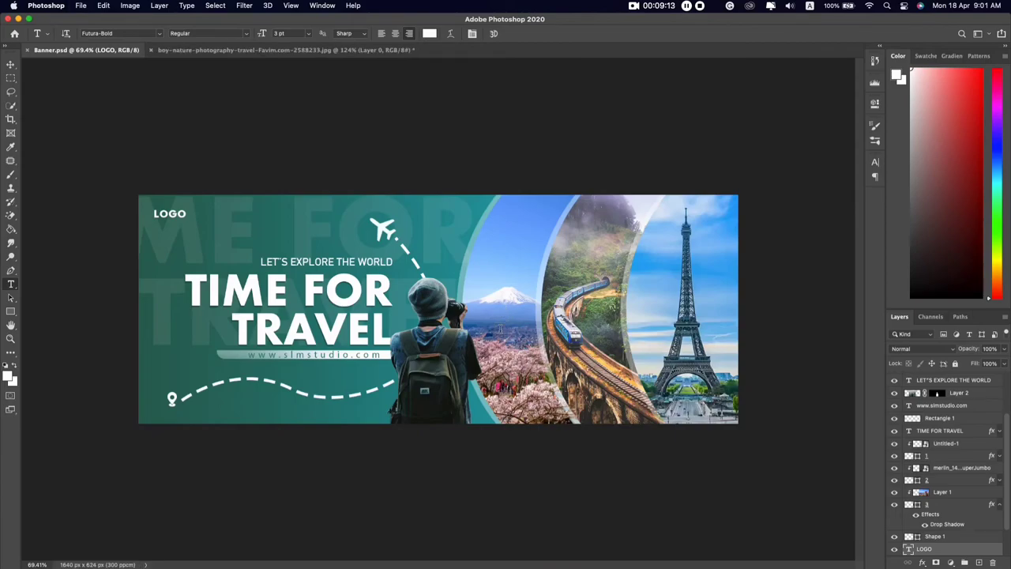
{"action": "key", "text": "super+minus"}
{"action": "key", "text": "super+minus"}
{"action": "key", "text": "super+minus"}
{"action": "key", "text": "super+plus"}
{"action": "key", "text": "super+plus"}
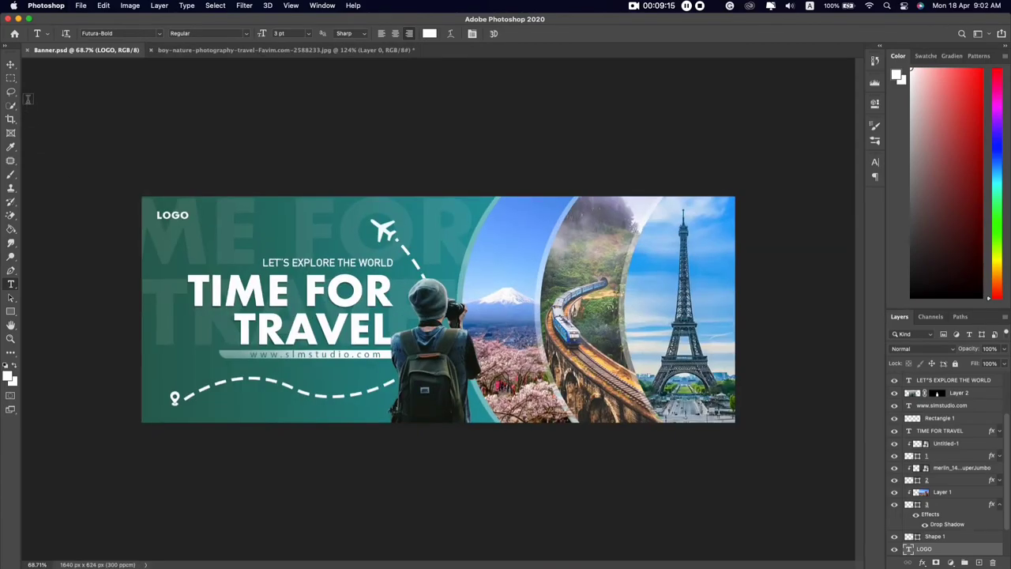
Select the train-bridge photo layer in the Layers panel
{"action": "left_click", "coordinate": [11, 77]}
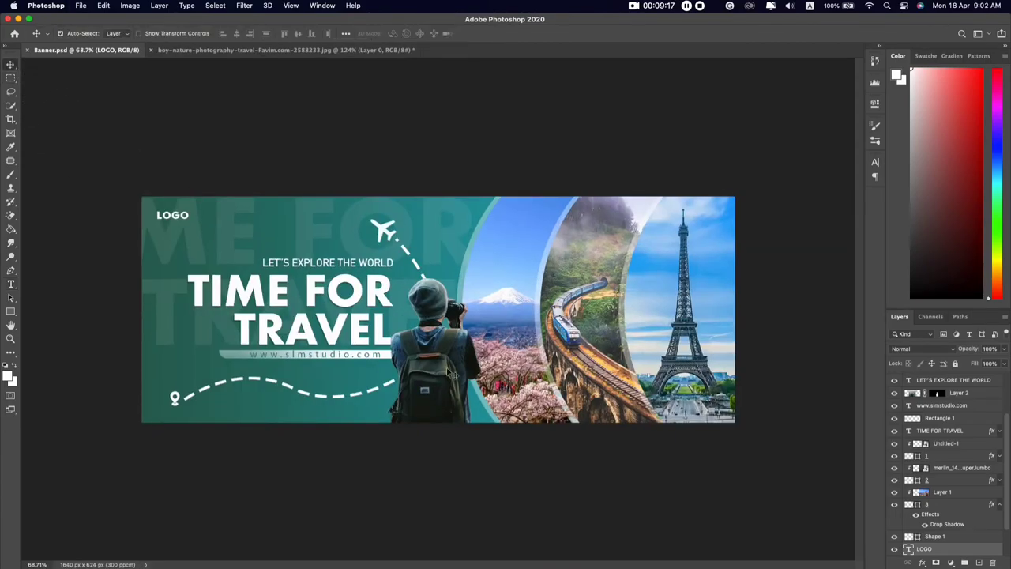
{"action": "left_click", "coordinate": [444, 364]}
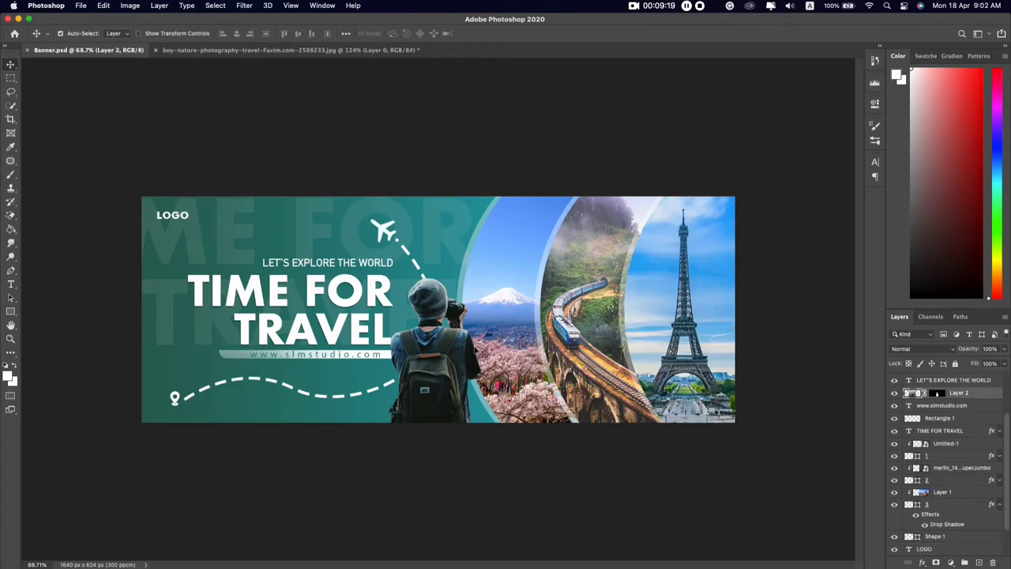
{"action": "left_click", "coordinate": [676, 335]}
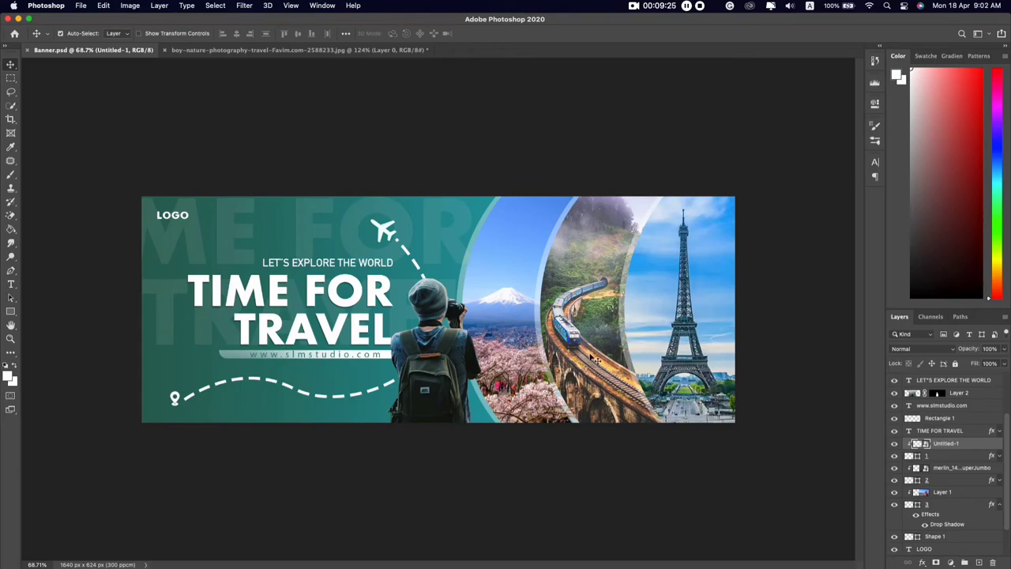
{"action": "scroll", "coordinate": [594, 360], "scroll_direction": "down", "scroll_amount": 2}
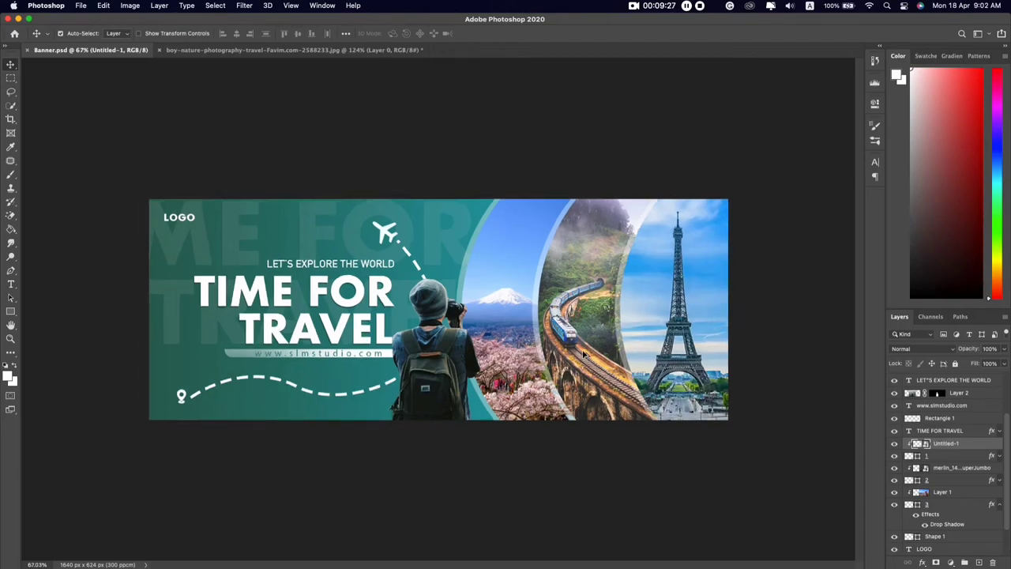
{"action": "left_click", "coordinate": [589, 355]}
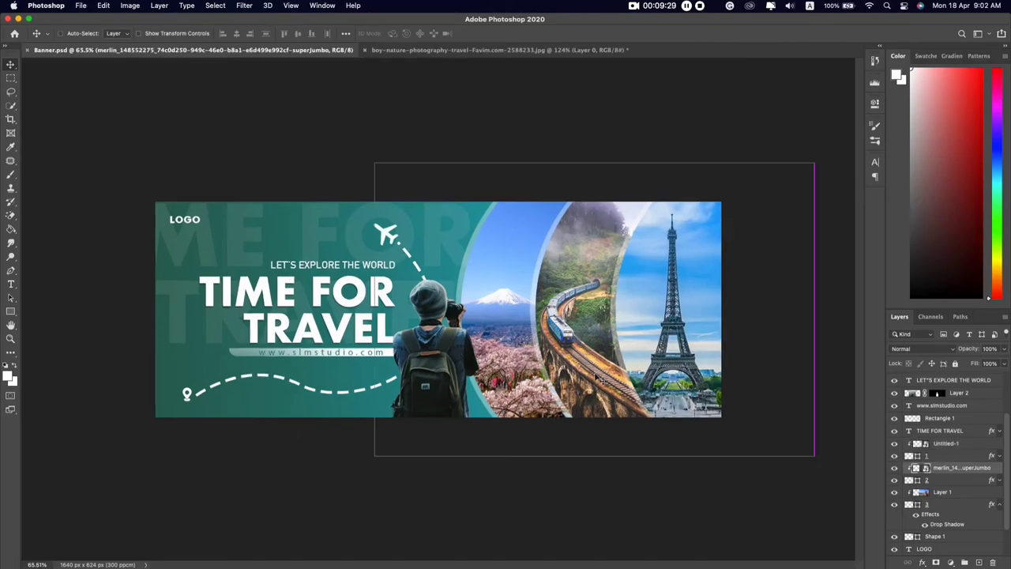
Scale the train-bridge photo to about 21.6% and nudge it slightly right in its arc
{"action": "key", "text": "super+t"}
{"action": "left_click_drag", "start_coordinate": [817, 457], "coordinate": [797, 442]}
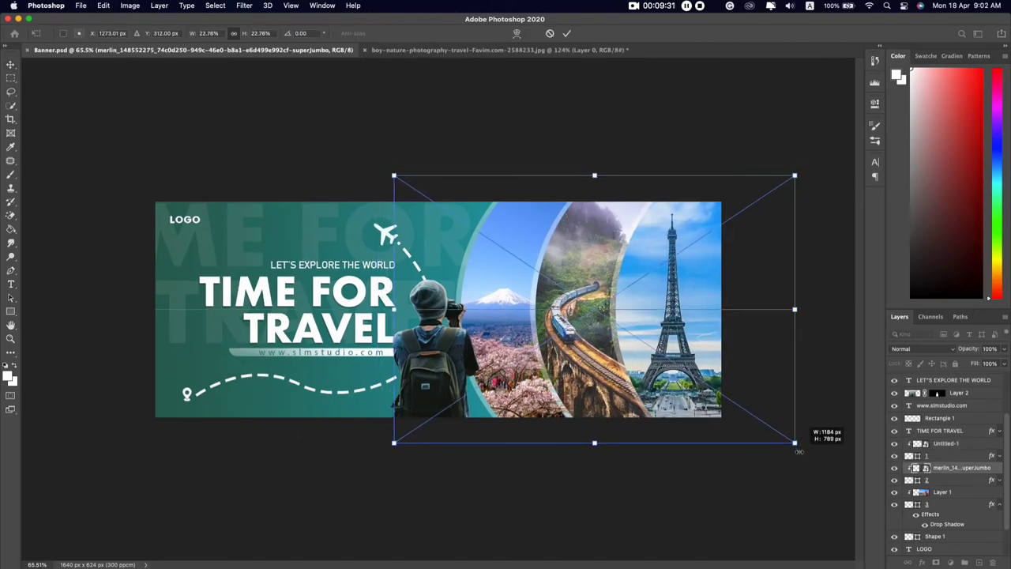
{"action": "left_click_drag", "start_coordinate": [596, 364], "coordinate": [609, 365]}
{"action": "key", "text": "Return"}
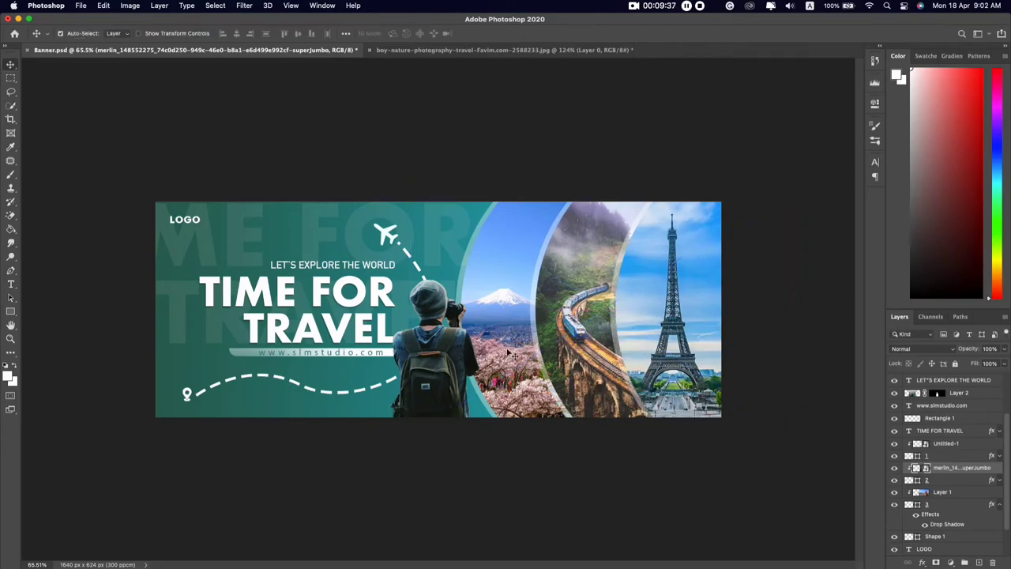
{"action": "left_click", "coordinate": [507, 310]}
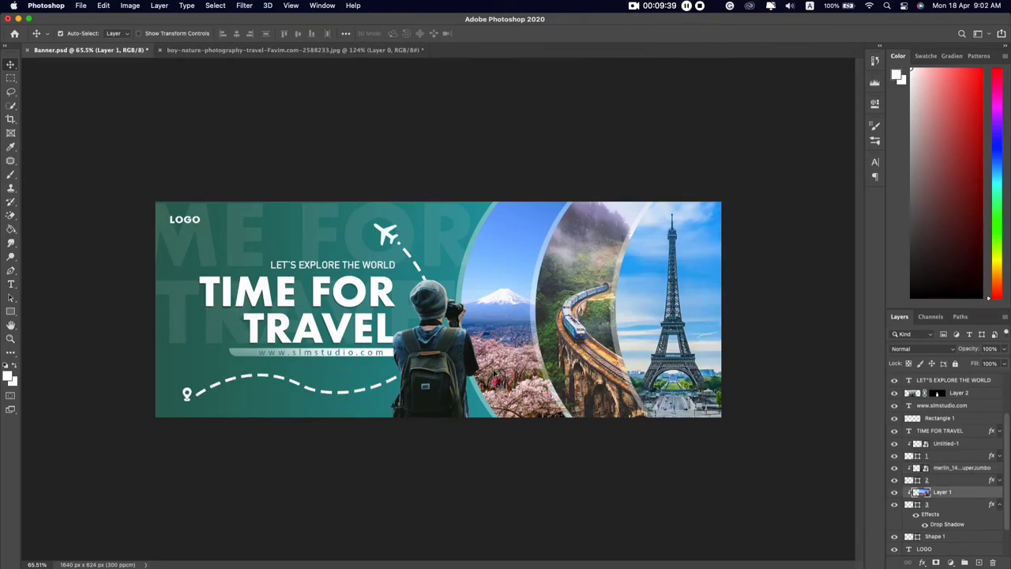
{"action": "key", "text": "super+minus"}
{"action": "key", "text": "super+minus"}
{"action": "key", "text": "super+0"}
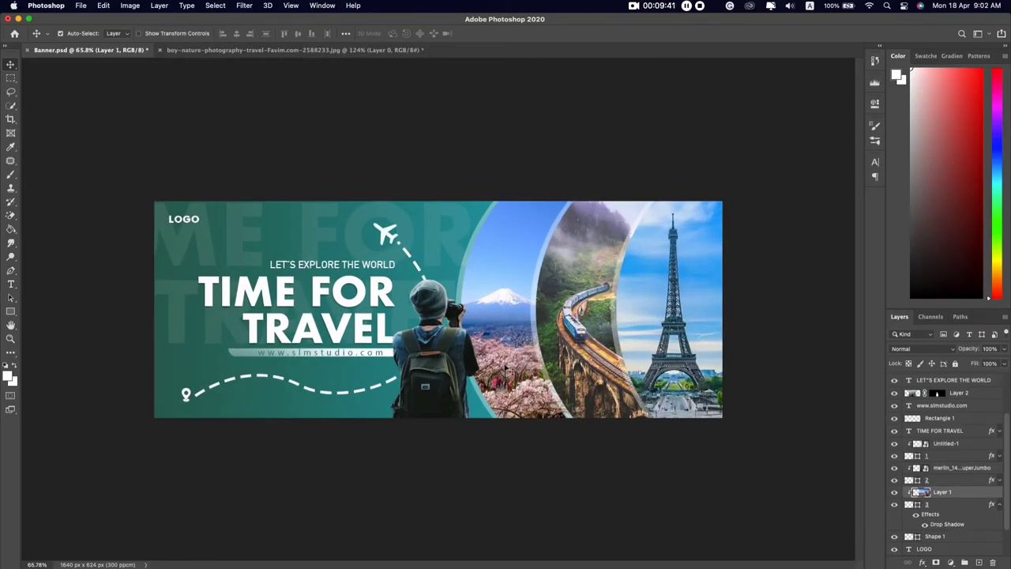
Apply a Camera Raw Filter to the pagoda photo: temperature -4, tint -13, vibrance +10
{"action": "left_click", "coordinate": [245, 6]}
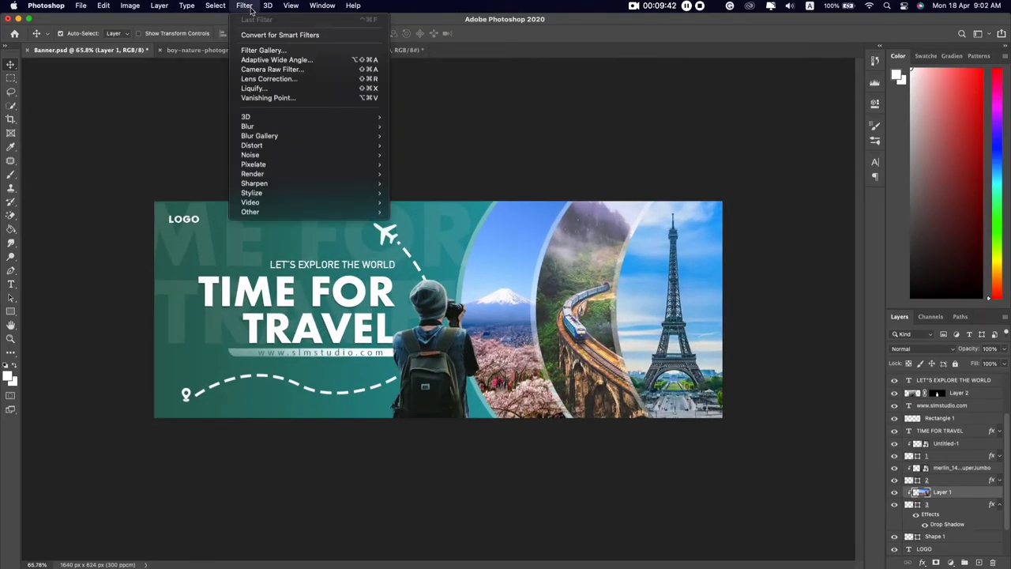
{"action": "left_click", "coordinate": [275, 70]}
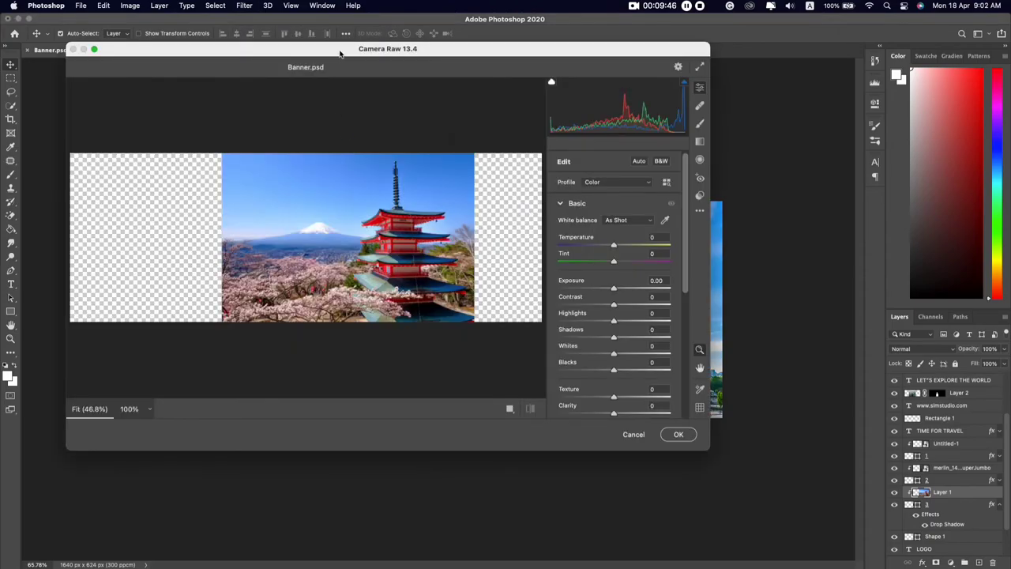
{"action": "left_click_drag", "start_coordinate": [340, 53], "coordinate": [452, 120]}
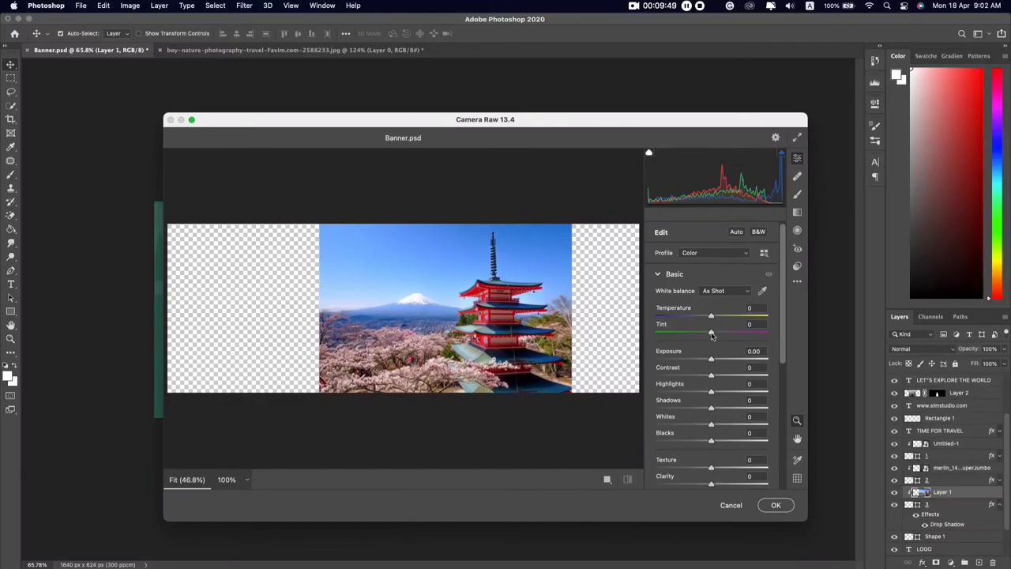
{"action": "mouse_move", "coordinate": [711, 335]}
{"action": "left_mouse_down"}
{"action": "mouse_move", "coordinate": [693, 337]}
{"action": "mouse_move", "coordinate": [708, 315]}
{"action": "left_mouse_up"}
{"action": "scroll", "coordinate": [732, 366], "scroll_direction": "down", "scroll_amount": 2}
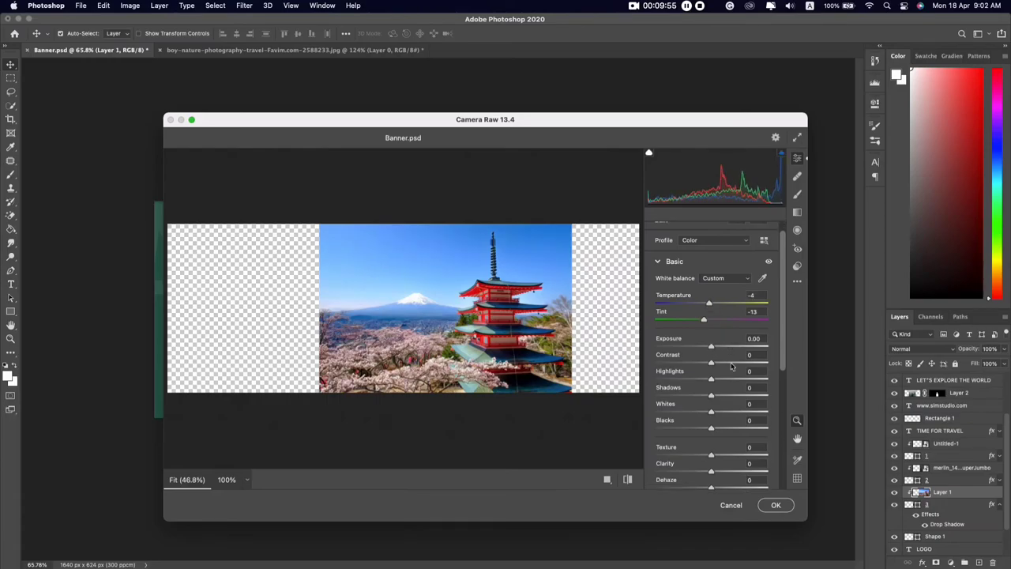
{"action": "scroll", "coordinate": [731, 366], "scroll_direction": "down", "scroll_amount": 2}
{"action": "scroll", "coordinate": [742, 442], "scroll_direction": "down", "scroll_amount": 1}
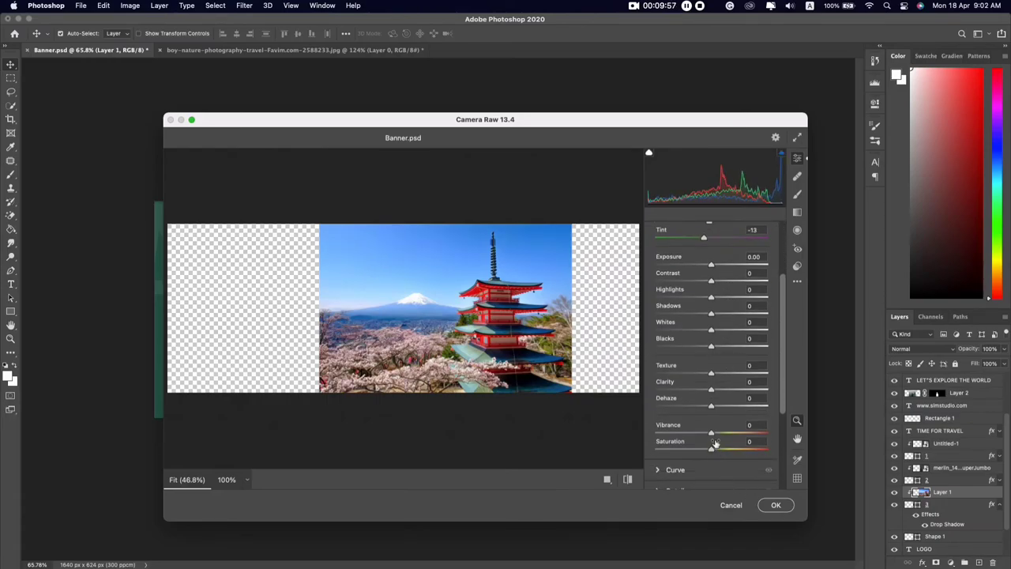
{"action": "left_click_drag", "start_coordinate": [713, 435], "coordinate": [717, 434]}
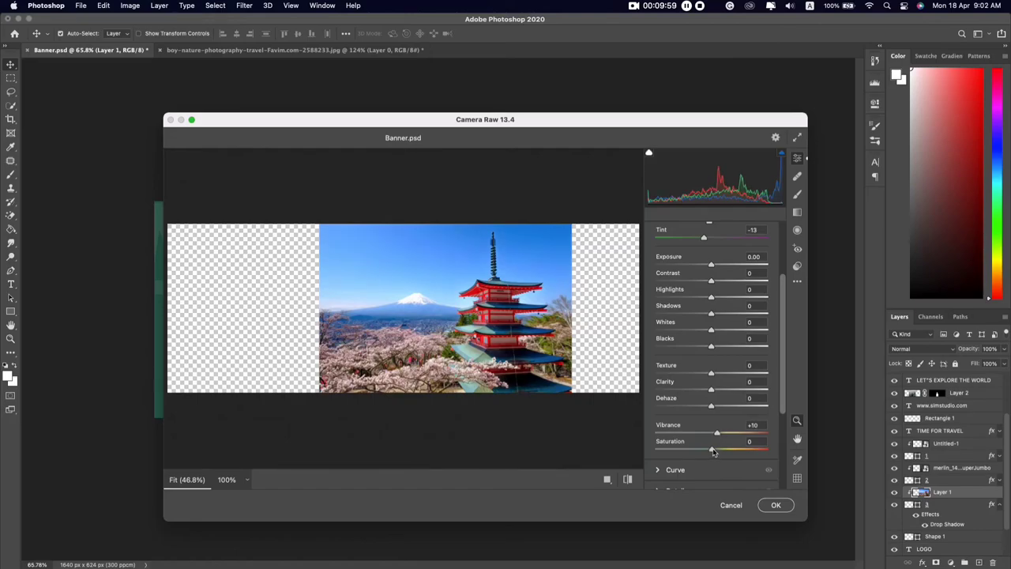
{"action": "left_click", "coordinate": [781, 509]}
{"action": "scroll", "coordinate": [499, 387], "scroll_direction": "down", "scroll_amount": 3}
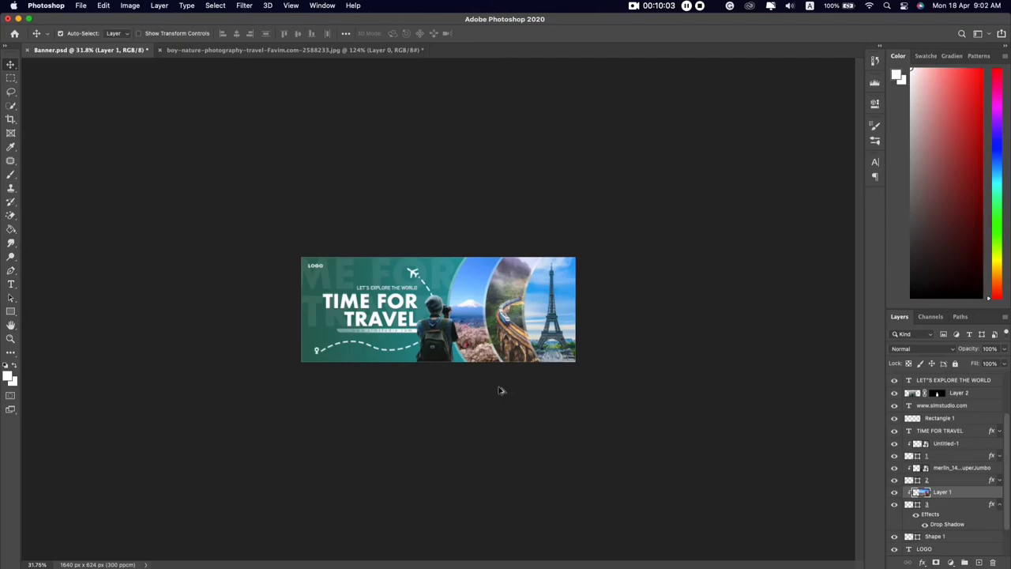
{"action": "scroll", "coordinate": [499, 387], "scroll_direction": "up", "scroll_amount": 3}
Apply Camera Raw to the train-bridge photo: temperature -8, tint -25, exposure -0.10, vibrance +7
{"action": "left_click", "coordinate": [562, 327]}
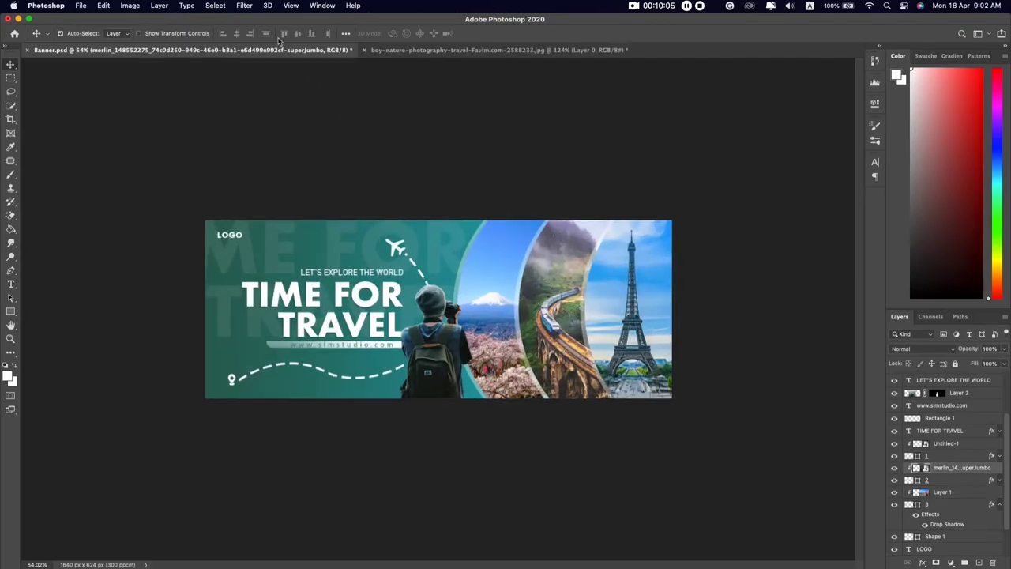
{"action": "left_click", "coordinate": [245, 6]}
{"action": "left_click", "coordinate": [277, 72]}
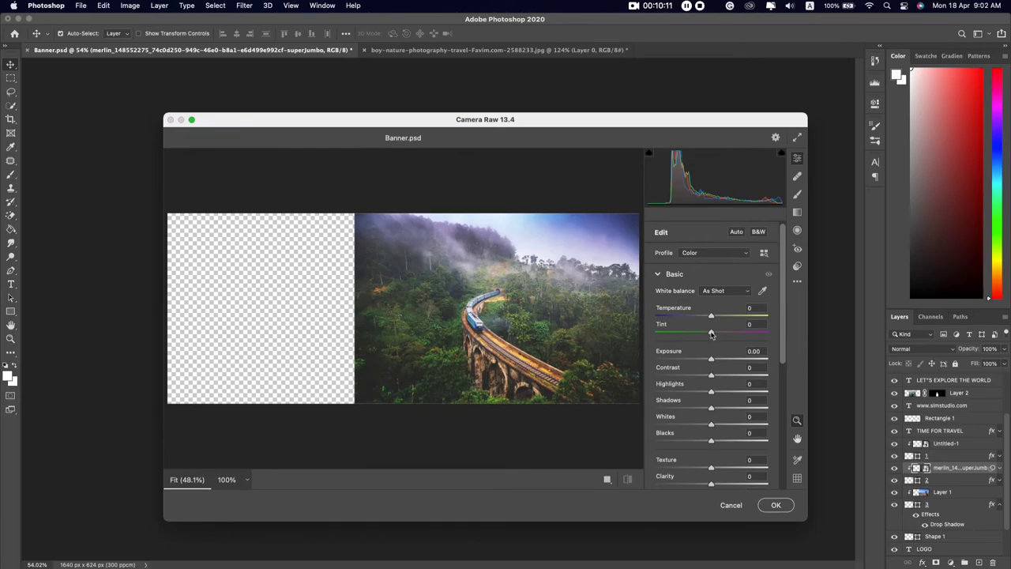
{"action": "mouse_move", "coordinate": [711, 331]}
{"action": "left_mouse_down"}
{"action": "mouse_move", "coordinate": [697, 333]}
{"action": "mouse_move", "coordinate": [710, 362]}
{"action": "mouse_move", "coordinate": [707, 316]}
{"action": "left_mouse_up"}
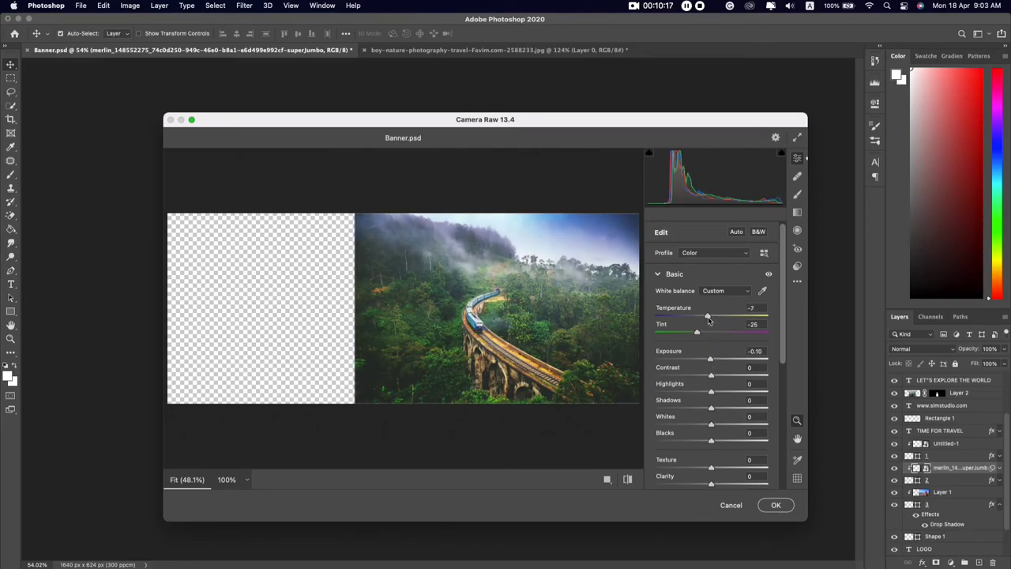
{"action": "scroll", "coordinate": [707, 319], "scroll_direction": "down", "scroll_amount": 3}
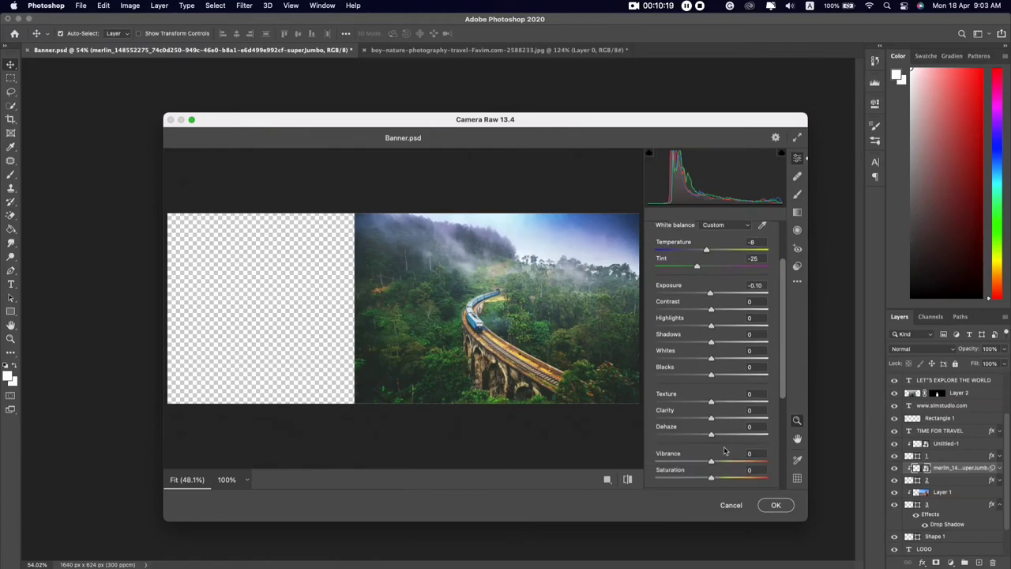
{"action": "left_click_drag", "start_coordinate": [714, 462], "coordinate": [717, 463]}
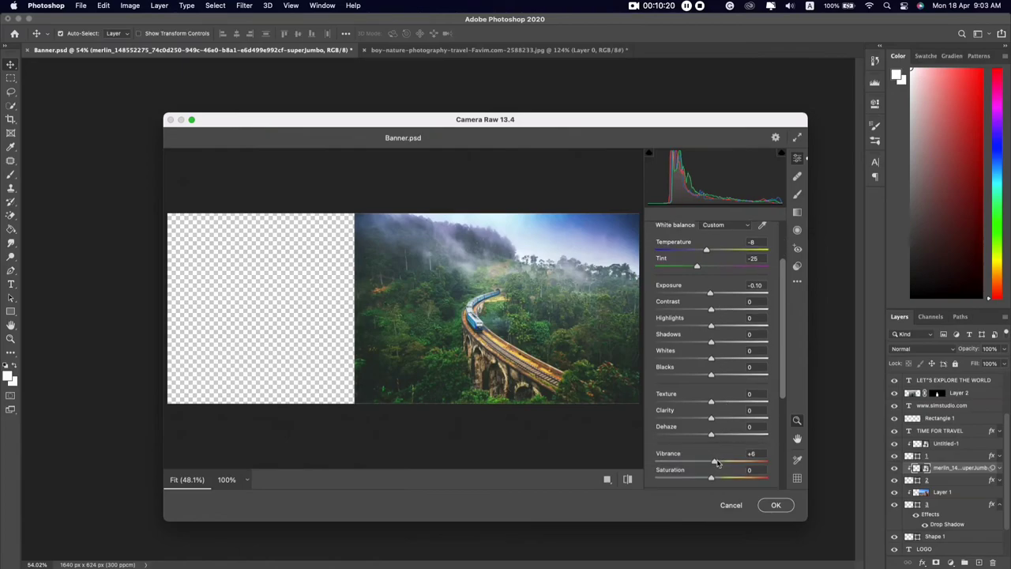
{"action": "left_click", "coordinate": [776, 505]}
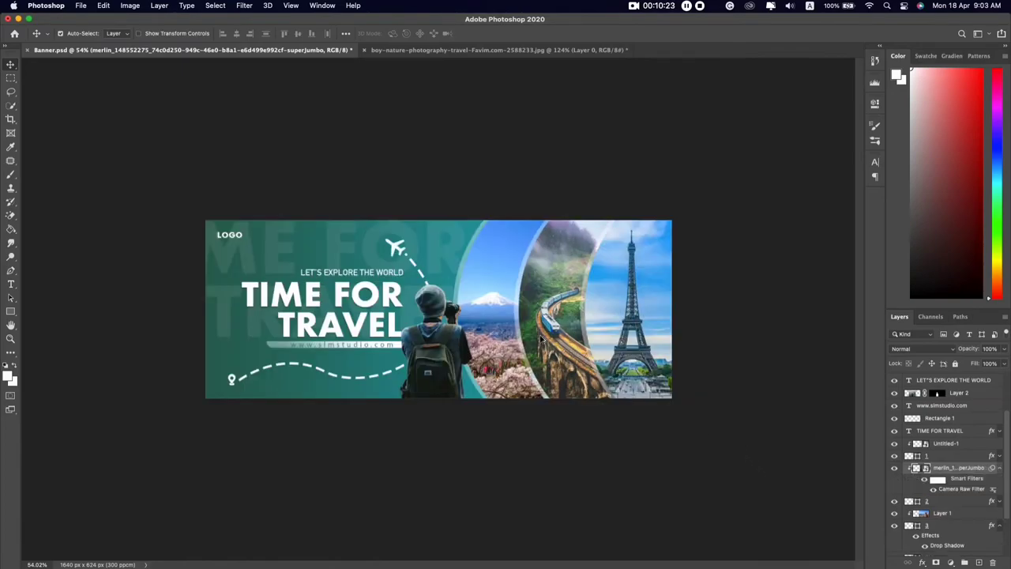
{"action": "scroll", "coordinate": [541, 340], "scroll_direction": "down", "scroll_amount": 5}
{"action": "scroll", "coordinate": [541, 340], "scroll_direction": "up", "scroll_amount": 4}
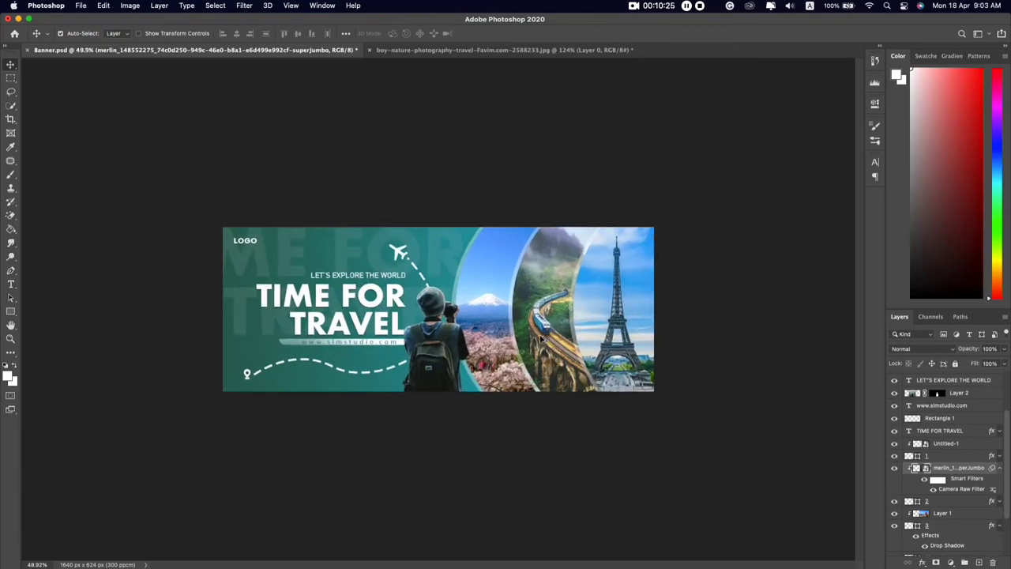
{"action": "scroll", "coordinate": [542, 340], "scroll_direction": "up", "scroll_amount": 1}
{"action": "left_click", "coordinate": [623, 314]}
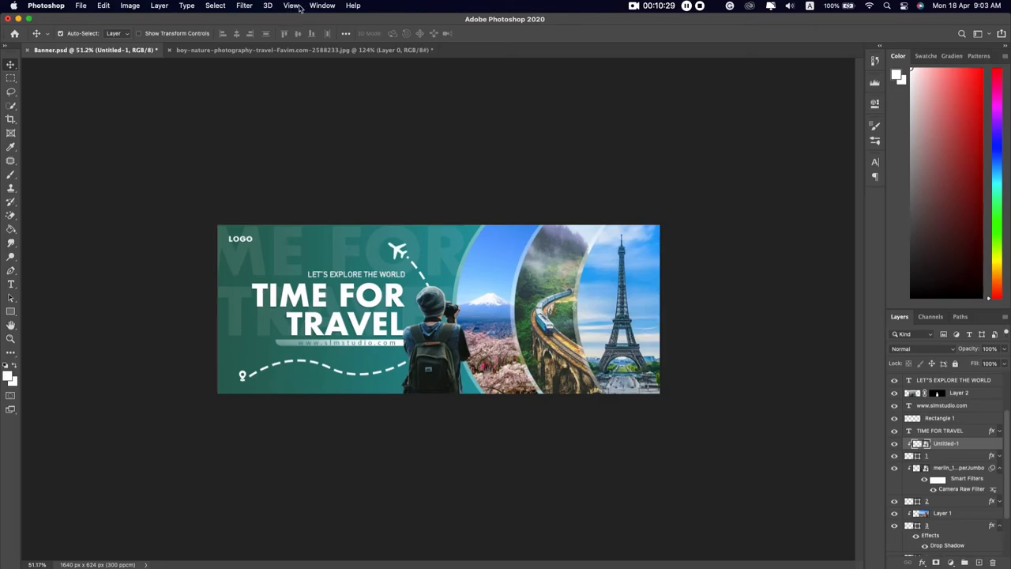
Apply Camera Raw to the Eiffel Tower photo: temperature -2, tint -6, vibrance +9
{"action": "left_click", "coordinate": [268, 8]}
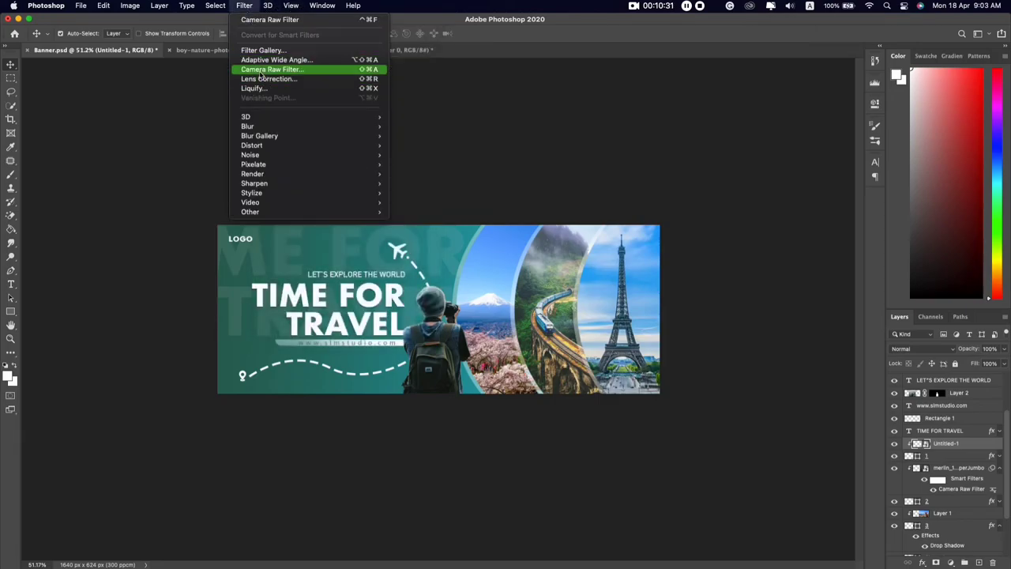
{"action": "left_click", "coordinate": [260, 75]}
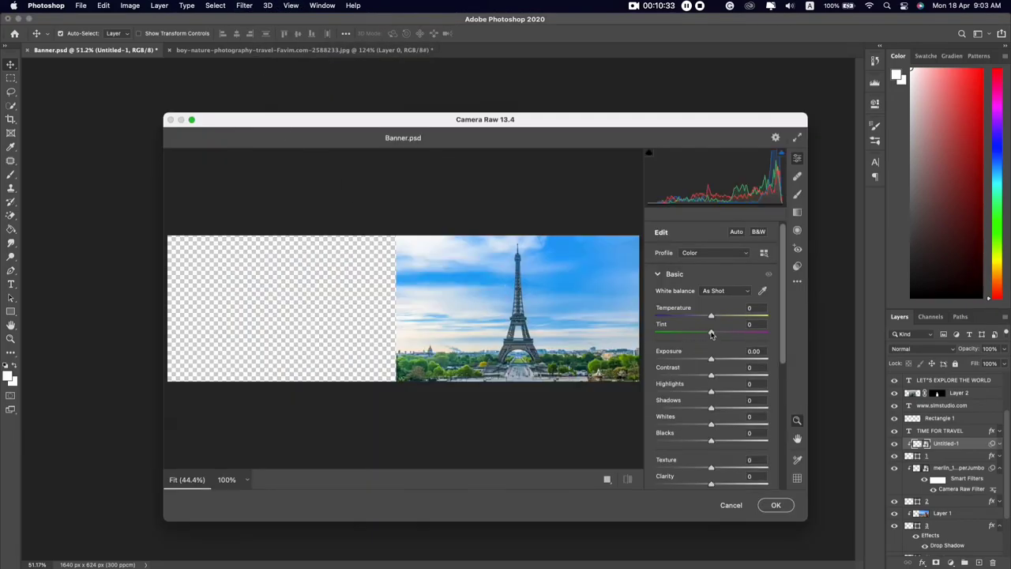
{"action": "left_click_drag", "start_coordinate": [711, 318], "coordinate": [709, 335]}
{"action": "scroll", "coordinate": [723, 370], "scroll_direction": "down", "scroll_amount": 2}
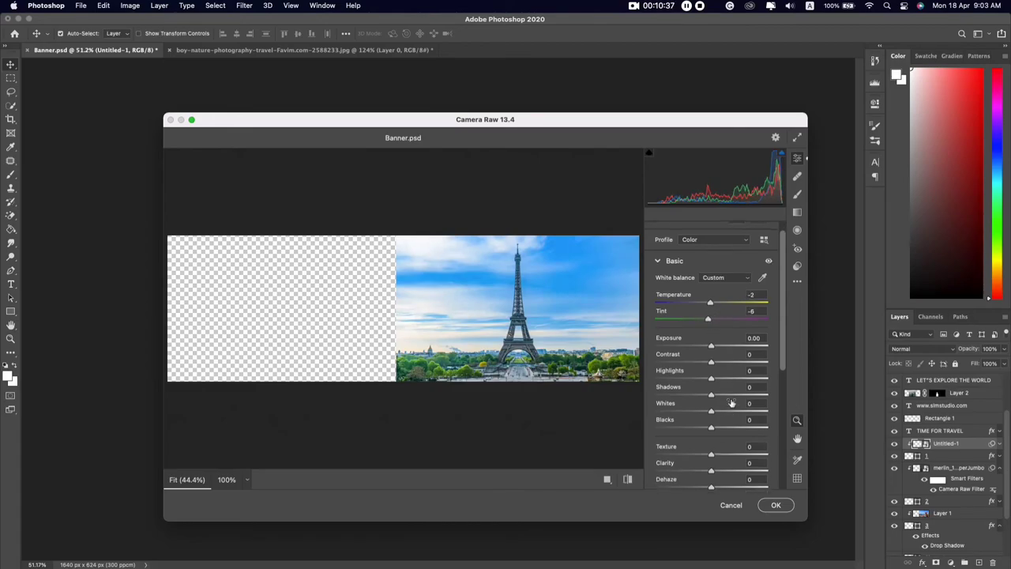
{"action": "scroll", "coordinate": [723, 370], "scroll_direction": "down", "scroll_amount": 3}
{"action": "left_click_drag", "start_coordinate": [712, 476], "coordinate": [718, 477]}
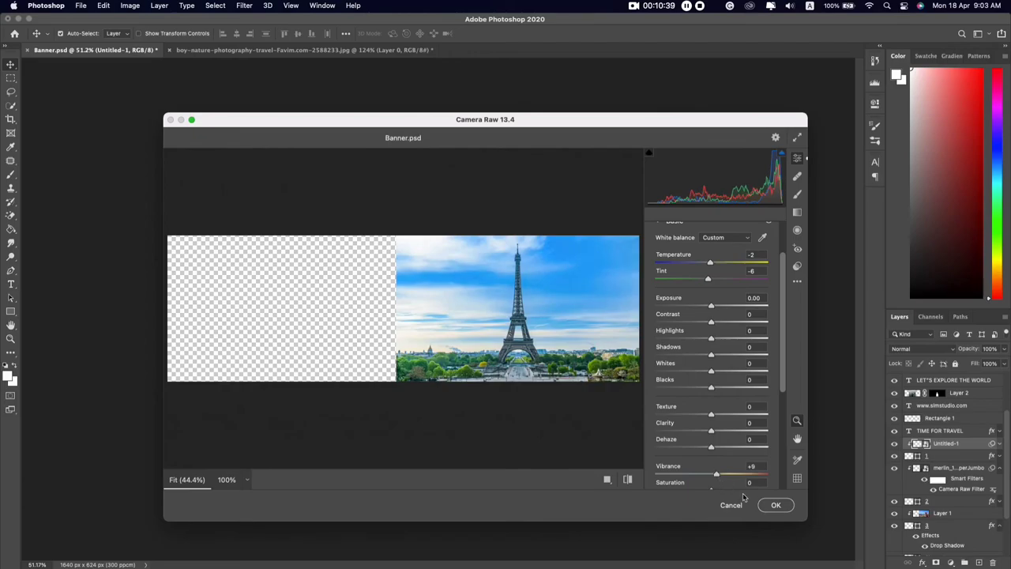
{"action": "left_click", "coordinate": [774, 505]}
{"action": "scroll", "coordinate": [462, 341], "scroll_direction": "down", "scroll_amount": 2}
{"action": "scroll", "coordinate": [462, 341], "scroll_direction": "down", "scroll_amount": 3}
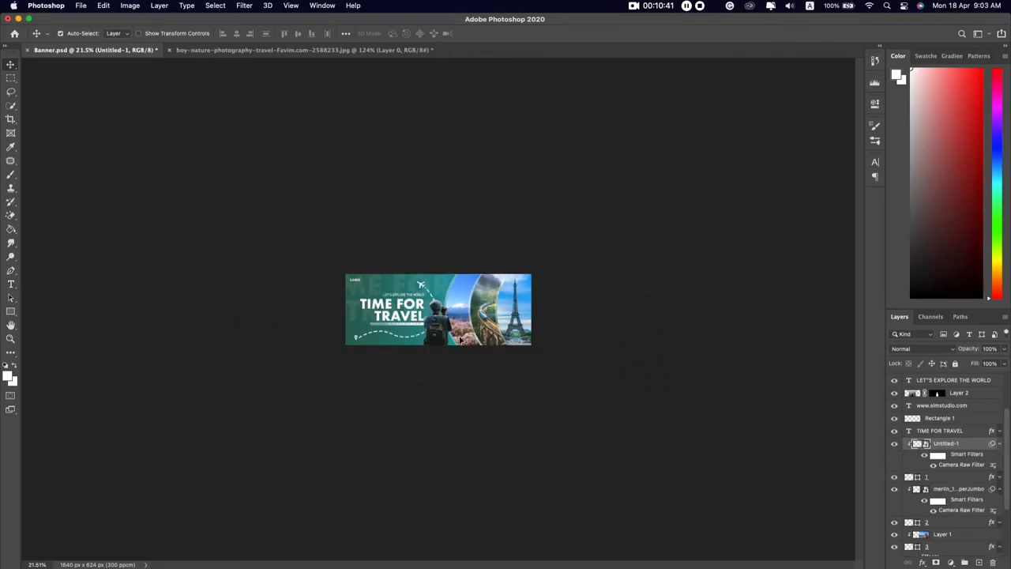
{"action": "scroll", "coordinate": [458, 318], "scroll_direction": "up", "scroll_amount": 2}
{"action": "scroll", "coordinate": [457, 312], "scroll_direction": "up", "scroll_amount": 3}
{"action": "scroll", "coordinate": [457, 309], "scroll_direction": "up", "scroll_amount": 2}
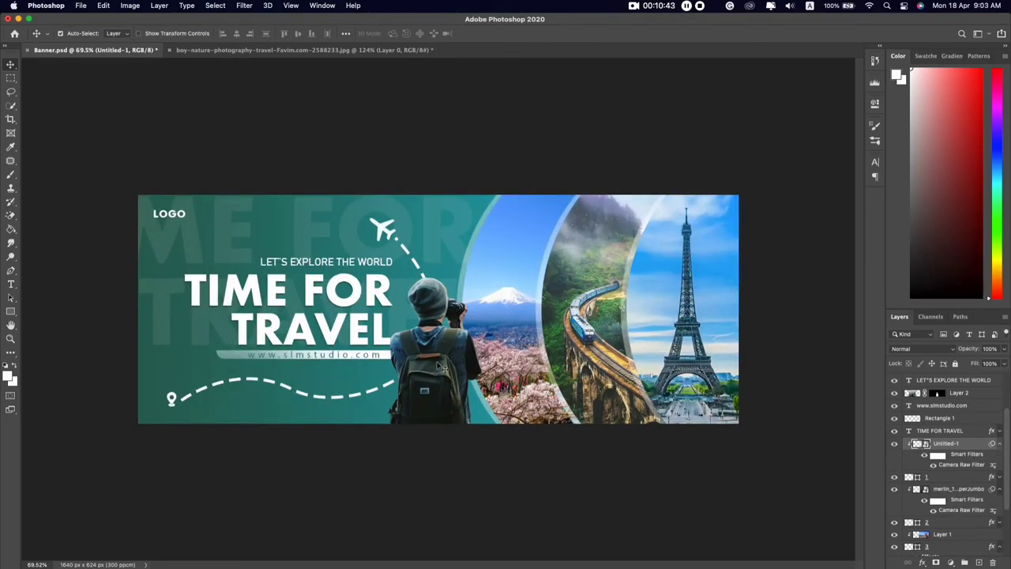
Add a Curves adjustment clipped to Layer 2, bending the curve up to brighten midtones
{"action": "left_click", "coordinate": [443, 367]}
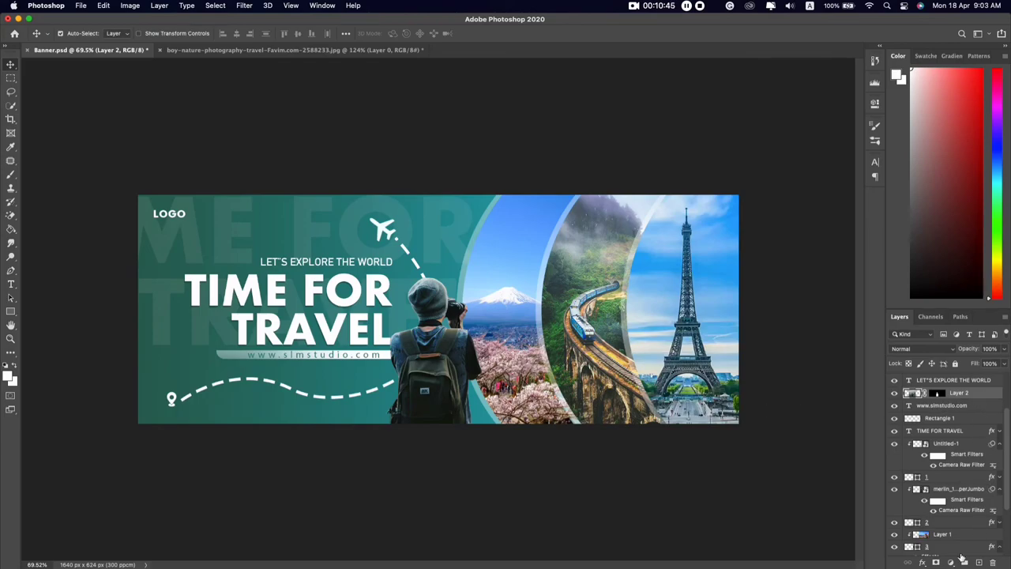
{"action": "left_click", "coordinate": [952, 562]}
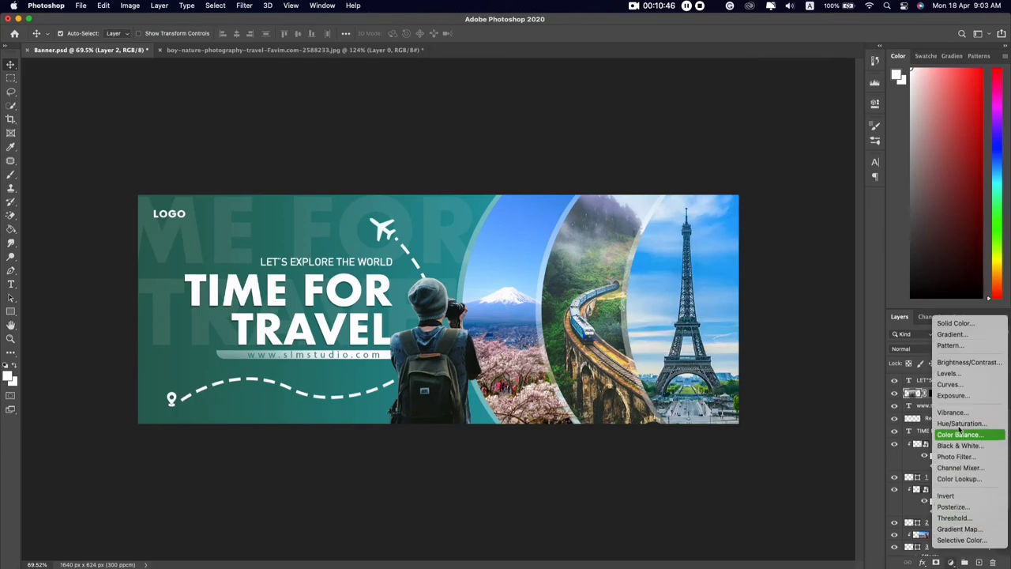
{"action": "left_click", "coordinate": [959, 384]}
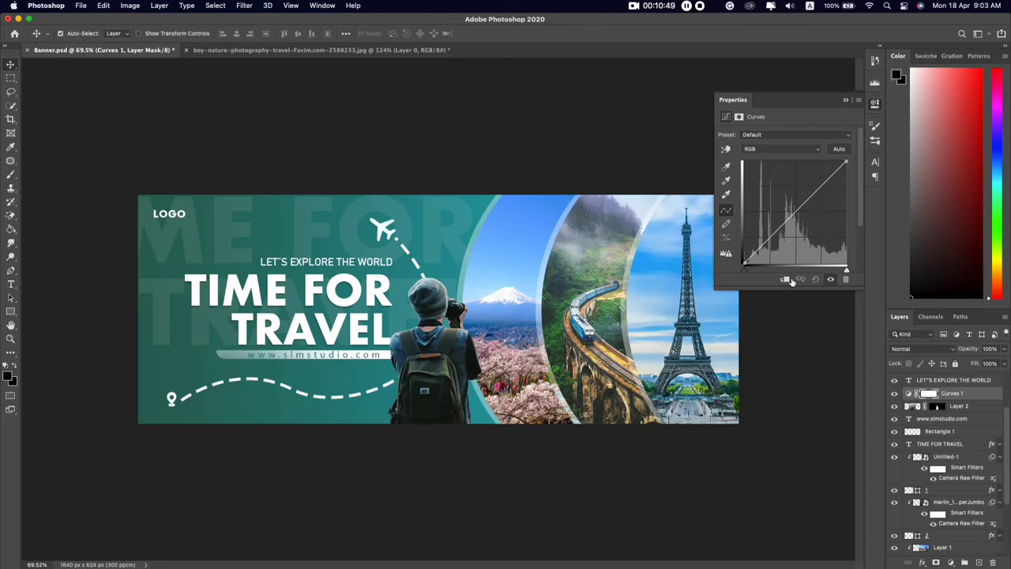
{"action": "left_click", "coordinate": [785, 280]}
{"action": "left_click_drag", "start_coordinate": [806, 204], "coordinate": [800, 198]}
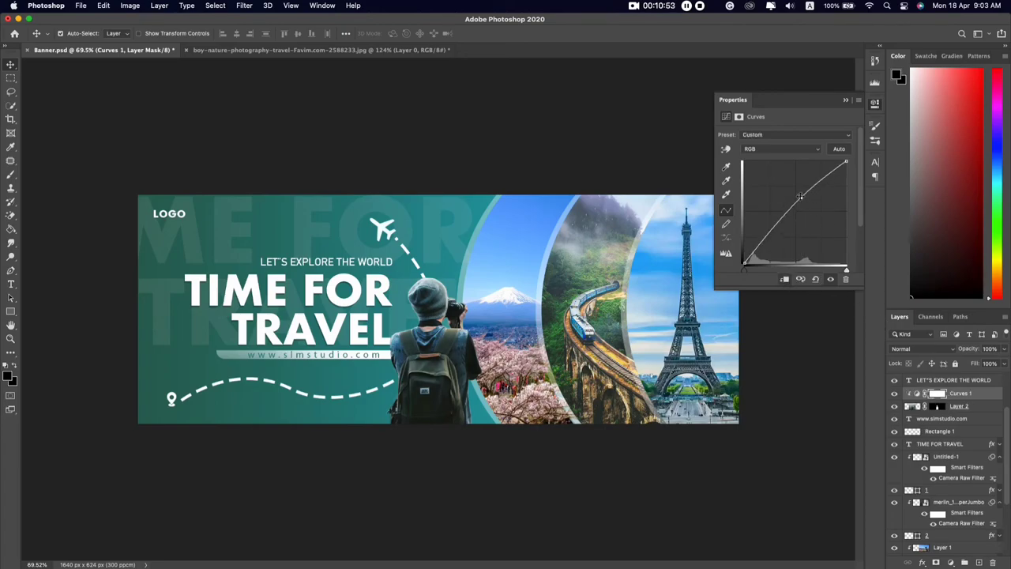
{"action": "left_click", "coordinate": [846, 102]}
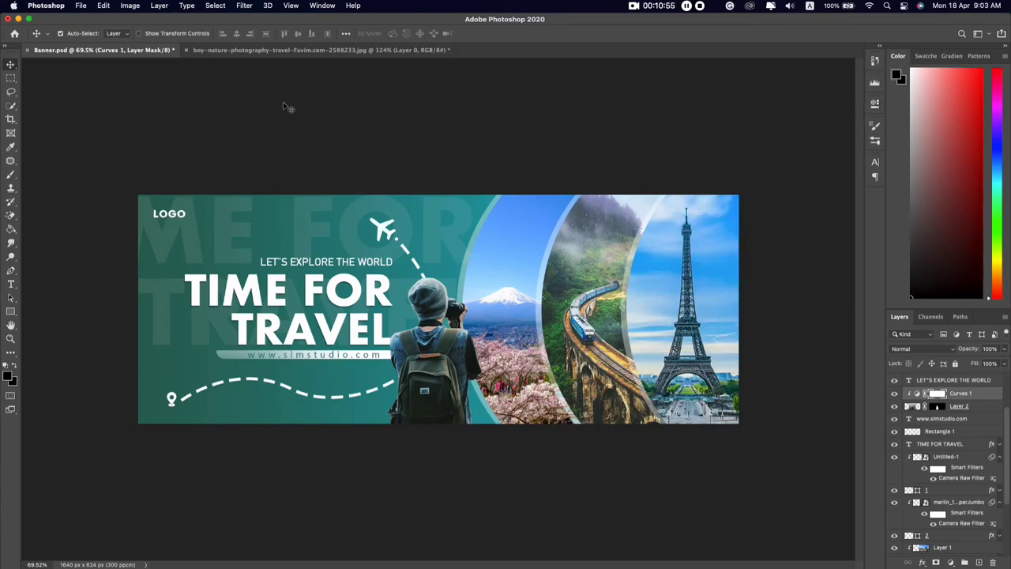
{"action": "scroll", "coordinate": [270, 168], "scroll_direction": "down", "scroll_amount": 3}
{"action": "left_click", "coordinate": [560, 386]}
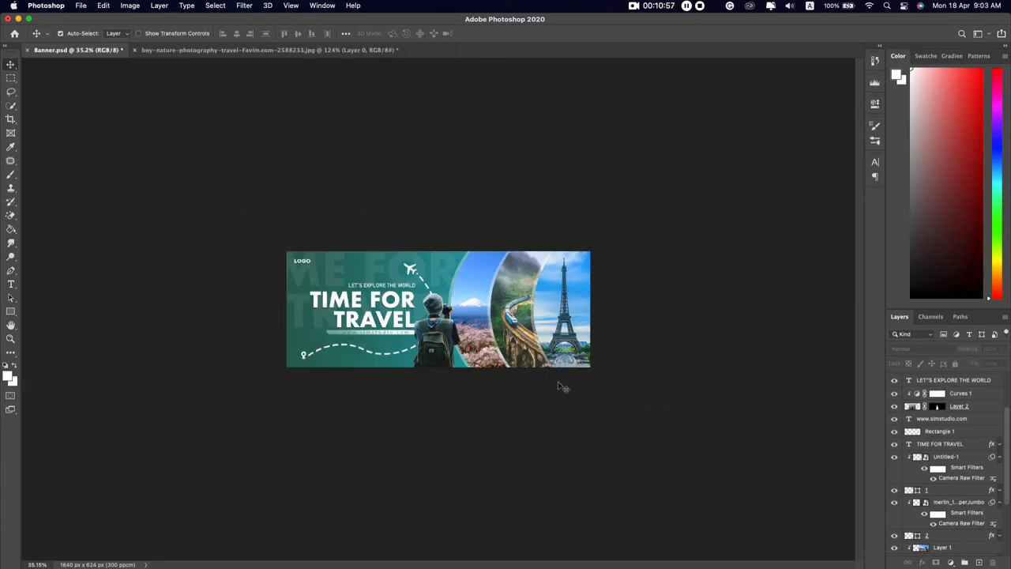
{"action": "scroll", "coordinate": [482, 395], "scroll_direction": "down", "scroll_amount": 1}
{"action": "scroll", "coordinate": [479, 396], "scroll_direction": "up", "scroll_amount": 1}
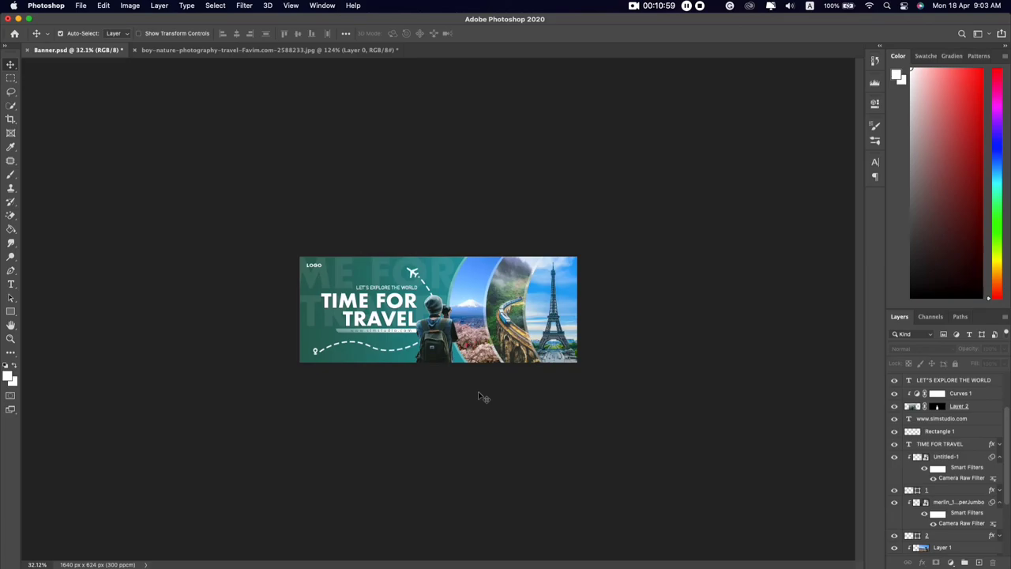
{"action": "scroll", "coordinate": [451, 393], "scroll_direction": "up", "scroll_amount": 3}
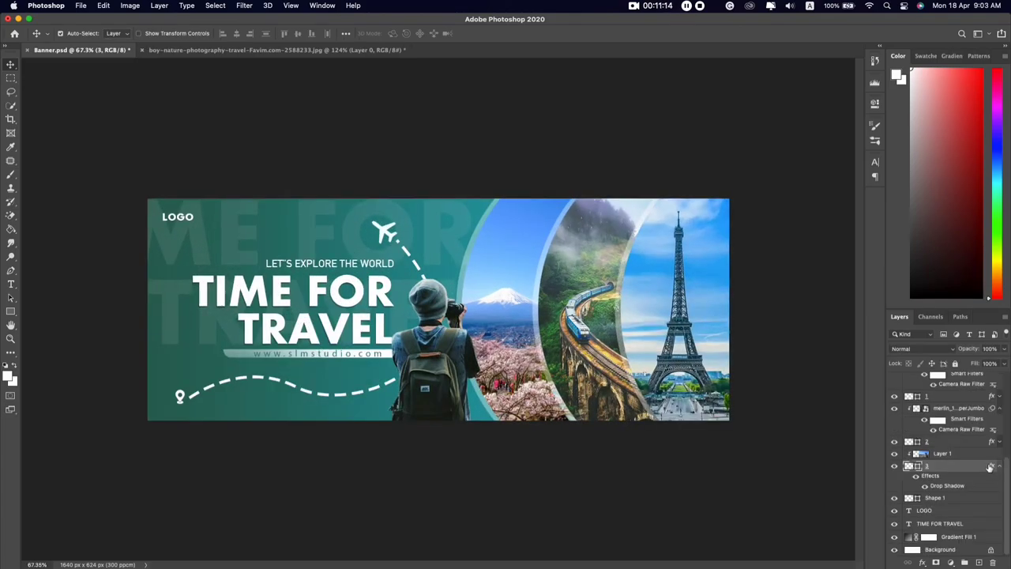
Lower layer 3's drop shadow opacity to 30%
{"action": "double_click", "coordinate": [992, 467]}
{"action": "left_click", "coordinate": [509, 407]}
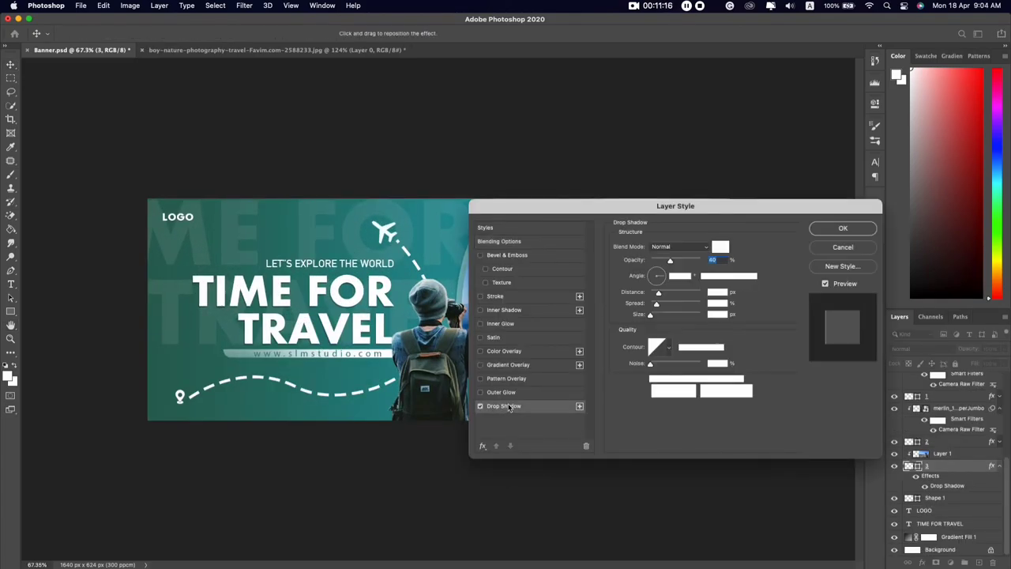
{"action": "mouse_move", "coordinate": [627, 206]}
{"action": "left_mouse_down"}
{"action": "mouse_move", "coordinate": [275, 212]}
{"action": "mouse_move", "coordinate": [544, 320]}
{"action": "left_mouse_up"}
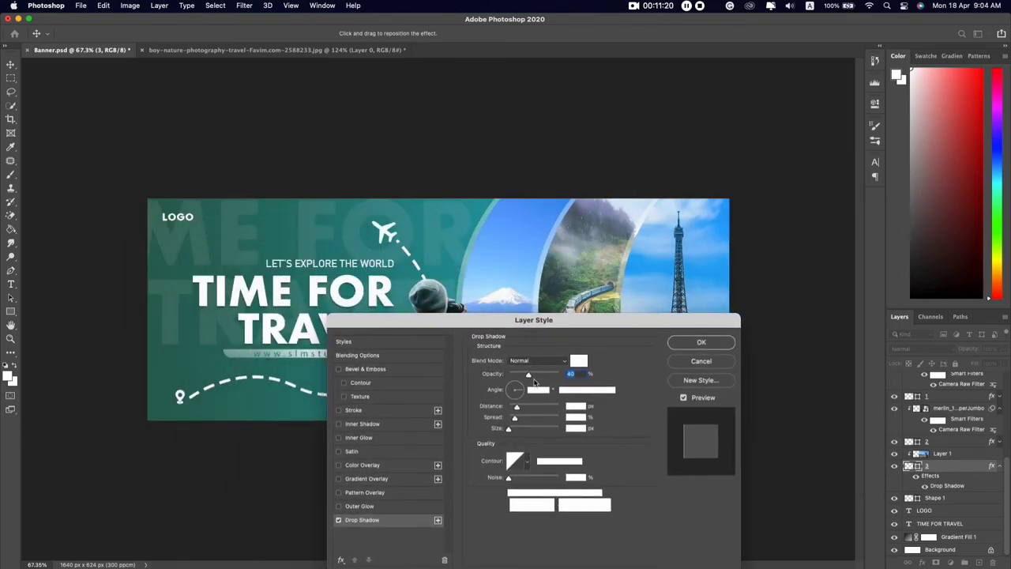
{"action": "left_click_drag", "start_coordinate": [526, 377], "coordinate": [522, 377]}
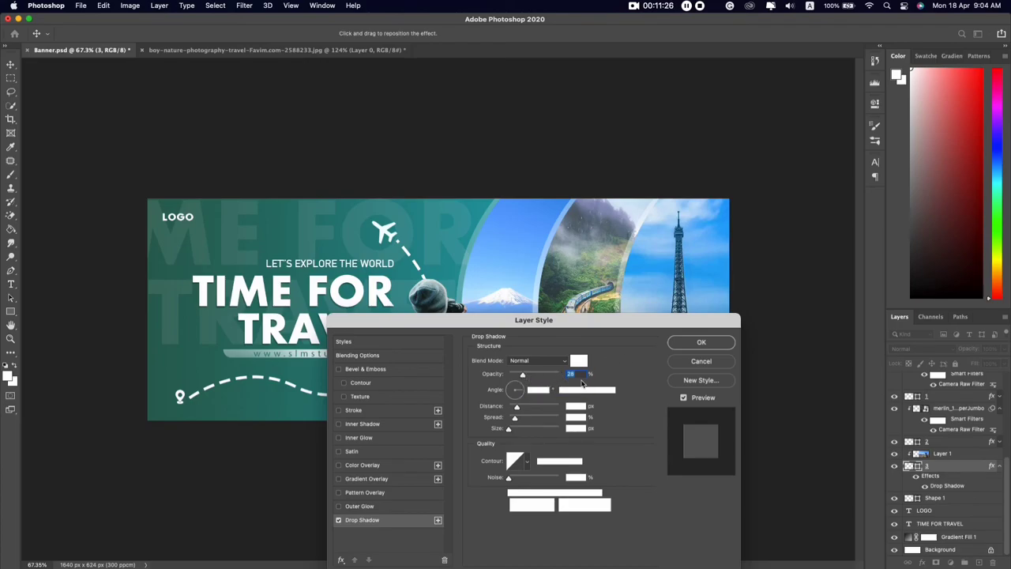
{"action": "type", "text": "30"}
{"action": "left_click", "coordinate": [701, 343]}
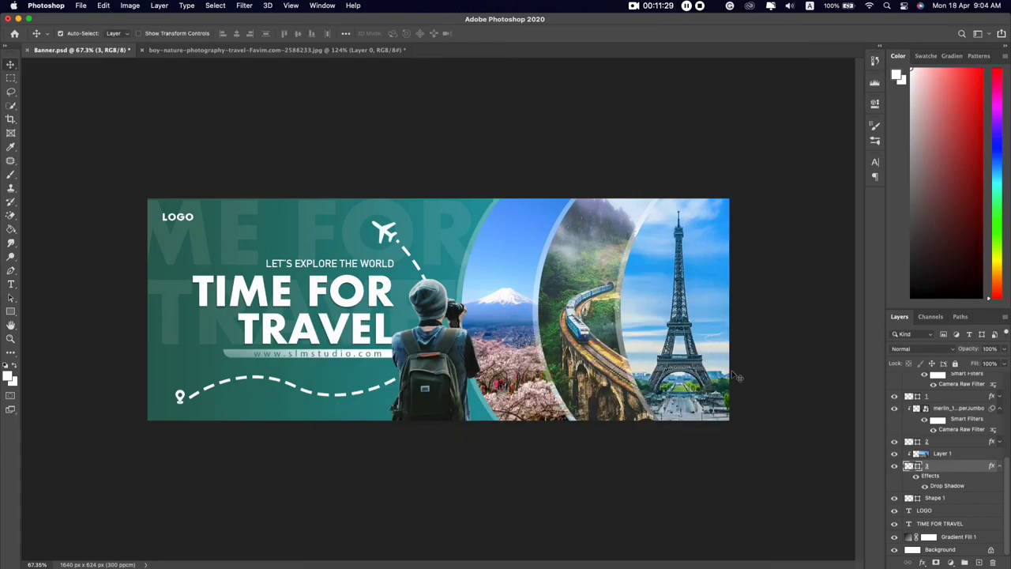
Give arc layers 2 and 1 drop shadows
{"action": "double_click", "coordinate": [992, 443]}
{"action": "left_click", "coordinate": [387, 517]}
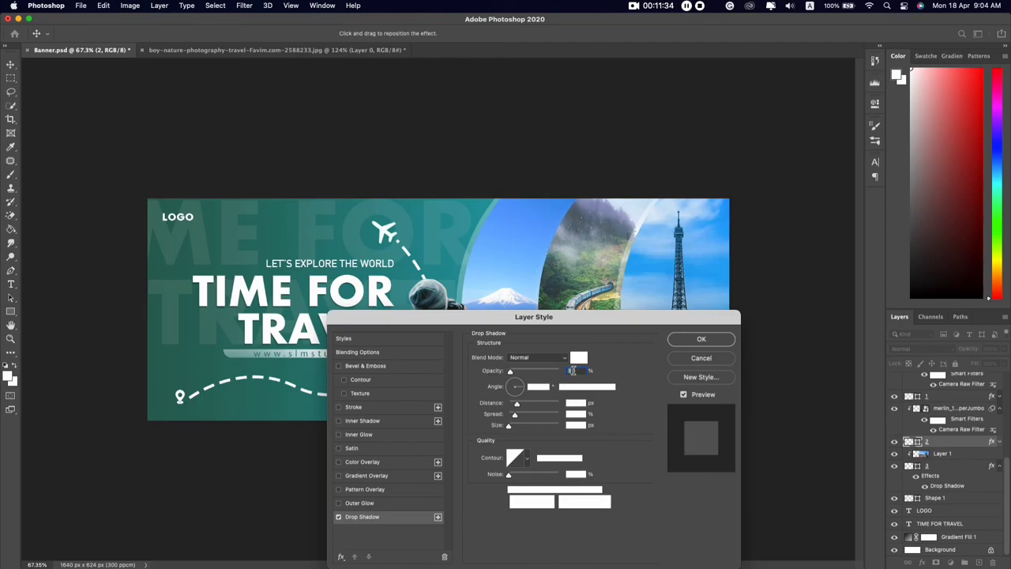
{"action": "left_click", "coordinate": [700, 341]}
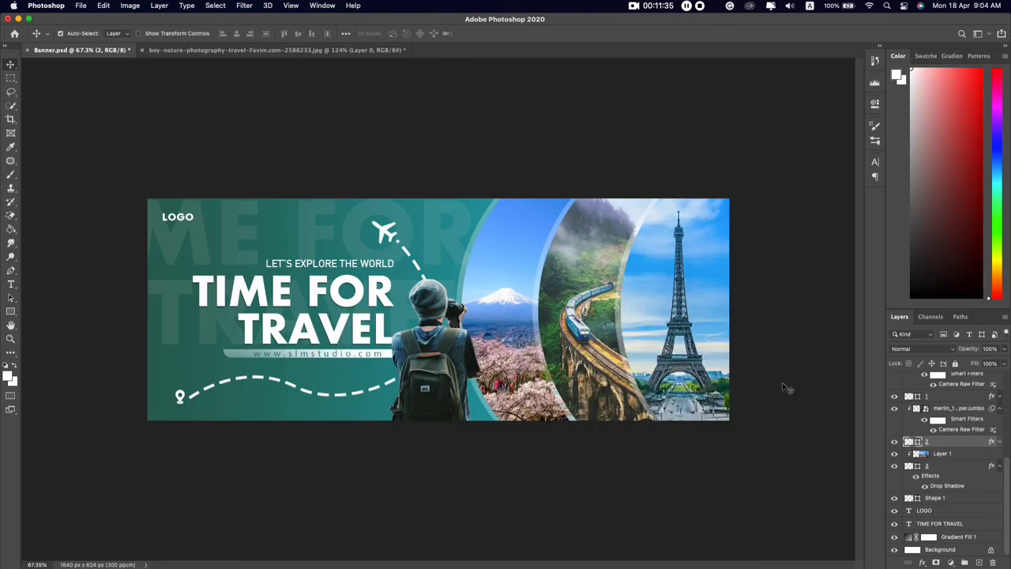
{"action": "double_click", "coordinate": [992, 397]}
{"action": "left_click", "coordinate": [371, 517]}
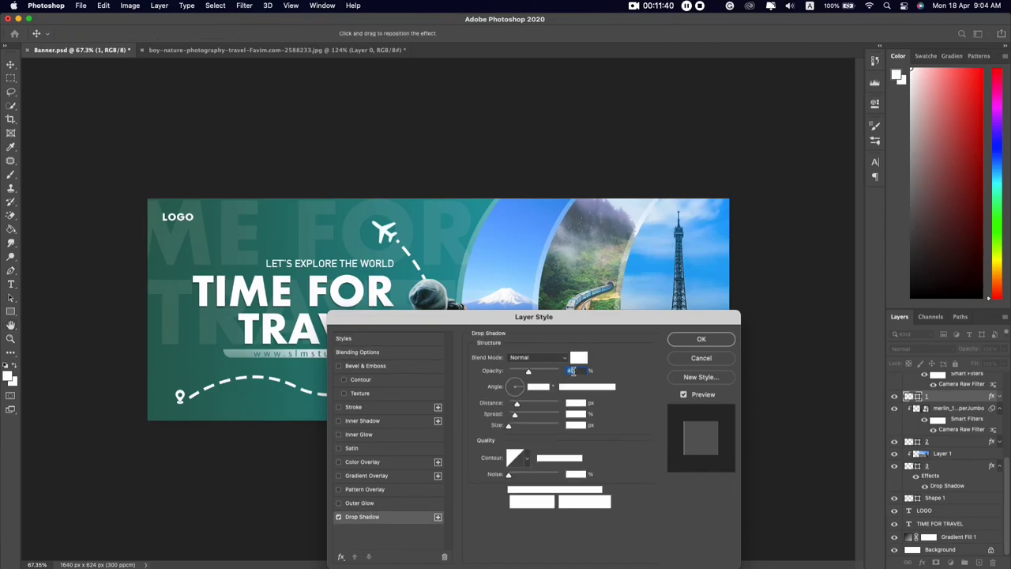
{"action": "left_click", "coordinate": [701, 340]}
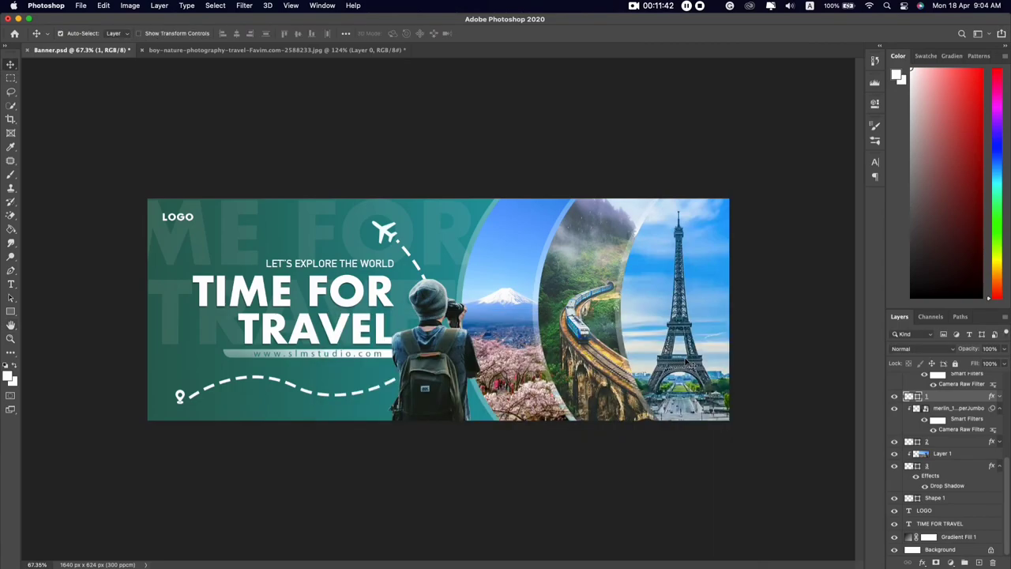
Deselect all layers and bring the whole banner back into view
{"action": "scroll", "coordinate": [468, 408], "scroll_direction": "down", "scroll_amount": 3}
{"action": "scroll", "coordinate": [454, 409], "scroll_direction": "down", "scroll_amount": 2}
{"action": "scroll", "coordinate": [447, 403], "scroll_direction": "up", "scroll_amount": 1}
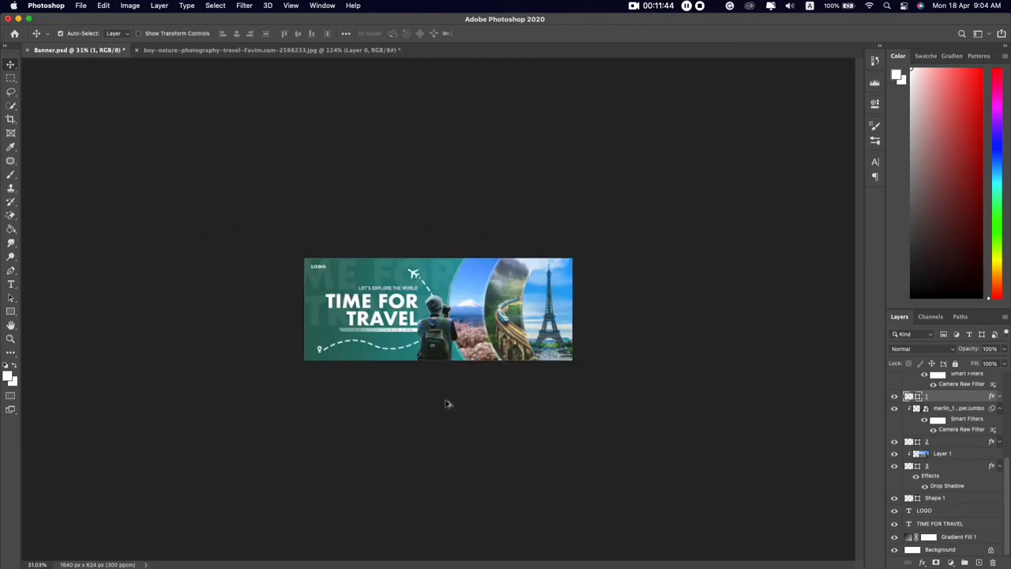
{"action": "scroll", "coordinate": [447, 404], "scroll_direction": "up", "scroll_amount": 1}
{"action": "scroll", "coordinate": [445, 401], "scroll_direction": "up", "scroll_amount": 1}
{"action": "scroll", "coordinate": [443, 397], "scroll_direction": "up", "scroll_amount": 2}
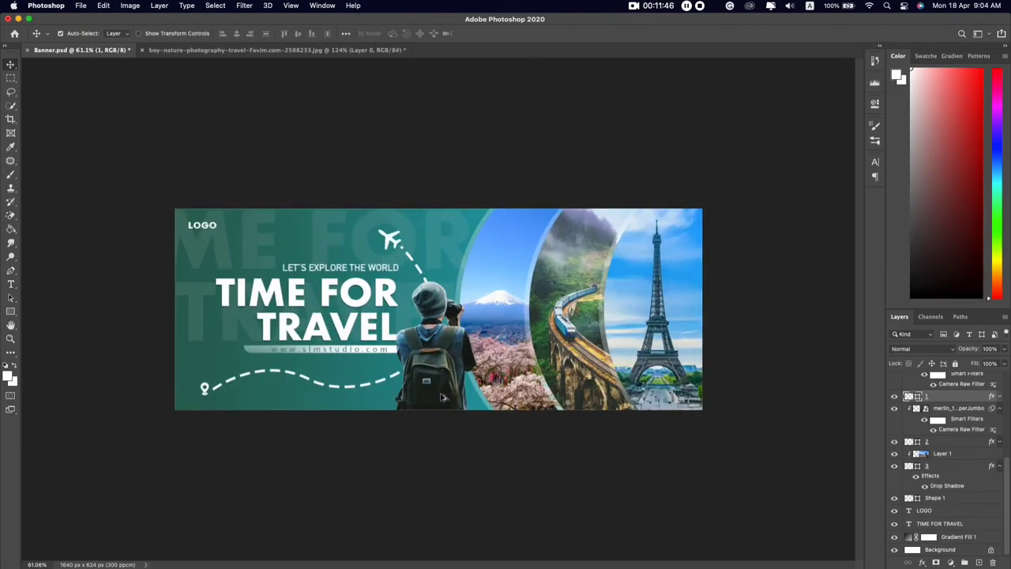
{"action": "left_click", "coordinate": [850, 417]}
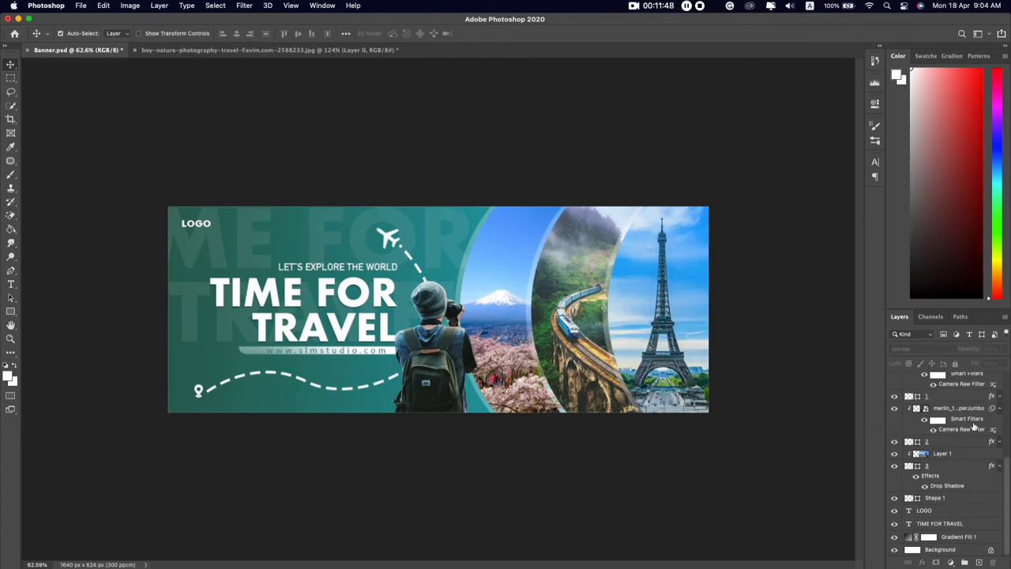
{"action": "scroll", "coordinate": [974, 426], "scroll_direction": "up", "scroll_amount": 5}
Place the Clouds PNG as a small strip along the top edge and duplicate it leftward
{"action": "left_click", "coordinate": [984, 381]}
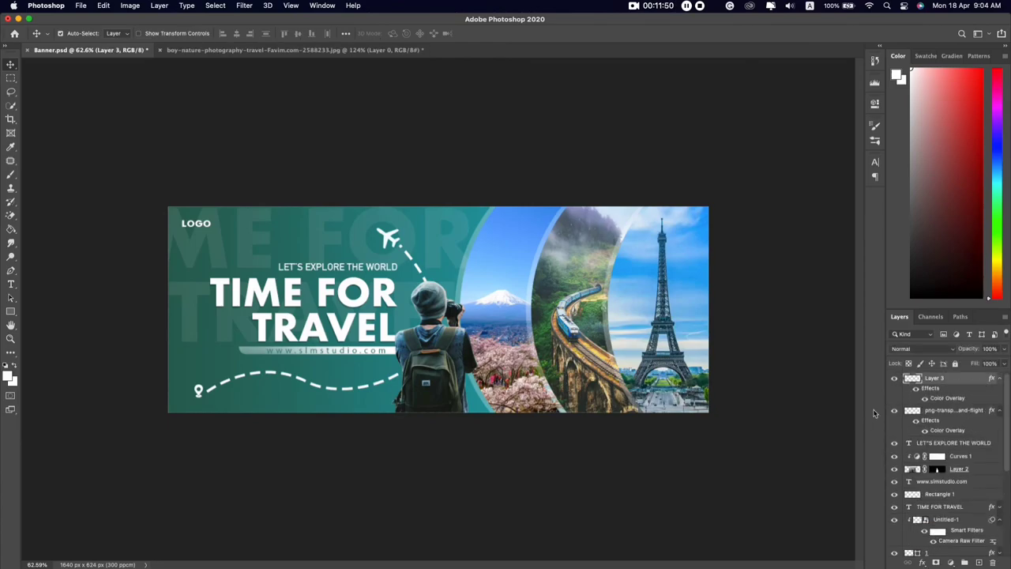
{"action": "key", "text": "super+Tab"}
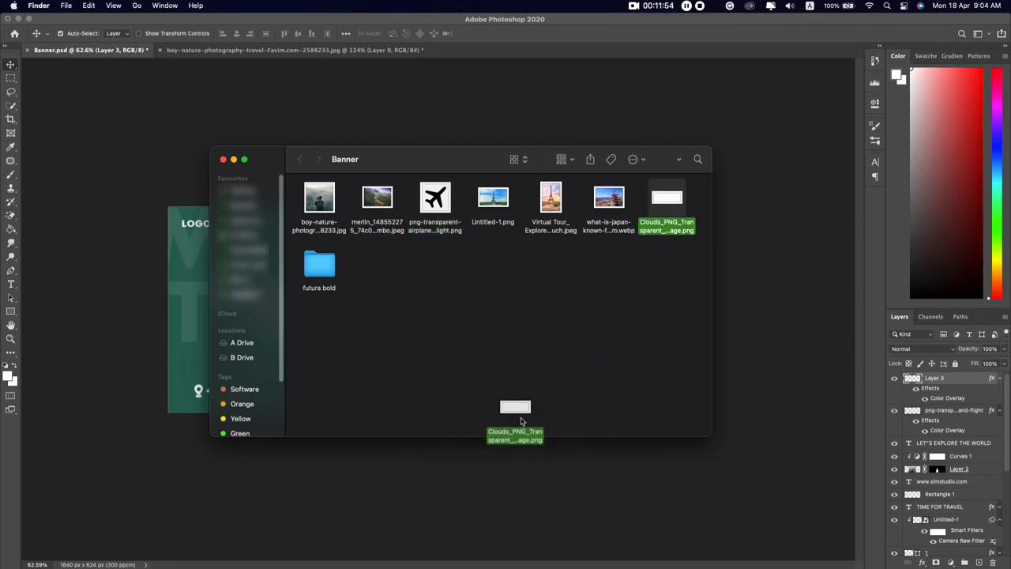
{"action": "left_click_drag", "start_coordinate": [666, 199], "coordinate": [469, 481]}
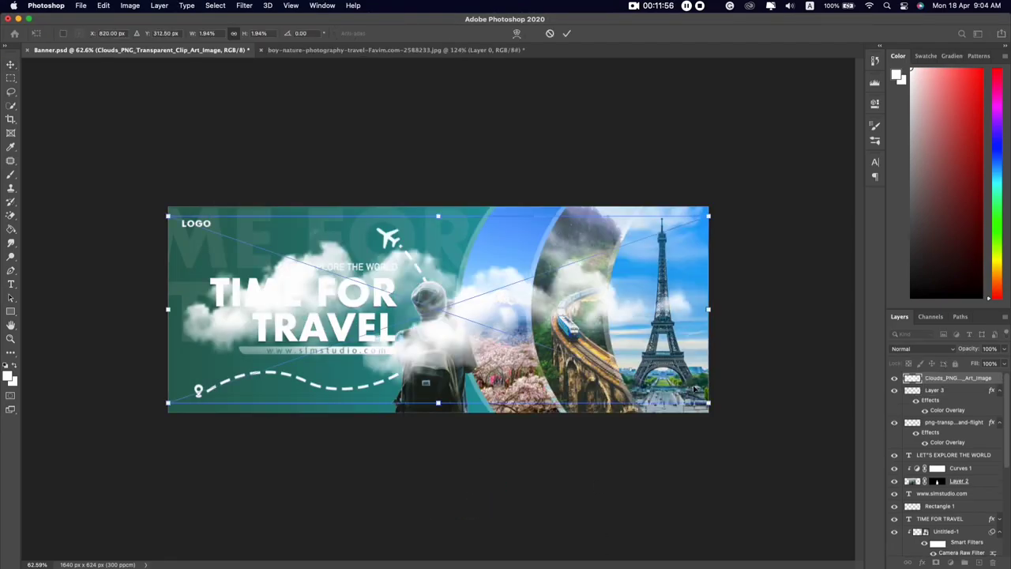
{"action": "left_click_drag", "start_coordinate": [708, 404], "coordinate": [529, 343]}
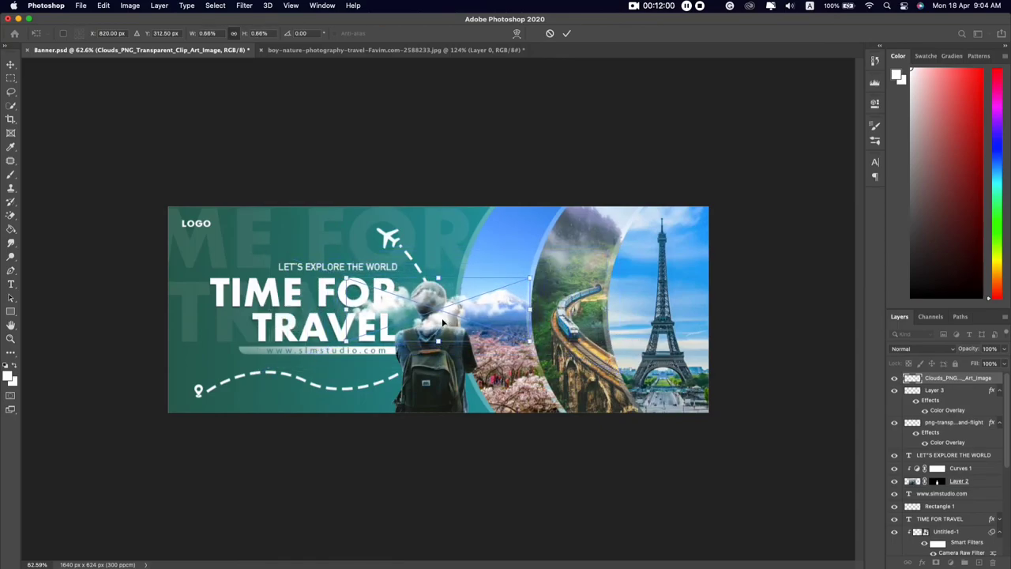
{"action": "mouse_move", "coordinate": [443, 323]}
{"action": "left_mouse_down"}
{"action": "mouse_move", "coordinate": [545, 239]}
{"action": "mouse_move", "coordinate": [655, 226]}
{"action": "left_mouse_up"}
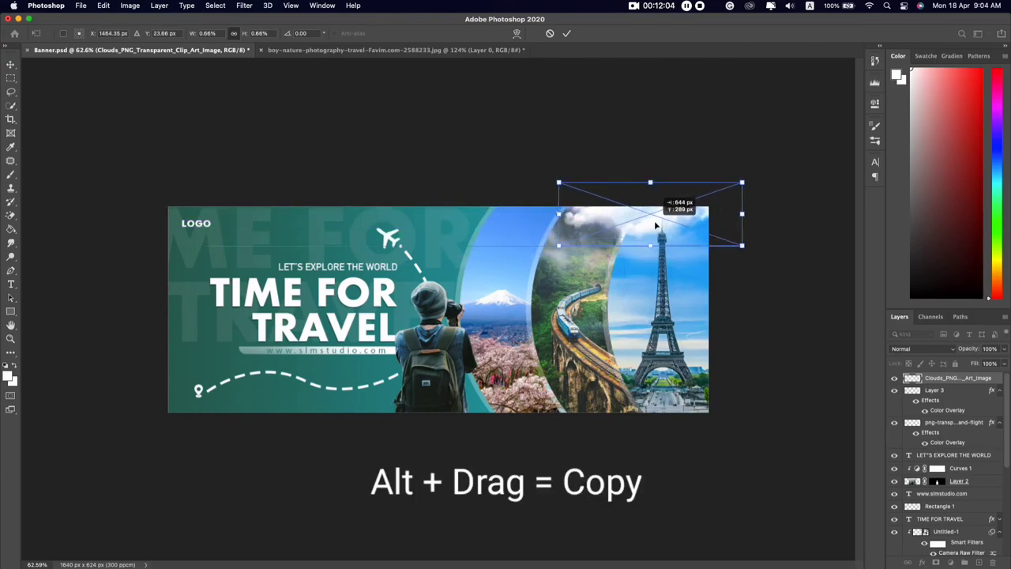
{"action": "key", "text": "Return"}
{"action": "left_click_drag", "start_coordinate": [652, 229], "coordinate": [538, 227]}
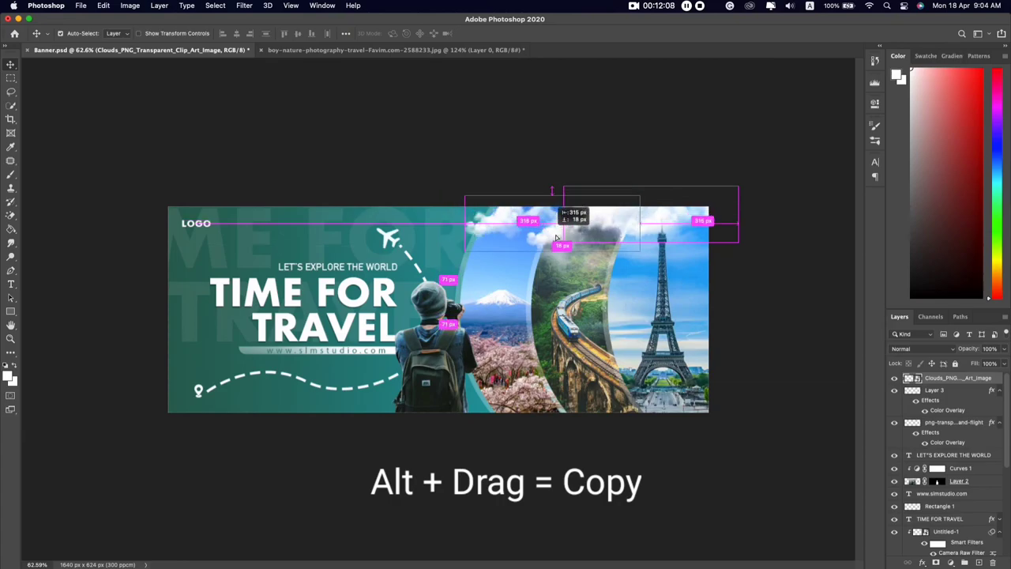
{"action": "mouse_move", "coordinate": [537, 227]}
{"action": "left_mouse_down"}
{"action": "mouse_move", "coordinate": [586, 247]}
{"action": "mouse_move", "coordinate": [538, 228]}
{"action": "mouse_move", "coordinate": [557, 247]}
{"action": "left_mouse_up"}
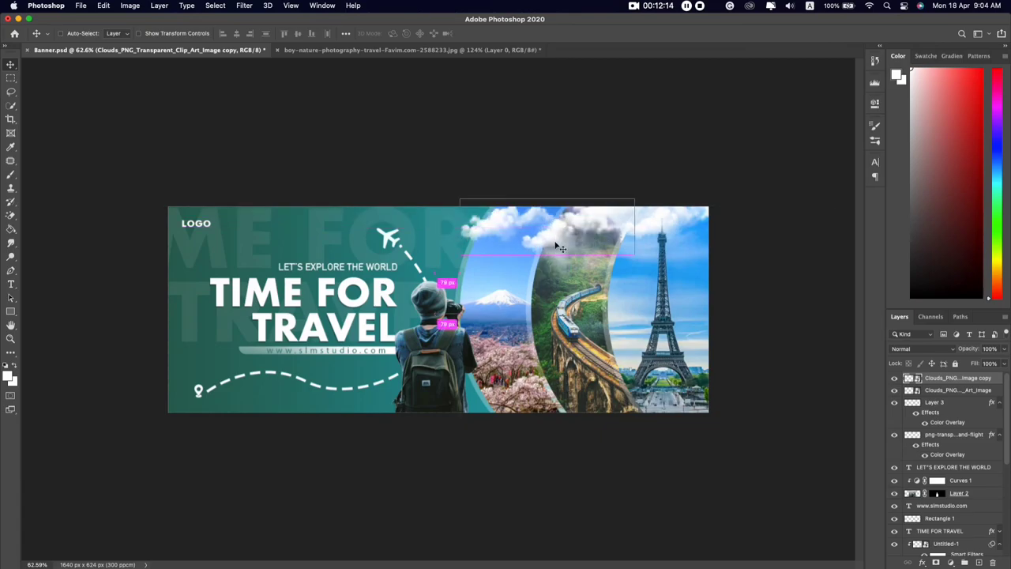
Flip the clouds copy horizontally and set it along the top edge above the Mount Fuji photo
{"action": "key", "text": "super+t"}
{"action": "right_click", "coordinate": [551, 223]}
{"action": "left_click", "coordinate": [589, 418]}
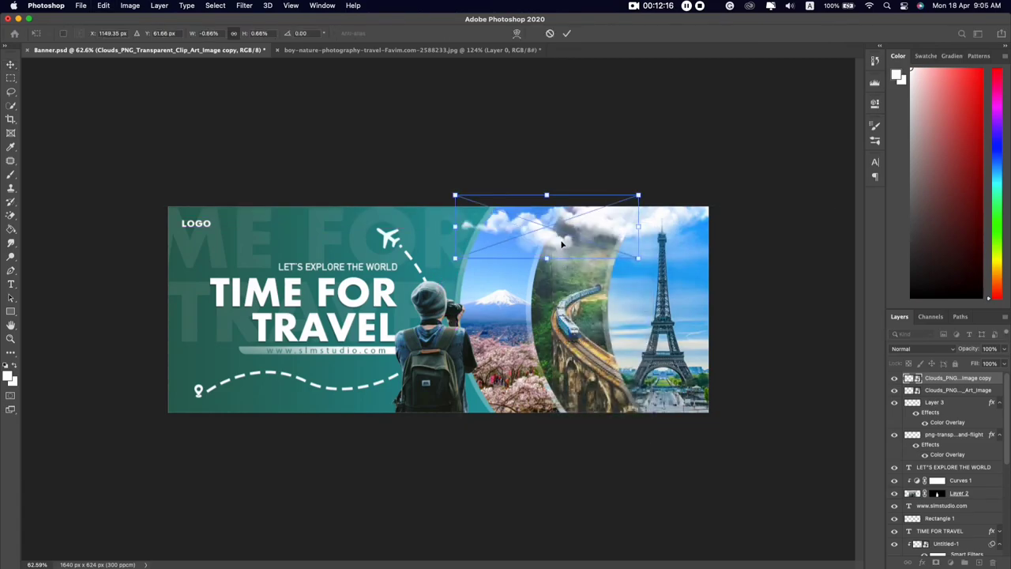
{"action": "left_click_drag", "start_coordinate": [562, 244], "coordinate": [548, 229]}
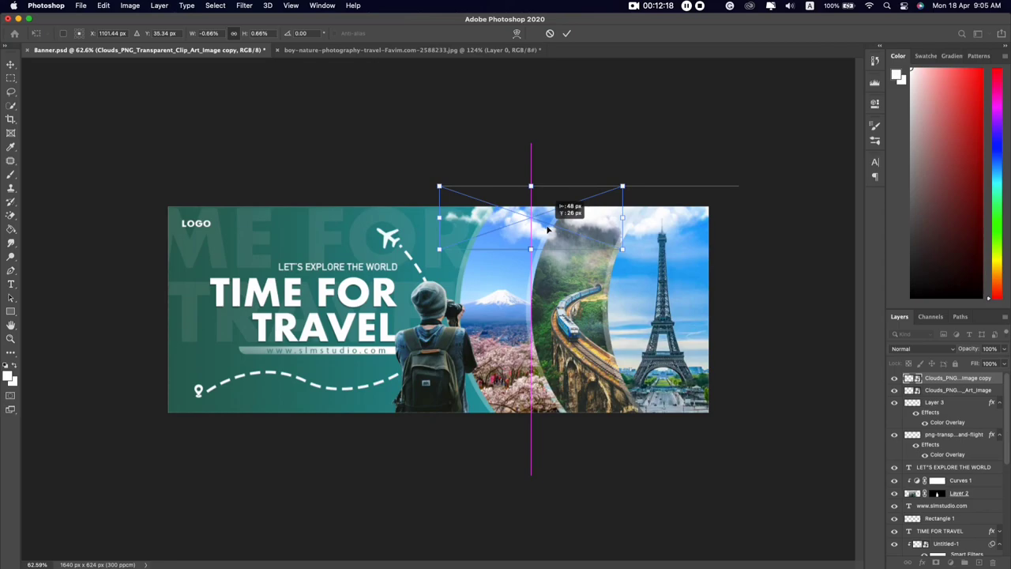
{"action": "key", "text": "Return"}
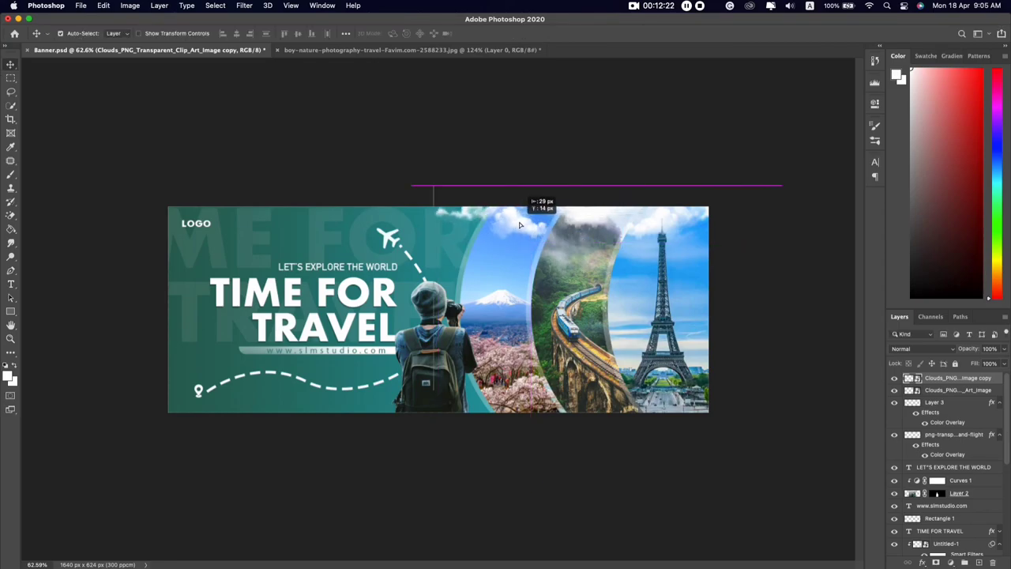
{"action": "left_click_drag", "start_coordinate": [524, 226], "coordinate": [542, 212]}
{"action": "scroll", "coordinate": [553, 276], "scroll_direction": "down", "scroll_amount": 1}
{"action": "scroll", "coordinate": [567, 306], "scroll_direction": "down", "scroll_amount": 3}
{"action": "scroll", "coordinate": [567, 307], "scroll_direction": "down", "scroll_amount": 1}
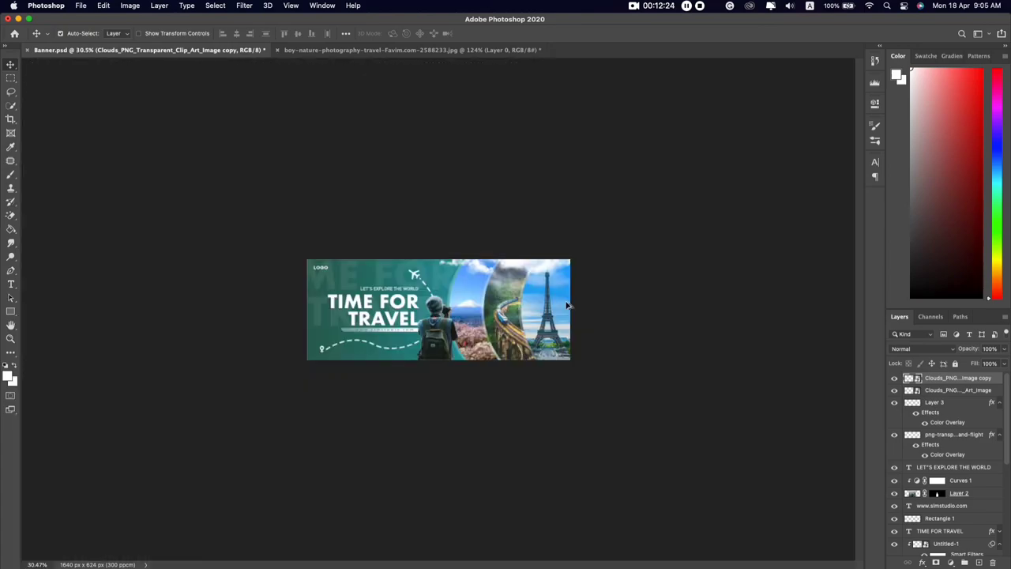
{"action": "scroll", "coordinate": [567, 306], "scroll_direction": "up", "scroll_amount": 2}
{"action": "scroll", "coordinate": [566, 305], "scroll_direction": "up", "scroll_amount": 2}
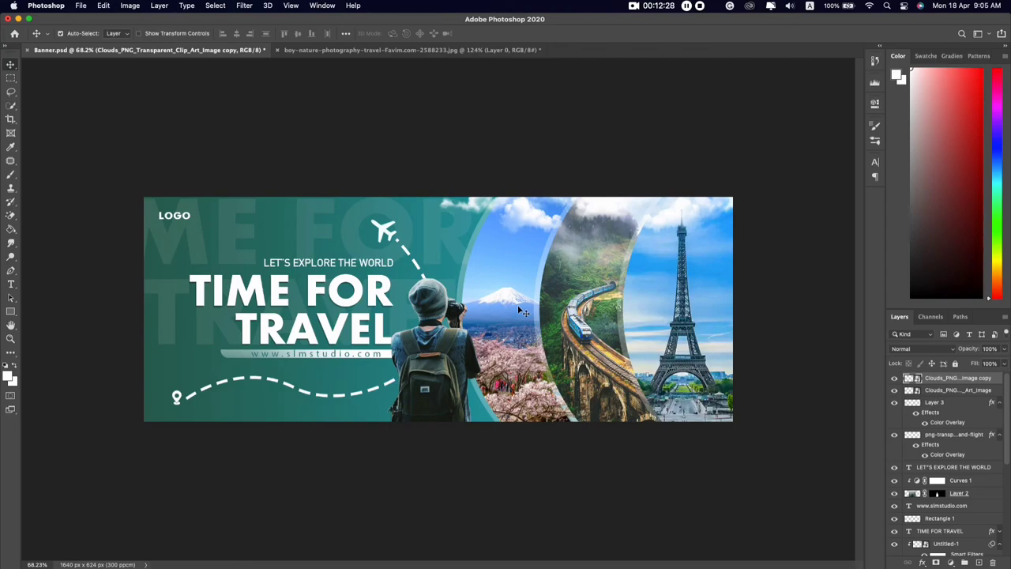
Export the banner as a 1640 × 624 PNG, transparency off, saved as Banner.png
{"action": "left_click", "coordinate": [82, 6]}
{"action": "mouse_move", "coordinate": [95, 155]}
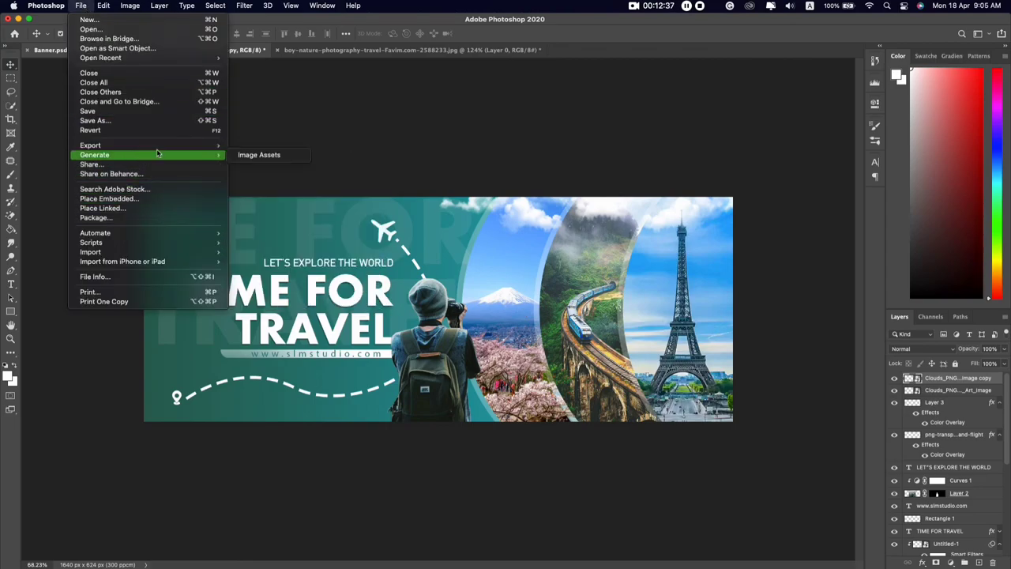
{"action": "left_click", "coordinate": [269, 155]}
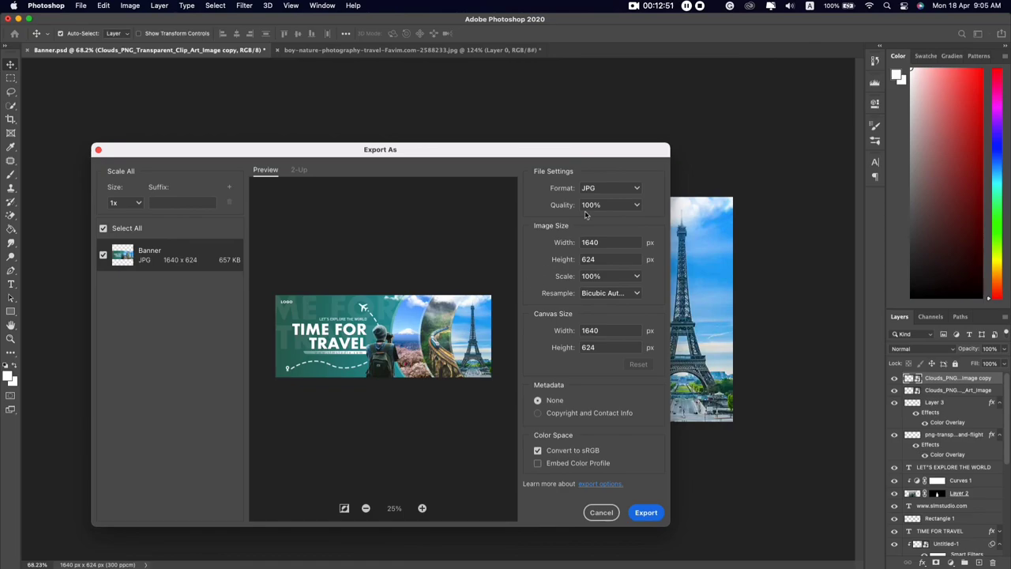
{"action": "left_click", "coordinate": [608, 188]}
{"action": "left_click", "coordinate": [598, 216]}
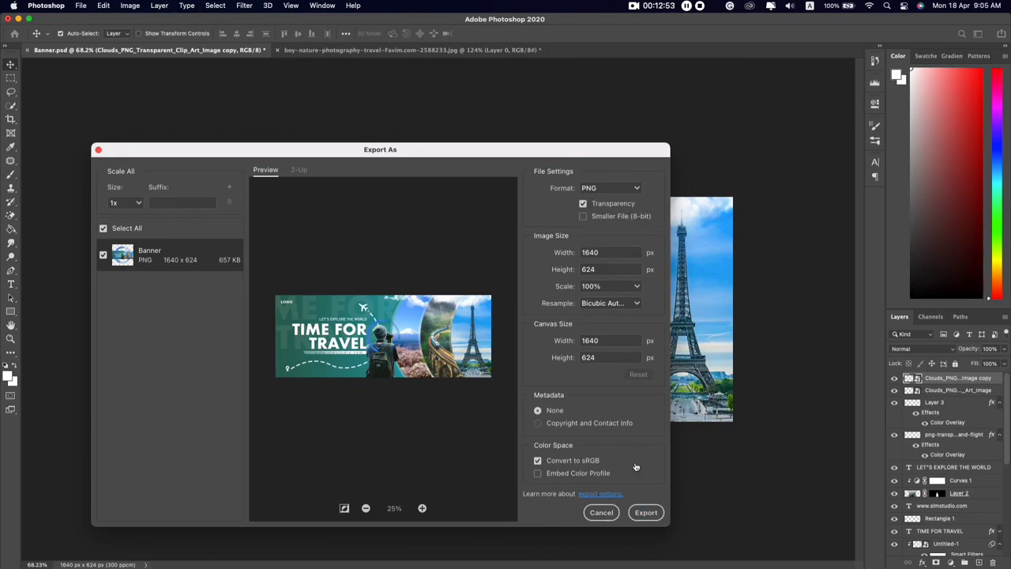
{"action": "left_click", "coordinate": [589, 203]}
{"action": "mouse_move", "coordinate": [487, 153]}
{"action": "left_mouse_down"}
{"action": "mouse_move", "coordinate": [609, 134]}
{"action": "mouse_move", "coordinate": [578, 124]}
{"action": "left_mouse_up"}
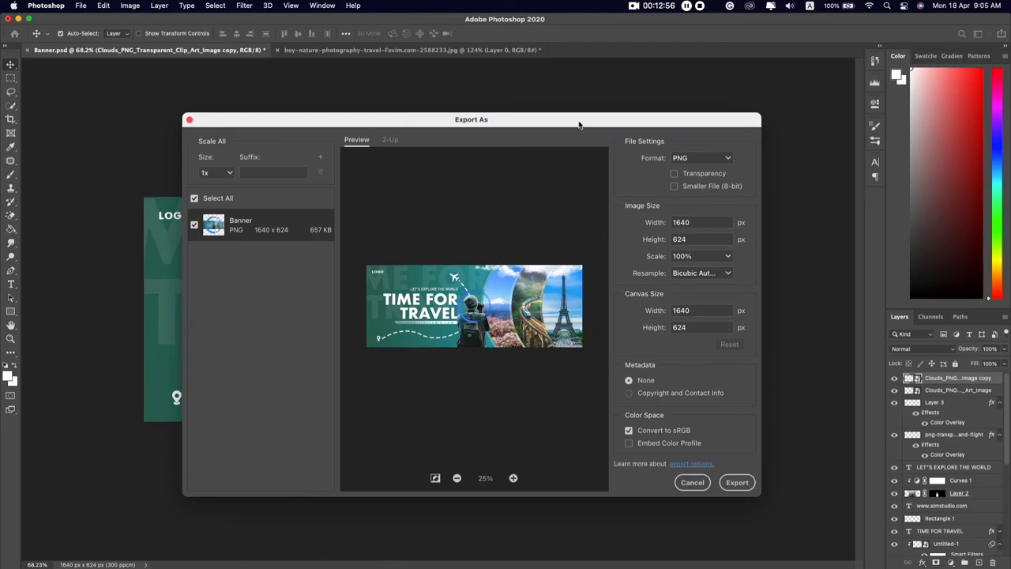
{"action": "left_click", "coordinate": [737, 482]}
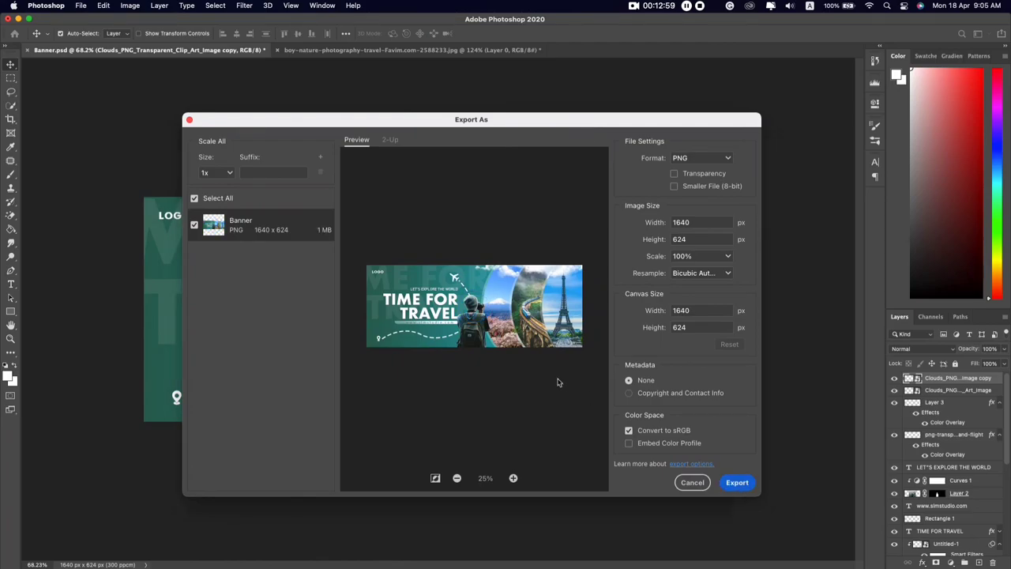
{"action": "left_click", "coordinate": [668, 485]}
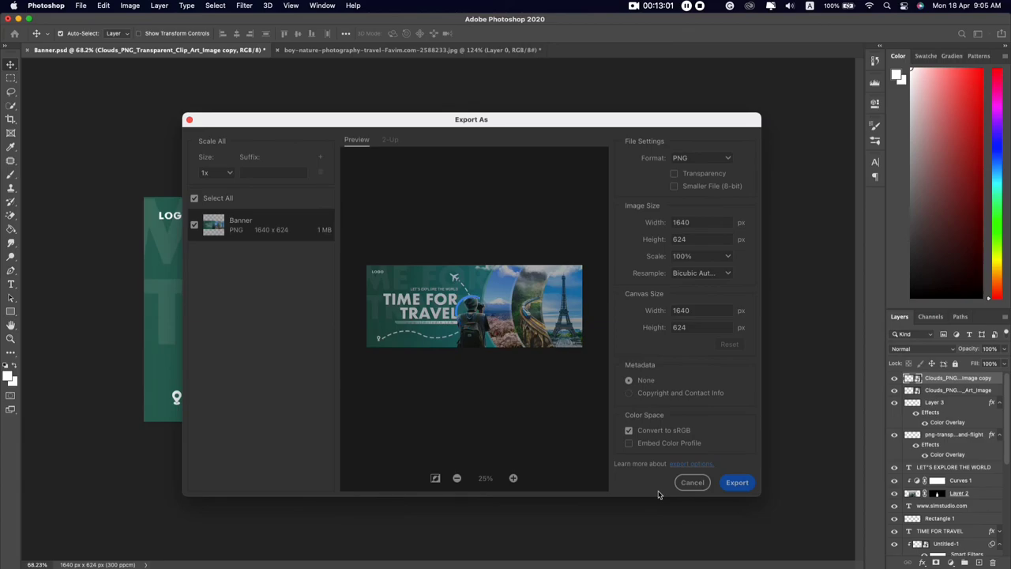